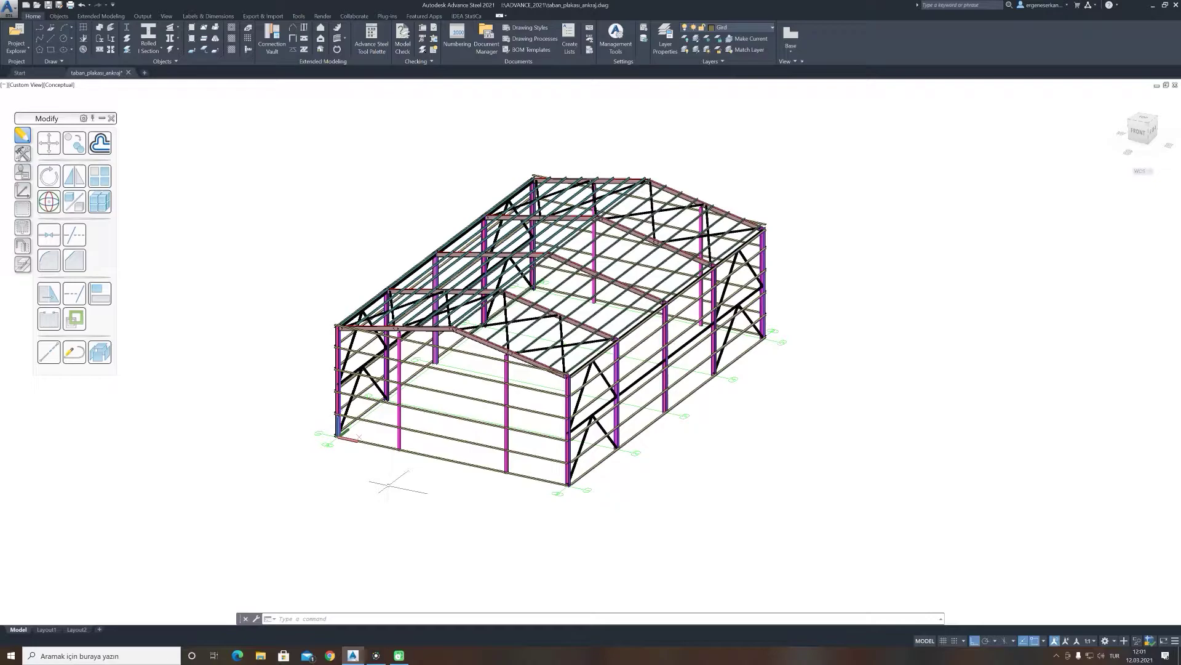
Step: Orbit and zoom in on the steel hall, then collapse the Modify tool palette to its title bar
middle_click_drag(375, 483, 541, 483, "shift")
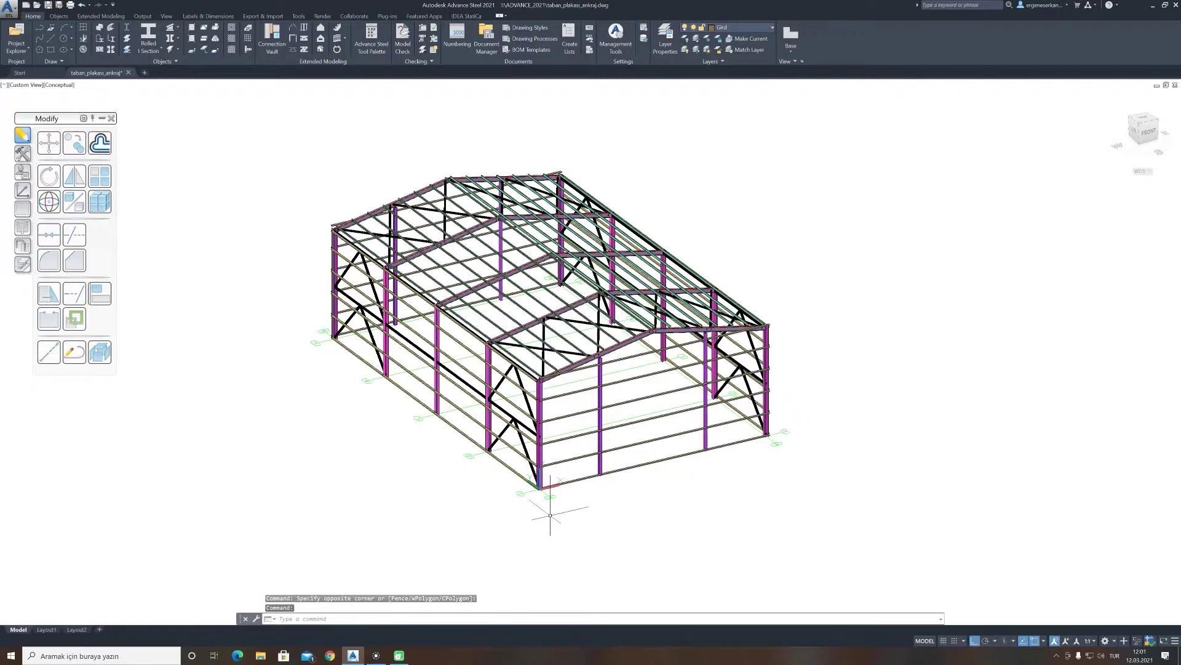
scroll(550, 514, "up", 2)
scroll(547, 511, "up", 1)
scroll(543, 510, "up", 1)
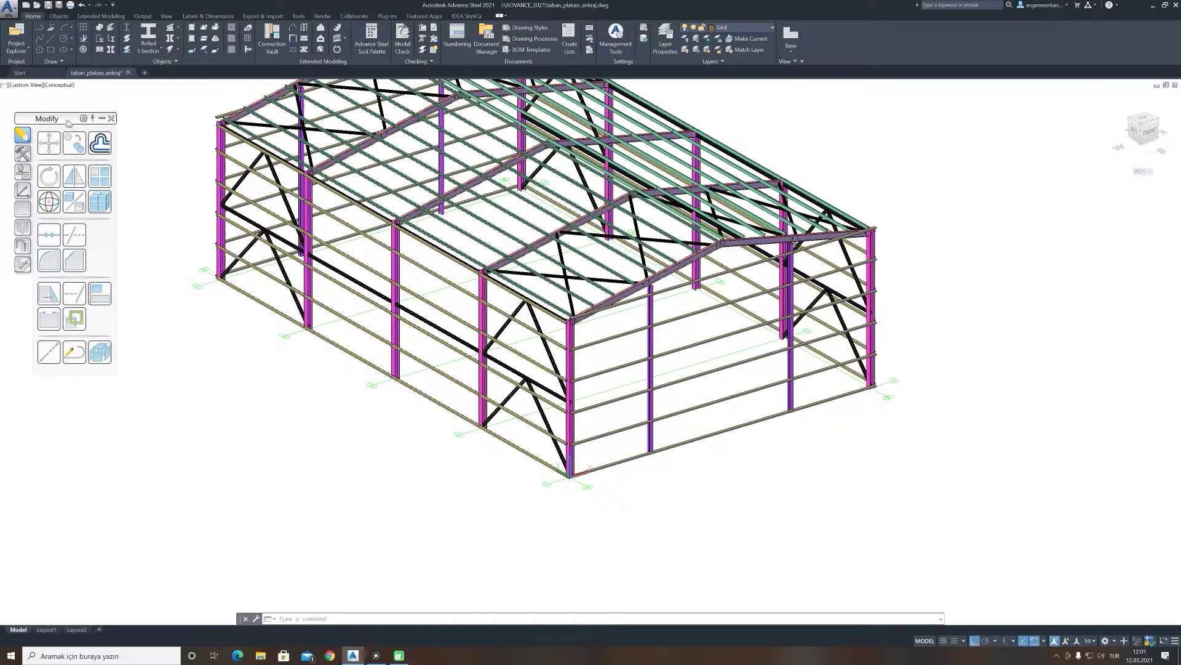
left_click(101, 119)
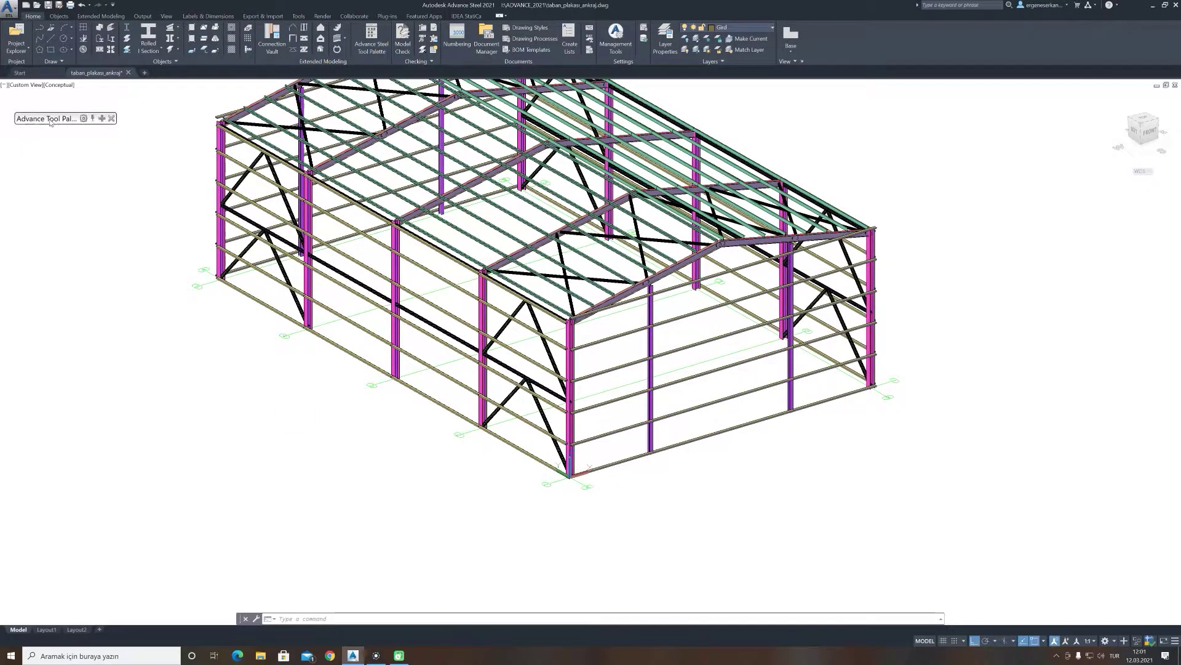
Step: Move the collapsed palette aside and open the Connection Vault from Extended Modeling
left_click_drag(51, 122, 44, 141)
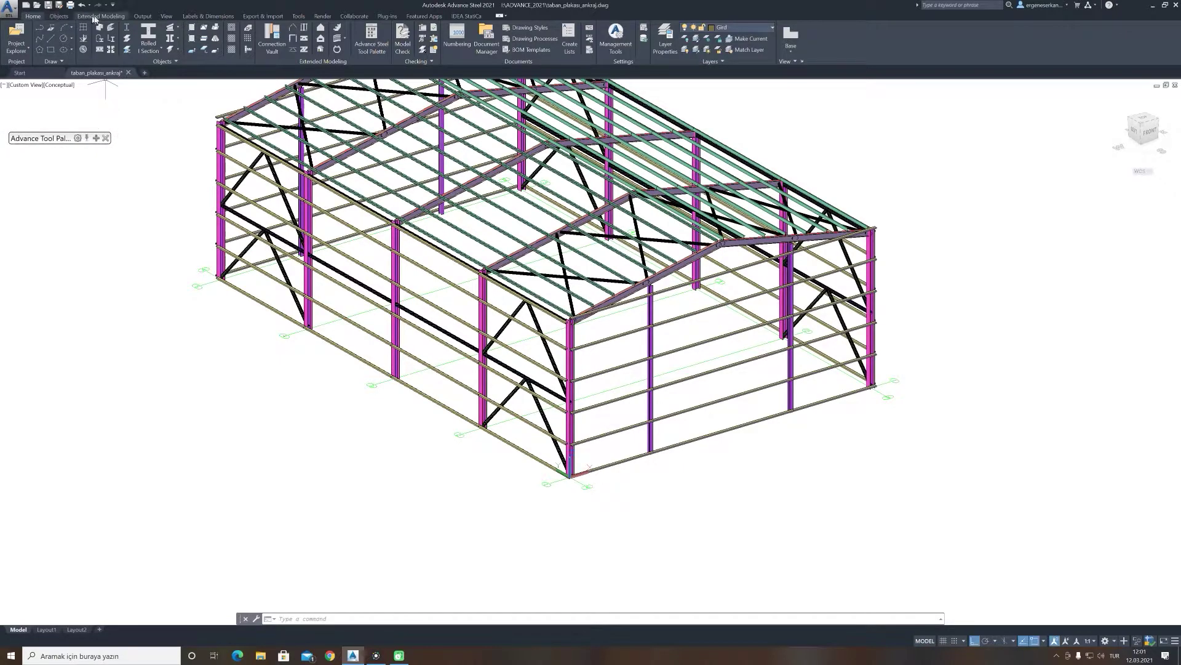
left_click(95, 17)
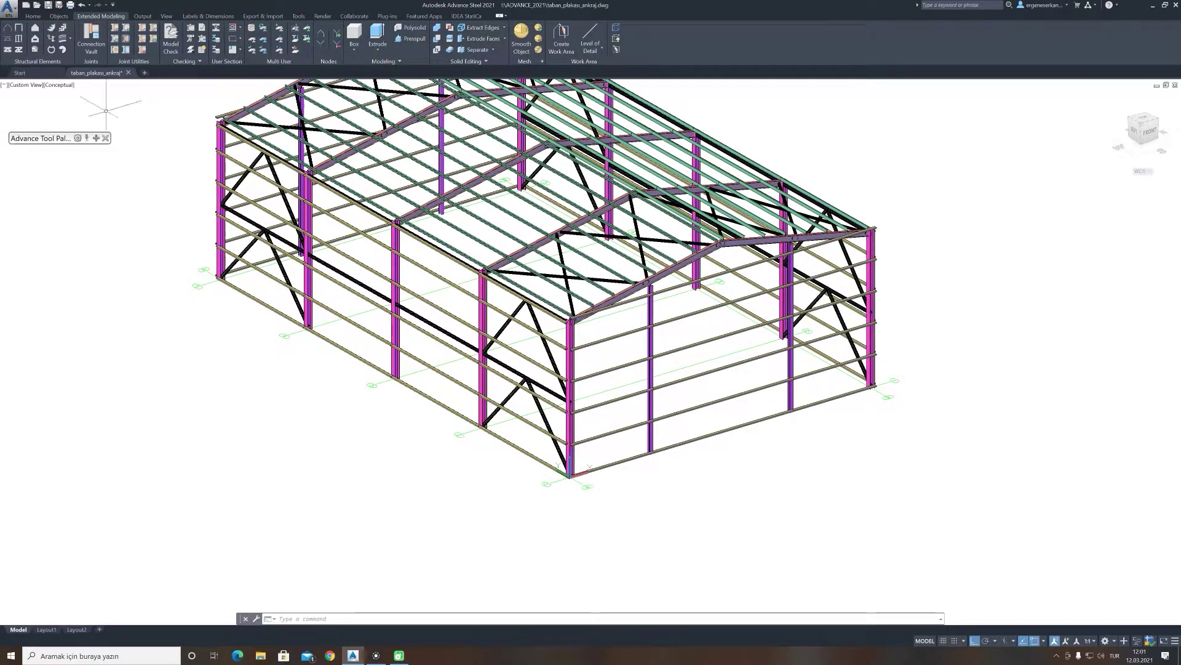
left_click(91, 48)
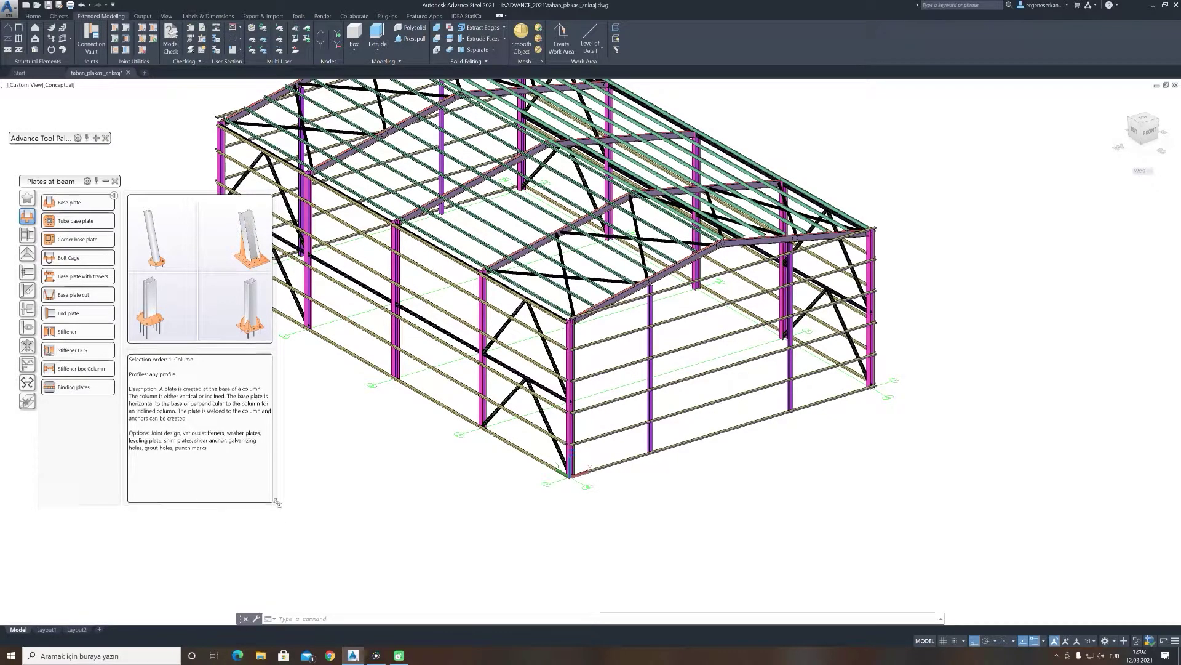
Step: Browse the Tube base plate and Column - Beam joints, then start Plates at beam Base plate
mouse_move(274, 505)
left_mouse_down()
mouse_move(301, 478)
mouse_move(343, 477)
mouse_move(401, 556)
mouse_move(328, 521)
mouse_move(290, 523)
mouse_move(290, 487)
left_mouse_up()
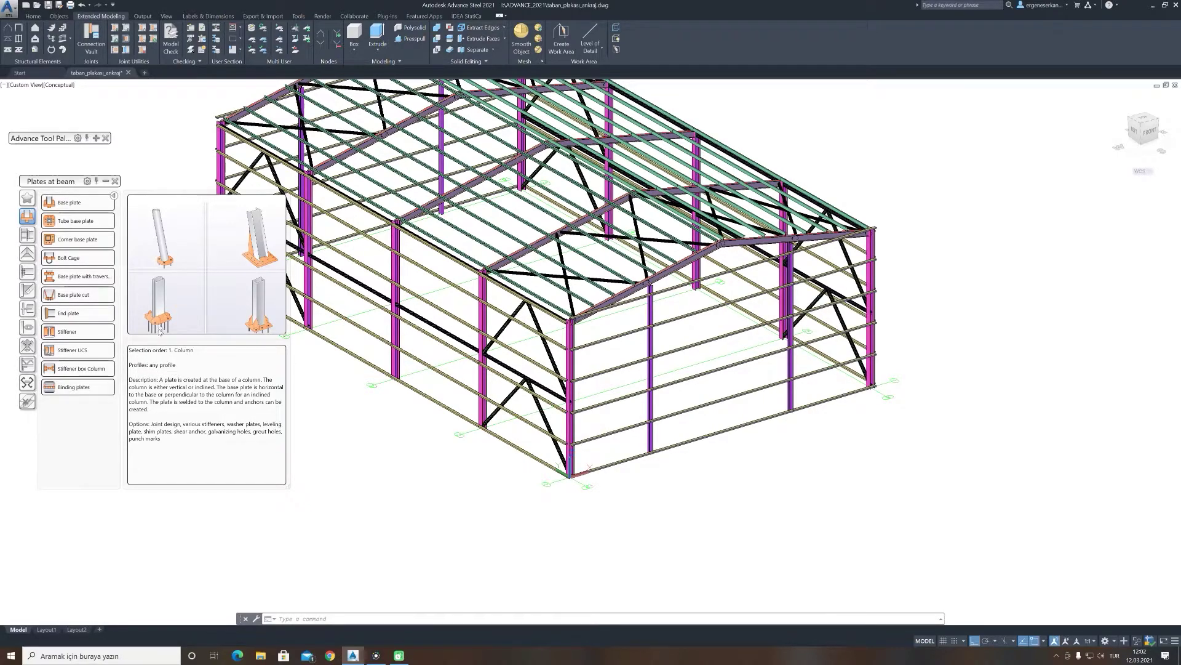
left_click(71, 223)
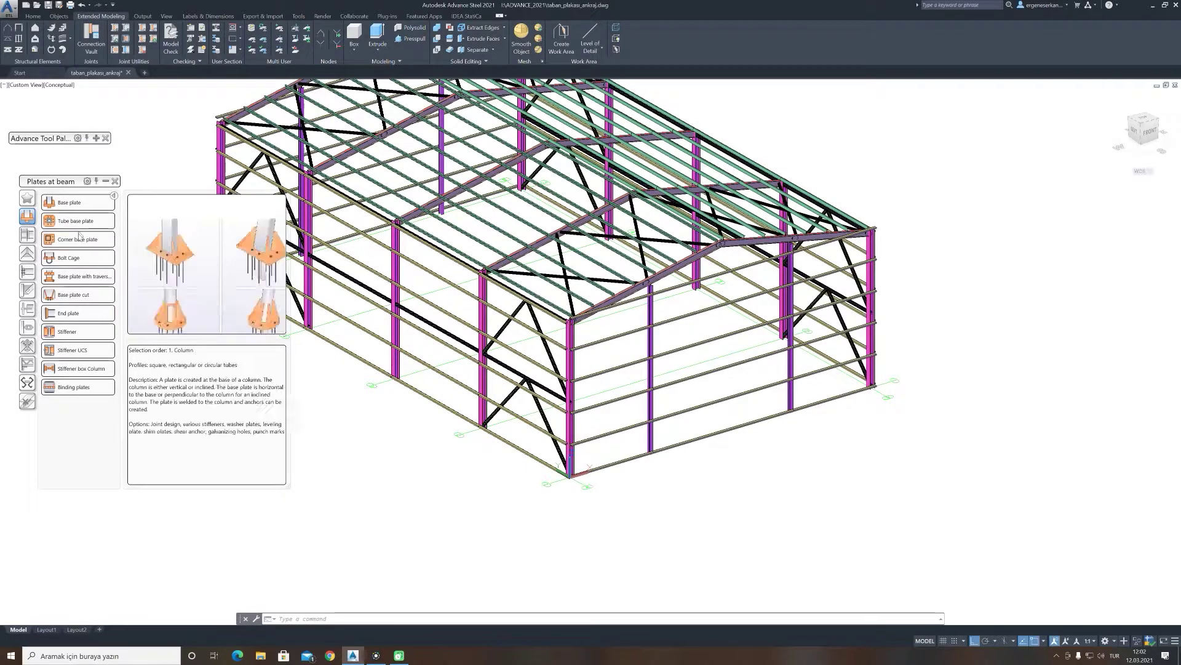
left_click(24, 236)
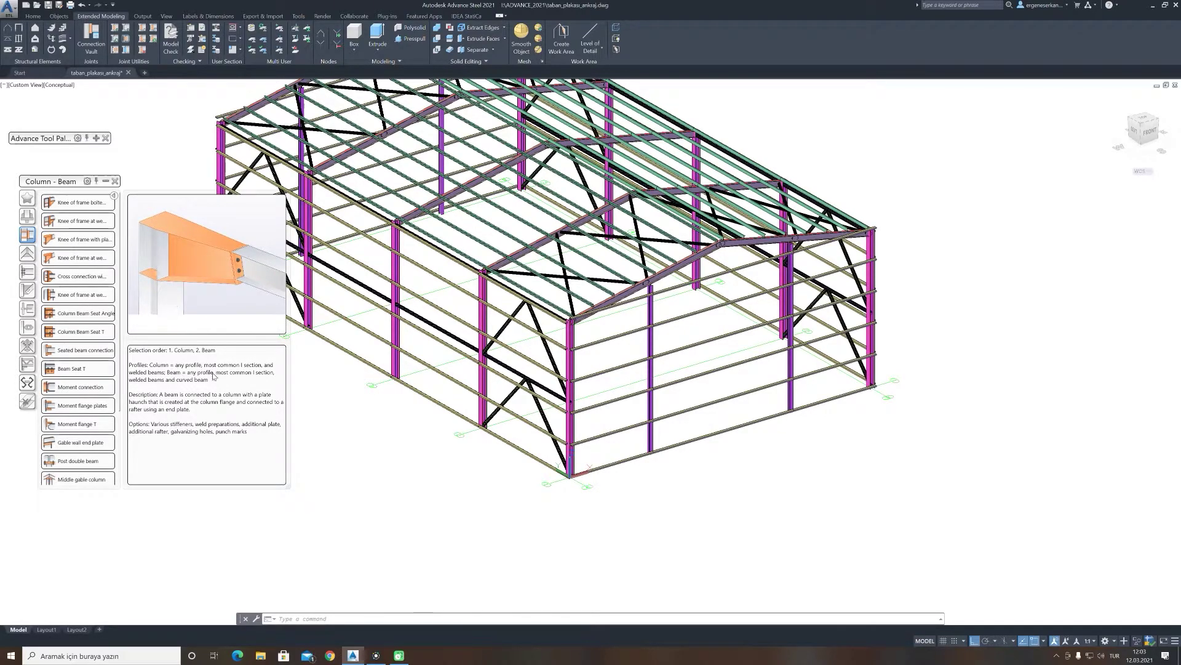
left_click(27, 216)
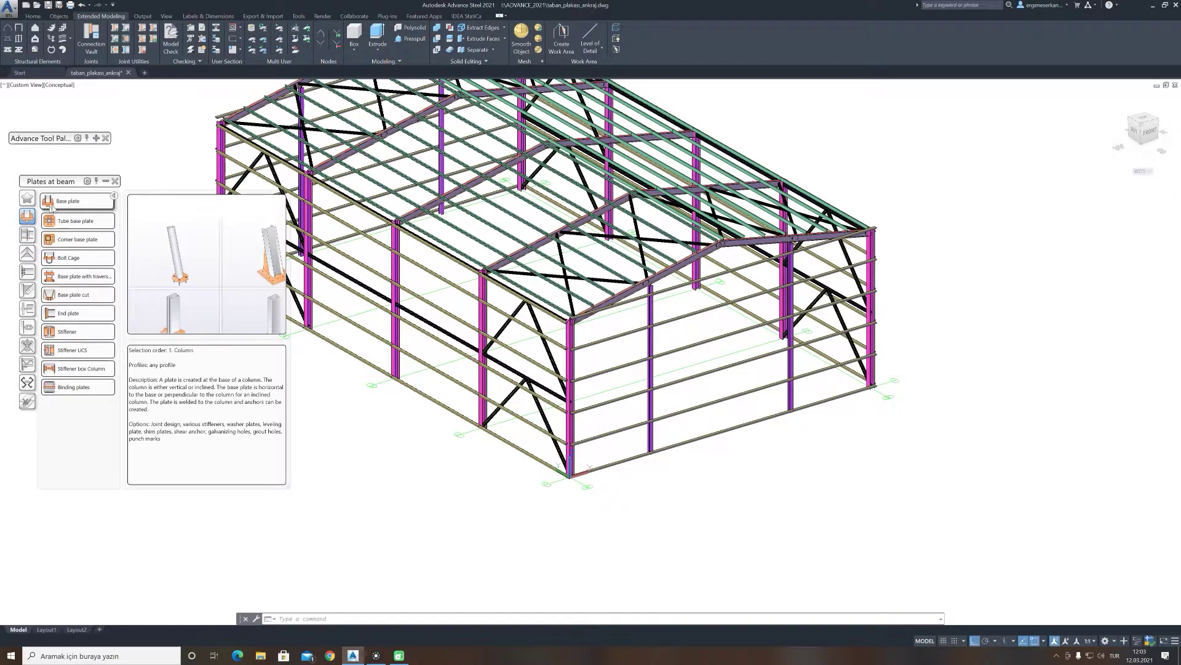
left_click(89, 207)
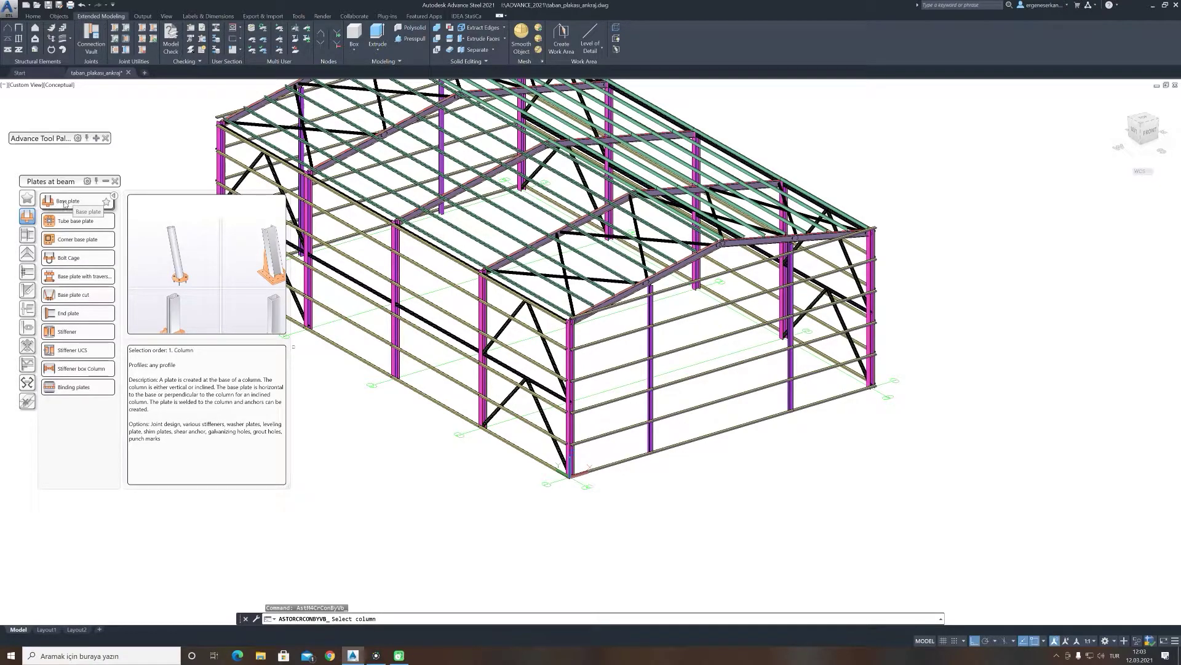
Step: Apply the base plate joint to the front corner column without an additional concrete object
scroll(581, 474, "up", 2)
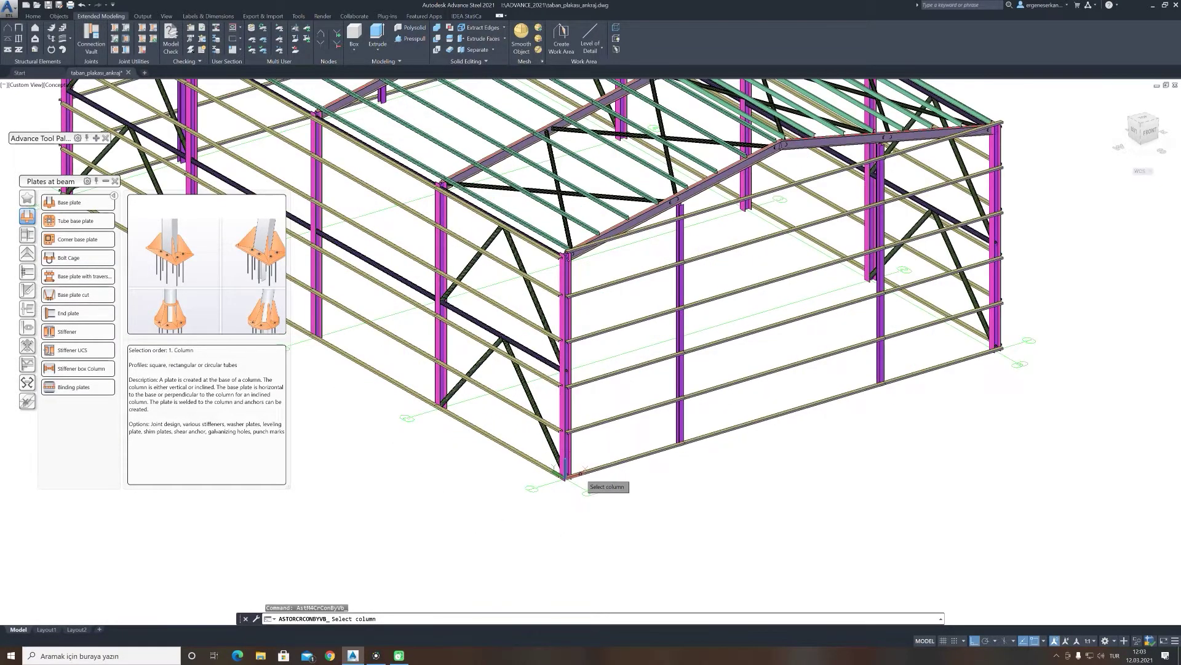
scroll(564, 477, "up", 2)
left_click(565, 452)
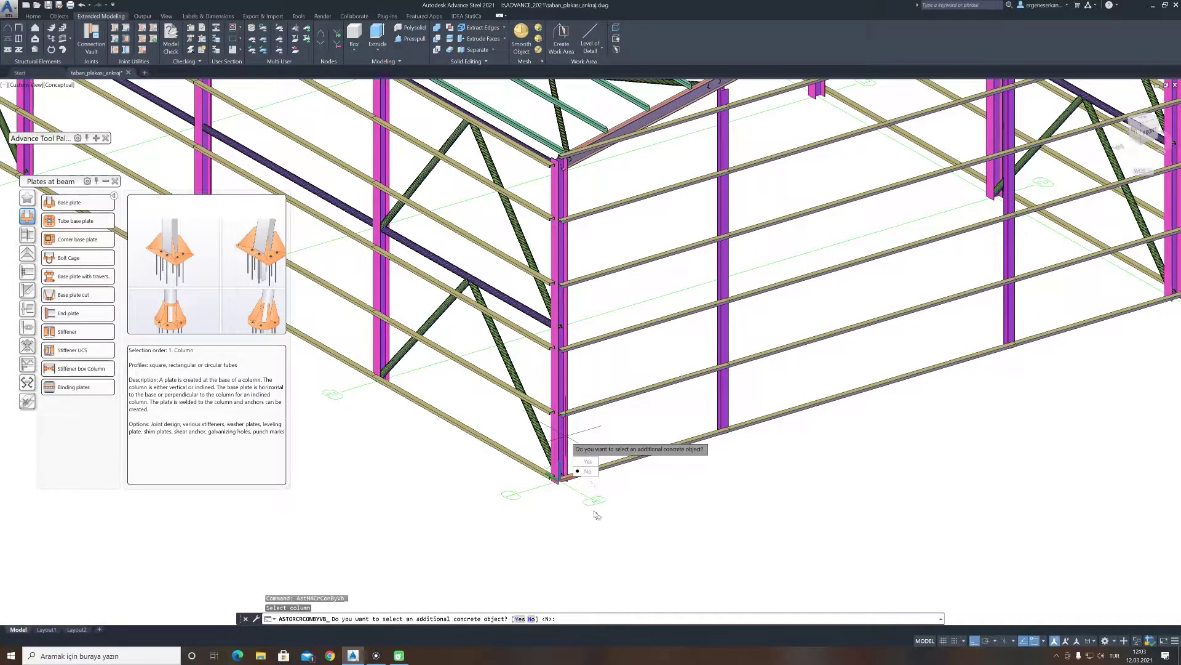
left_click(587, 471)
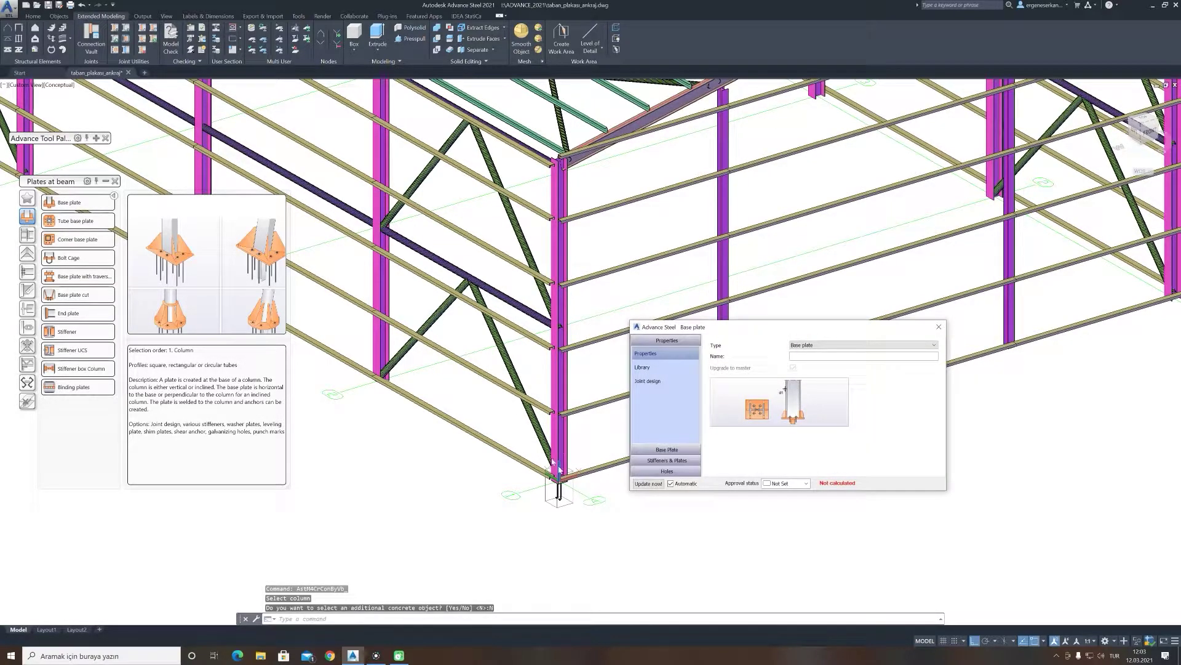
Step: Zoom, orbit and pan around the column foot to inspect the new base plate and anchors
scroll(609, 511, "up", 3)
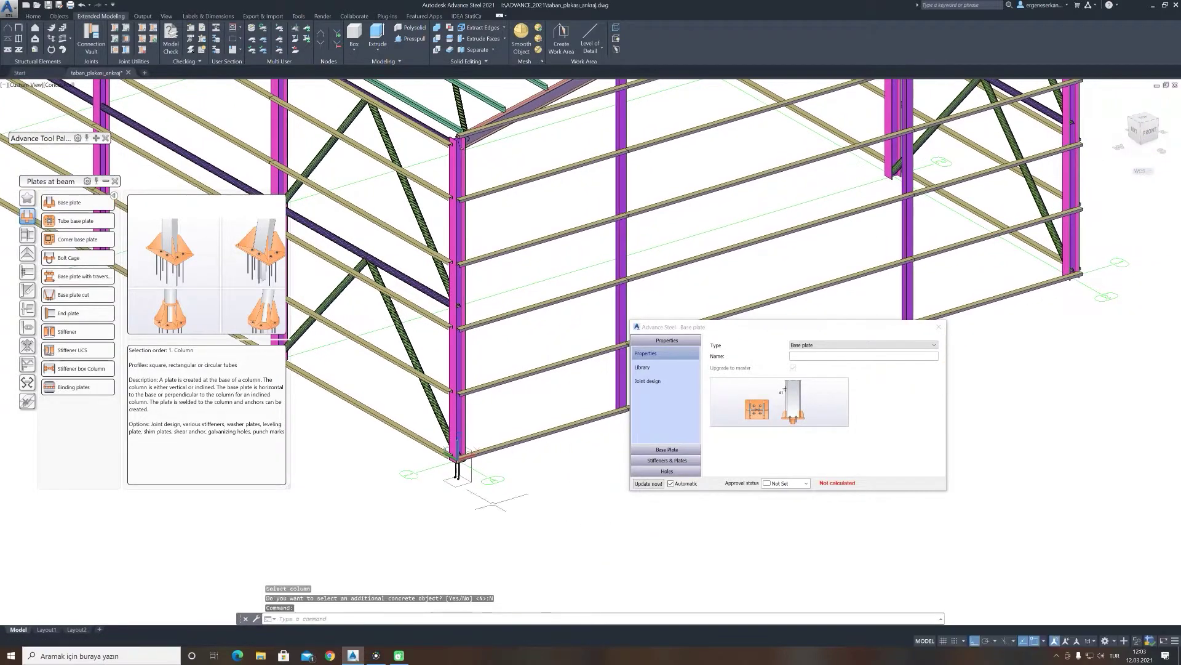
scroll(451, 480, "up", 2)
scroll(492, 467, "up", 1)
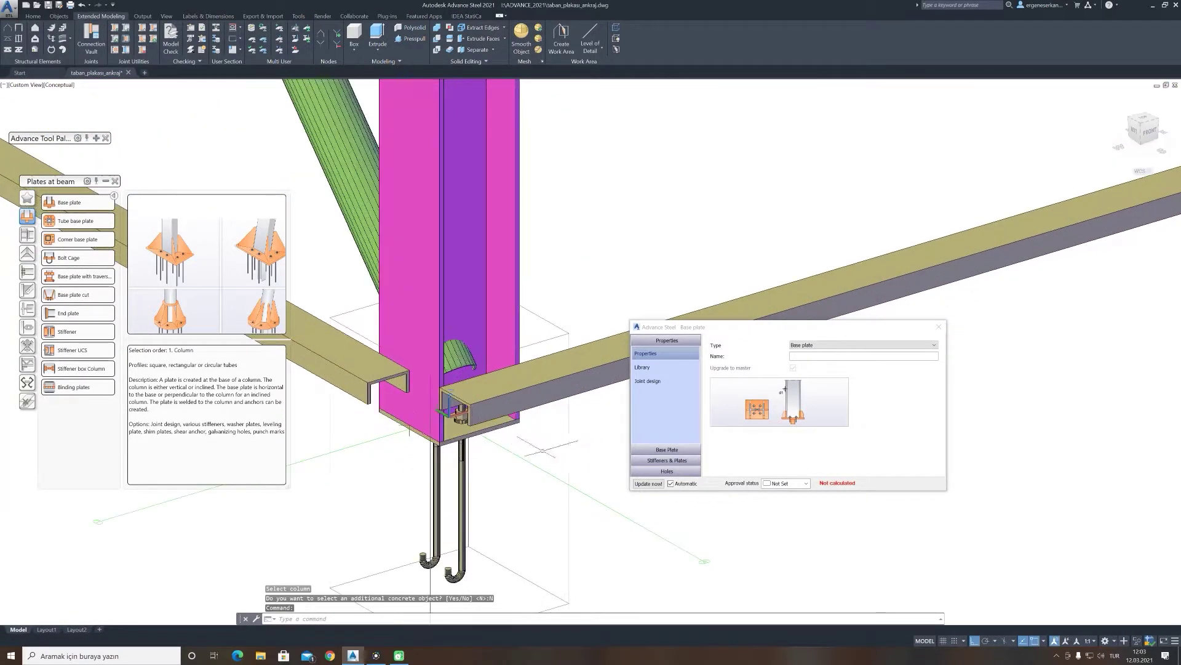
scroll(540, 452, "up", 1)
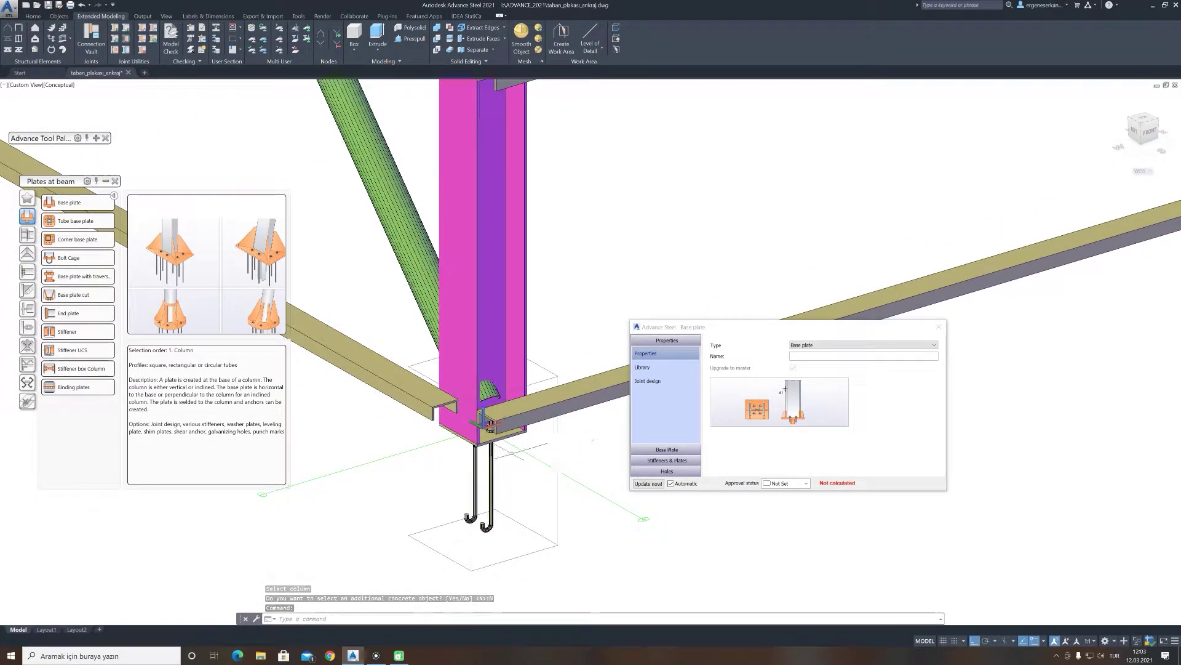
middle_click_drag(517, 469, 513, 463, "shift")
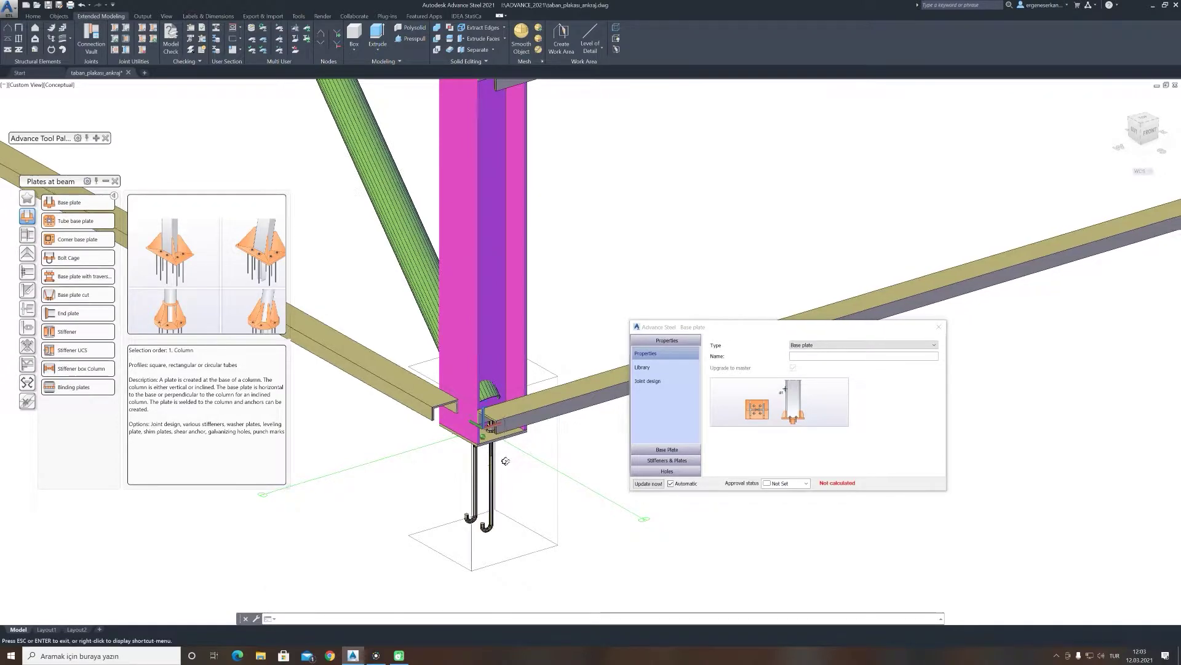
key("Escape")
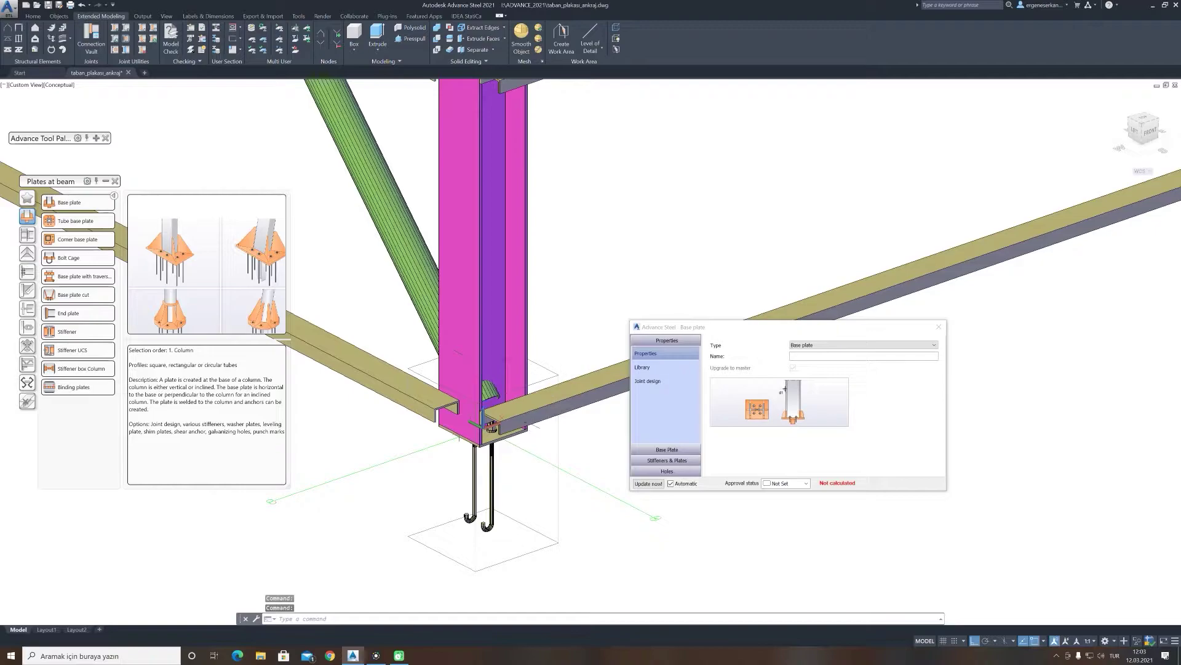
left_click(33, 16)
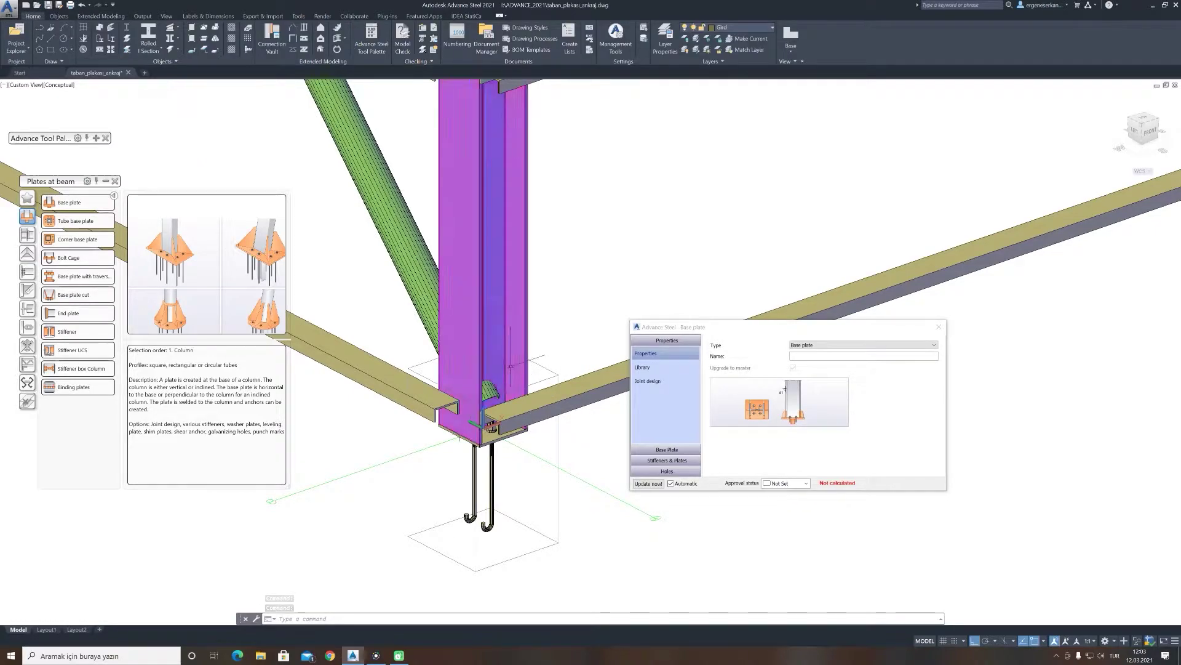
middle_click_drag(574, 308, 385, 372, "shift")
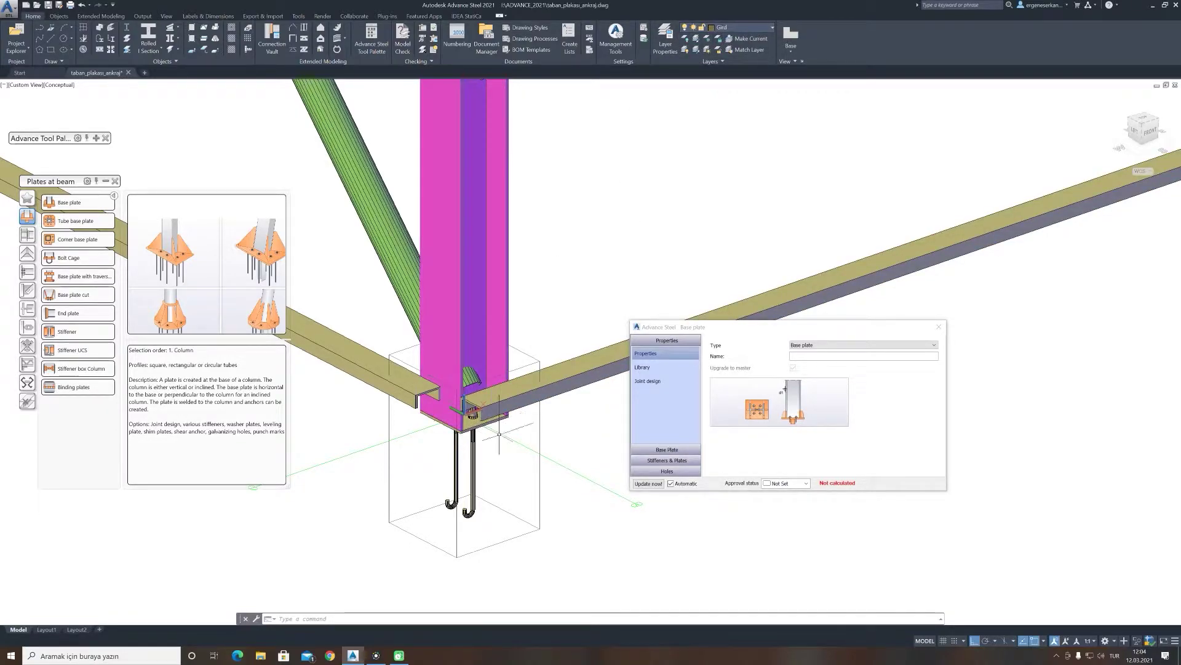
middle_click_drag(469, 411, 448, 423)
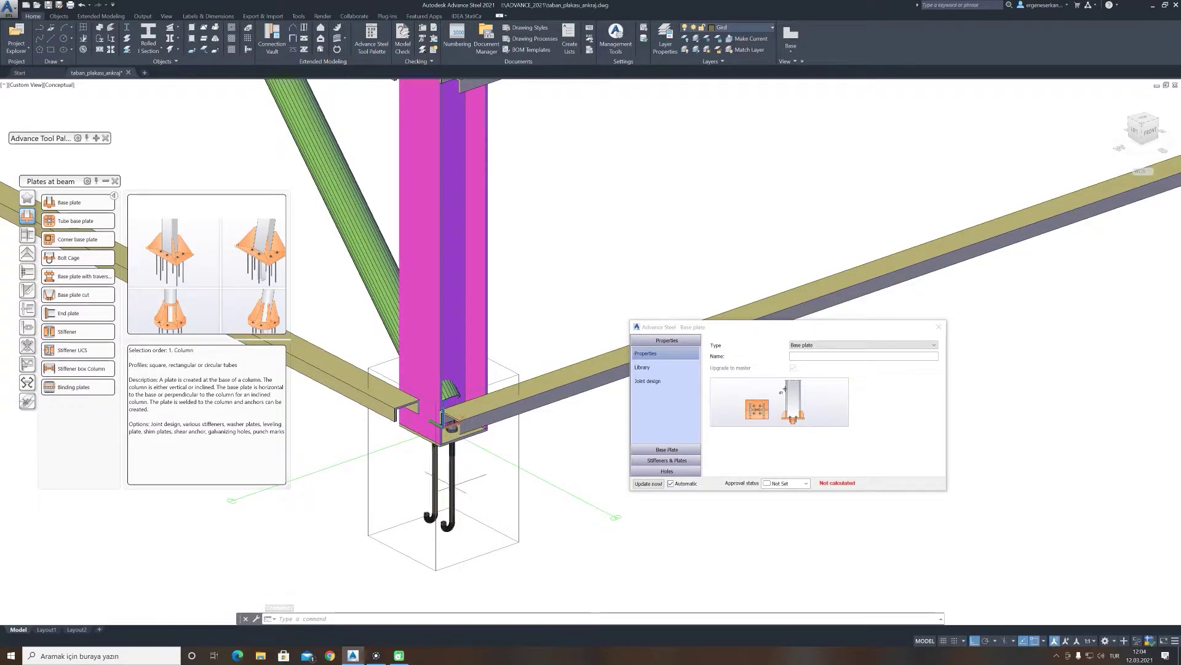
Step: Check the layer manager, then erase the base plate, anchors and footing from the column foot
left_click(665, 38)
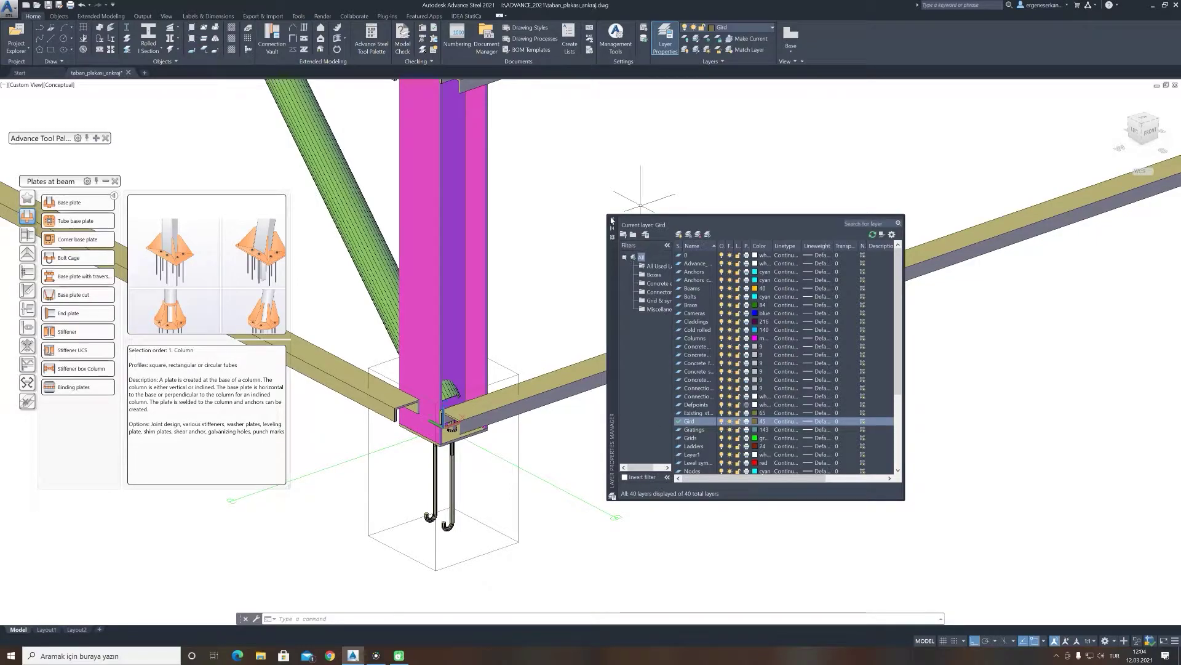
left_click(612, 219)
left_click(567, 262)
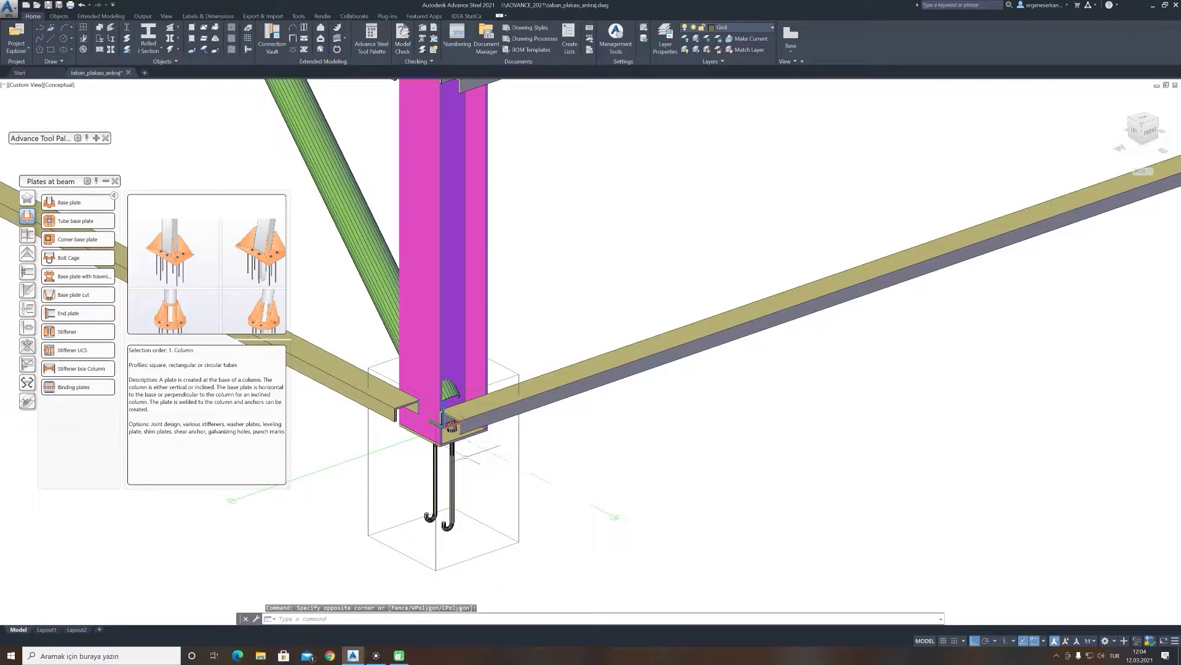
left_click(507, 394)
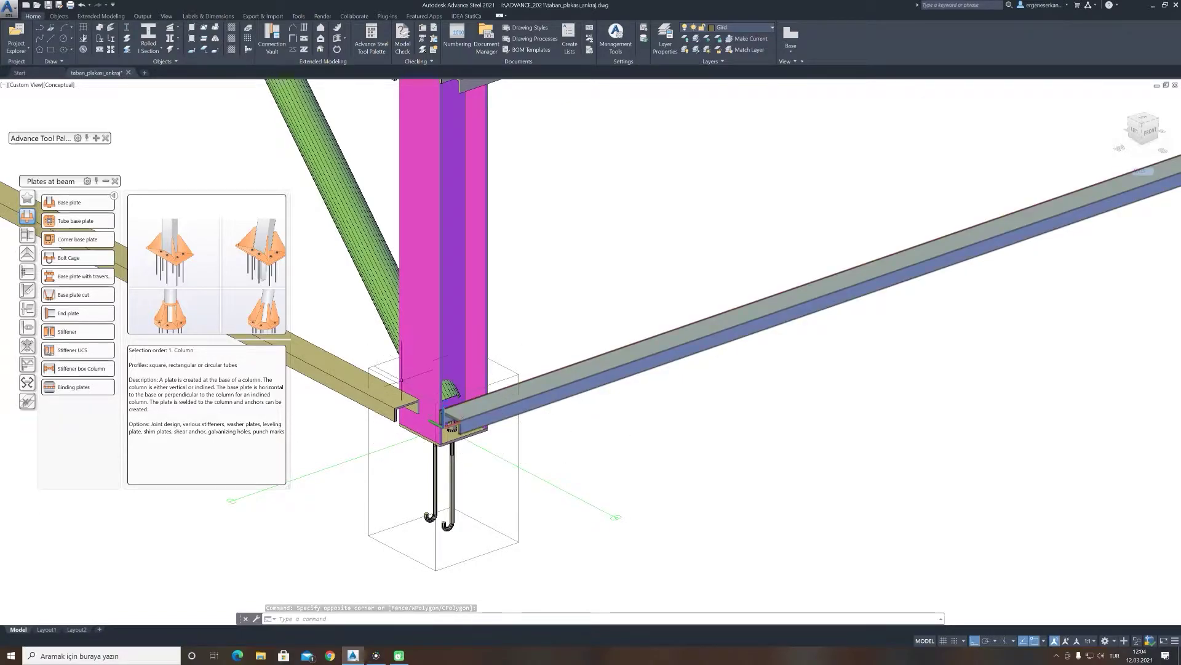
left_click(516, 425)
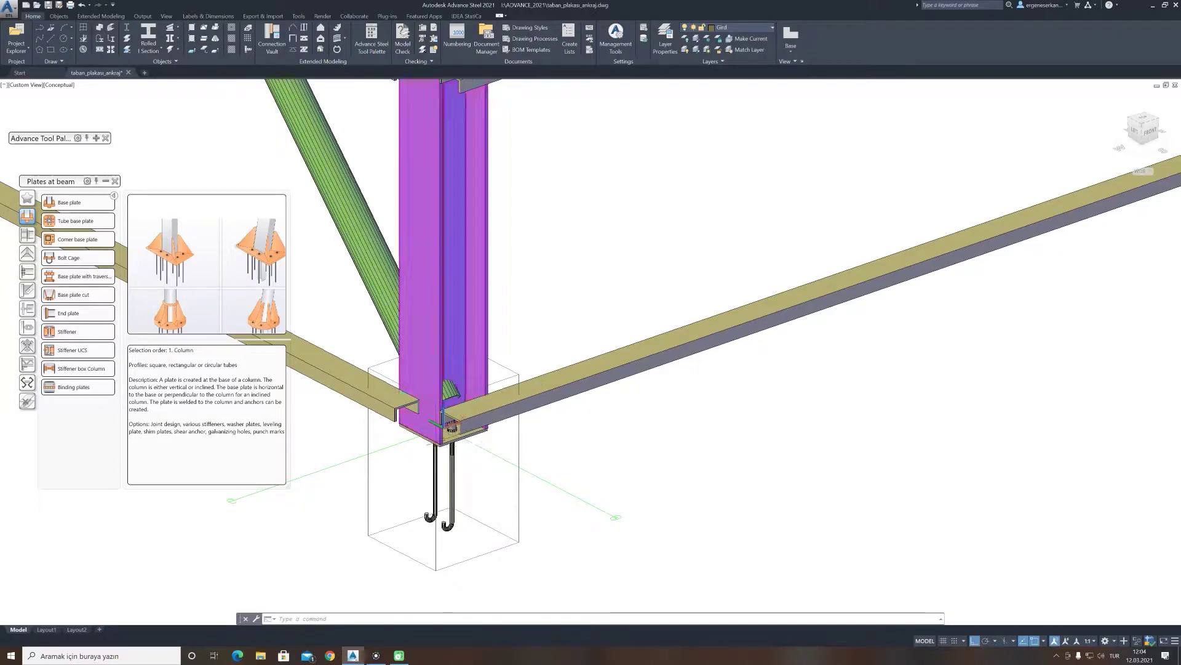
scroll(471, 456, "up", 2)
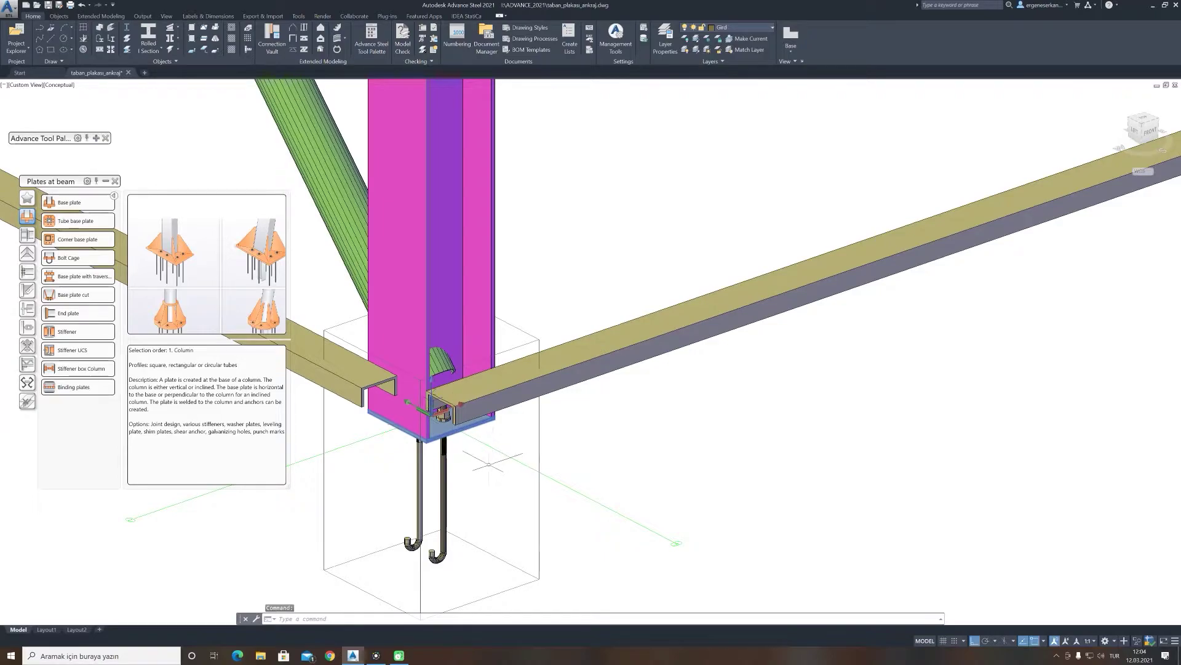
key("Delete")
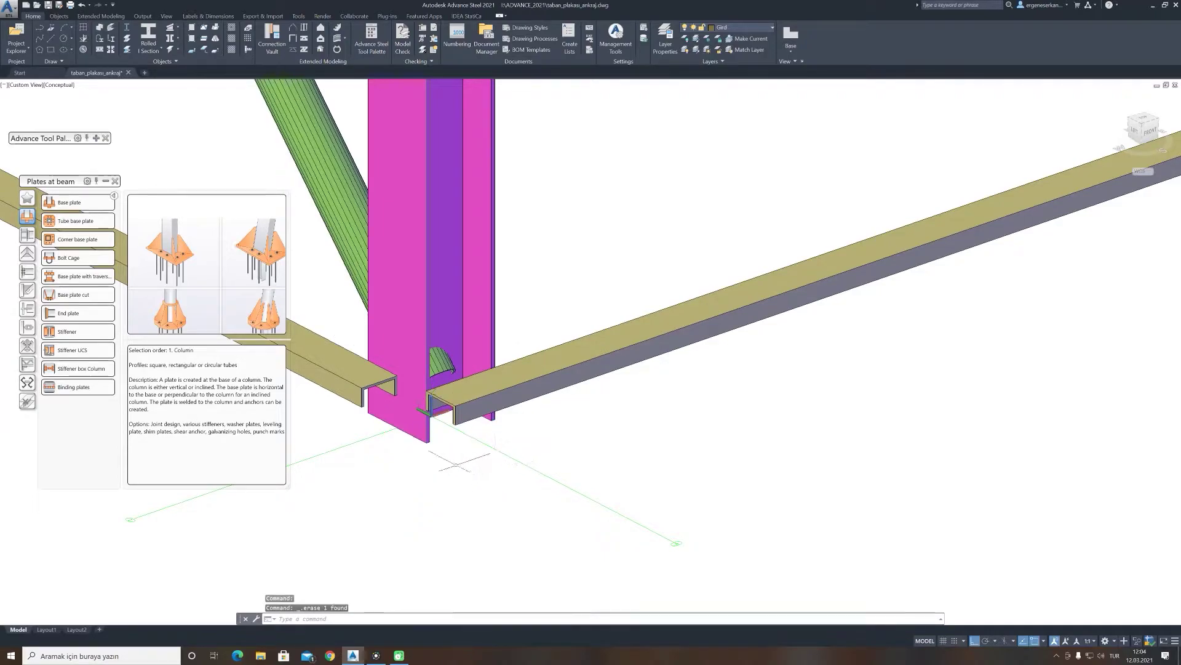
scroll(541, 483, "down", 3)
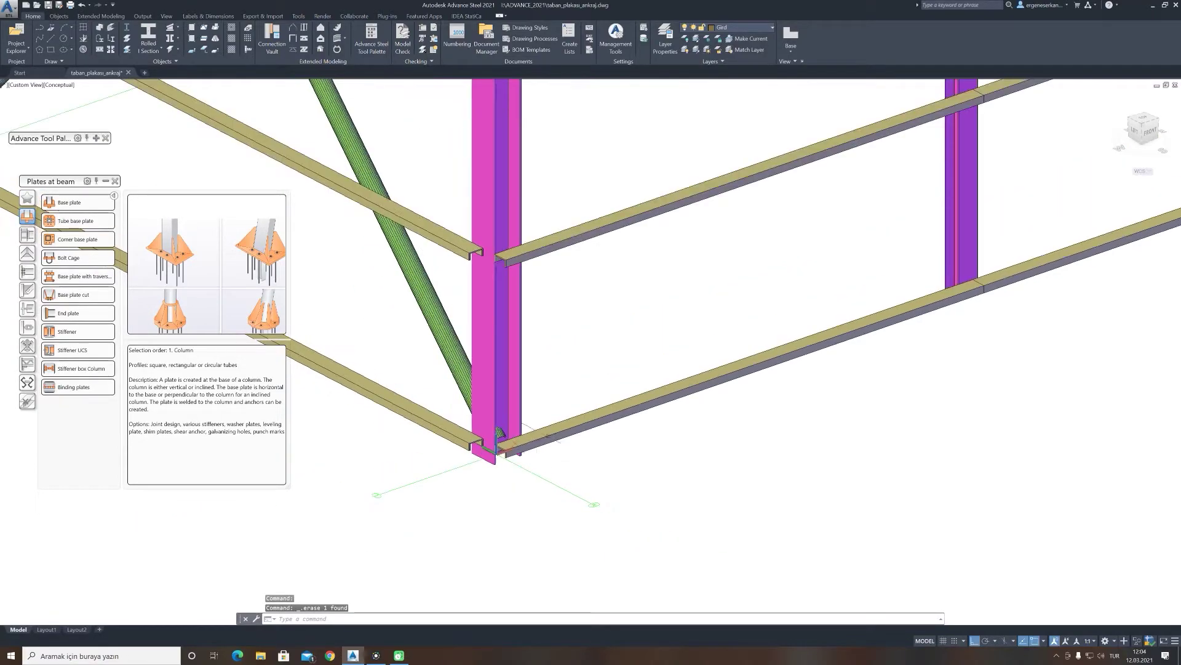
scroll(597, 337, "up", 1)
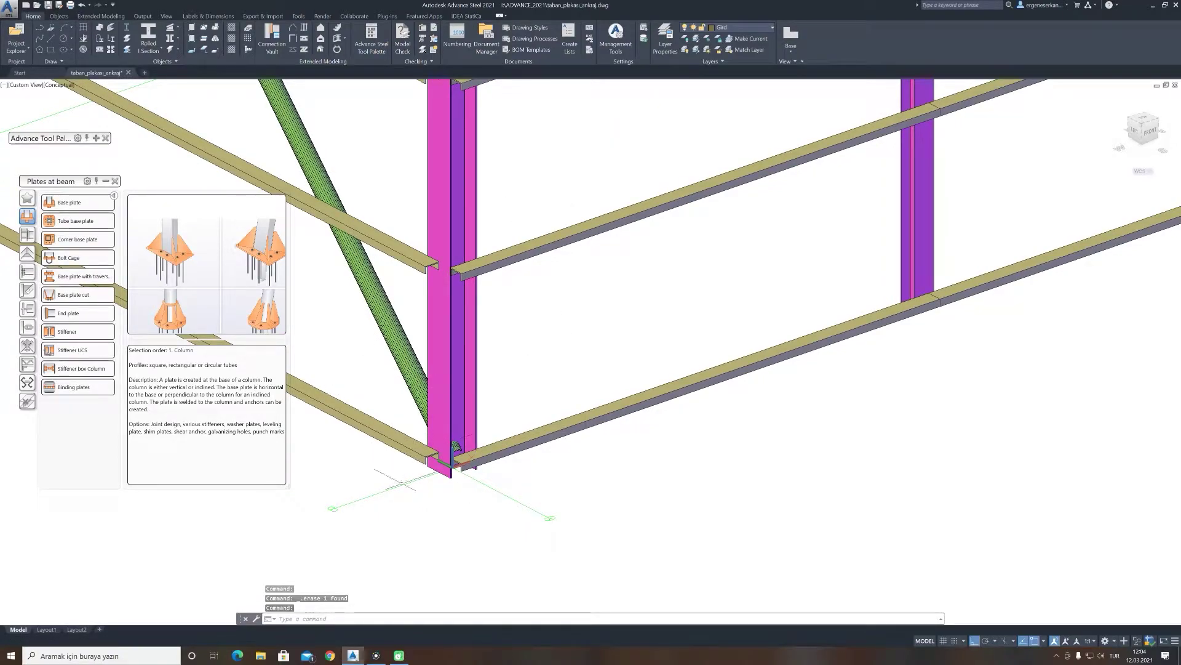
Step: Make Standard the current layer instead of Gird
left_click(728, 28)
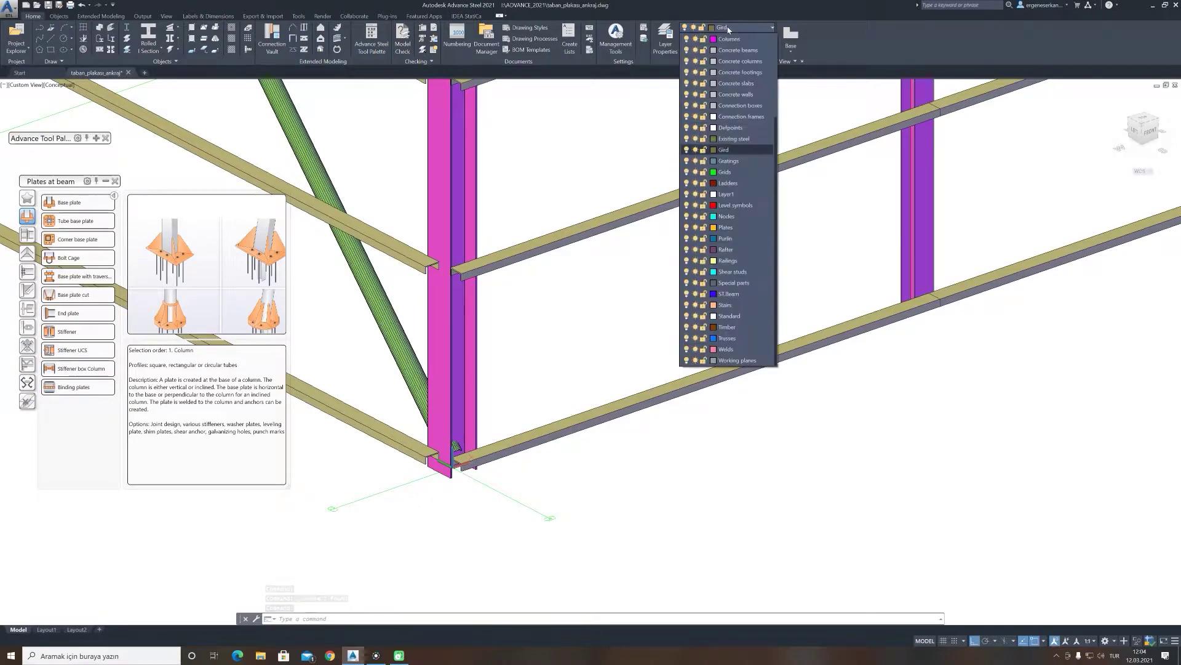
scroll(728, 31, "up", 3)
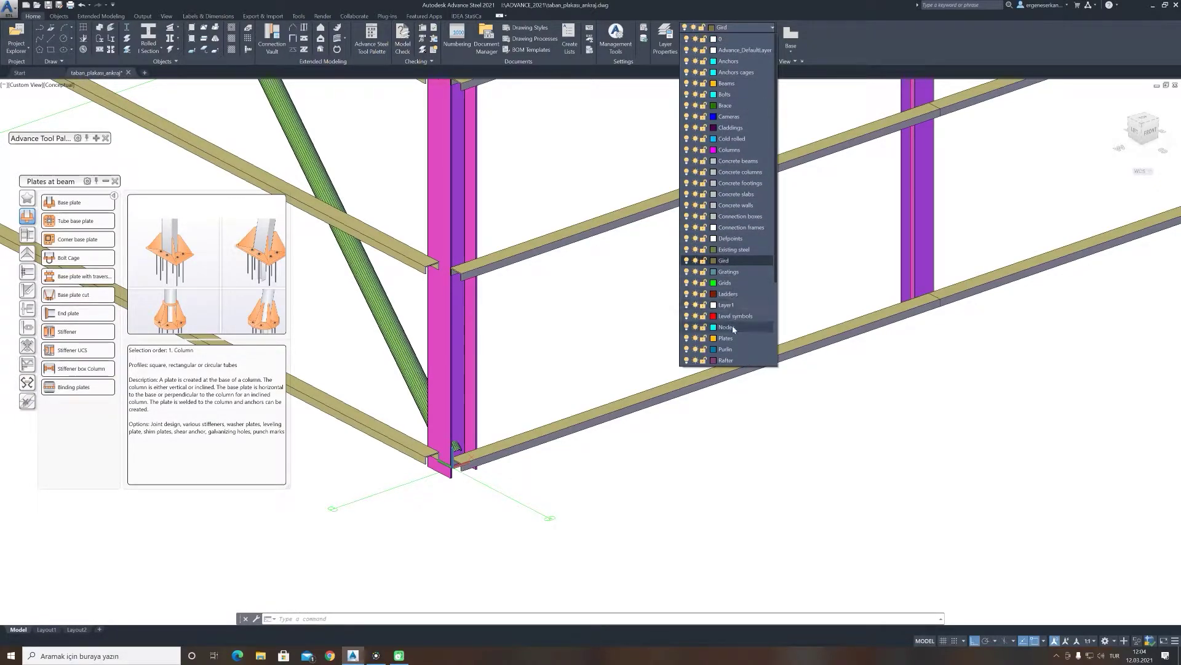
scroll(738, 325, "down", 1)
scroll(739, 327, "down", 1)
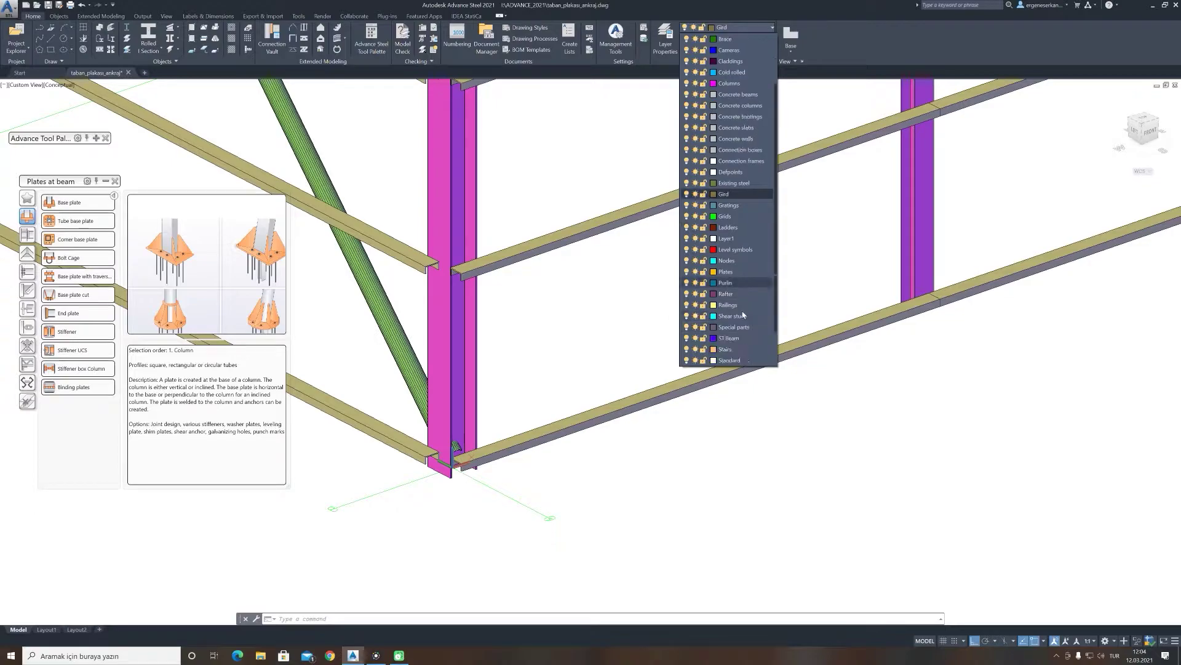
left_click(729, 360)
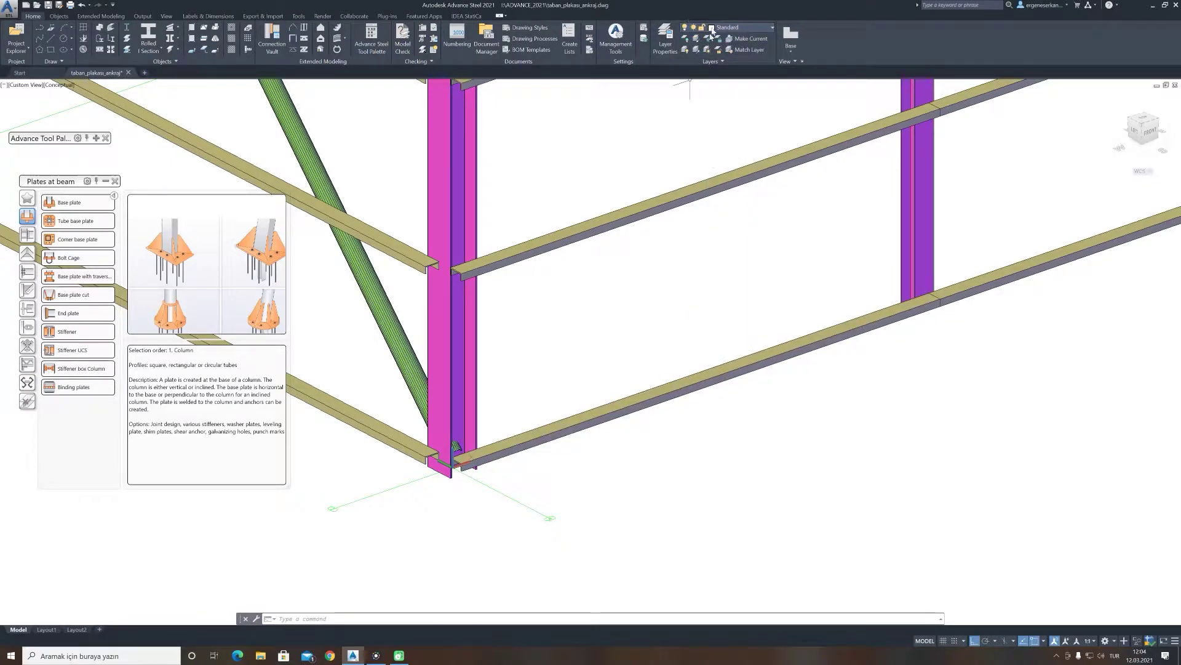
Step: Place a new base plate joint on the column, with no extra concrete object, and zoom in
left_click(67, 205)
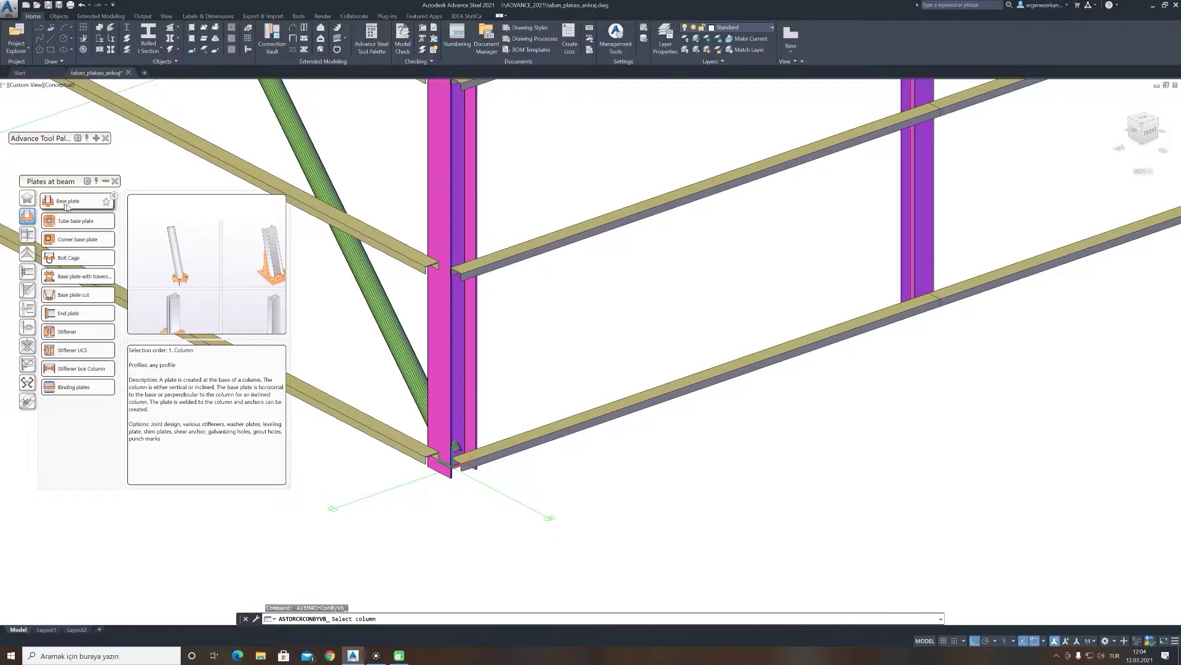
left_click(475, 403)
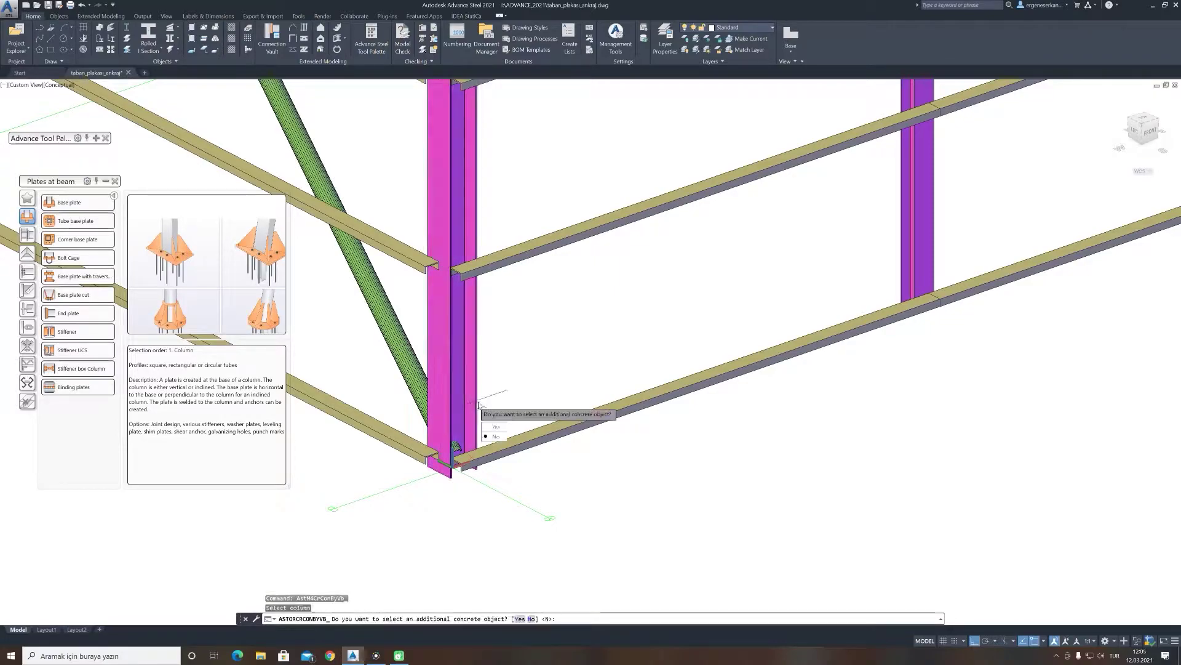
left_click(496, 438)
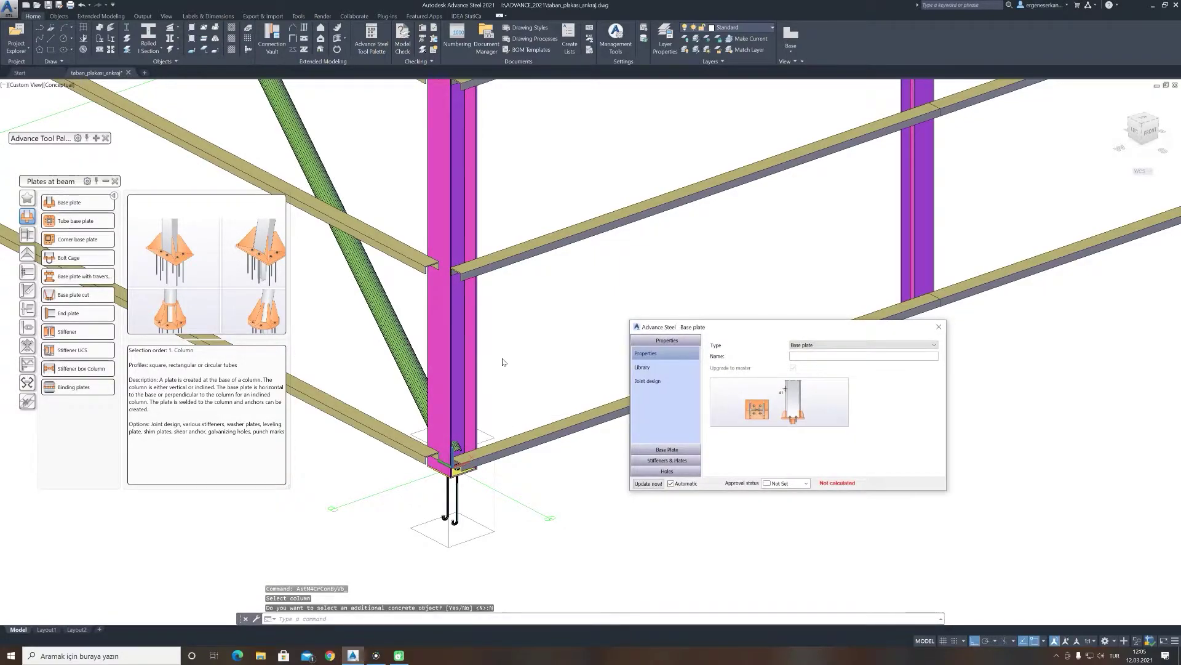
scroll(515, 494, "up", 1)
scroll(505, 480, "up", 2)
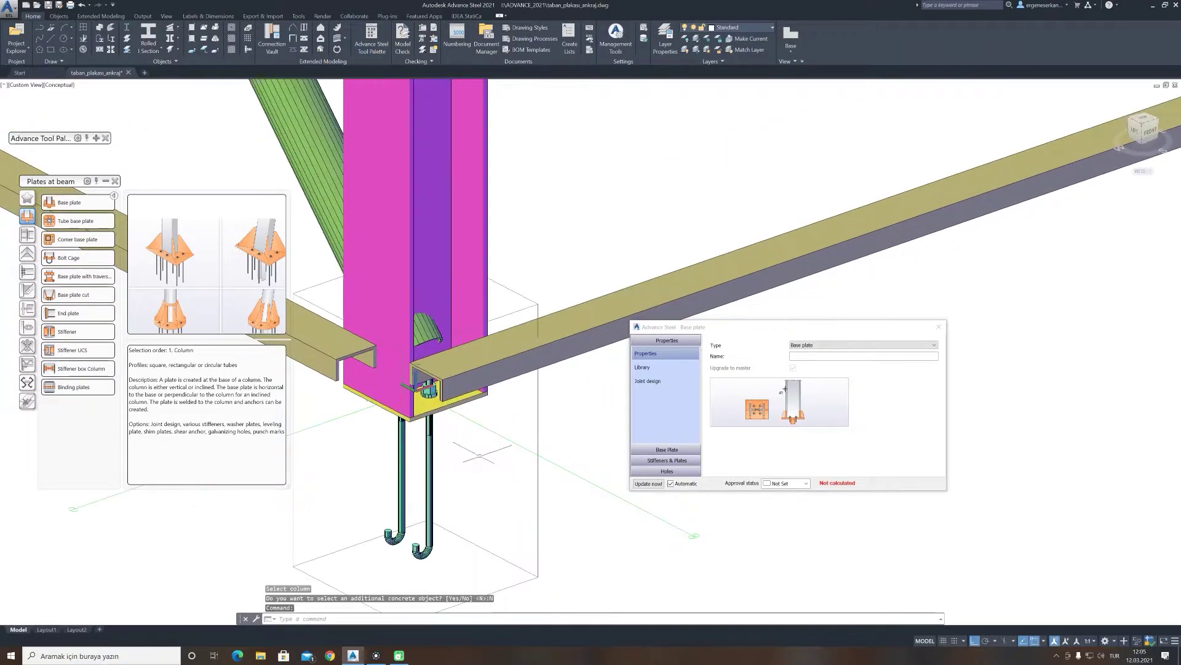
scroll(495, 458, "up", 1)
scroll(489, 452, "up", 1)
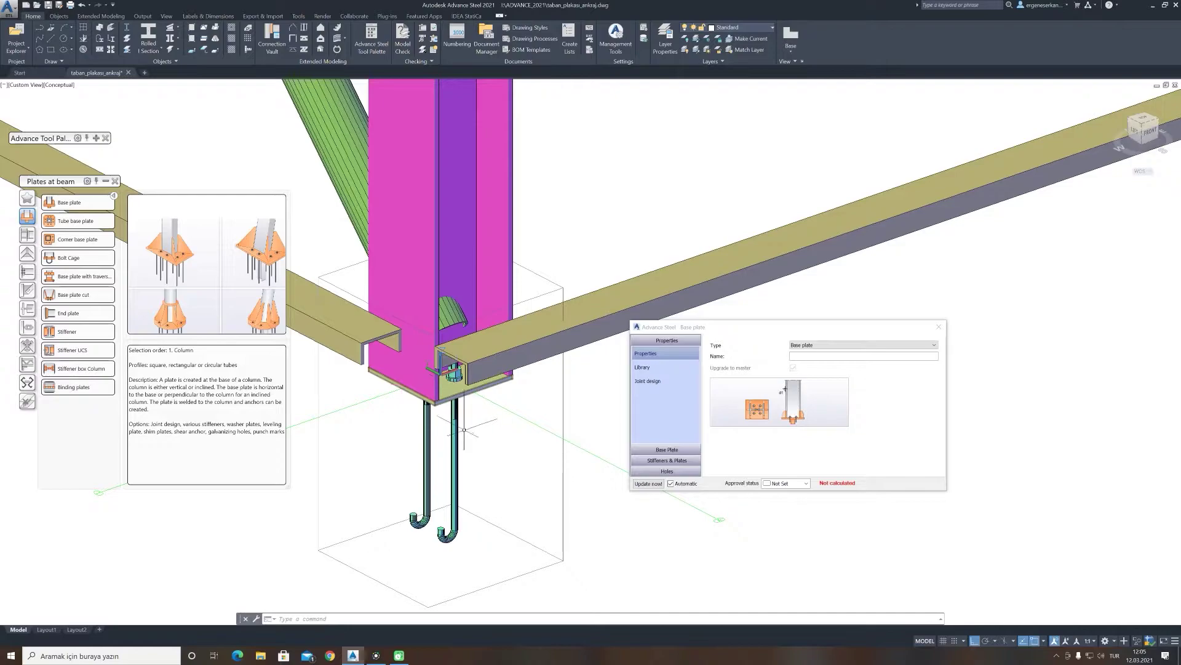
left_click(664, 44)
scroll(708, 320, "up", 3)
left_click_drag(612, 315, 557, 313)
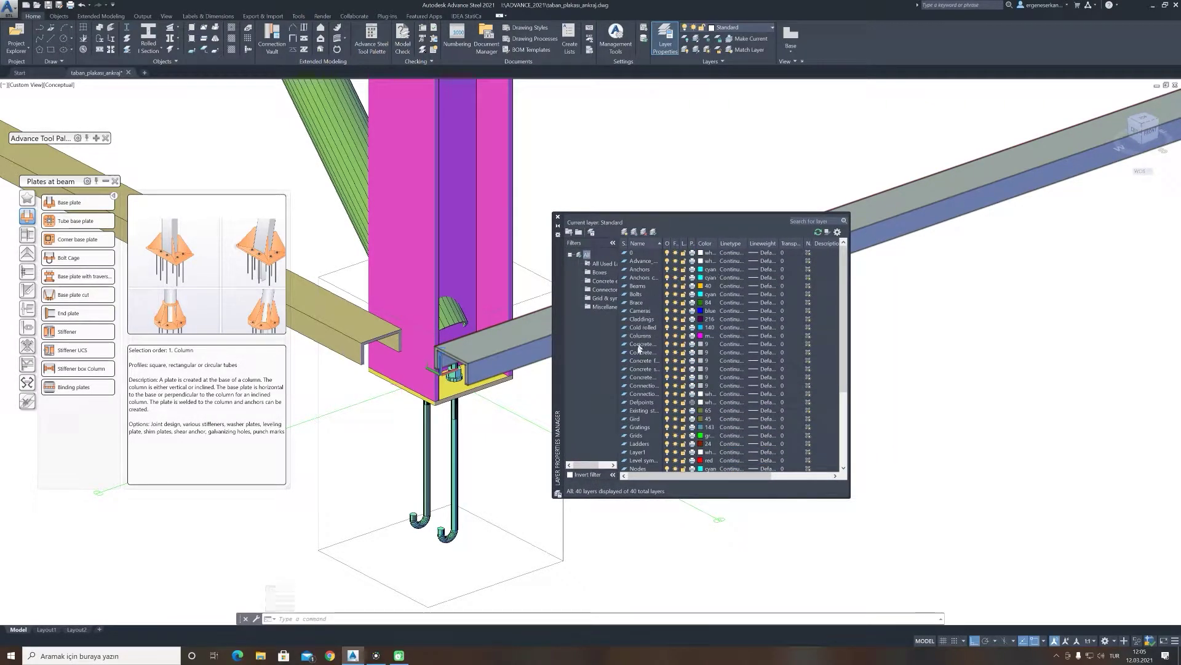
scroll(641, 364, "down", 3)
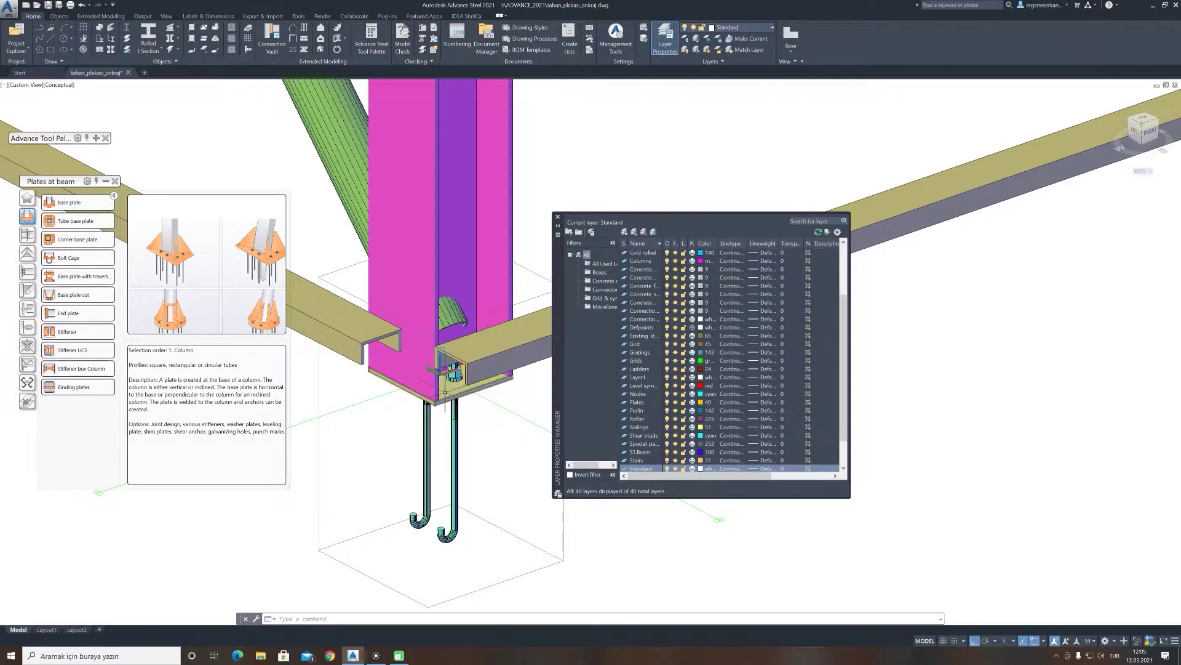
left_click(700, 403)
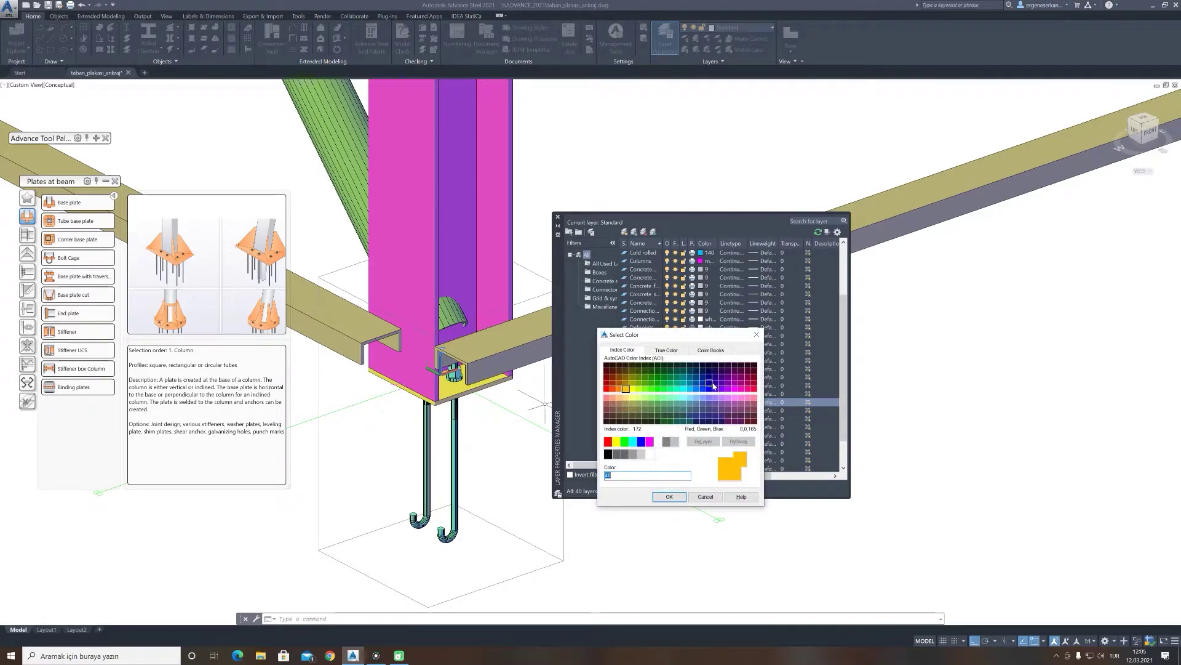
left_click(712, 384)
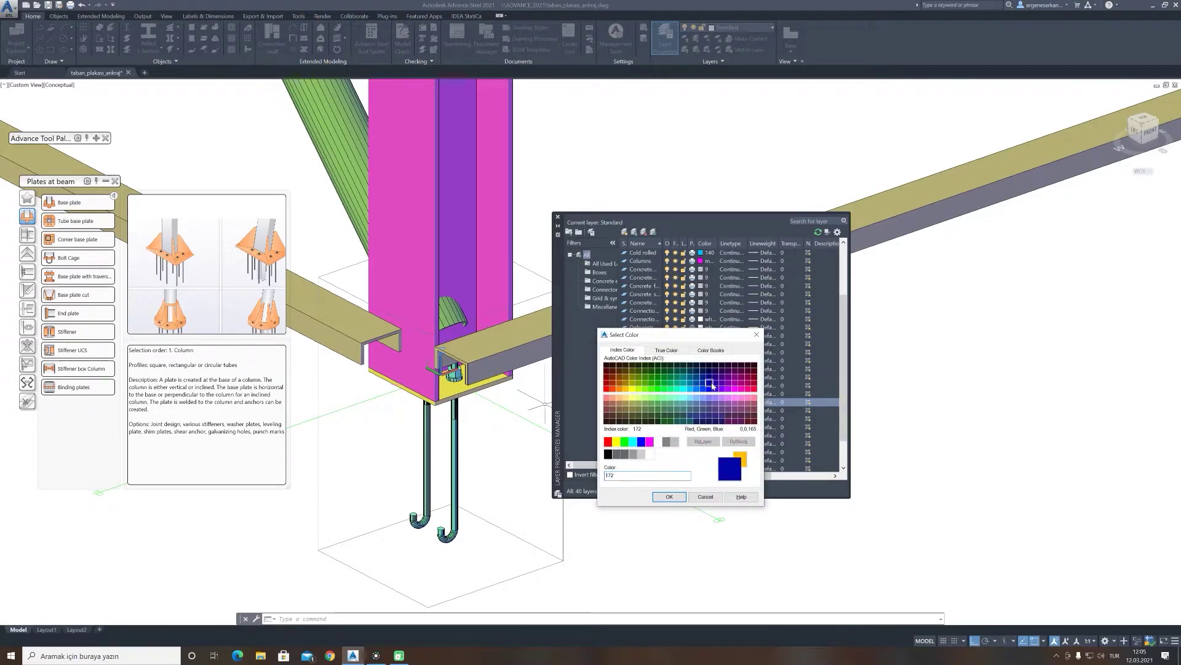
left_click(669, 497)
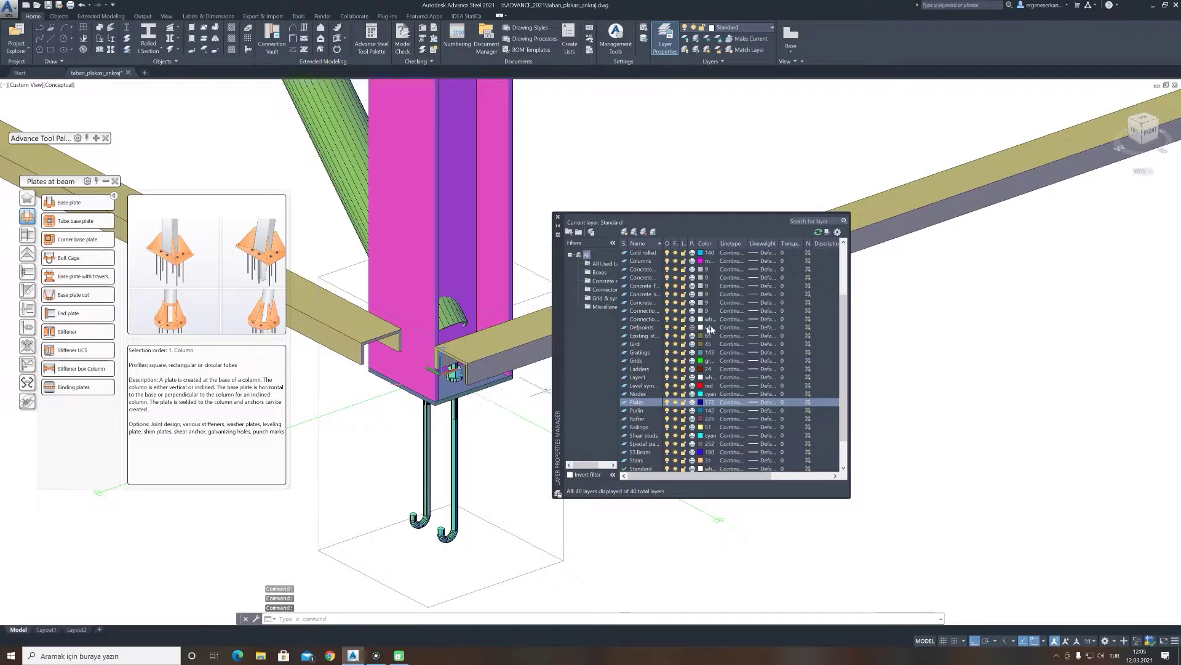
scroll(711, 329, "up", 5)
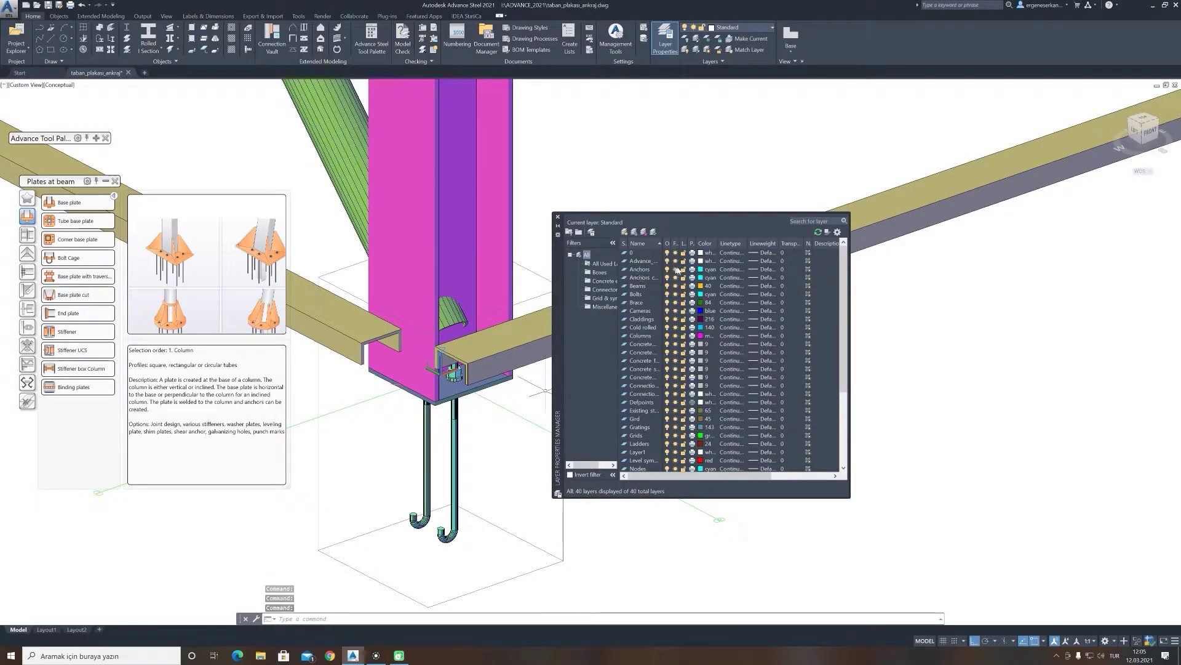
left_click(708, 270)
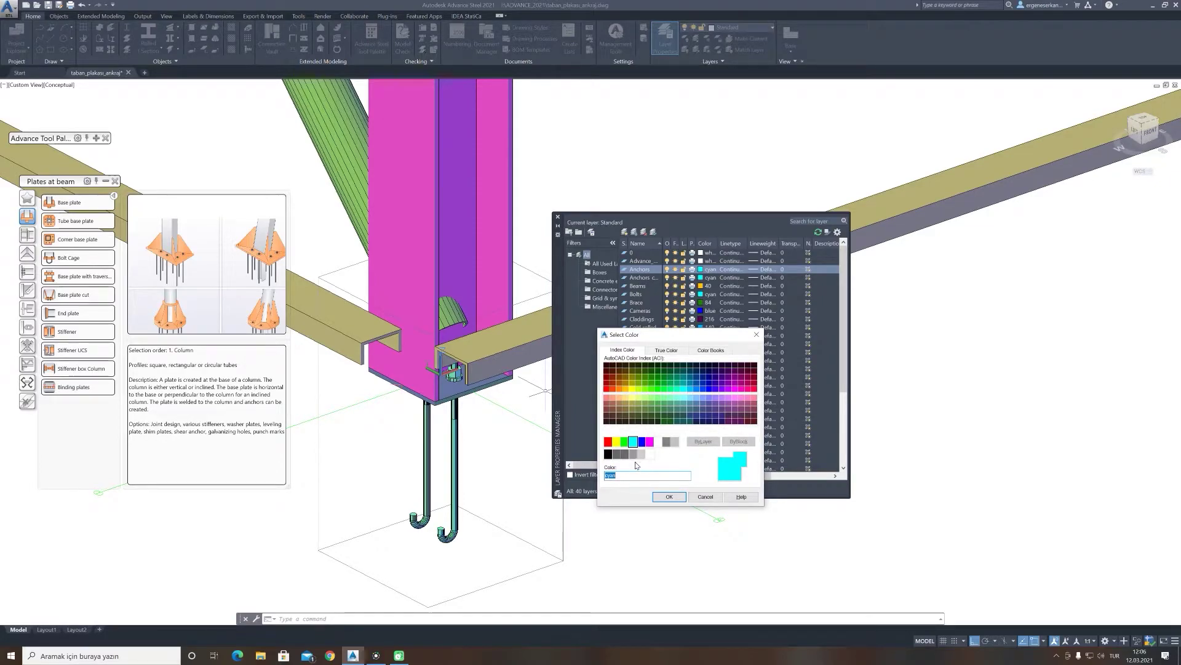
left_click(732, 418)
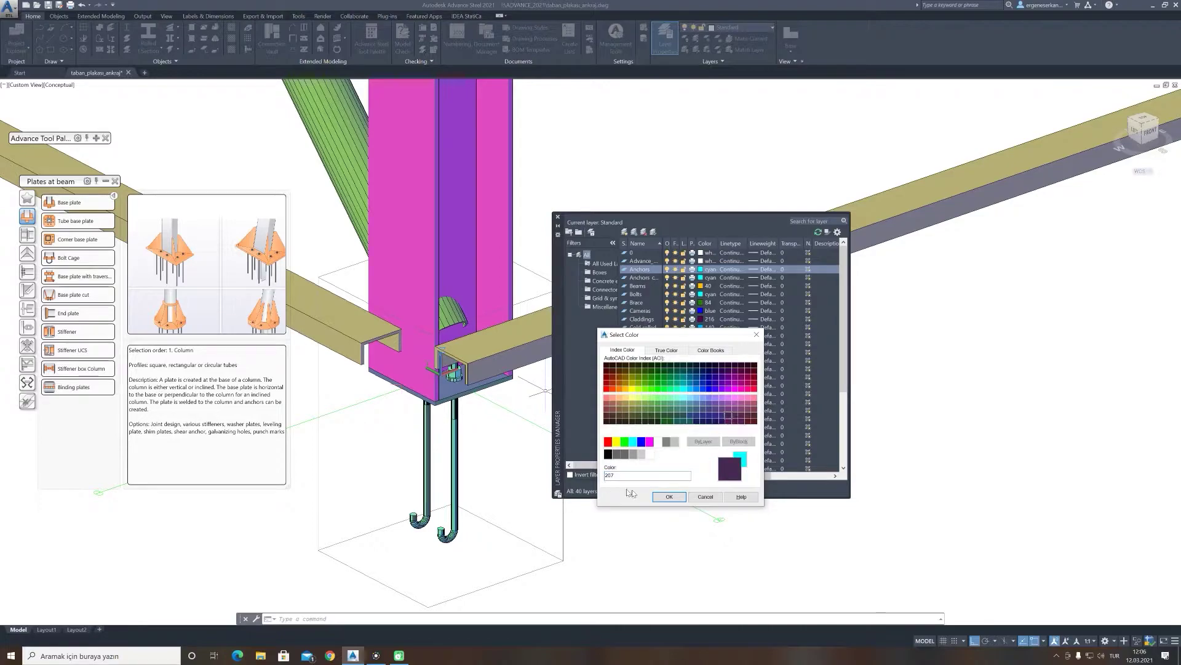
left_click(669, 496)
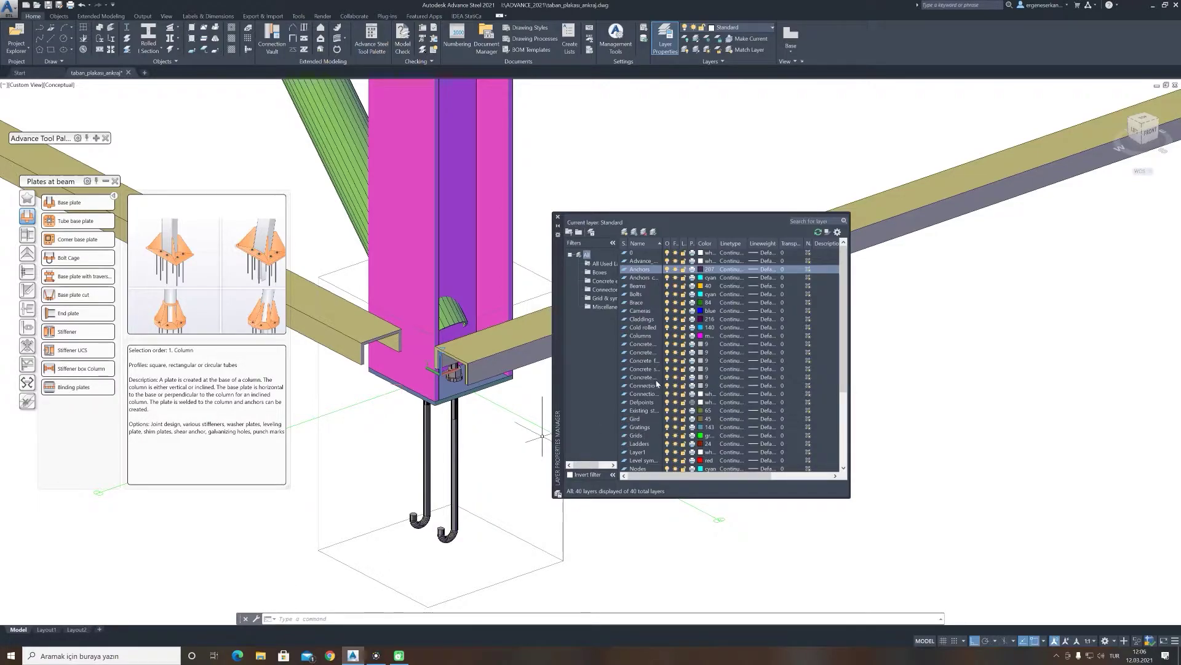
scroll(687, 420, "down", 1)
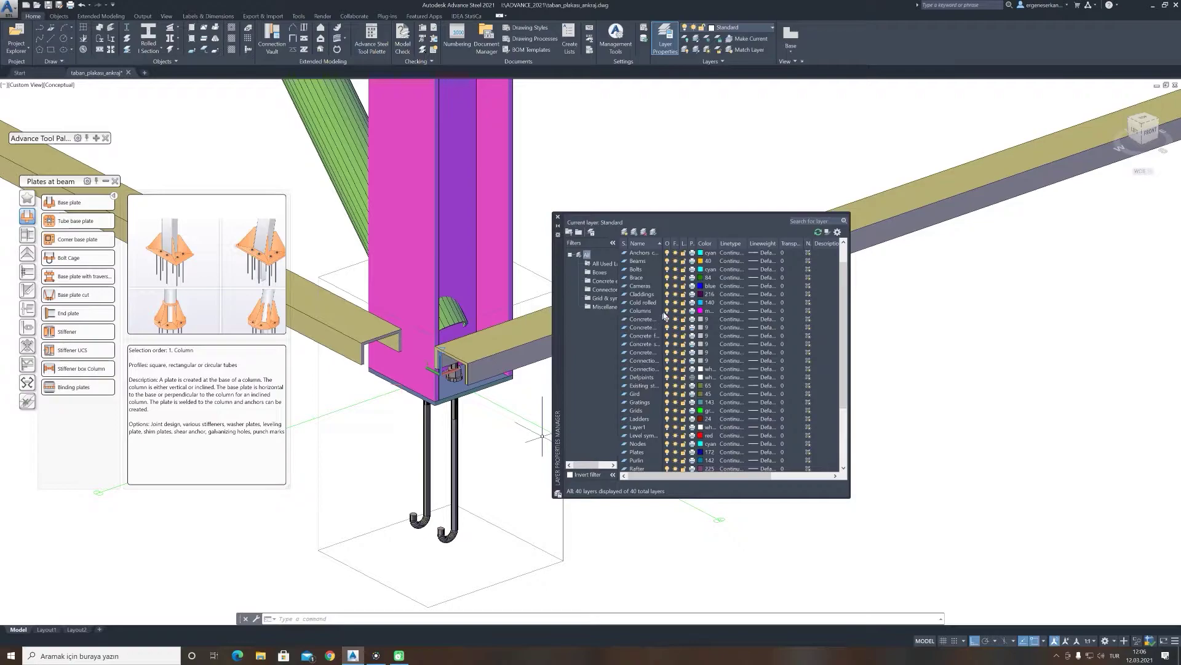
scroll(665, 316, "up", 1)
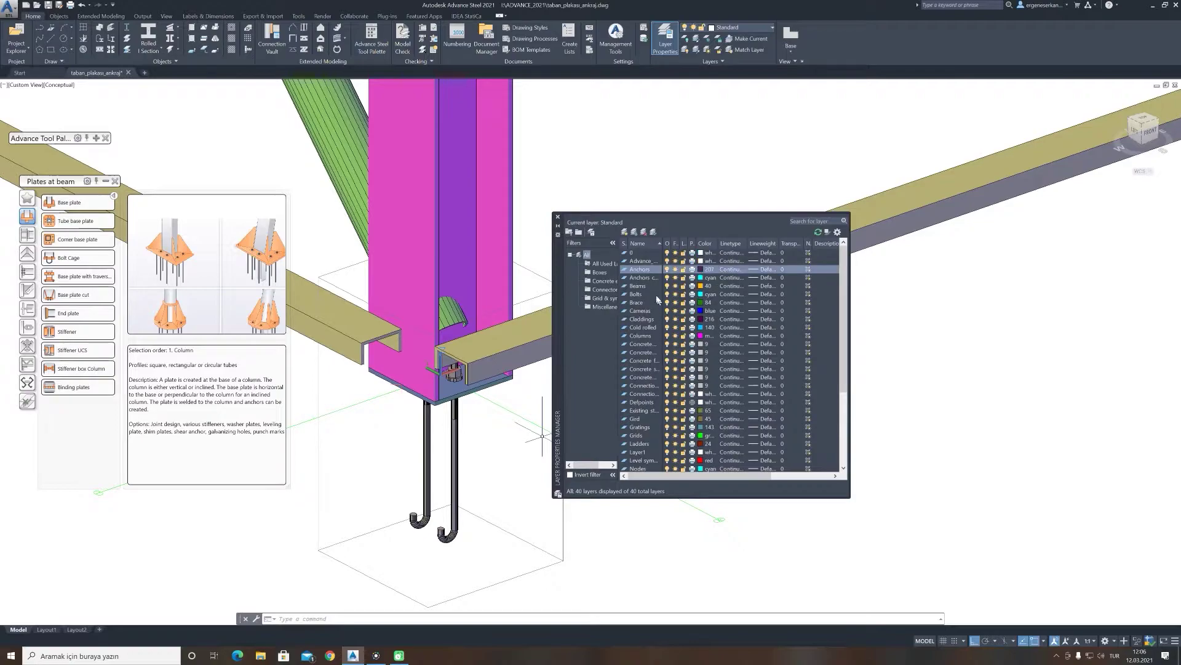
left_click(703, 269)
left_click(633, 442)
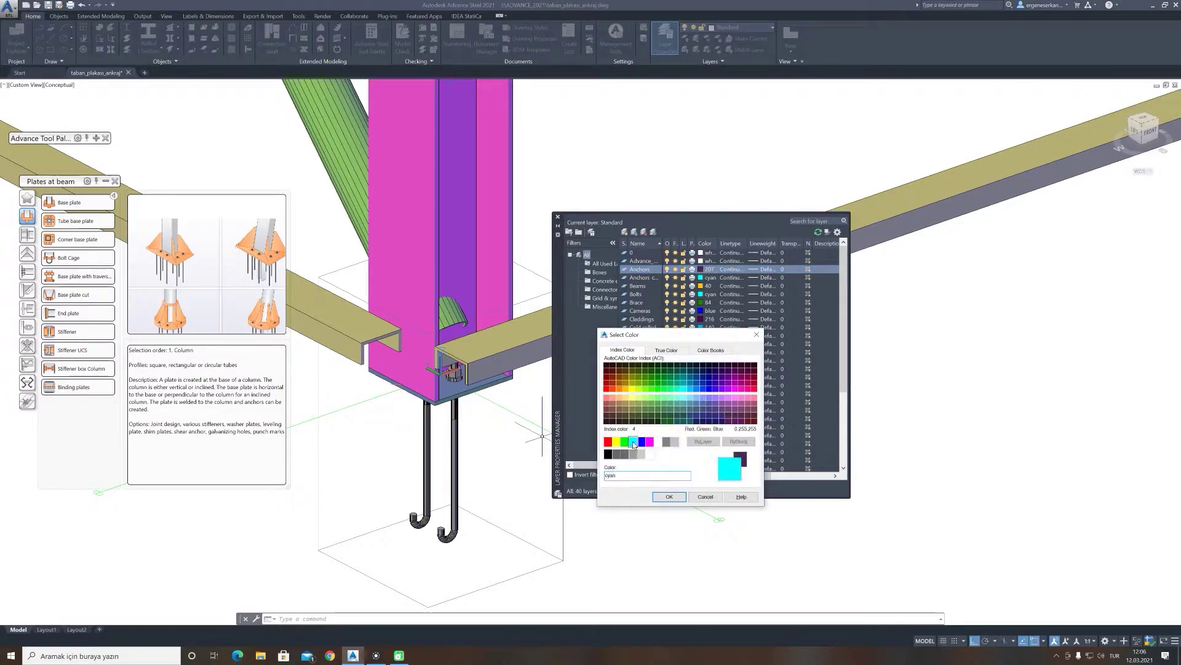
left_click(668, 497)
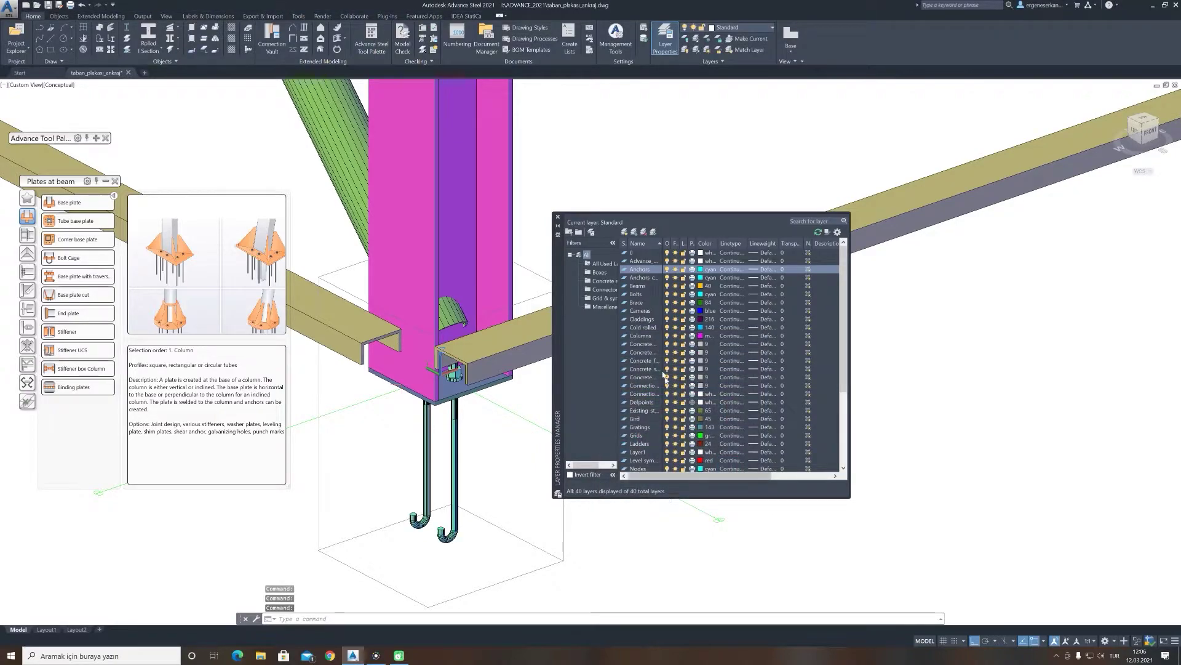
scroll(664, 377, "down", 2)
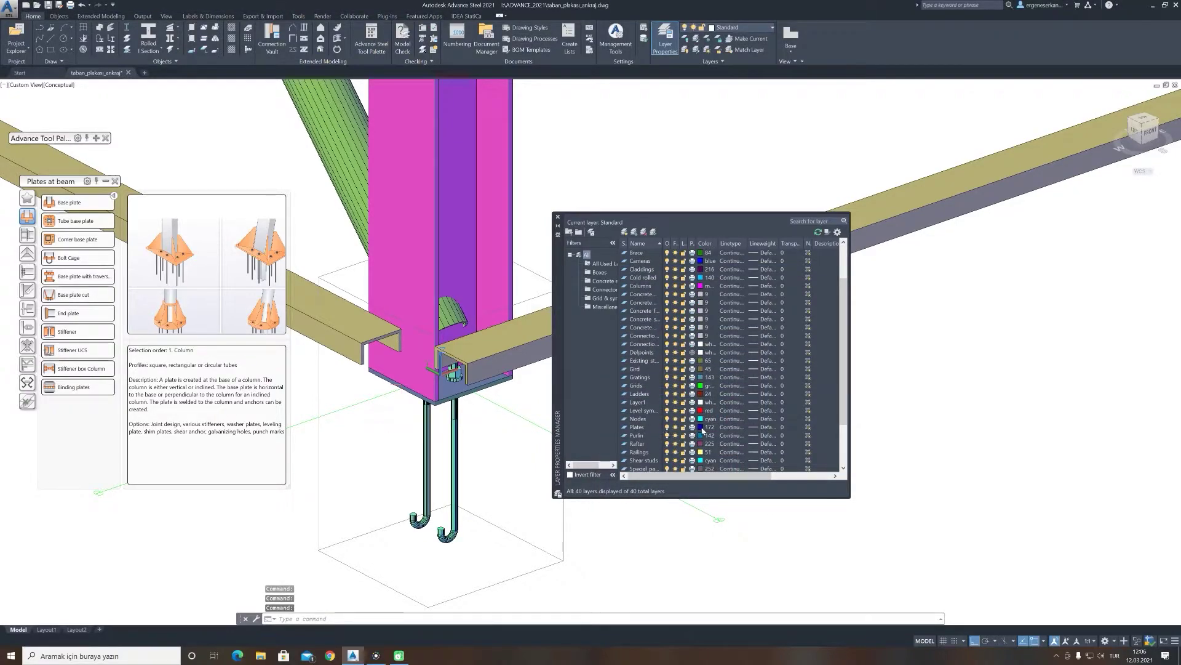
left_click(702, 428)
type("40")
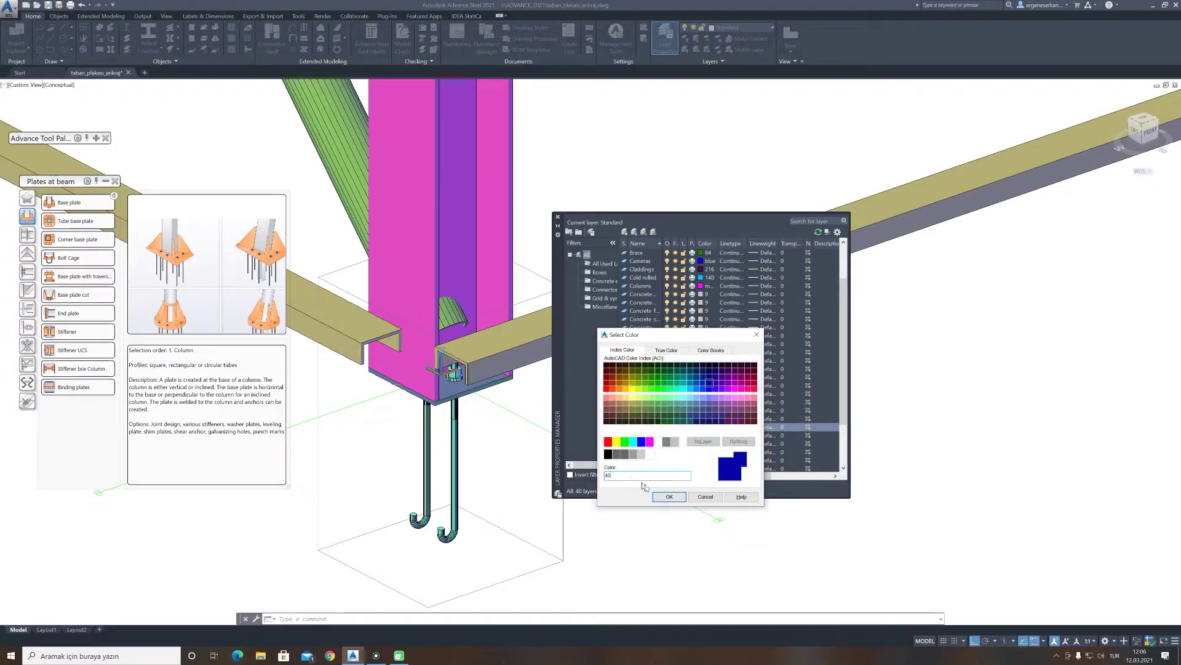
left_click(668, 497)
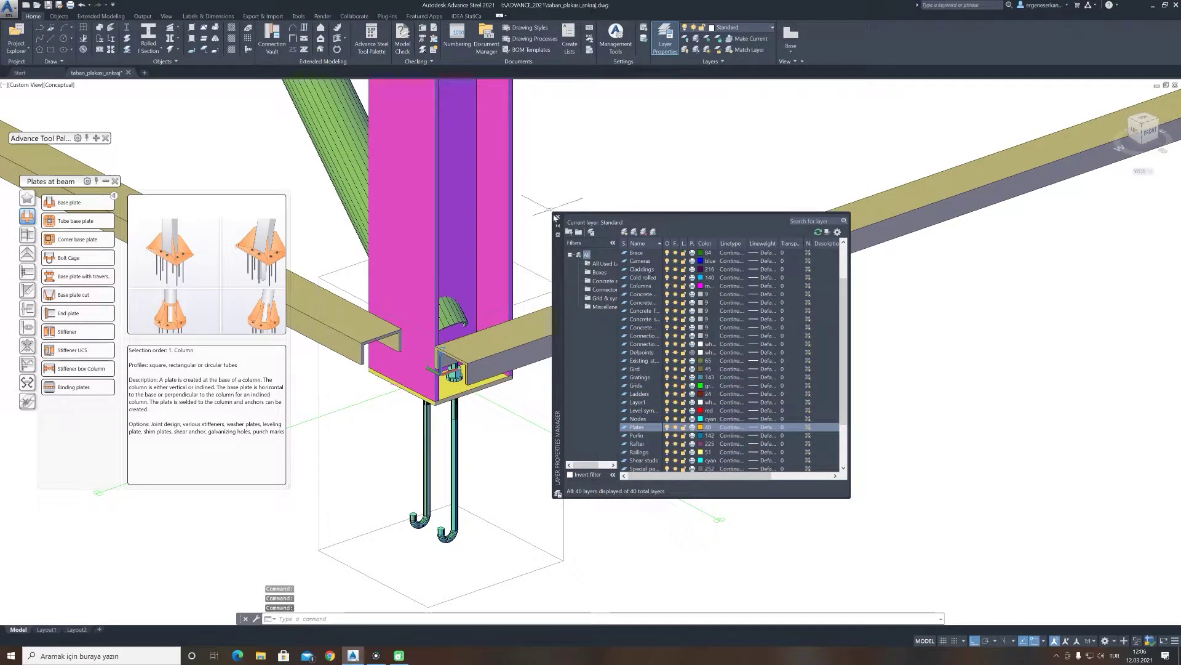
left_click(557, 217)
scroll(569, 452, "down", 2)
Step: Open the base plate joint's properties on the Base Plate layout page
middle_click_drag(541, 459, 520, 438)
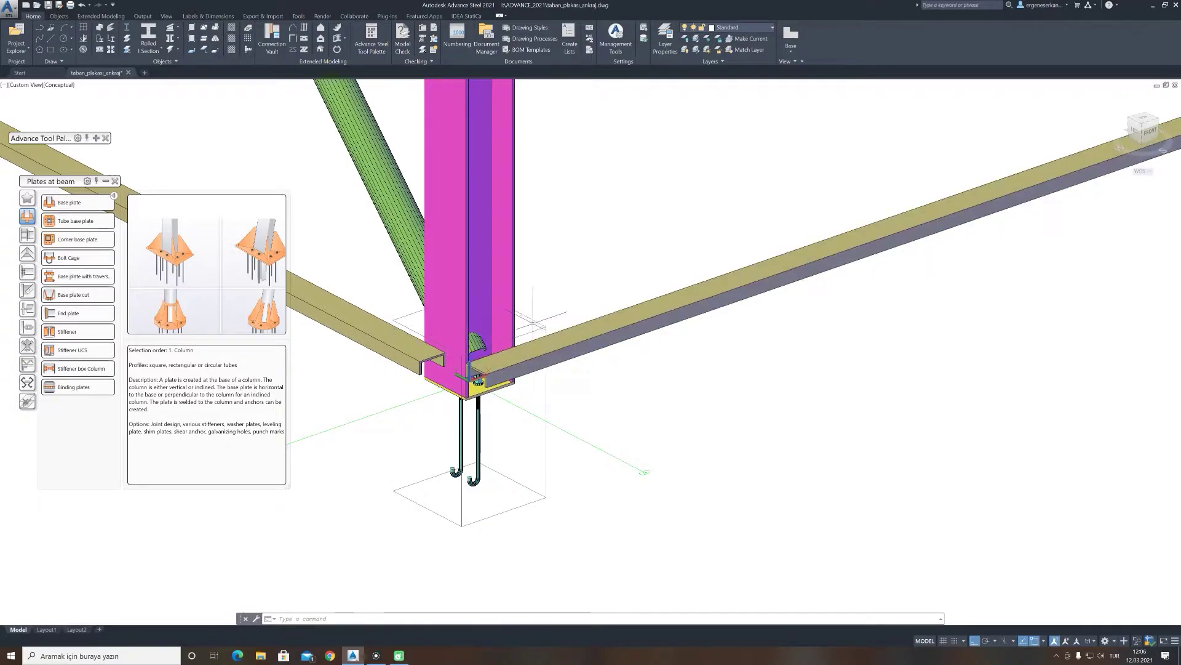
left_click(546, 345)
double_click(546, 345)
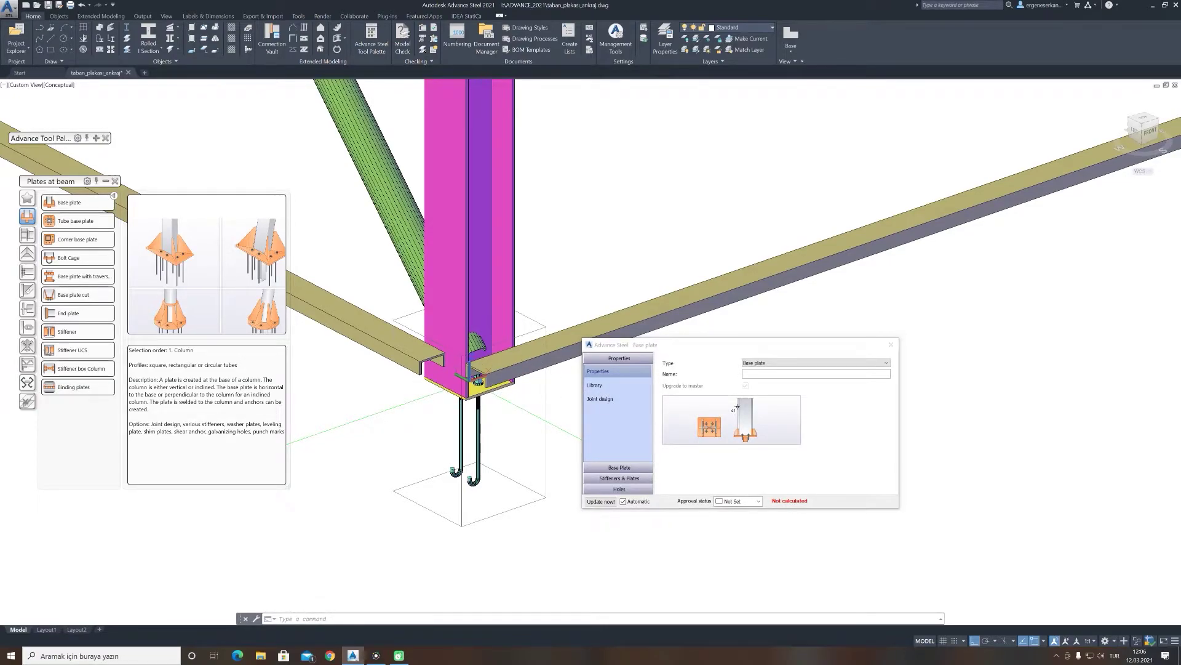
left_click(618, 467)
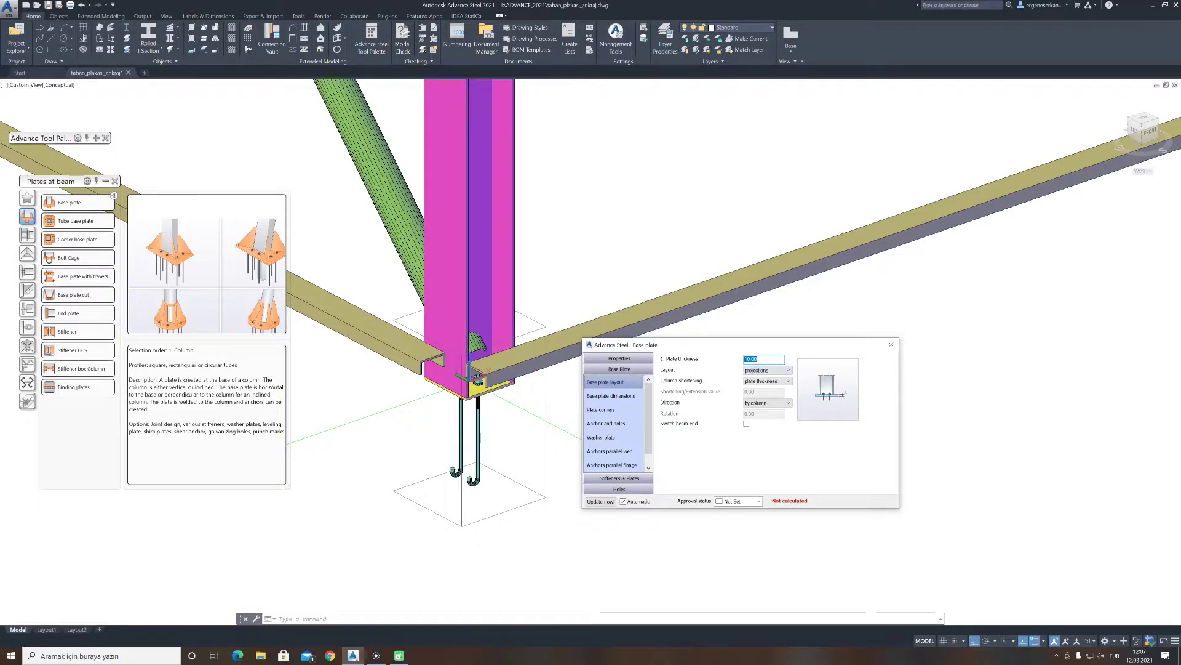
Step: Set plate thickness 15 and column shortening by plate thickness, after trying a -50 value
left_click(768, 371)
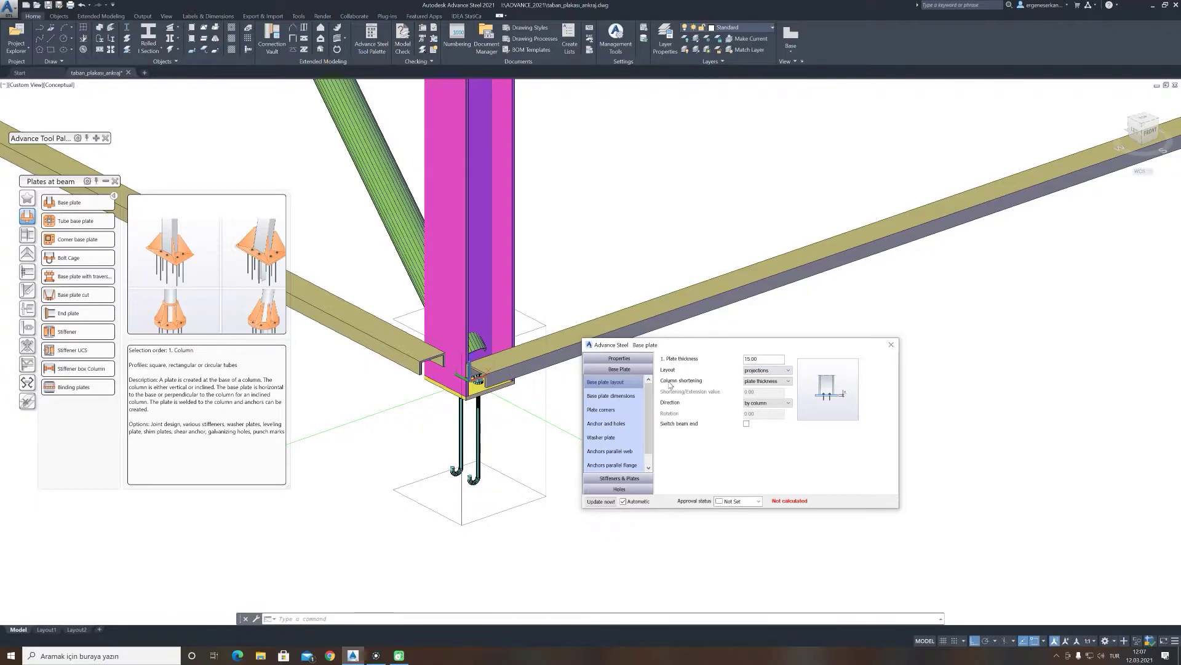
left_click(760, 381)
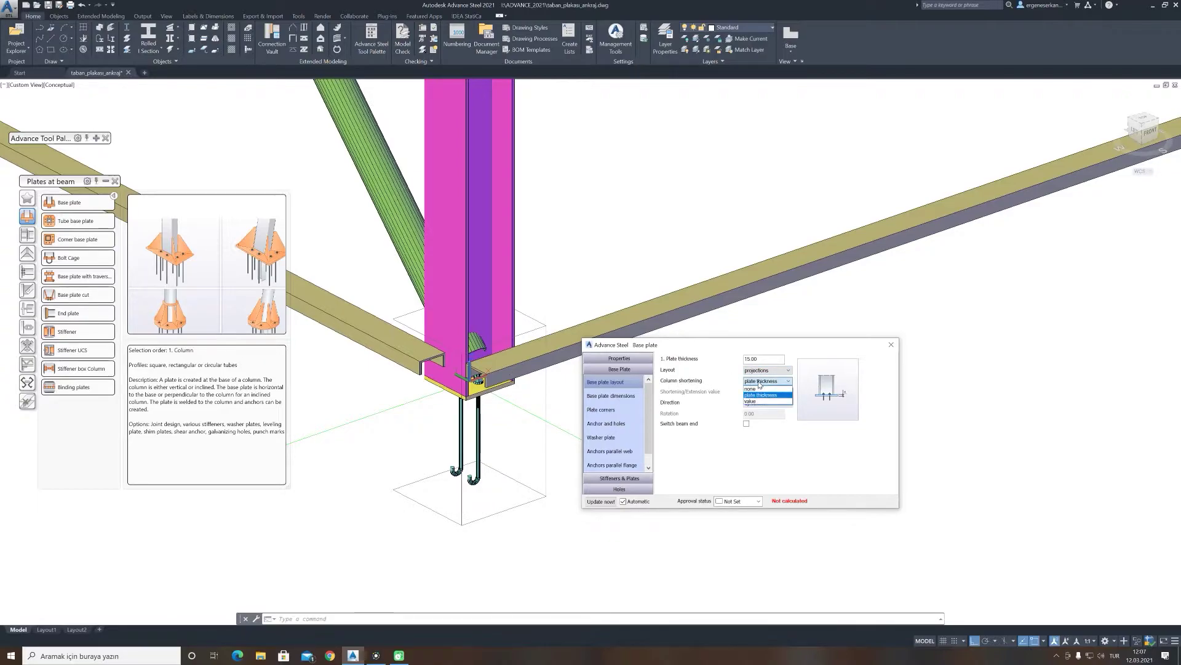
left_click(758, 401)
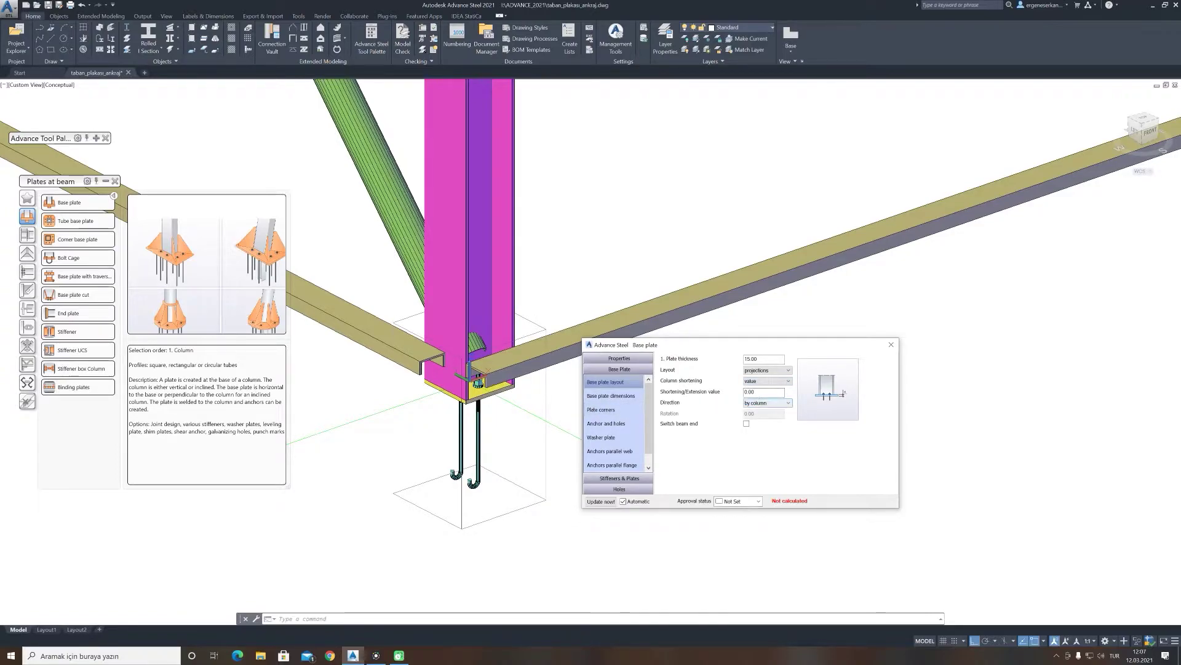
type("-50")
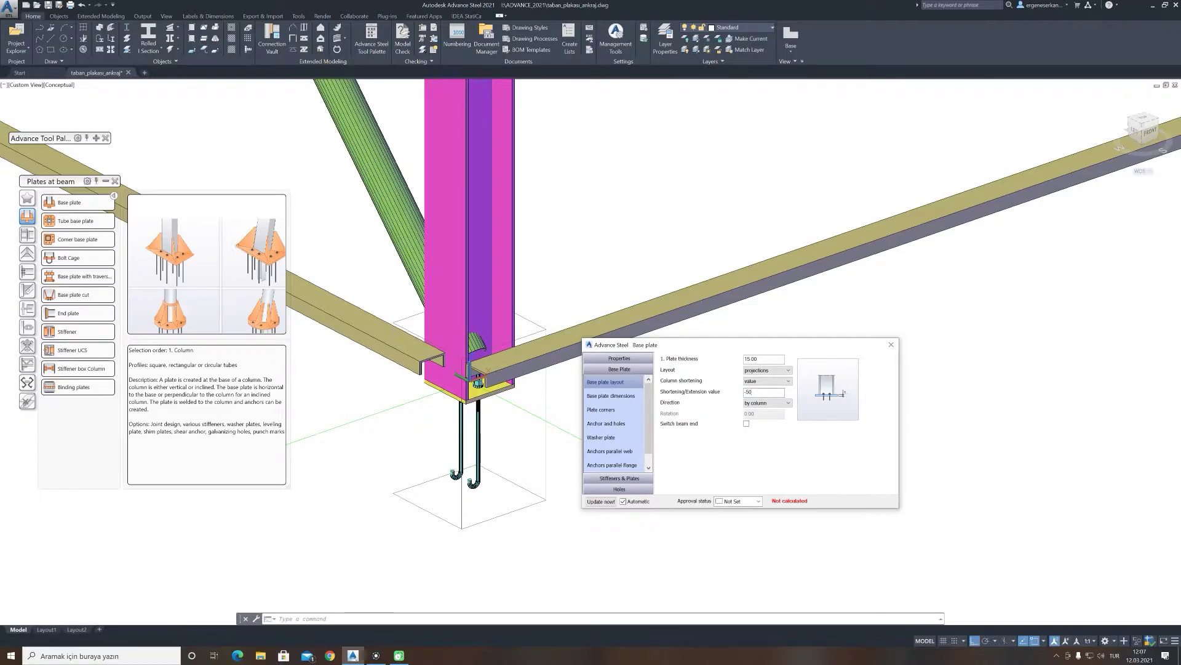
key("Return")
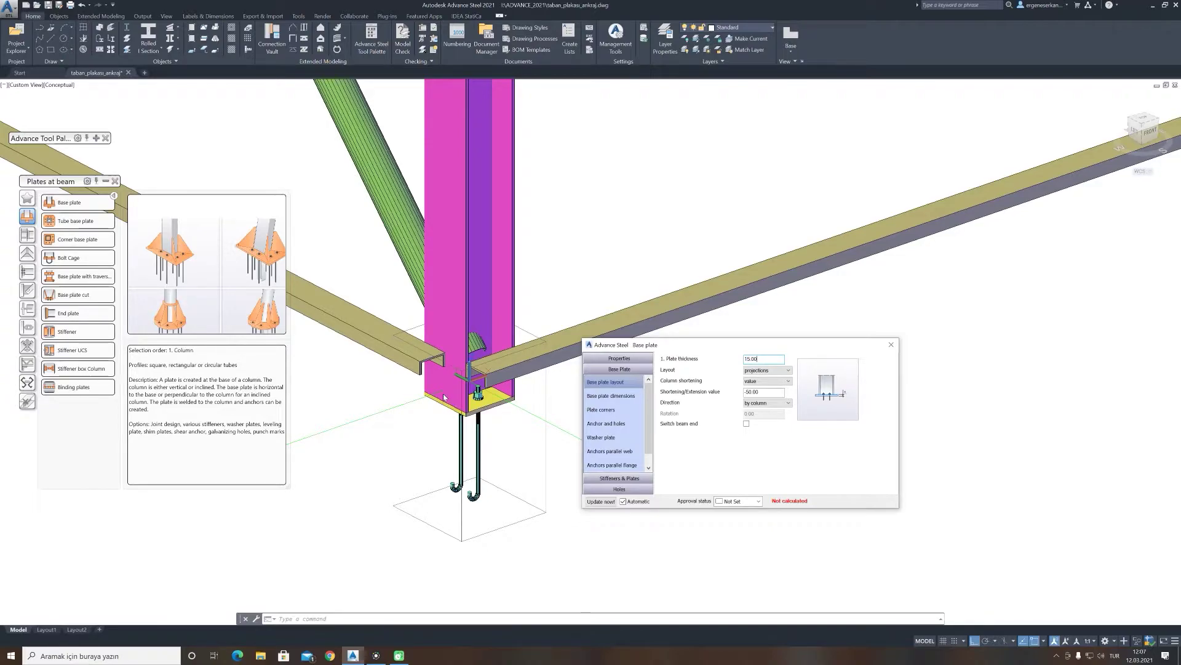
left_click(761, 381)
left_click(757, 395)
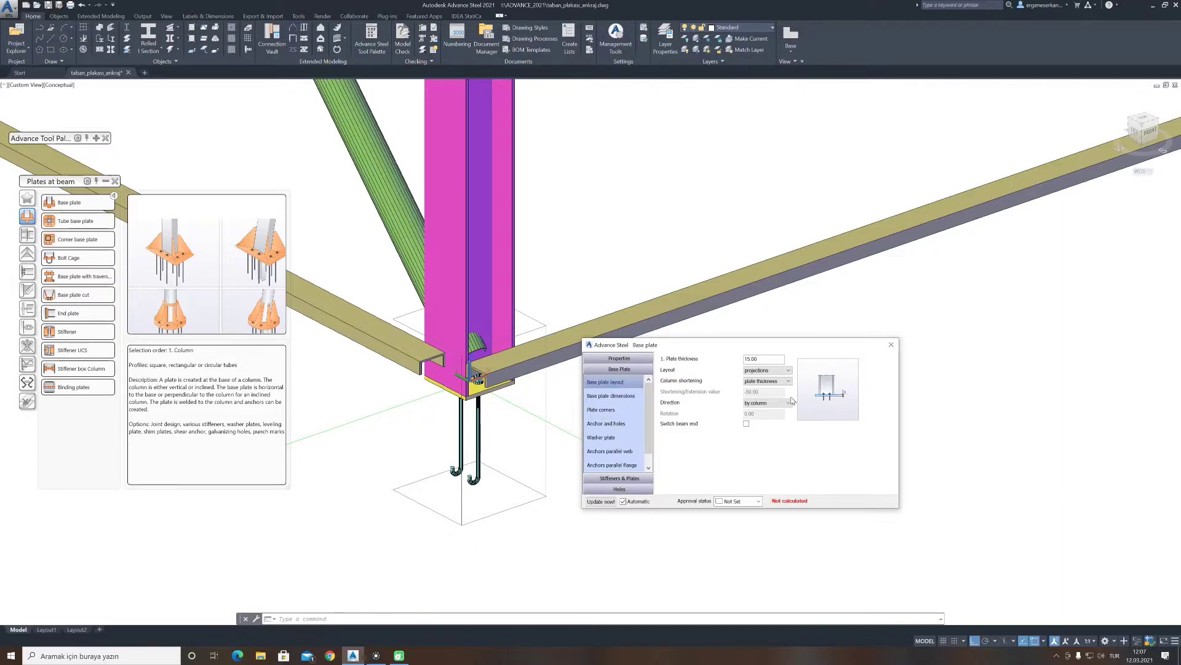
Step: On the dimensions page, set all base plate projections equal at 100 (after trying 50)
left_click(602, 398)
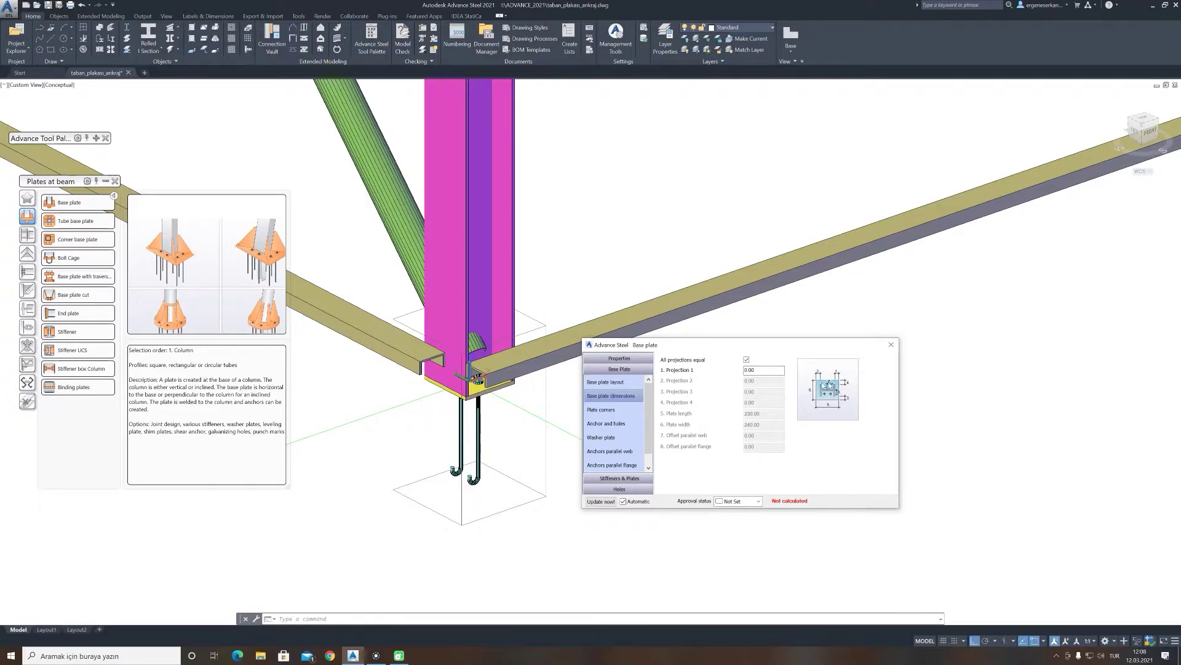
double_click(752, 369)
type("50")
key("Return")
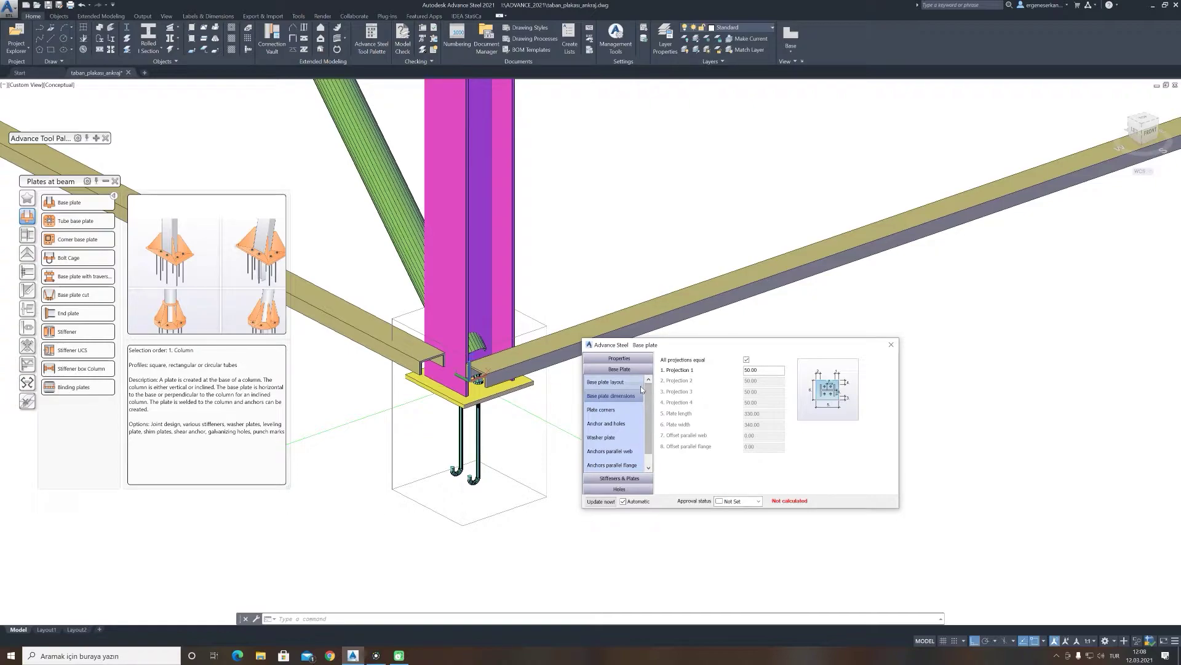
double_click(754, 370)
type("100")
key("Return")
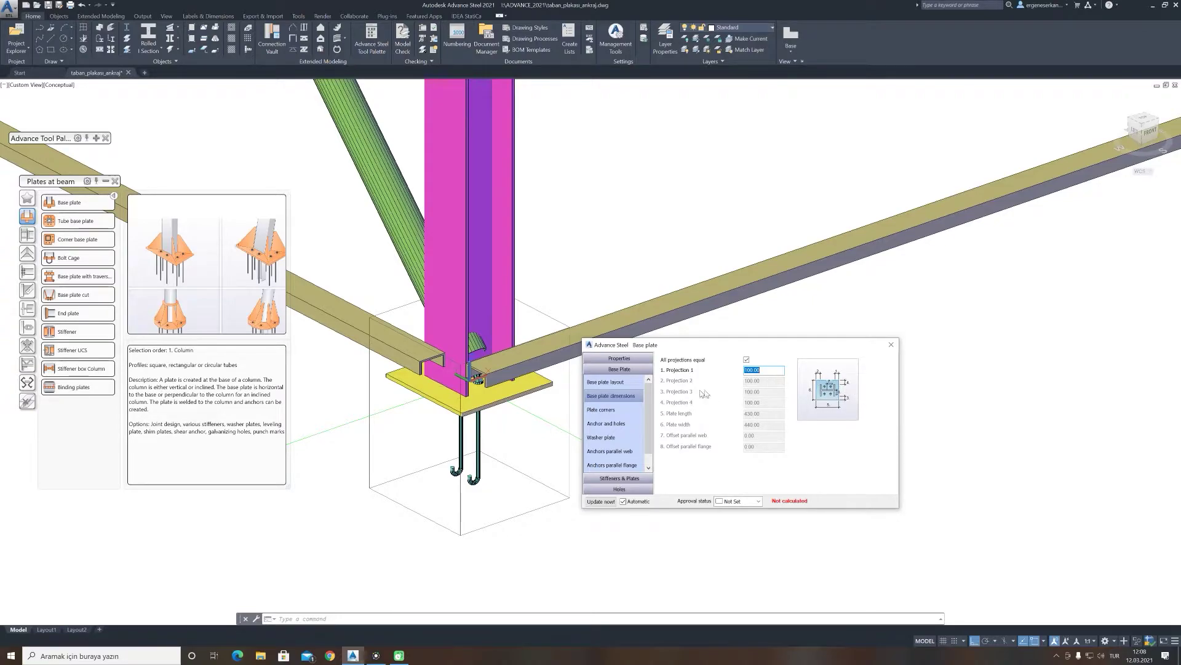
Step: Try 50 for Projections 2 and 3, then restore all projections equal at 100
left_click(746, 360)
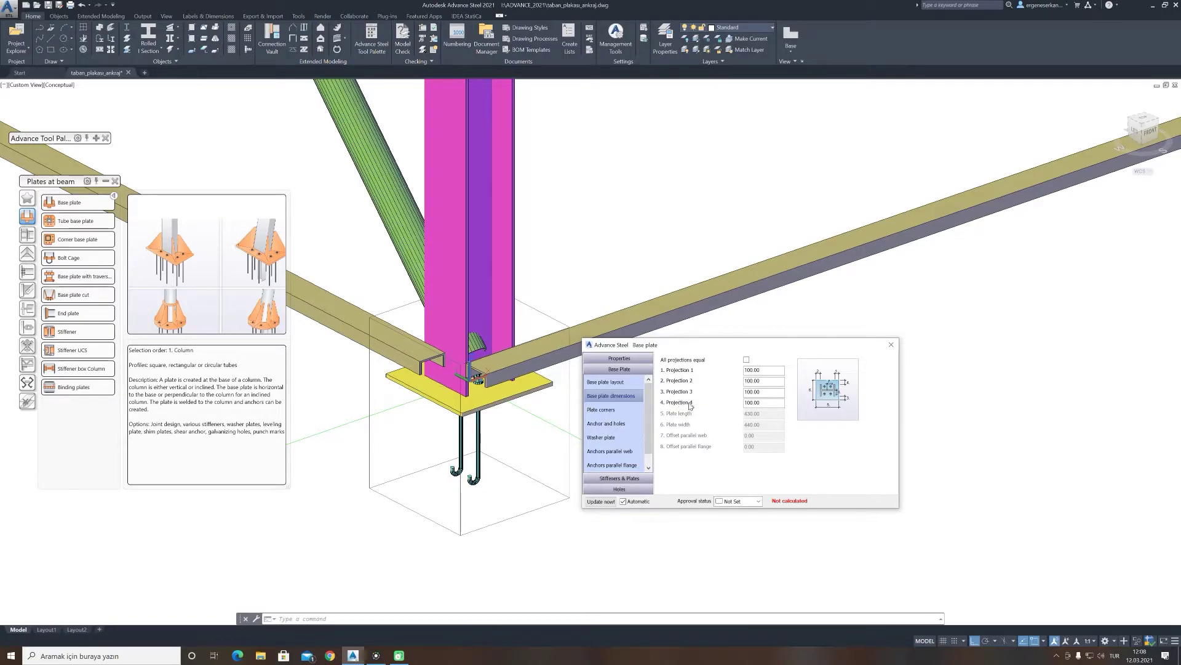
double_click(761, 381)
type("50")
double_click(750, 392)
type("50")
left_click(768, 401)
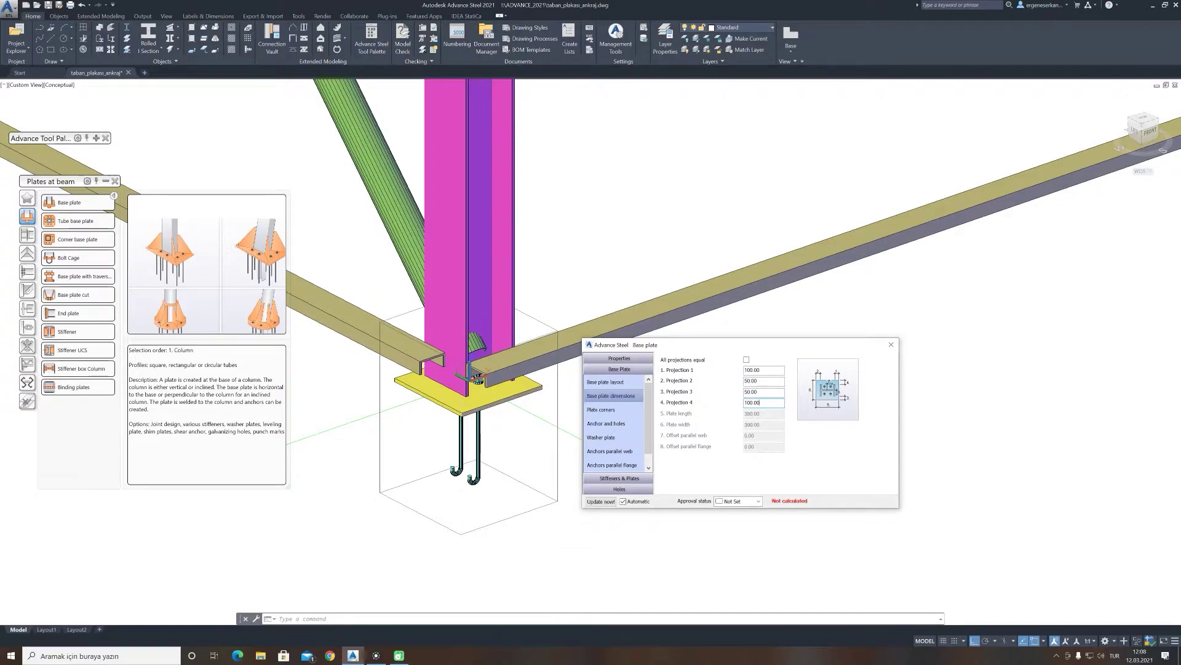
left_click(760, 392)
double_click(755, 381)
left_click(747, 360)
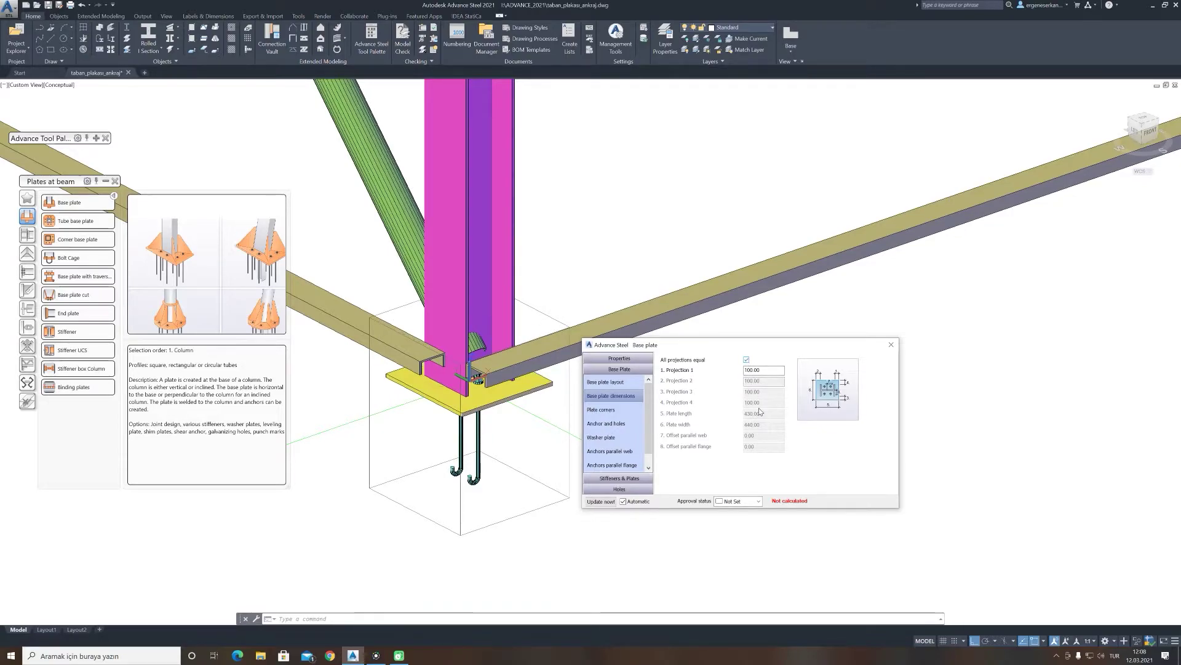
left_click(603, 411)
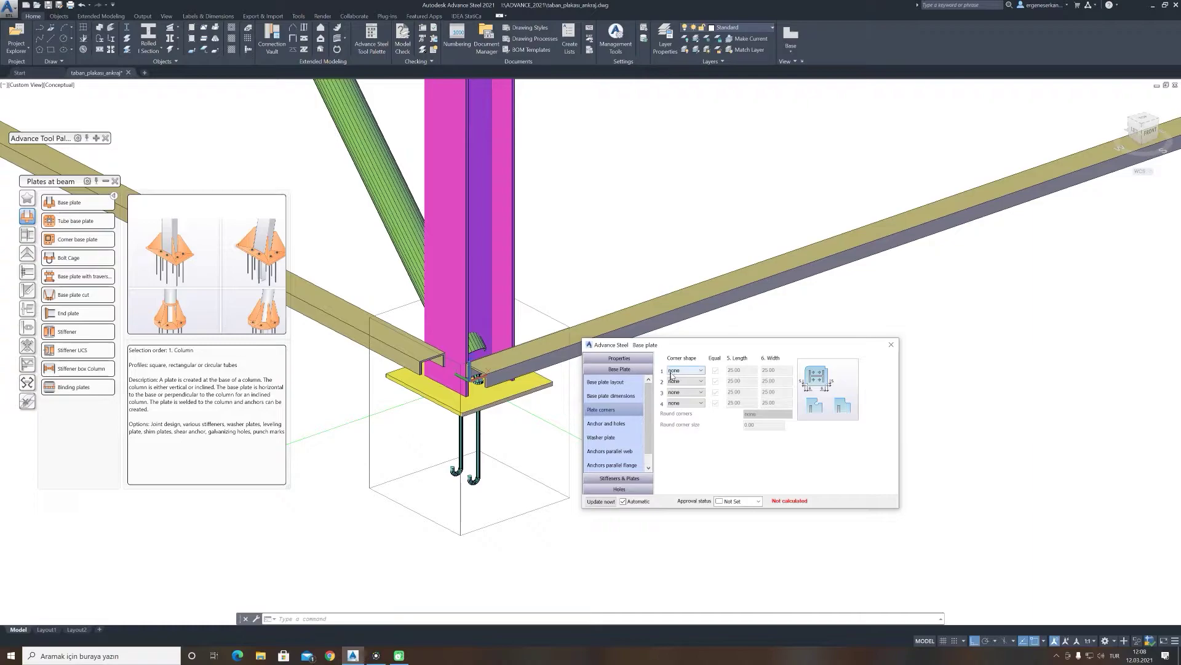
Step: Try fillet, cut and convex shapes for the first plate corner
left_click(697, 371)
left_click(678, 394)
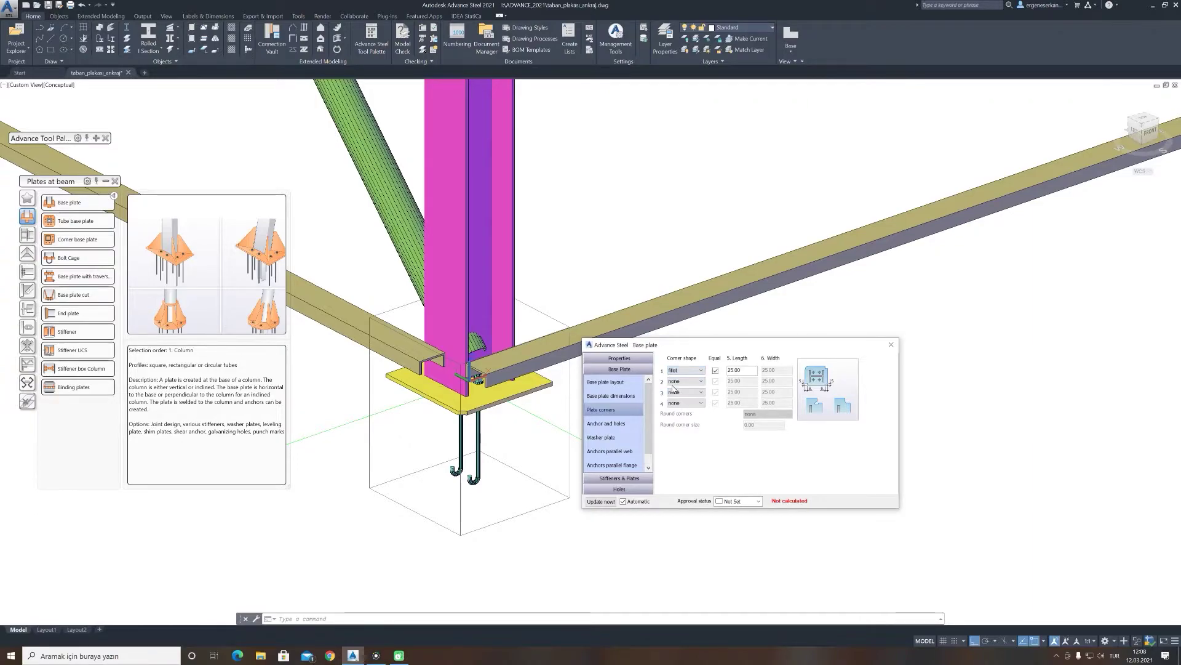
left_click(680, 371)
left_click(688, 398)
left_click(683, 371)
left_click(681, 396)
left_click(684, 370)
left_click(748, 372)
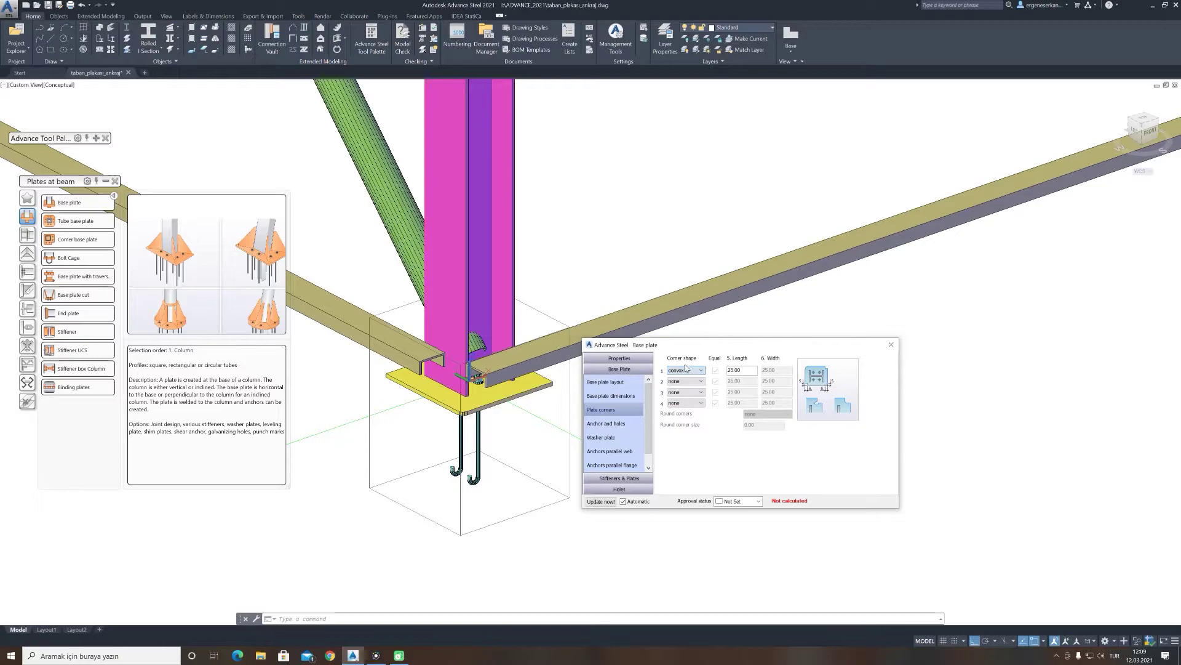
Step: Enter a 50 corner length, then return the first corner to none (square)
double_click(742, 370)
type("50")
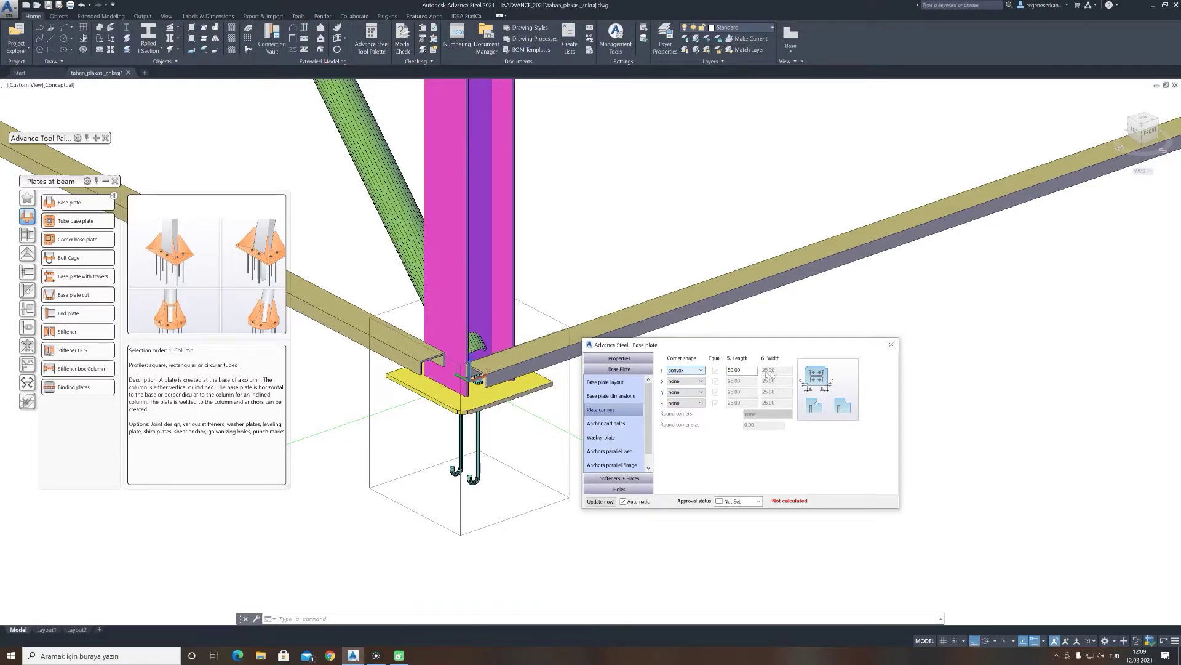
left_click(688, 372)
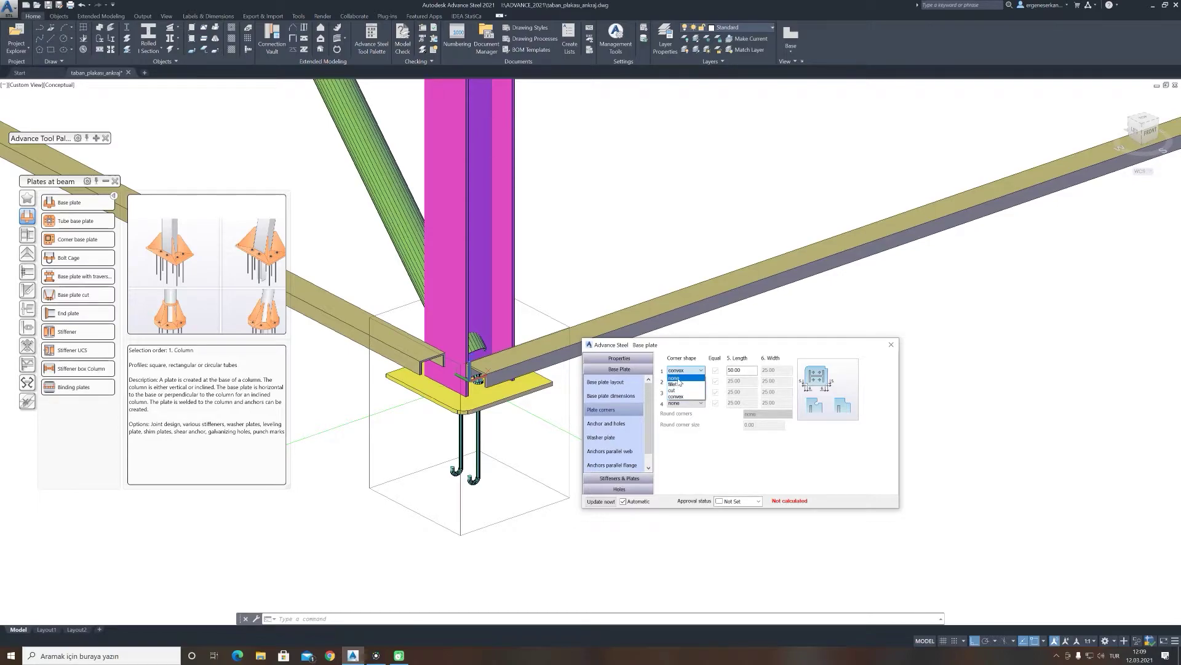
left_click(679, 378)
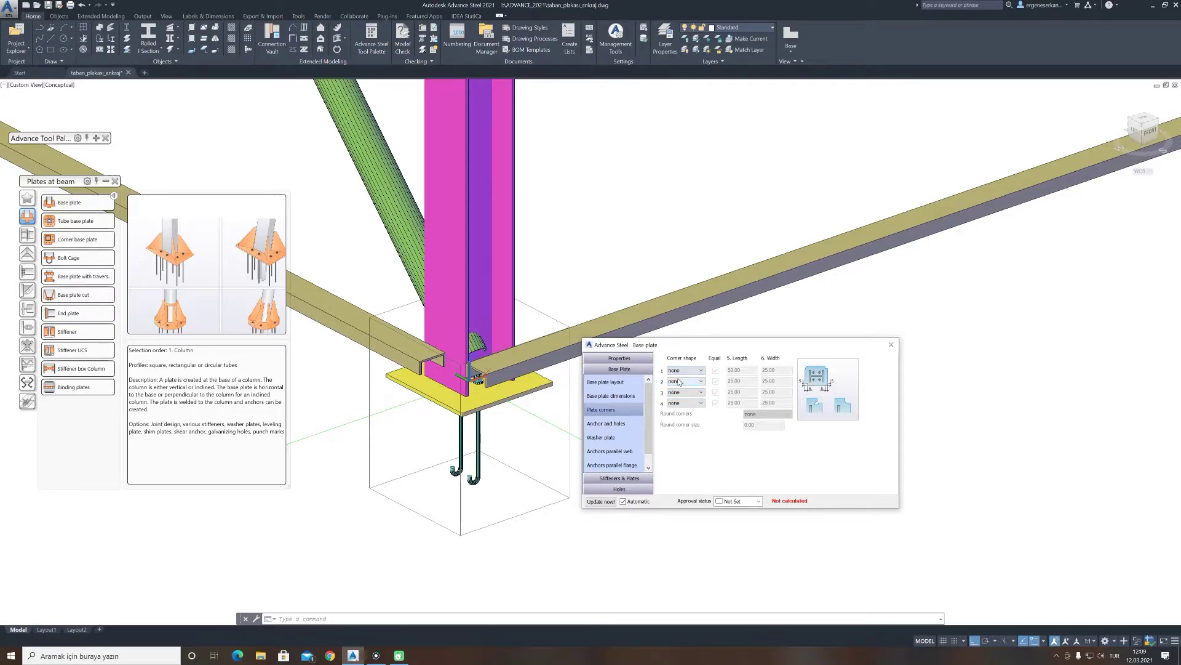
left_click(603, 425)
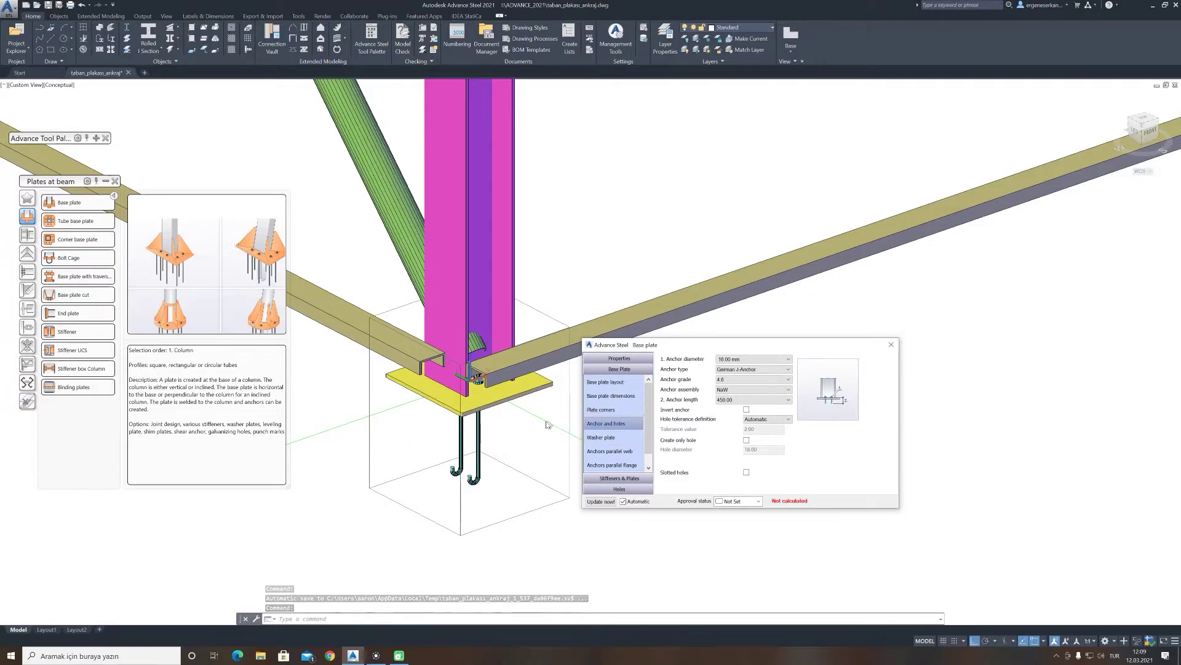
Step: Frame the anchored base plate in view and collapse the Plates at beam tool list
middle_click_drag(923, 246, 915, 286)
scroll(492, 456, "up", 2)
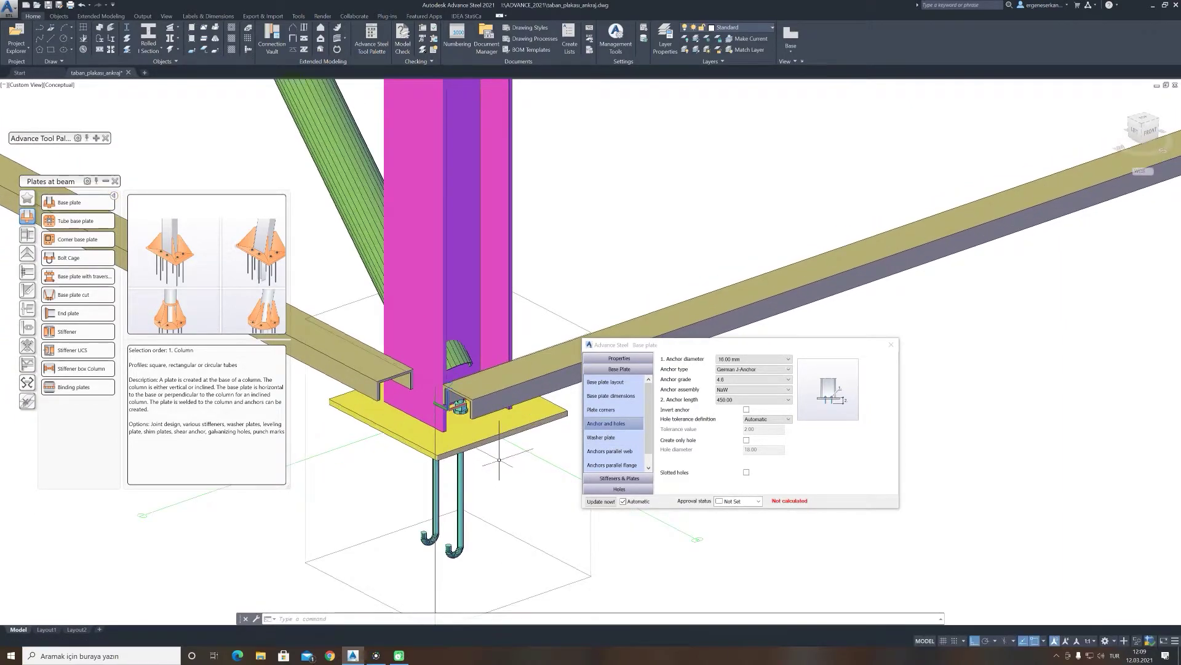
left_click(106, 181)
scroll(425, 422, "down", 2)
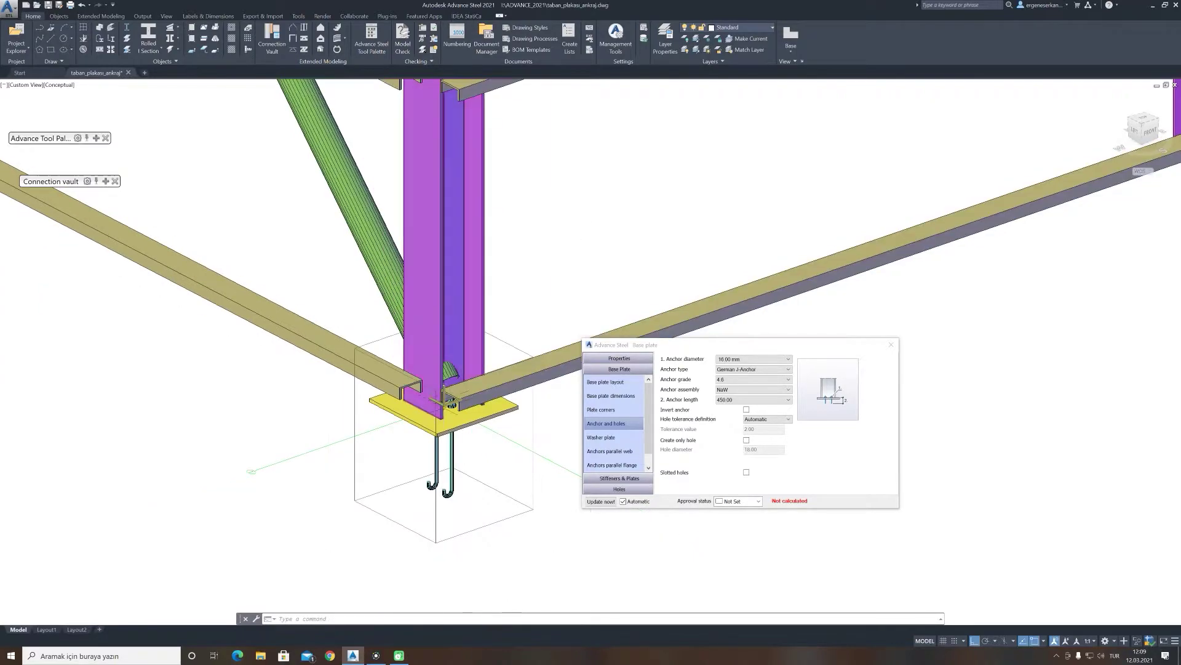
scroll(615, 418, "up", 1)
scroll(382, 409, "down", 1)
scroll(382, 409, "down", 2)
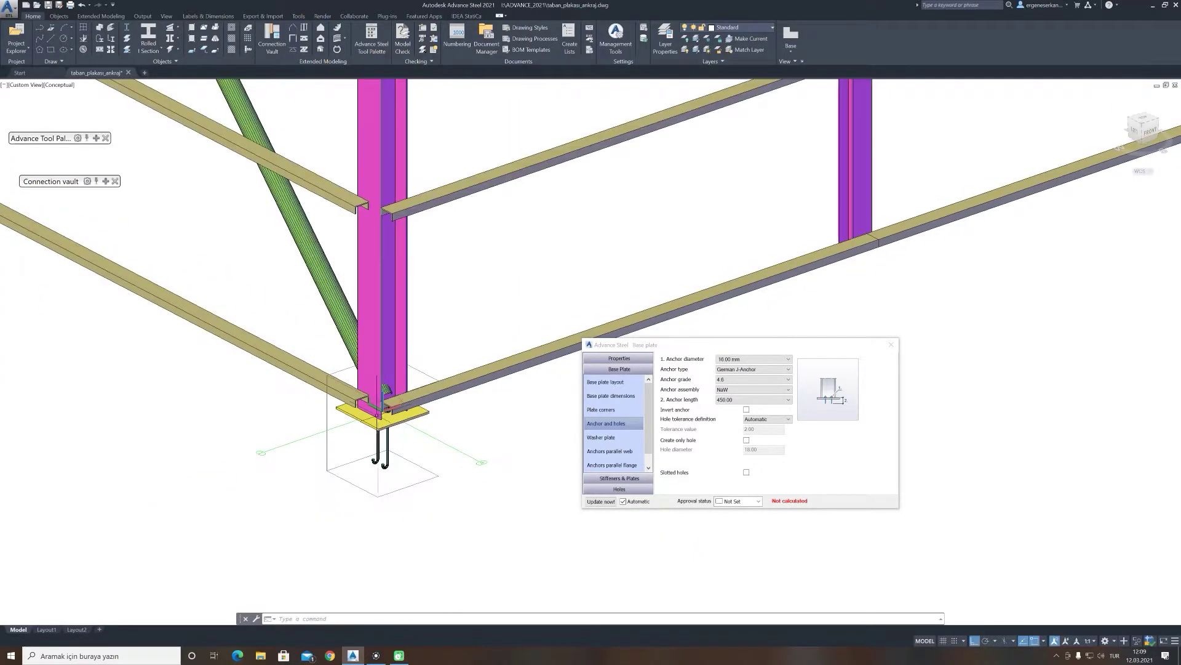
middle_click_drag(503, 288, 505, 298)
Step: Switch off the Gird layer's yellow beams and reopen the Base plate joint properties window
left_click(665, 40)
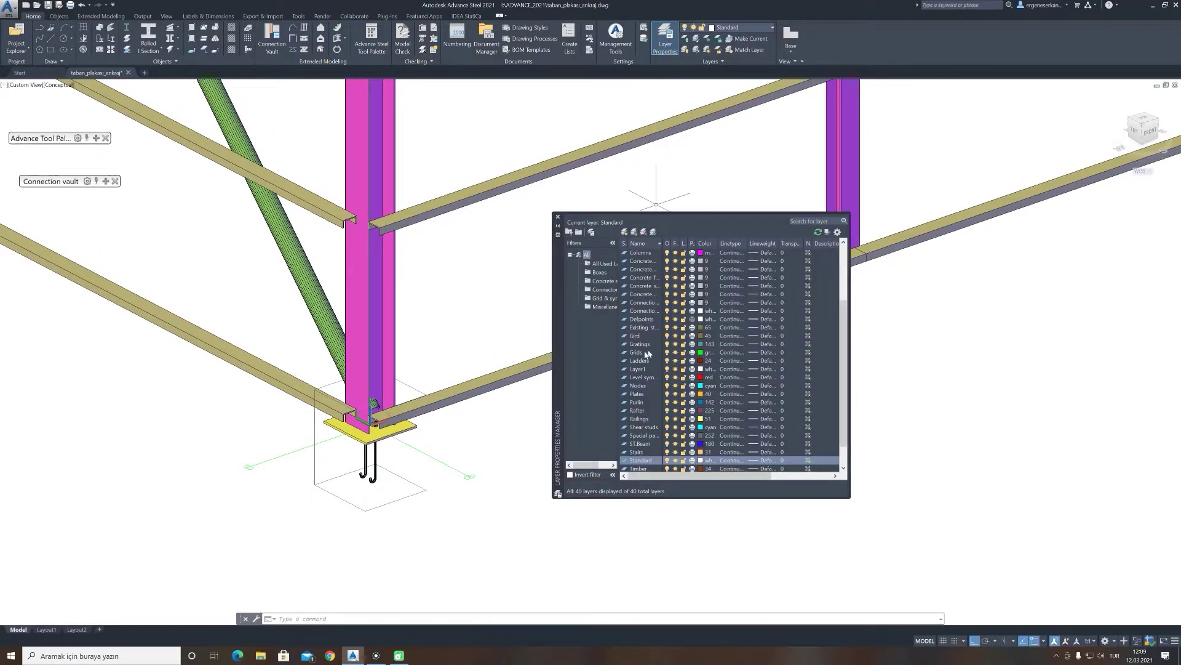
left_click(667, 355)
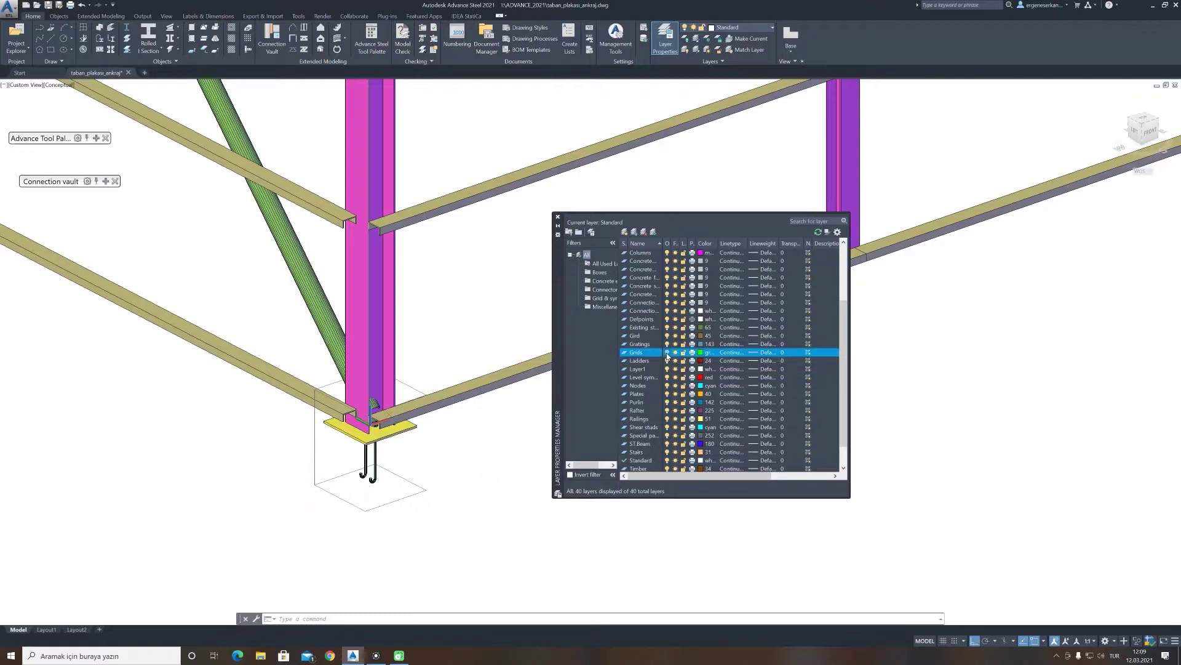
left_click(667, 353)
left_click(667, 335)
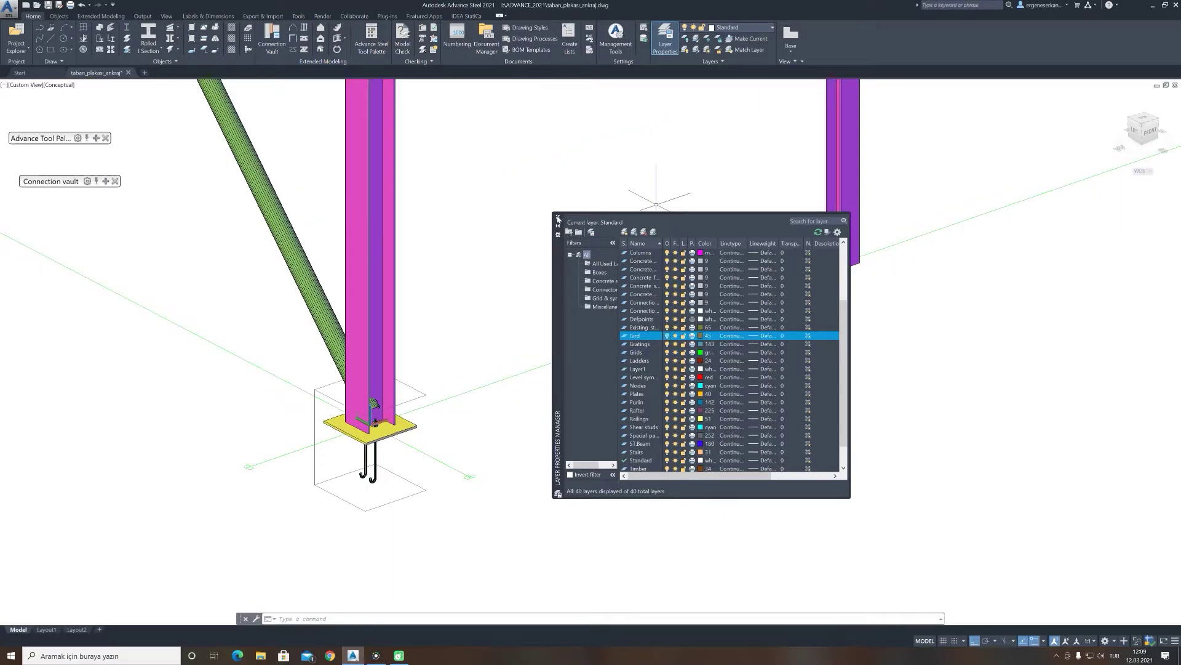
left_click(558, 218)
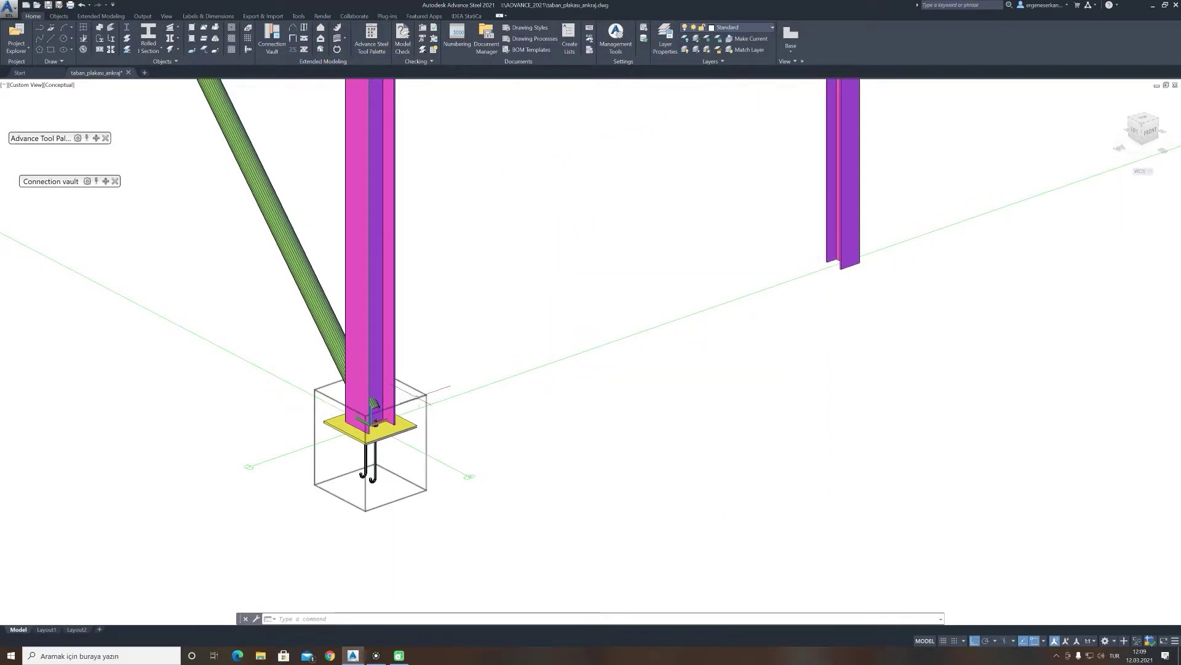
double_click(375, 422)
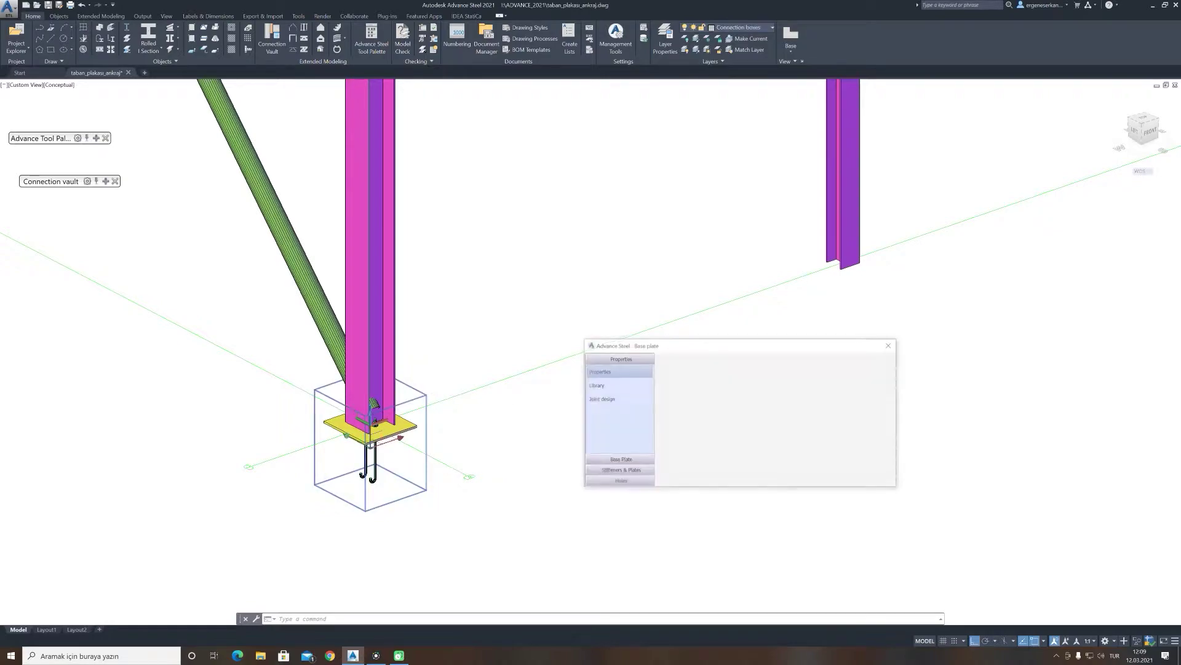
left_click_drag(635, 347, 491, 355)
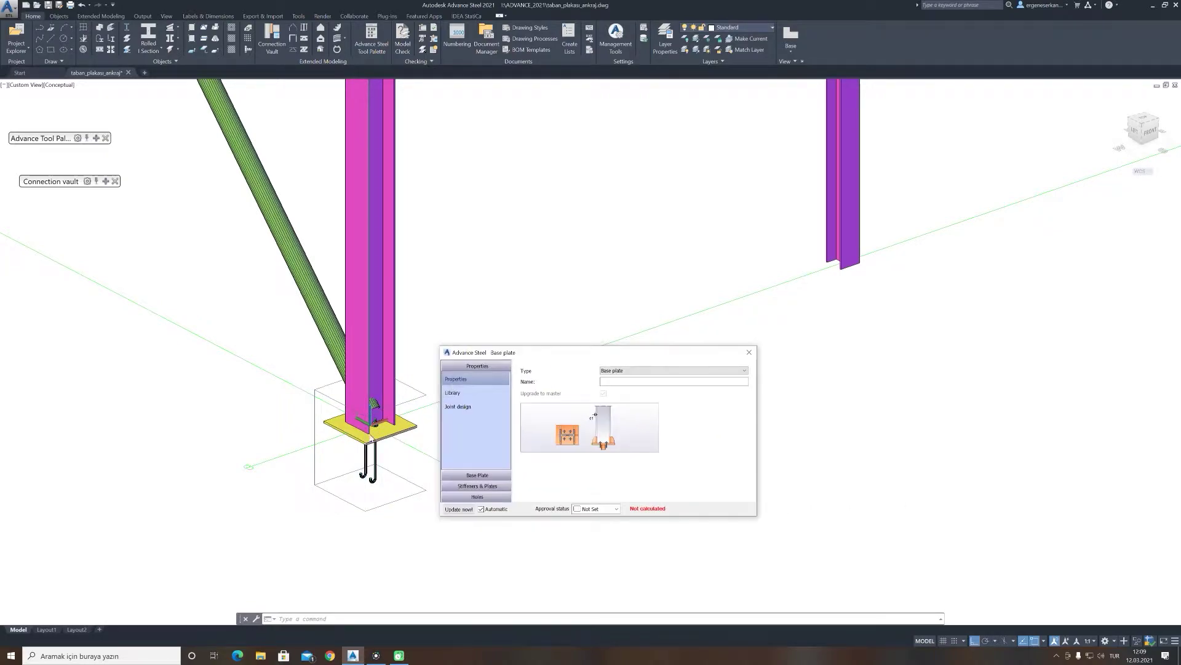
Step: Under Anchor and holes, set anchor diameter 20 mm and anchor type HOLDING DOWN BOLTS
scroll(401, 477, "up", 3)
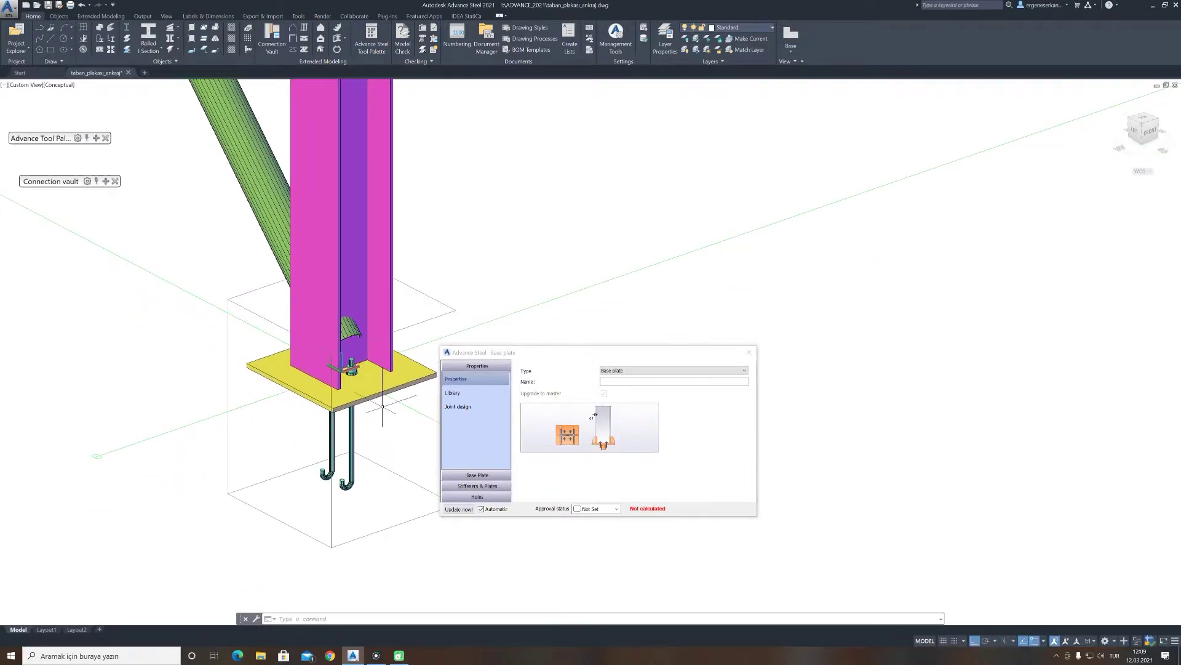
scroll(391, 409, "up", 2)
left_click(479, 476)
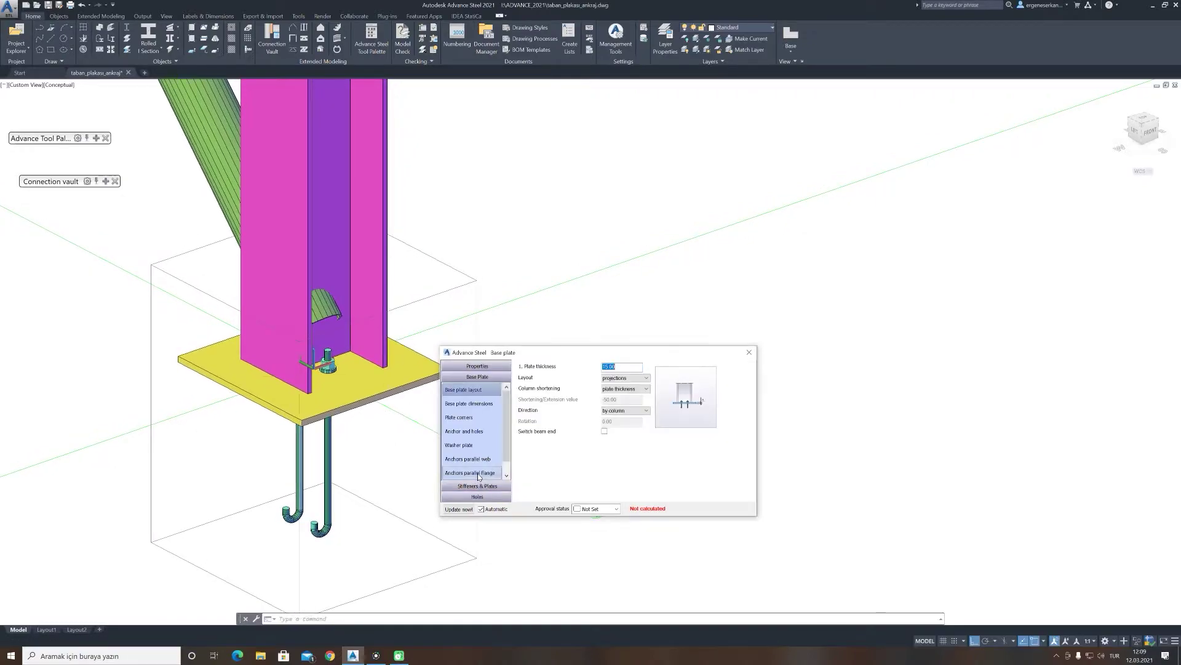
left_click(474, 431)
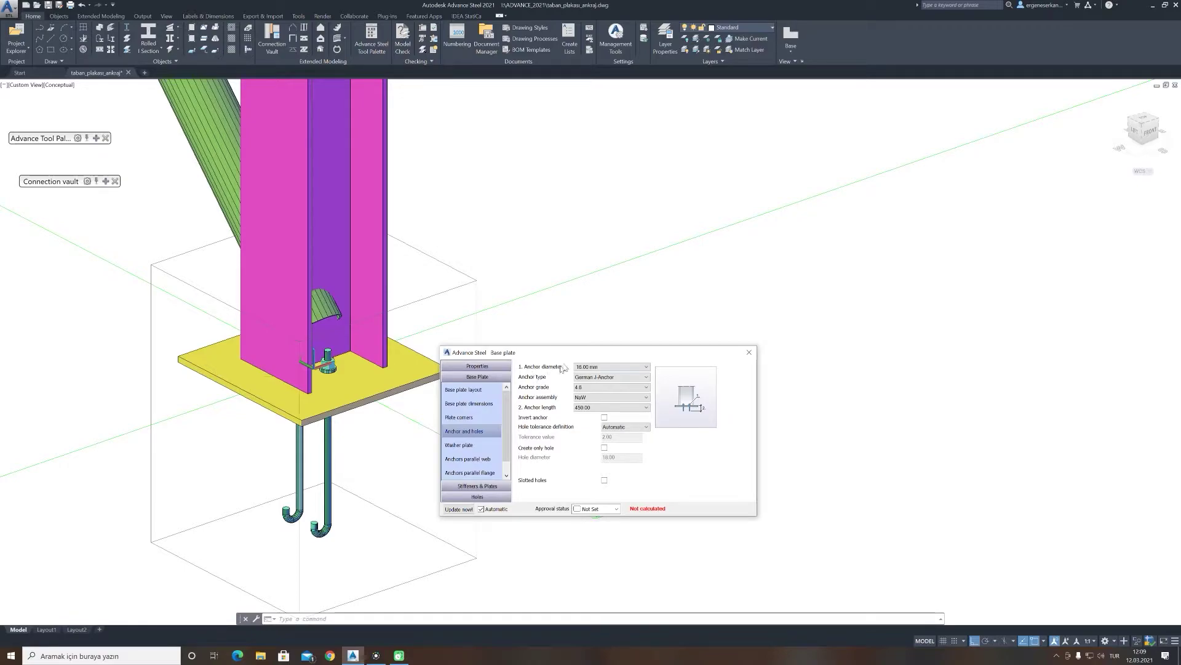
left_click(594, 367)
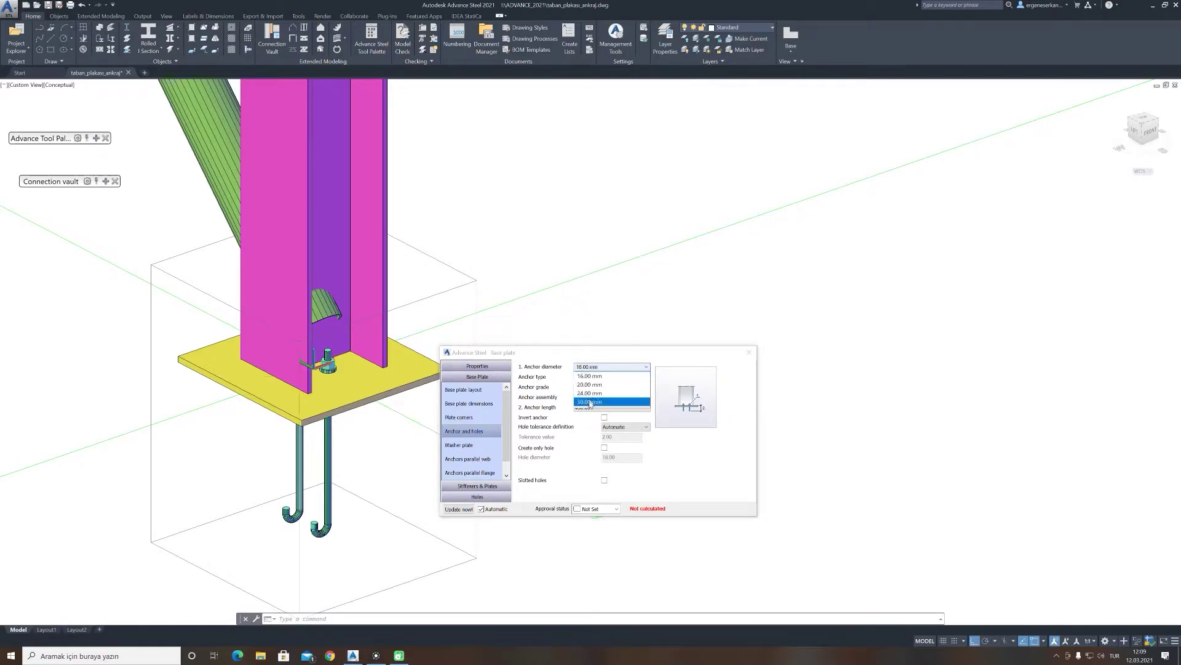
left_click(586, 384)
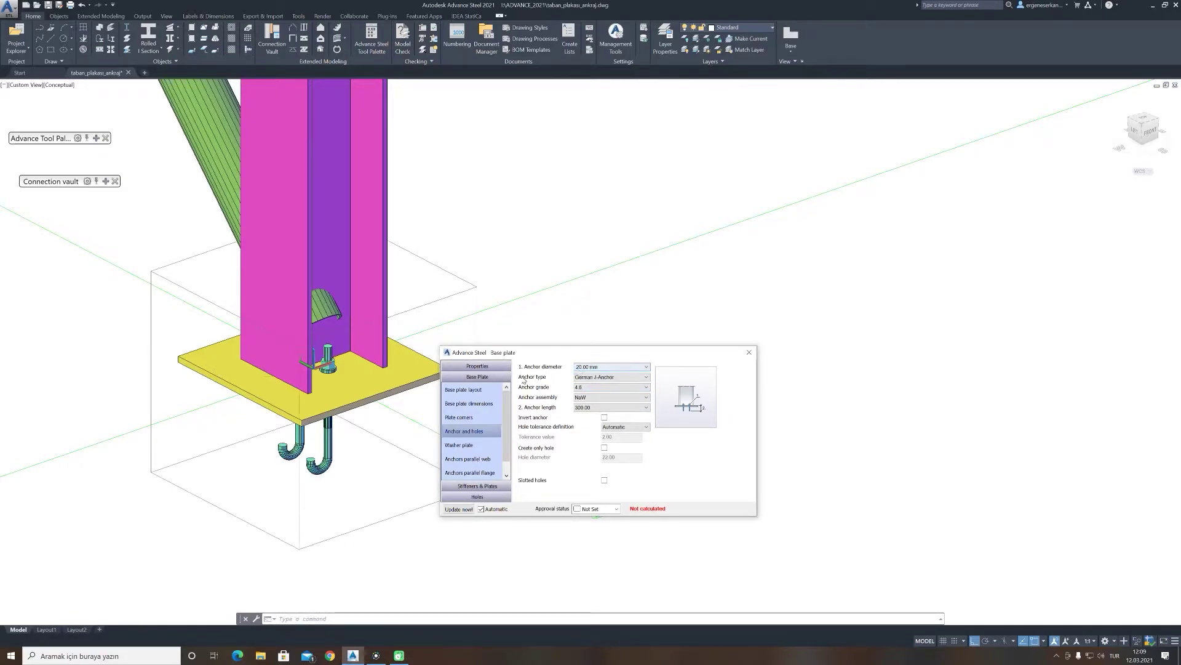
left_click(646, 377)
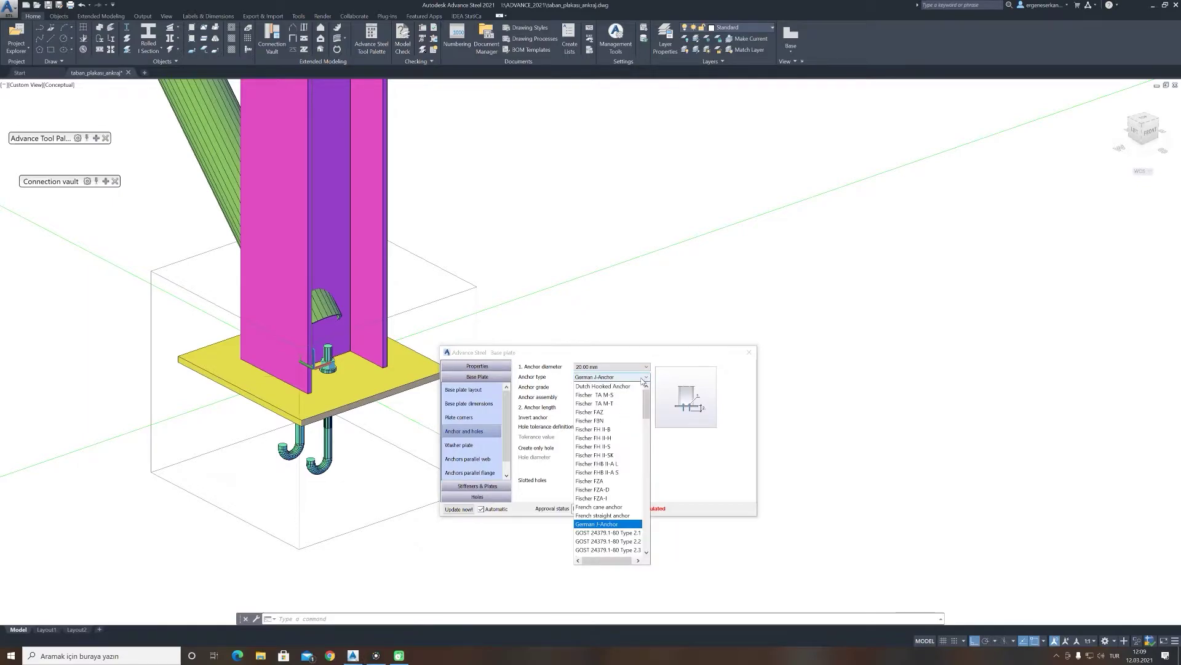
mouse_move(647, 401)
left_mouse_down()
mouse_move(653, 492)
mouse_move(657, 392)
left_mouse_up()
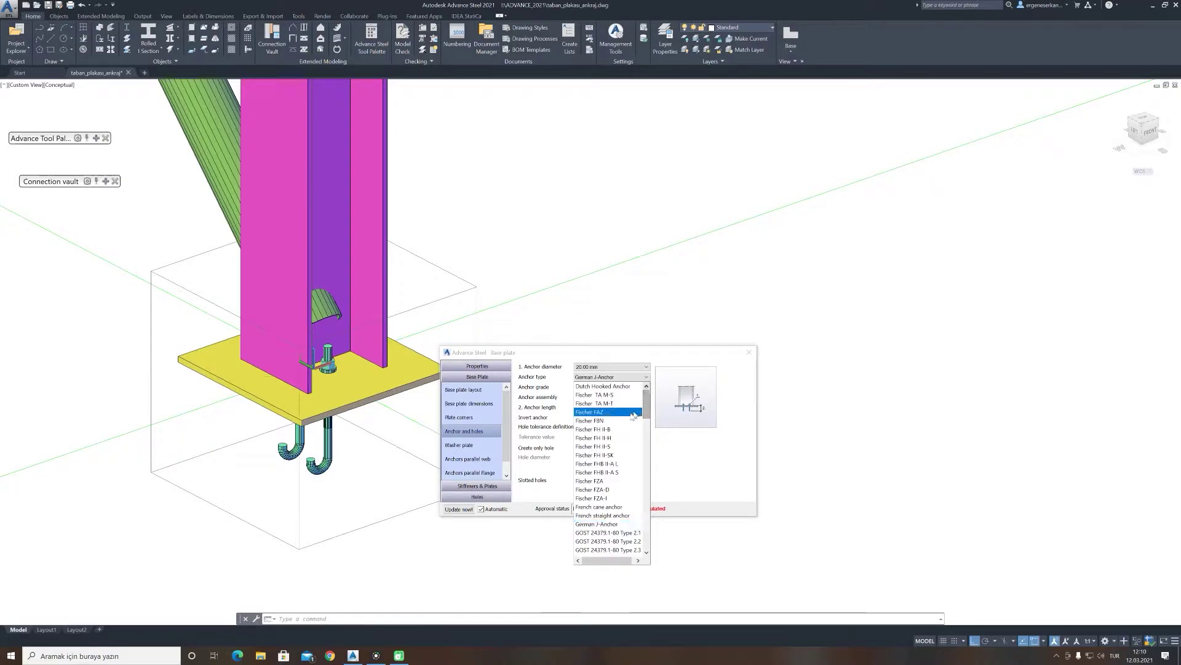
scroll(622, 428, "down", 1)
scroll(634, 424, "down", 1)
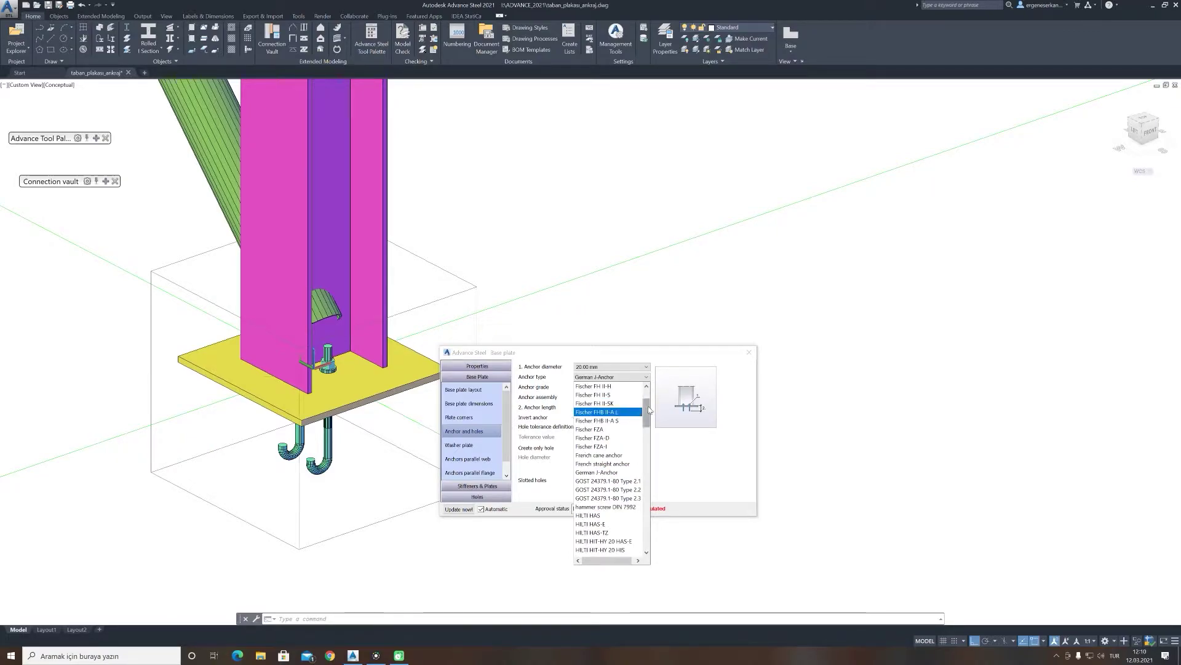
left_click_drag(646, 411, 648, 500)
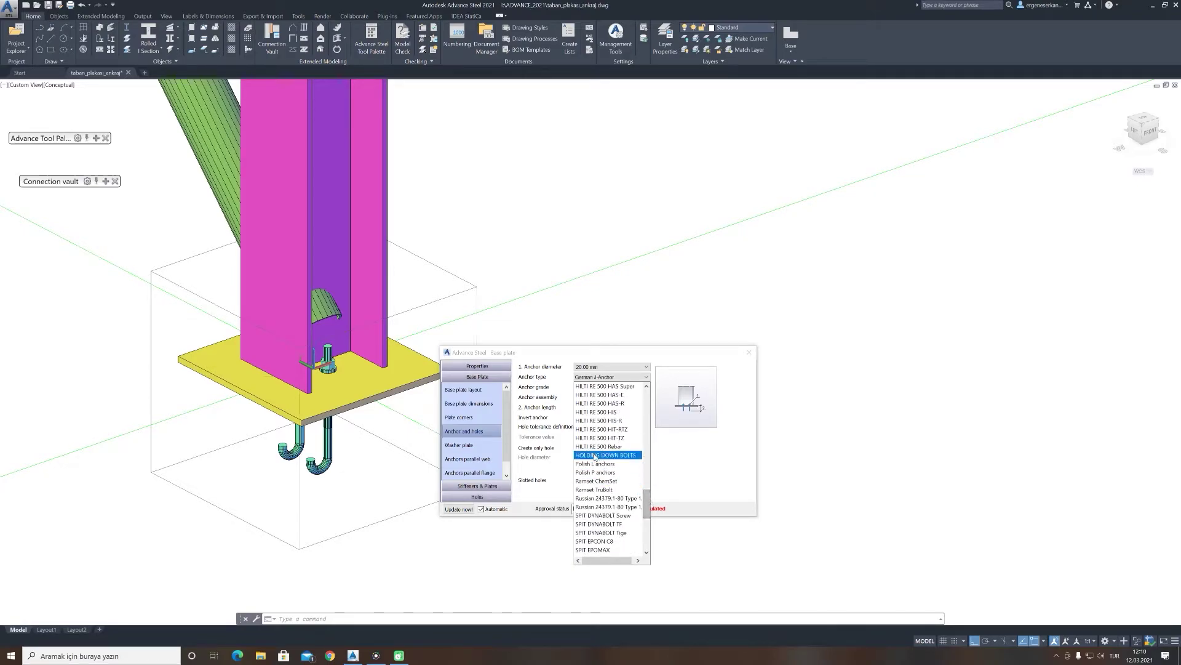
left_click(627, 456)
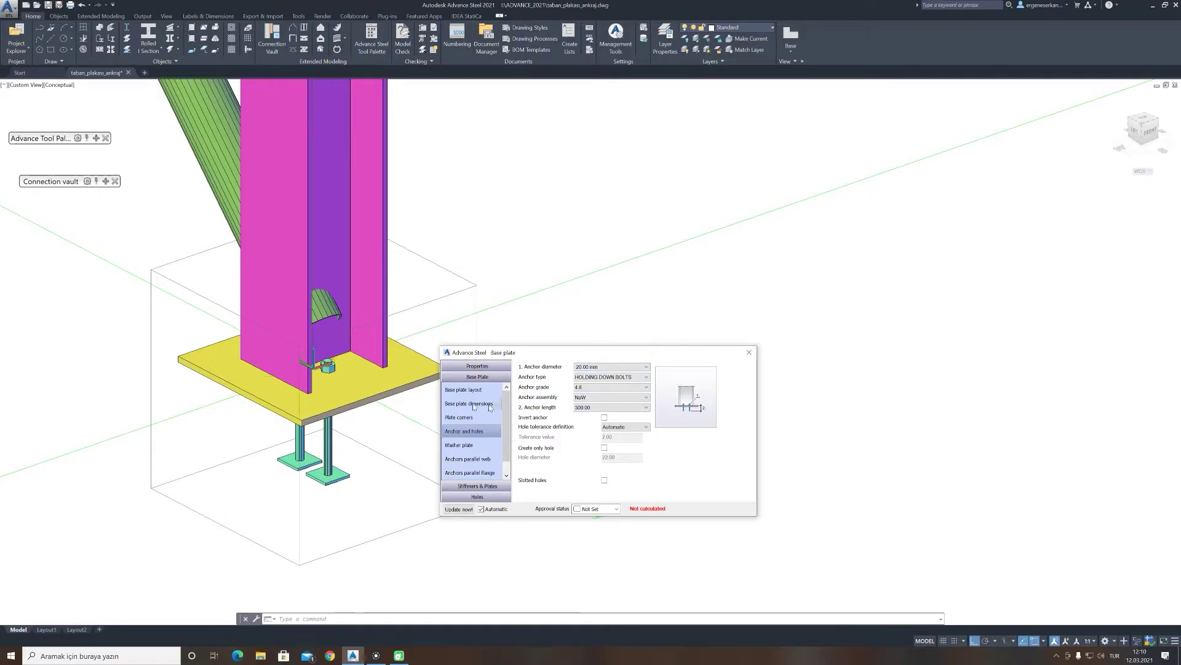
Step: Try 24 and 30 mm anchor diameters, return to 20 mm, and choose the anchor grade
left_click(588, 367)
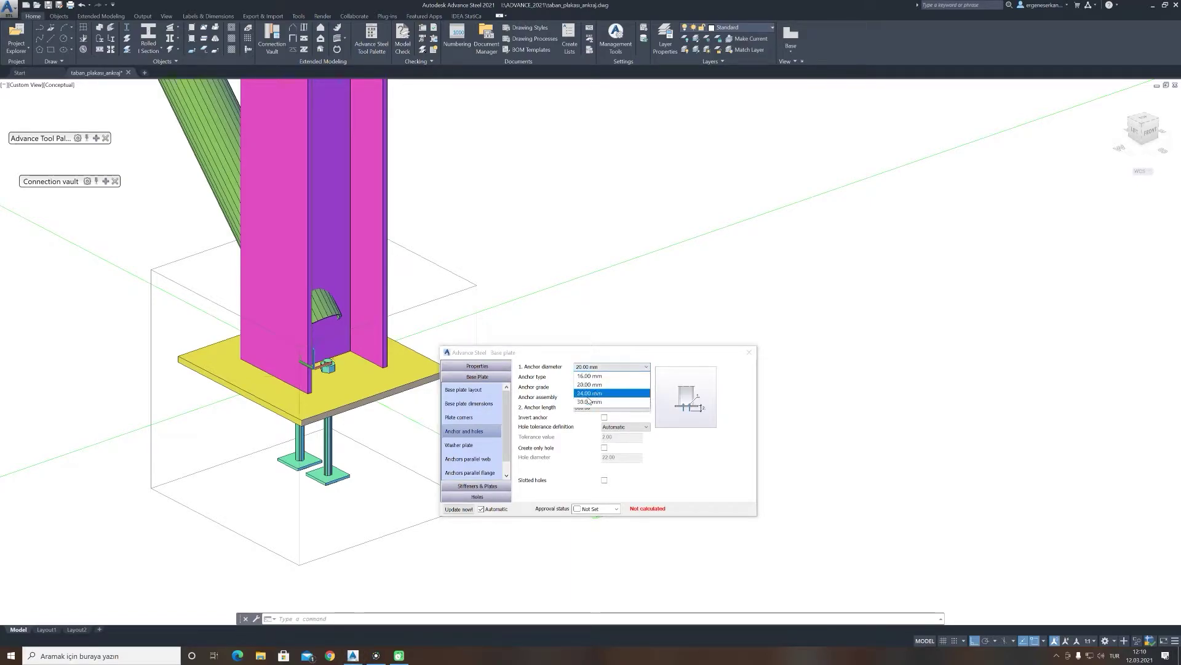
left_click(590, 393)
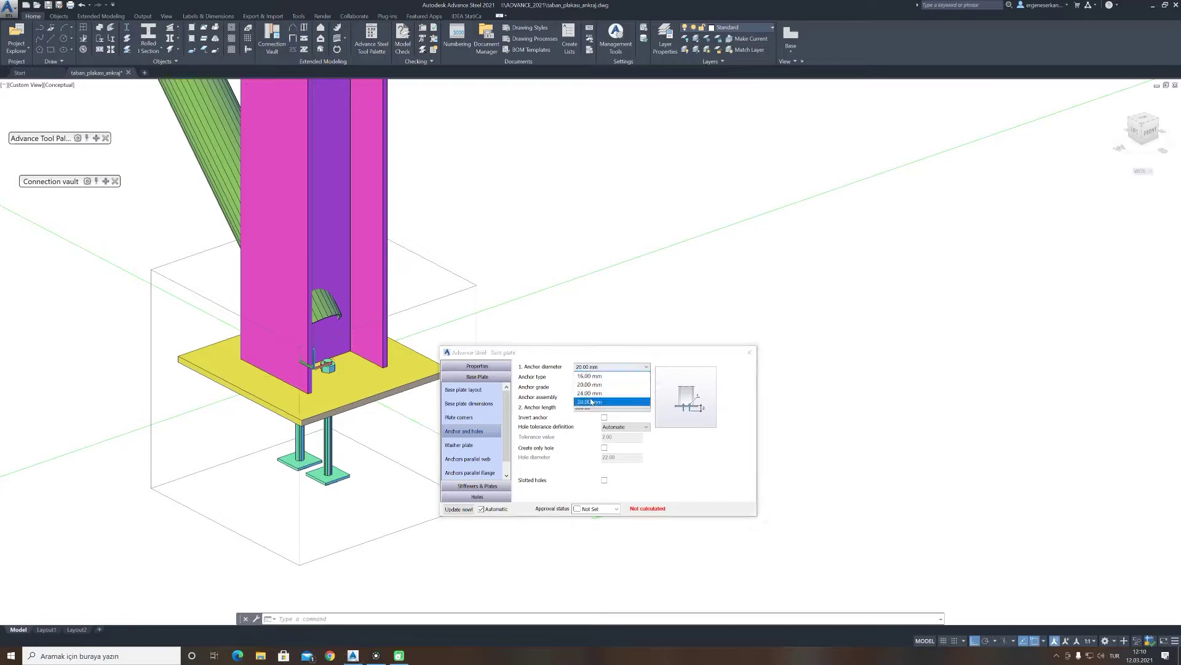
left_click(589, 367)
left_click(589, 402)
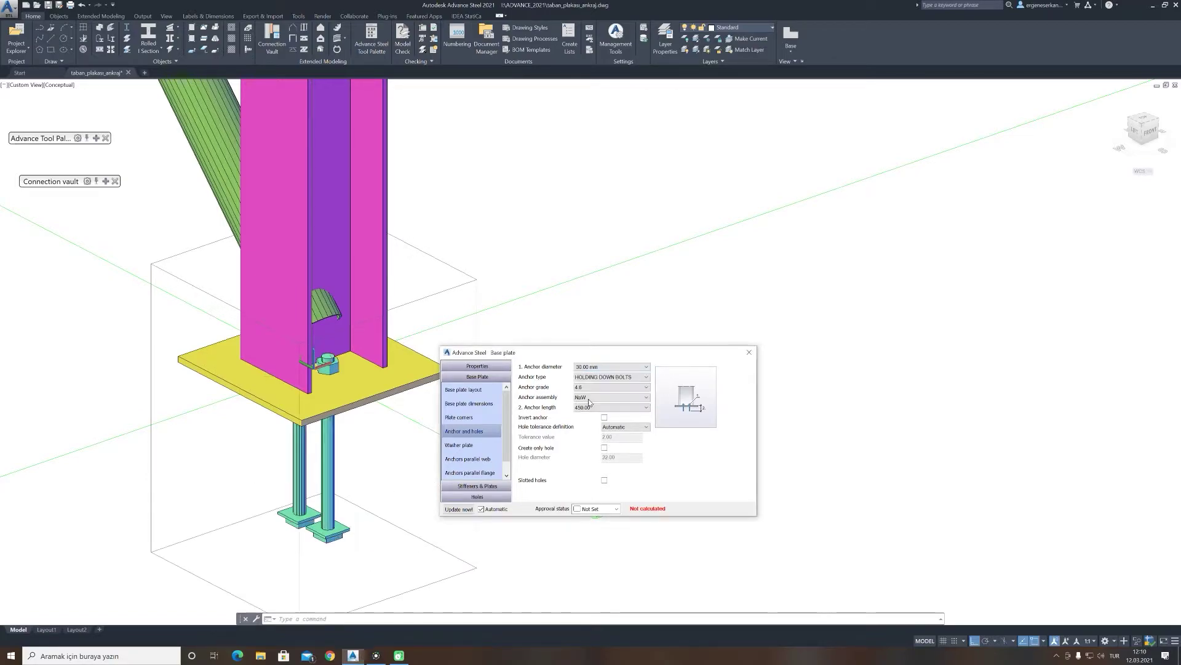
left_click(591, 368)
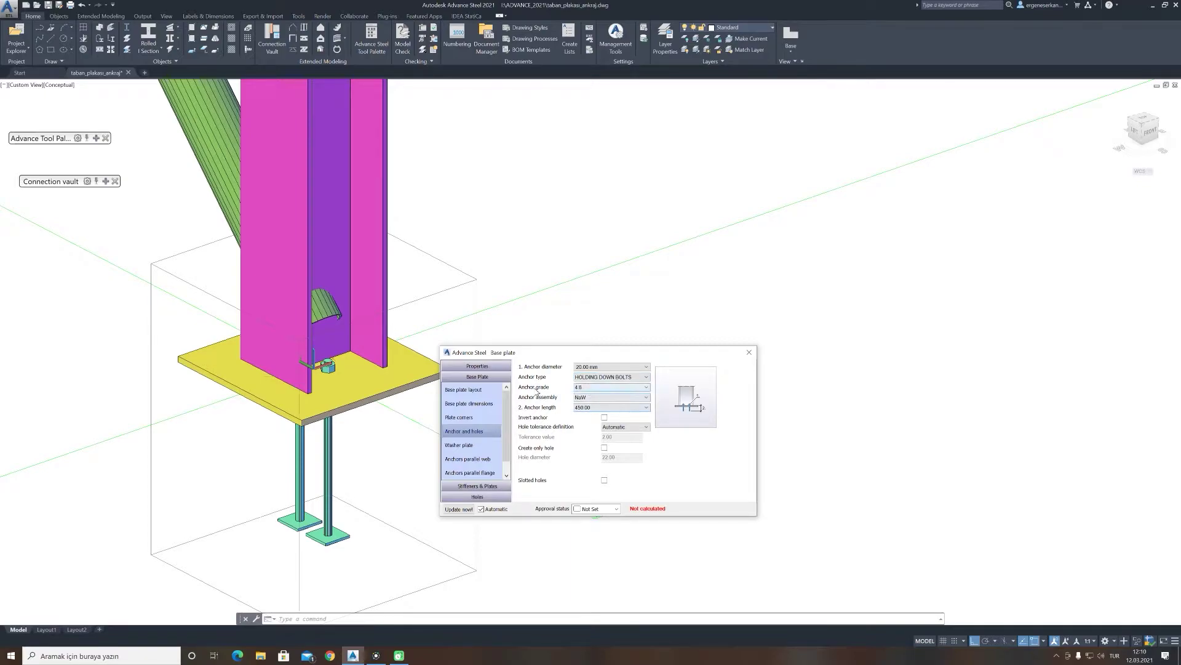
left_click(585, 387)
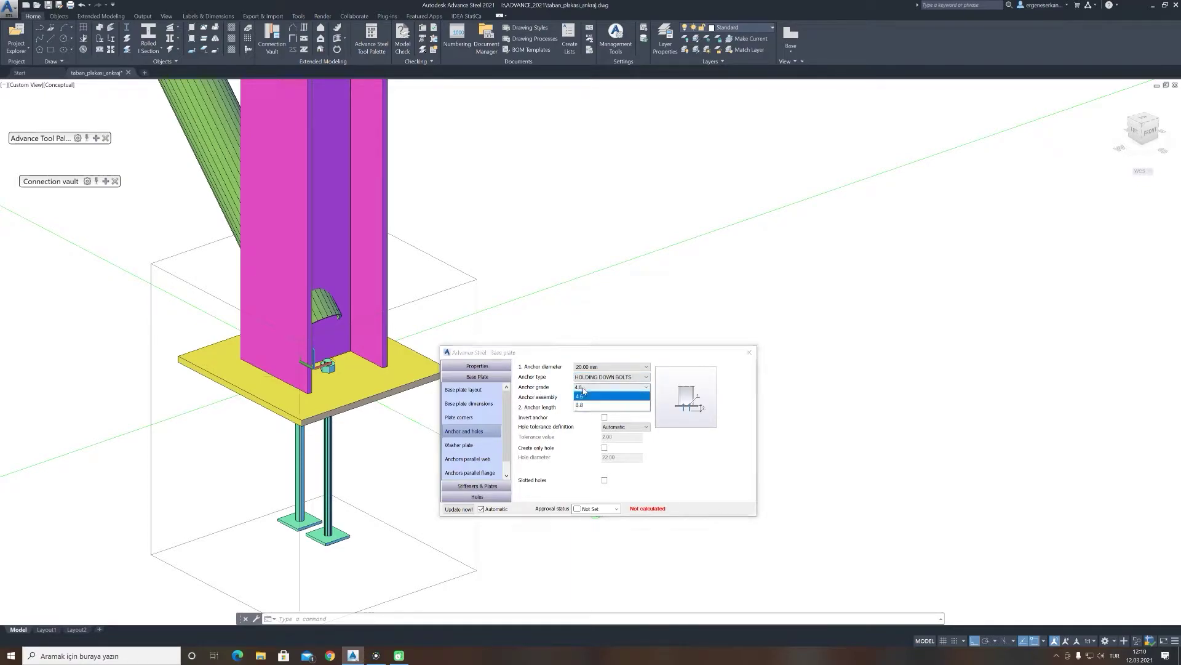
left_click(582, 405)
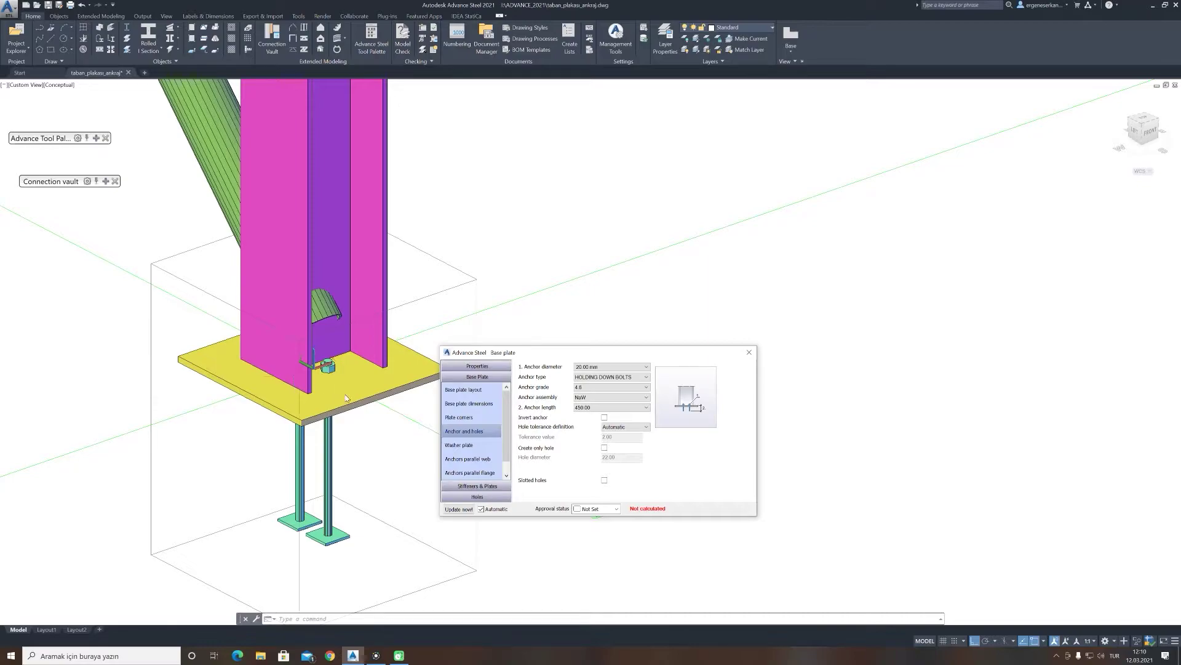
Step: Try HILTI HST anchors with a 16 mm diameter
left_click(646, 377)
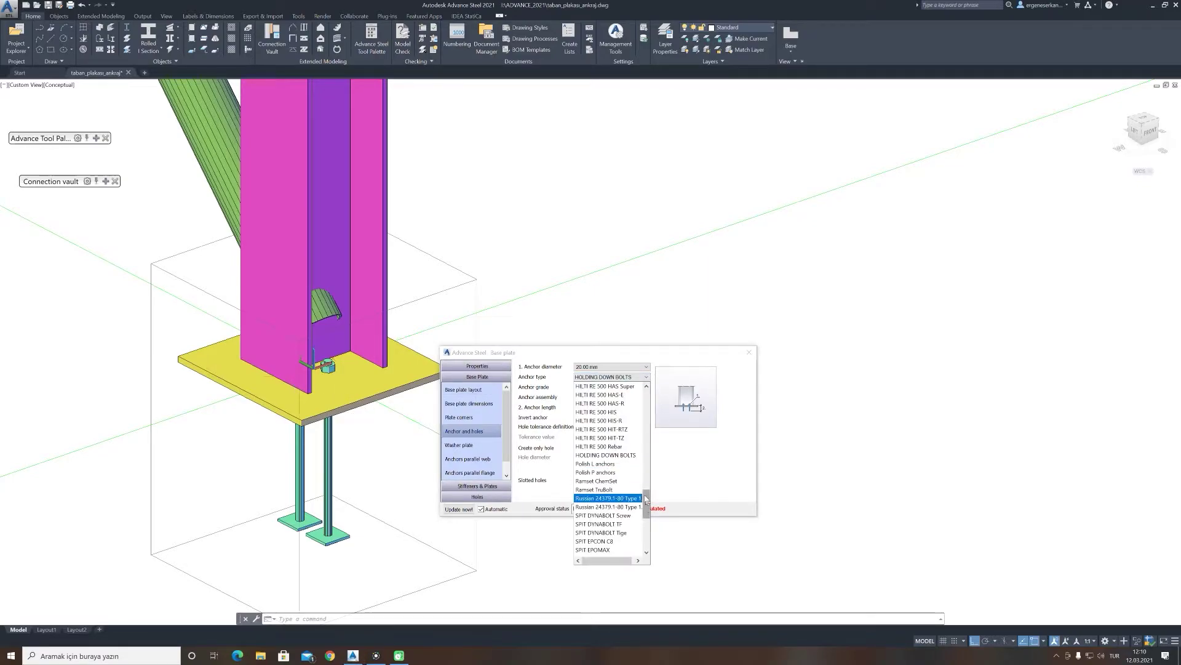
left_click_drag(646, 499, 648, 471)
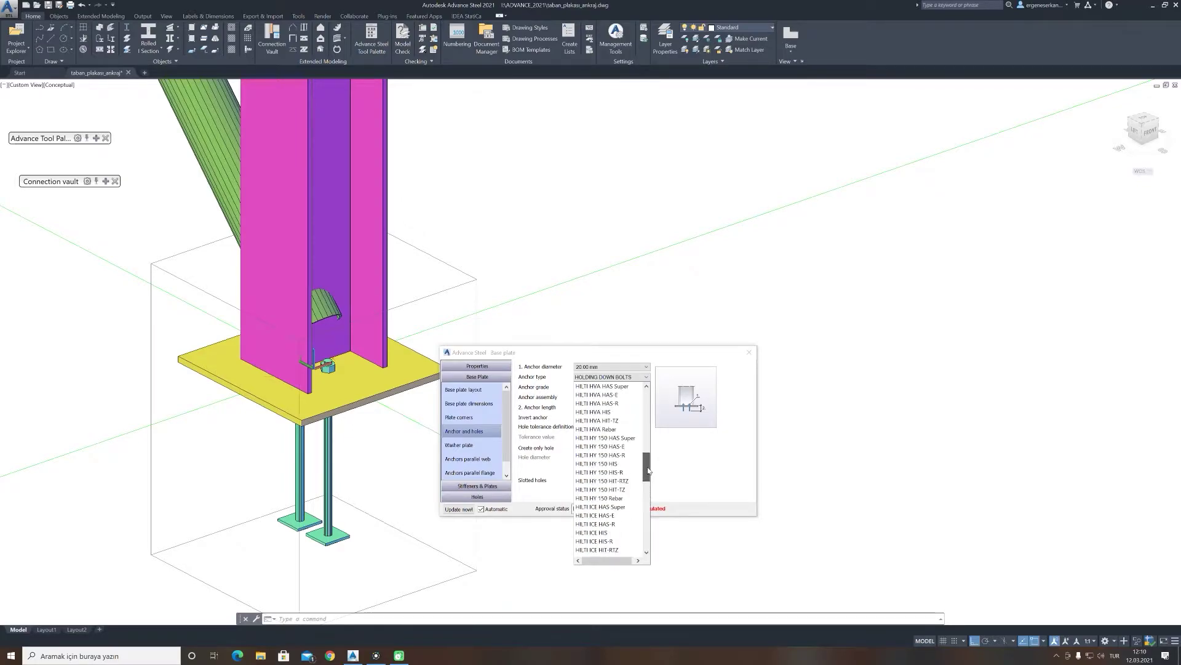
scroll(646, 469, "up", 5)
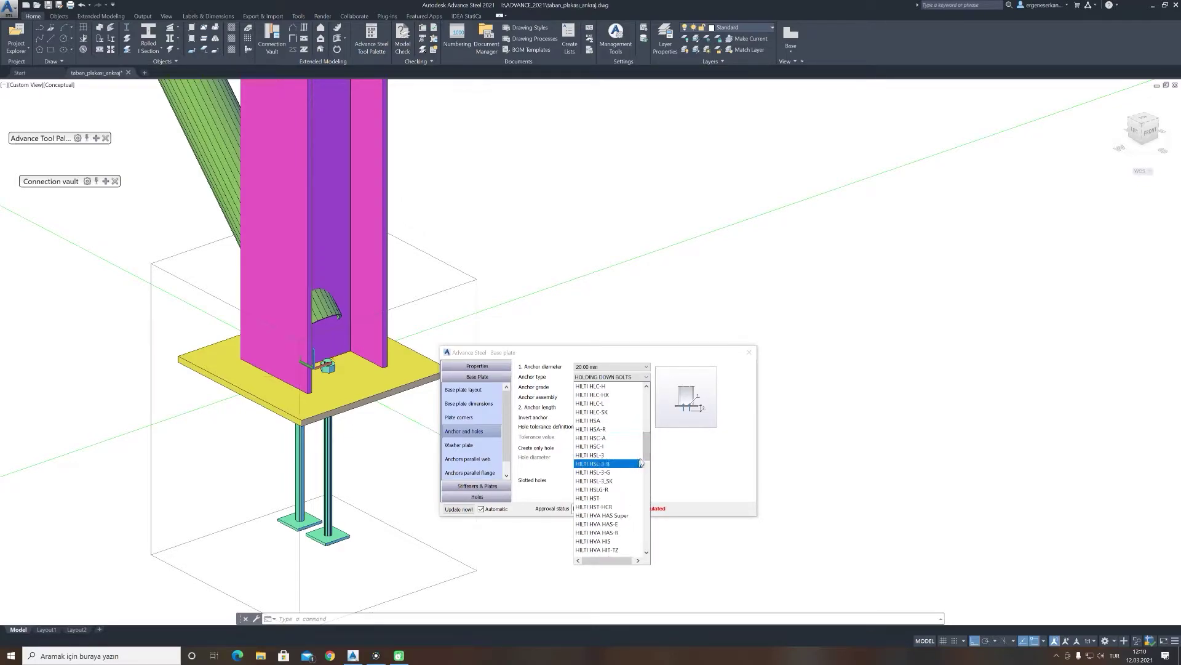
left_click(596, 498)
left_click(601, 367)
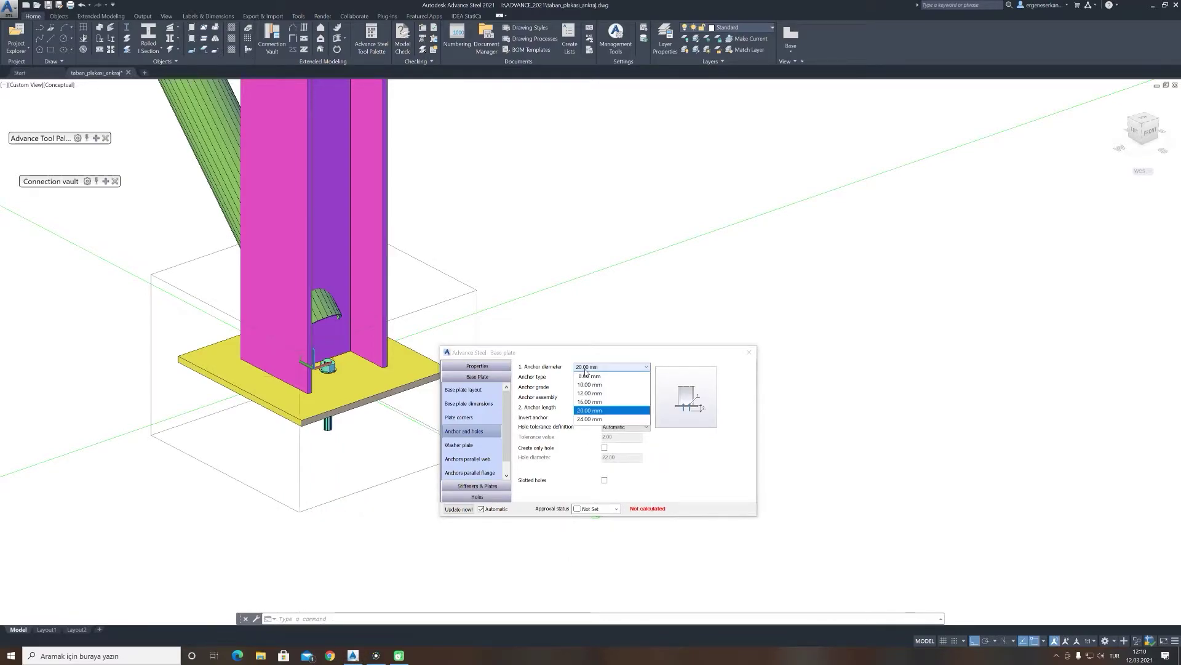
left_click(589, 407)
left_click(588, 387)
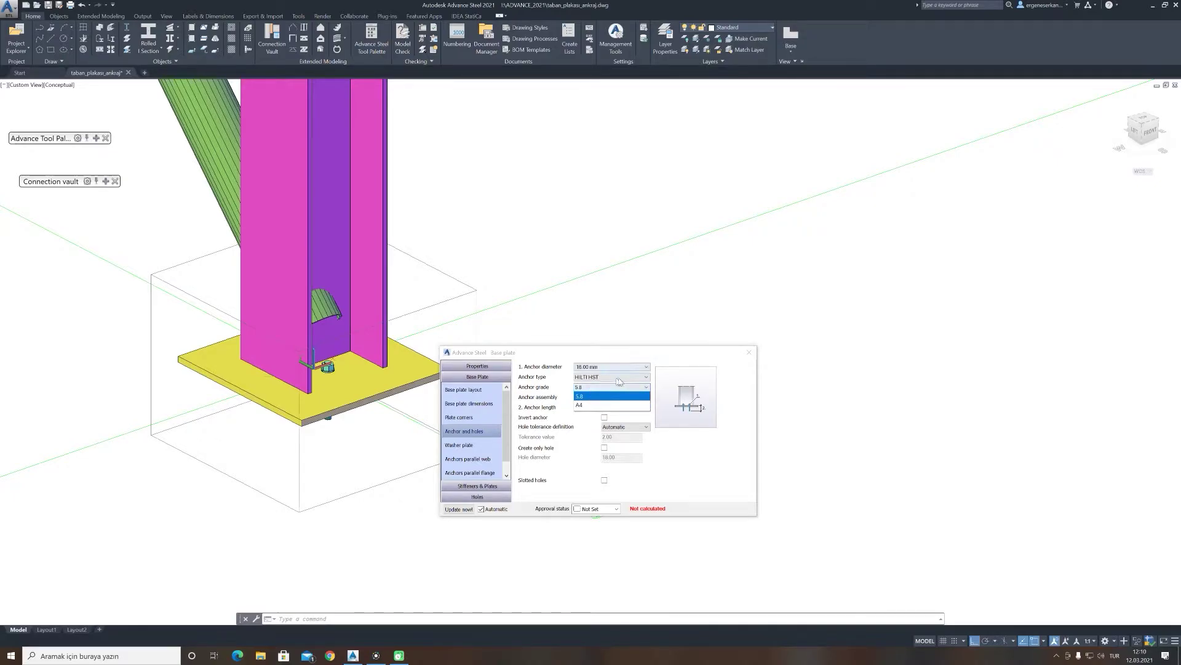
Step: Try HILTI RE 500 HIT-TZ anchors at a 3/4 inch size
left_click(610, 376)
left_click_drag(645, 452, 635, 496)
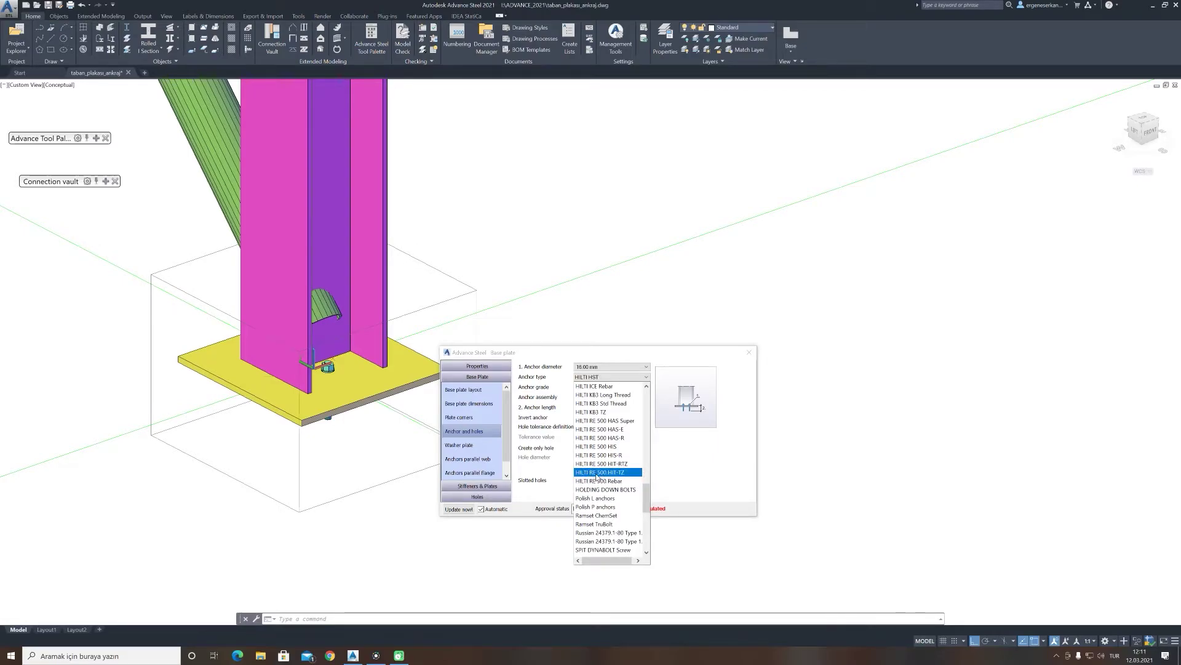
left_click(600, 474)
left_click(590, 406)
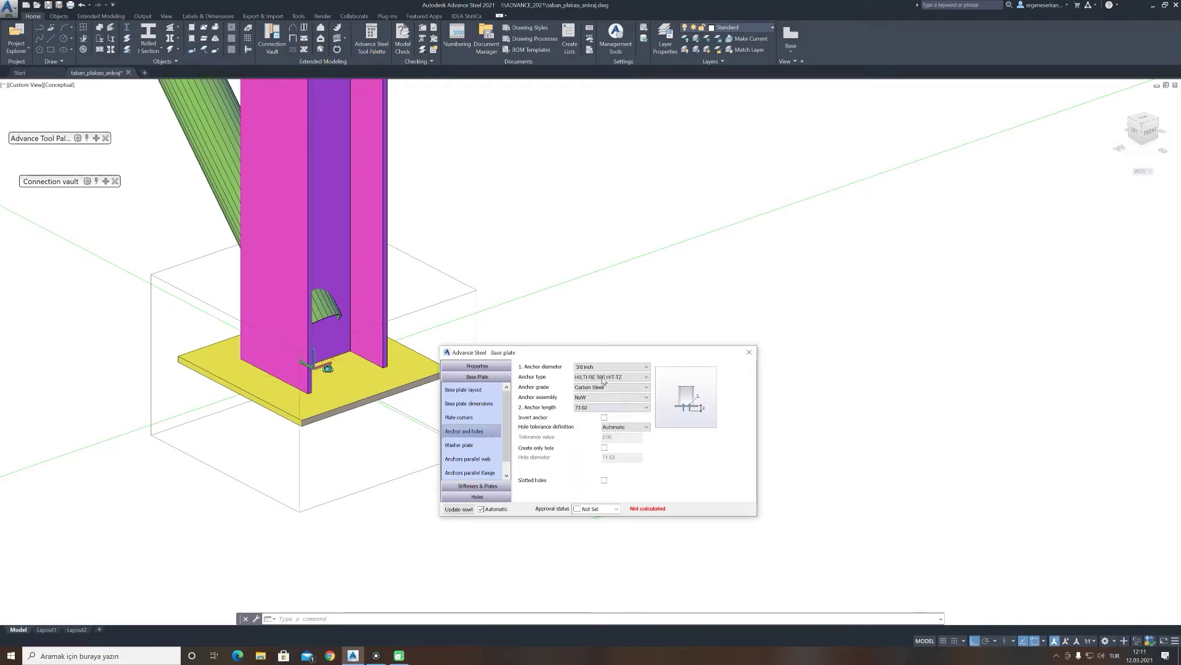
left_click(594, 406)
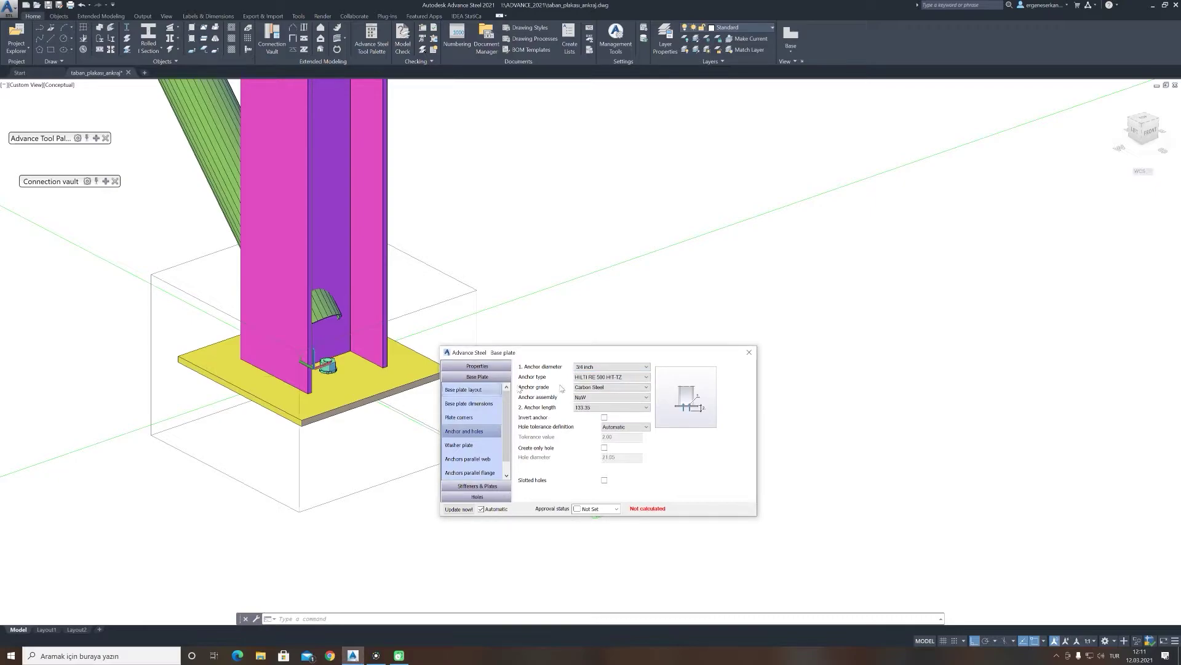
Step: Return to 20 mm HOLDING DOWN BOLTS and lengthen the bolts to 400
left_click(646, 377)
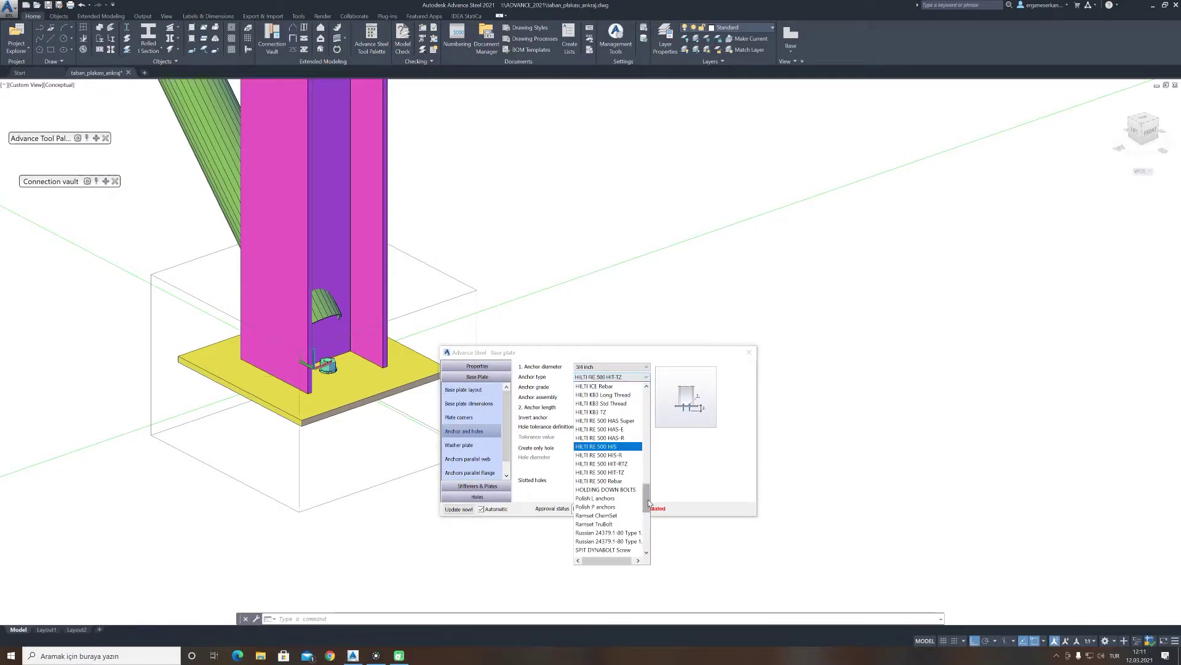
left_click_drag(647, 499, 652, 408)
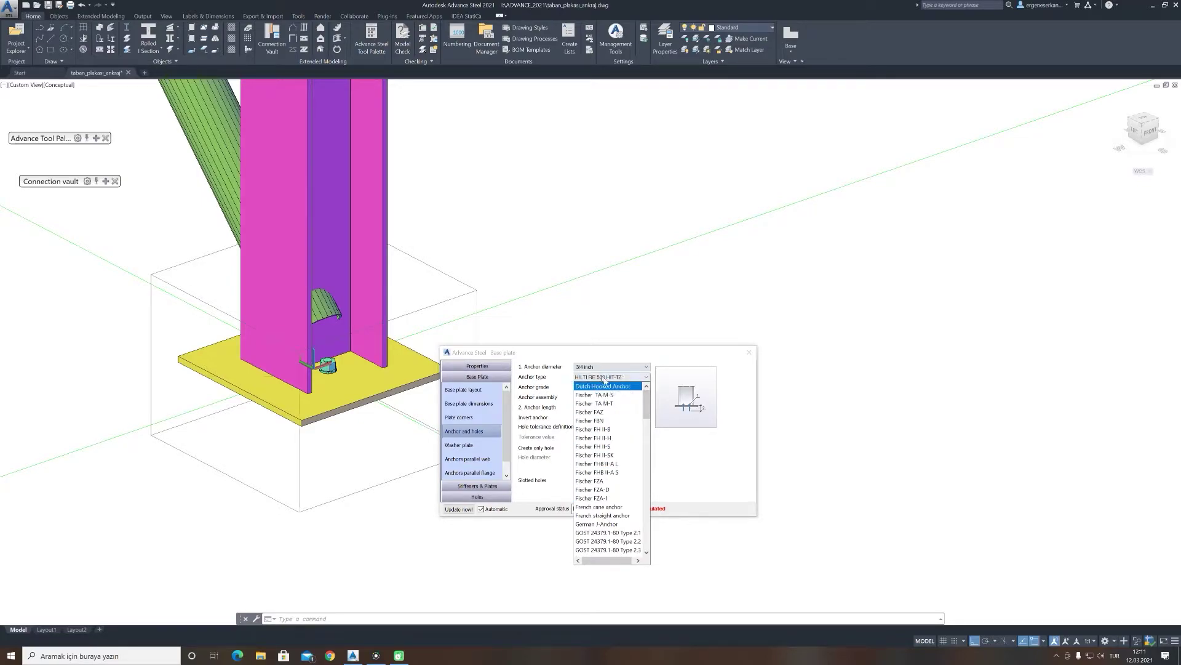
left_click_drag(648, 407, 645, 513)
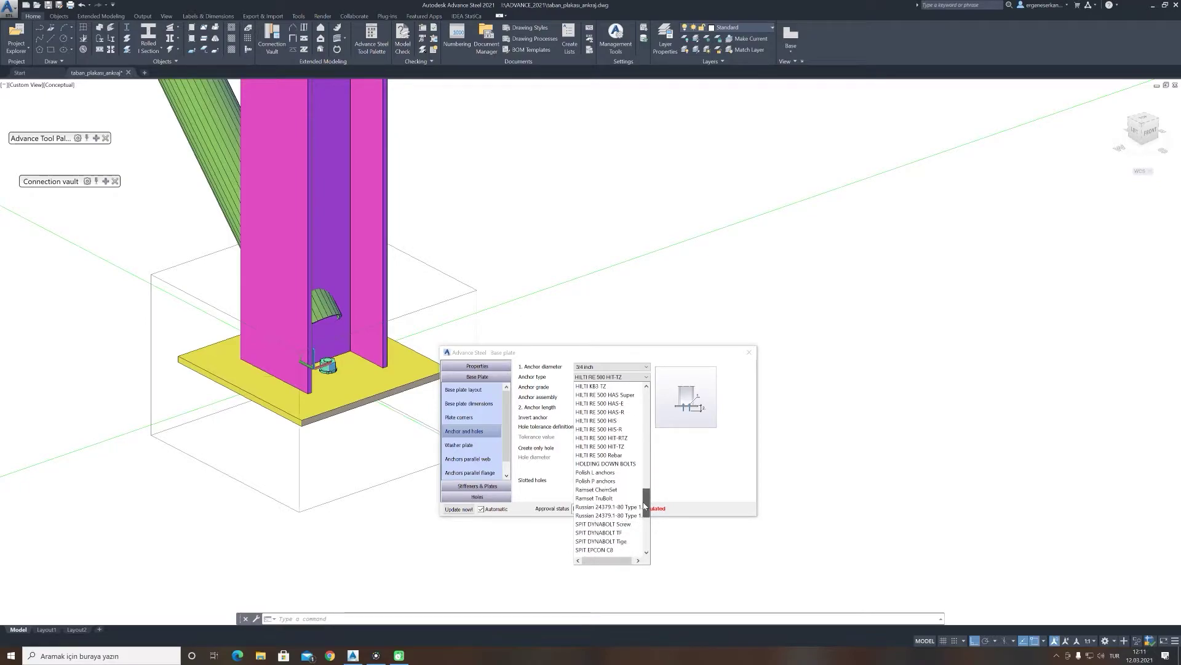
left_click(606, 472)
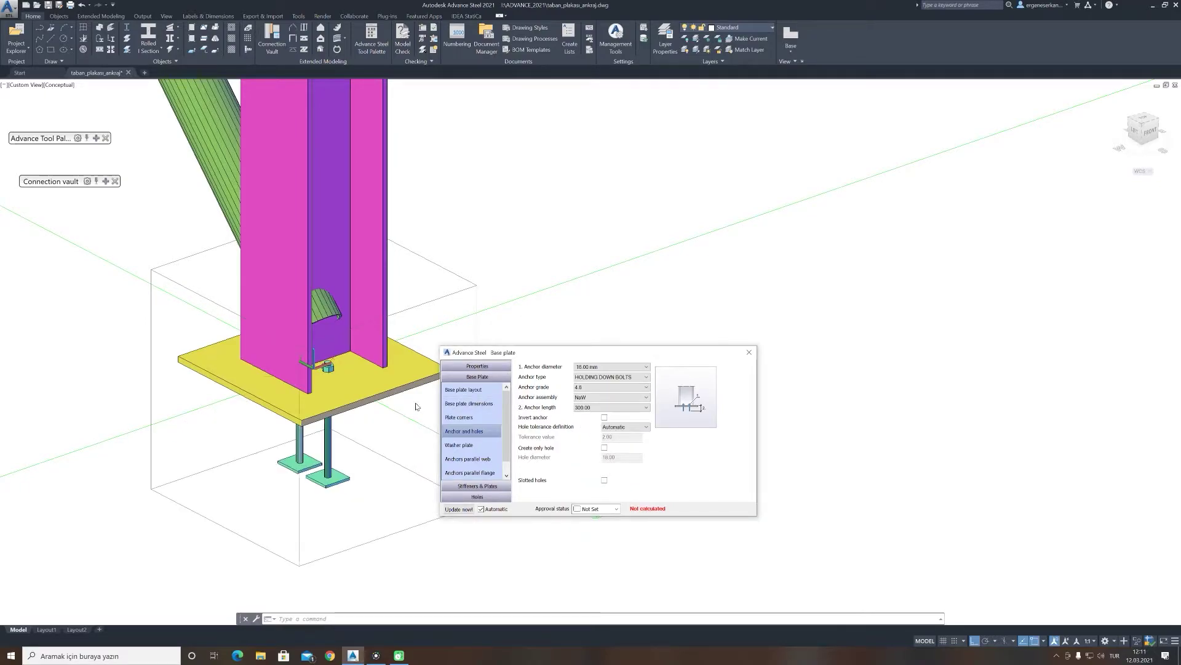
left_click(586, 367)
left_click(596, 387)
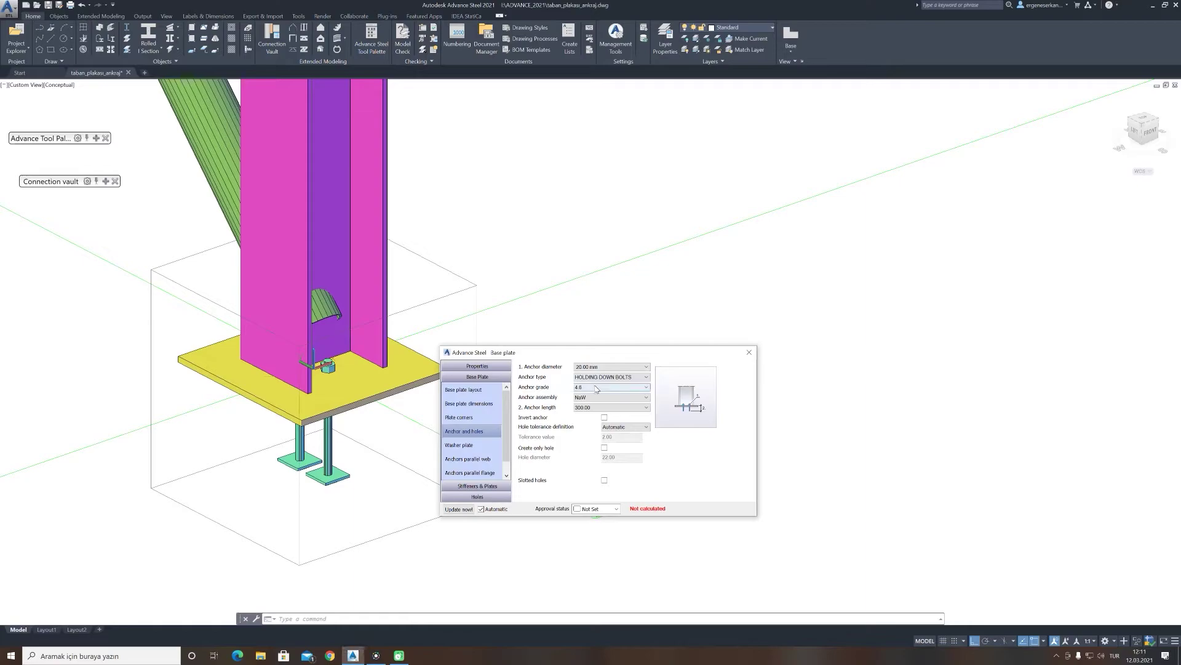
scroll(592, 368, "up", 4)
left_click(590, 410)
left_click(591, 442)
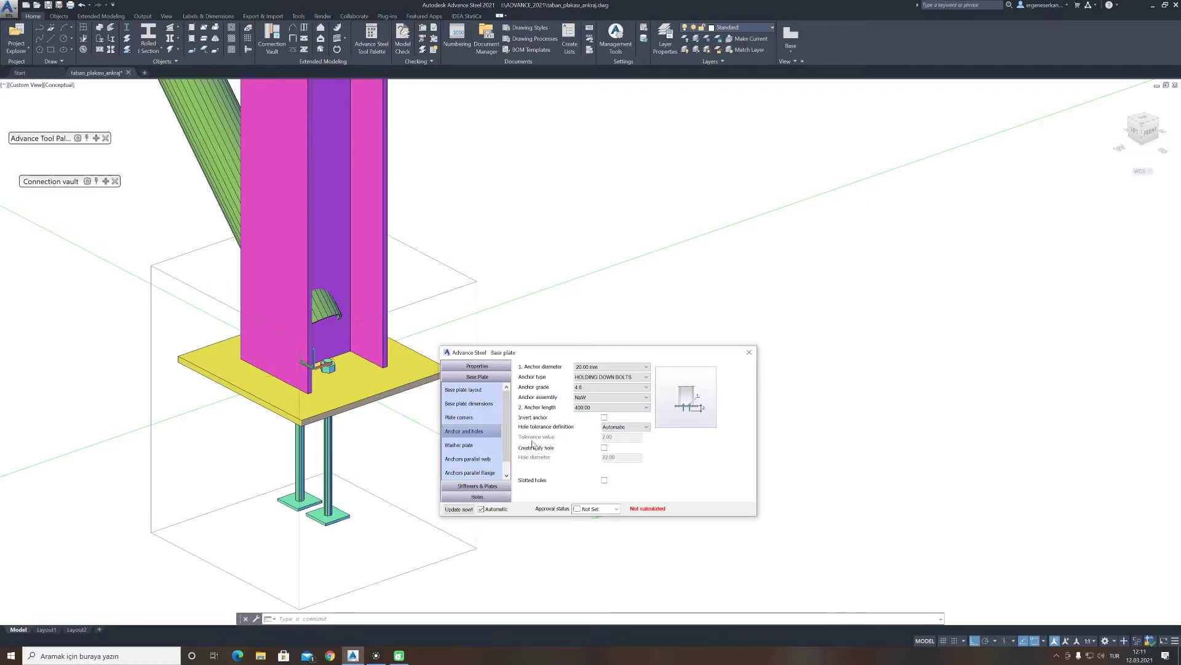
left_click(465, 446)
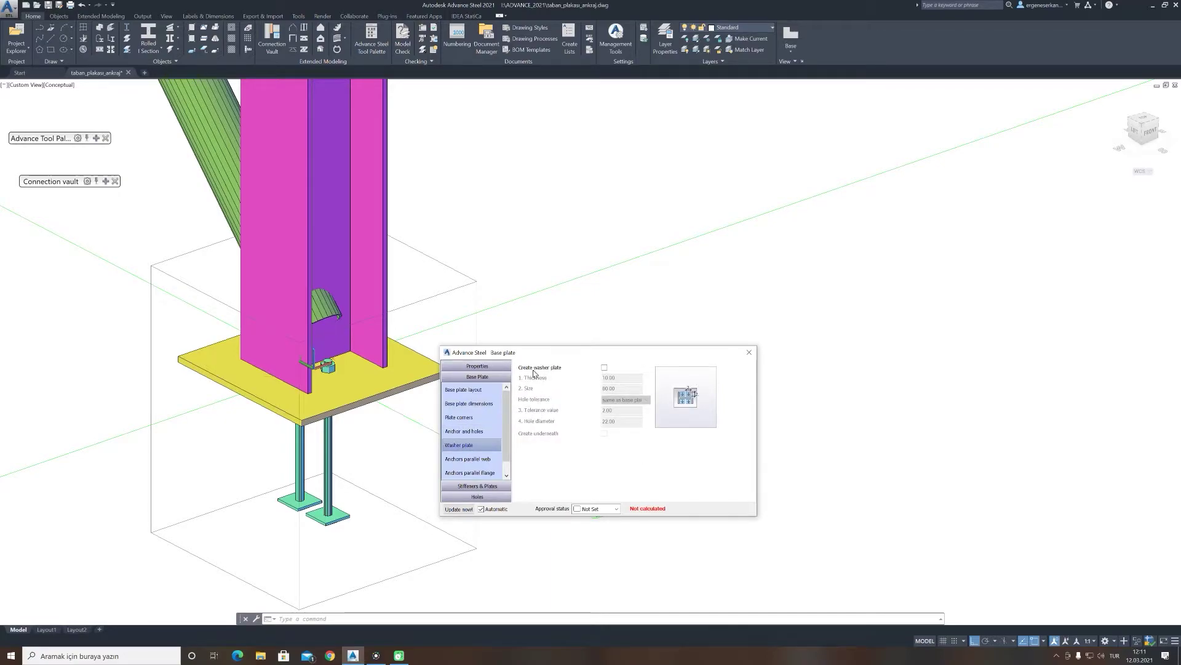
Step: Add washer plates to the anchors, 80 mm in size and 5 mm thick
left_click(605, 368)
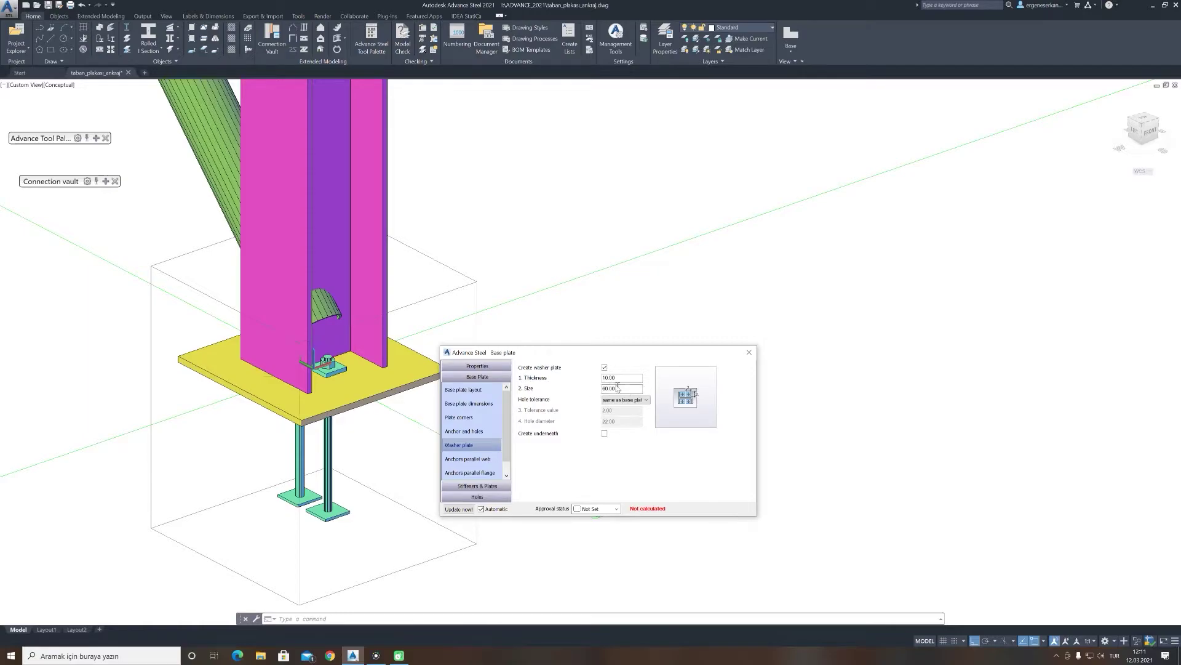
left_click_drag(617, 385, 571, 388)
type("80")
left_click(615, 378)
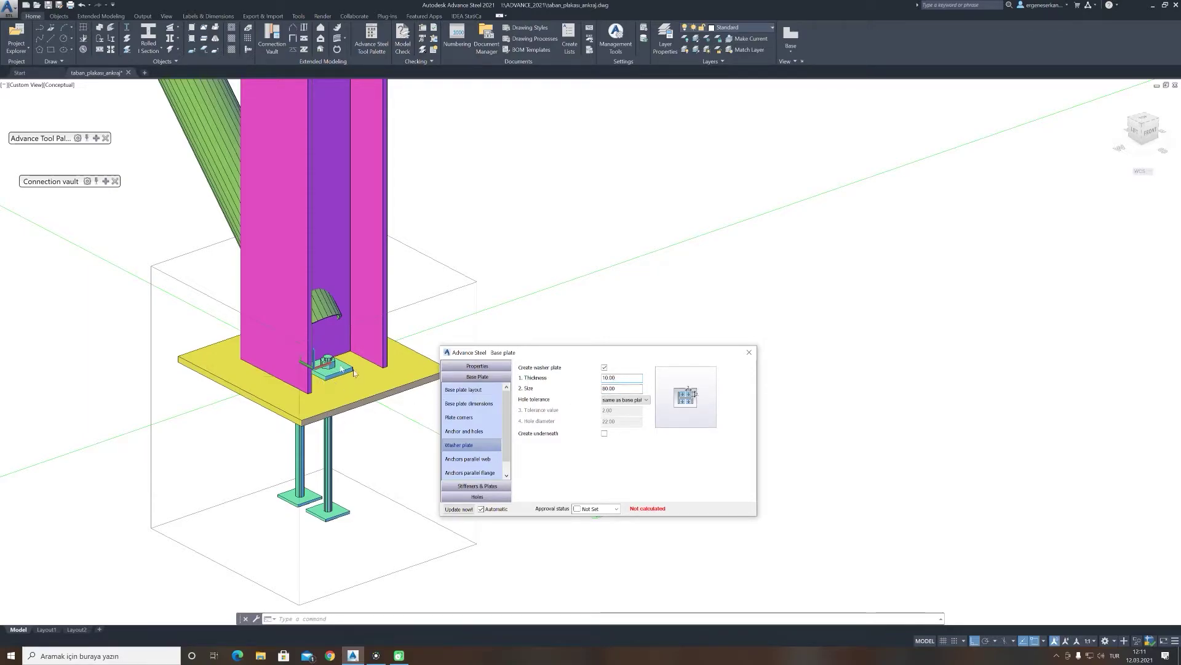
type("5")
key("Tab")
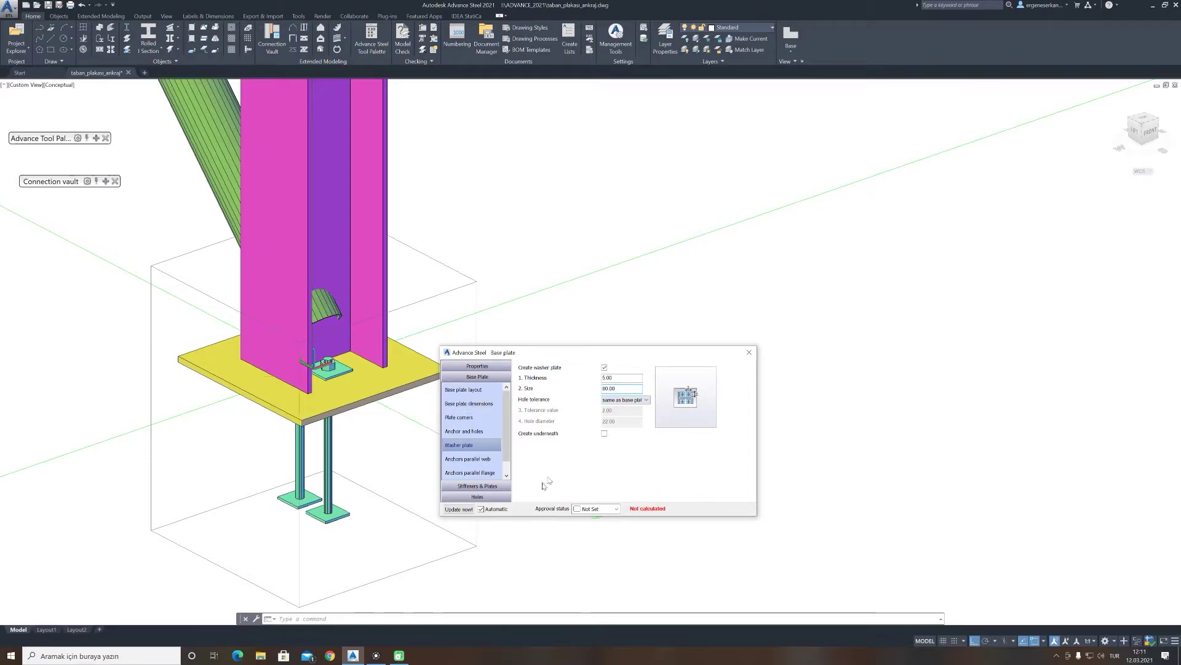
left_click(470, 459)
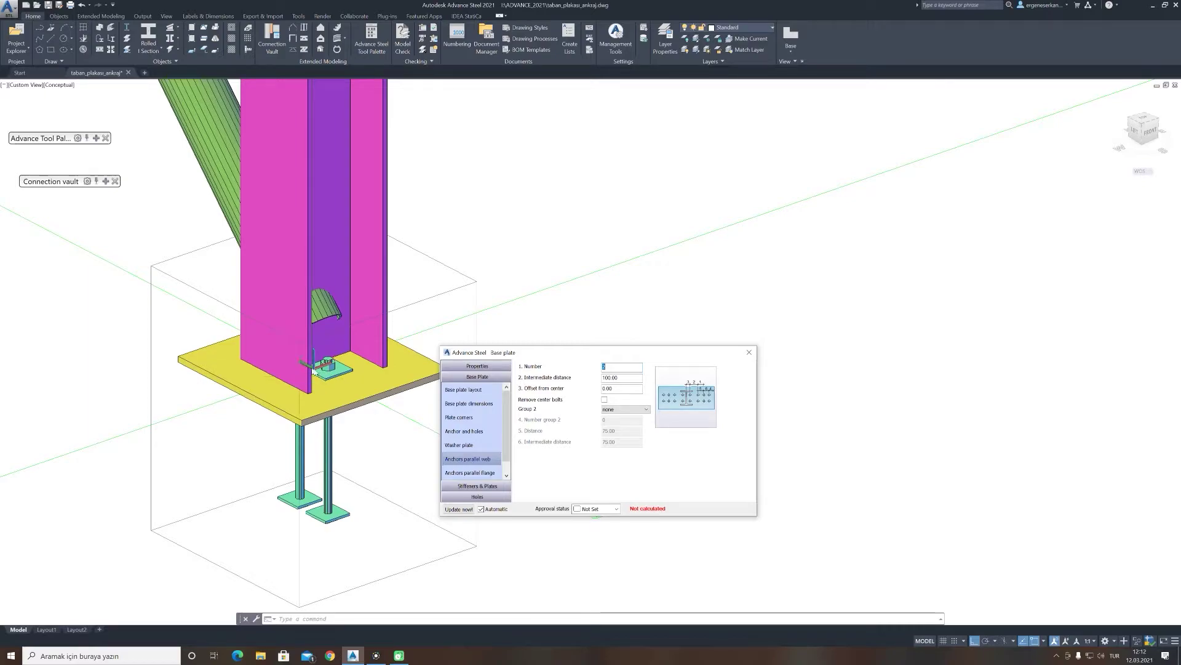
type("2")
Step: Try a 50 mm web-anchor offset, reset it to 0, and set 150 mm spacing
left_click(627, 389)
type("50")
key("Return")
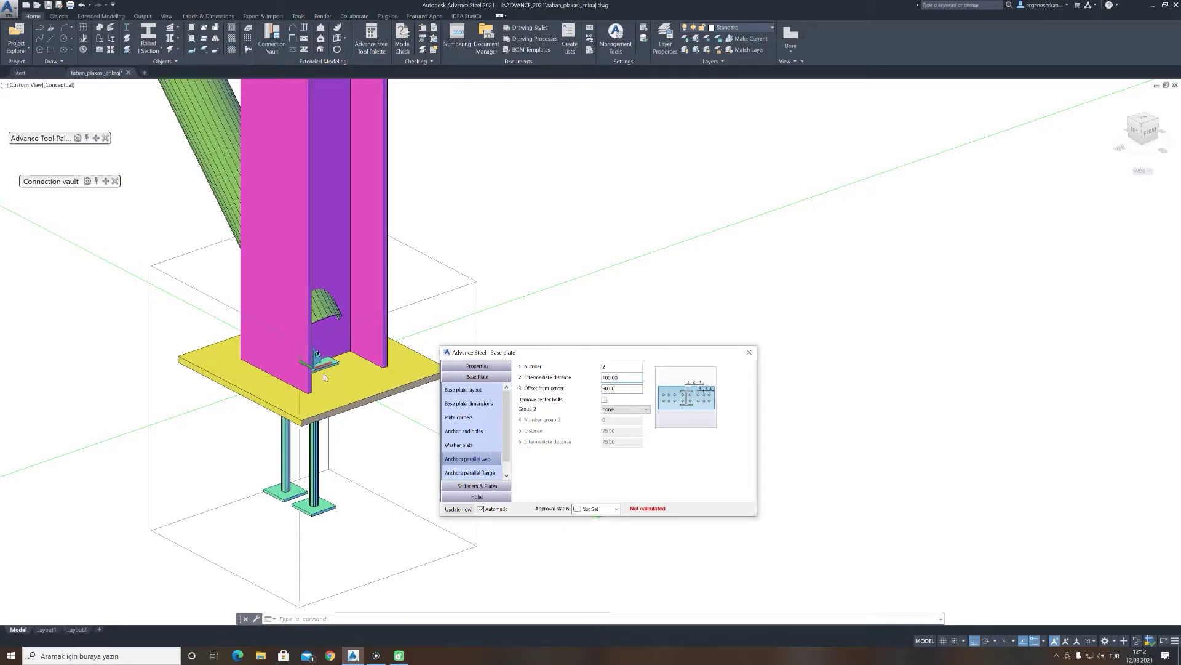
double_click(614, 388)
type("0")
key("Return")
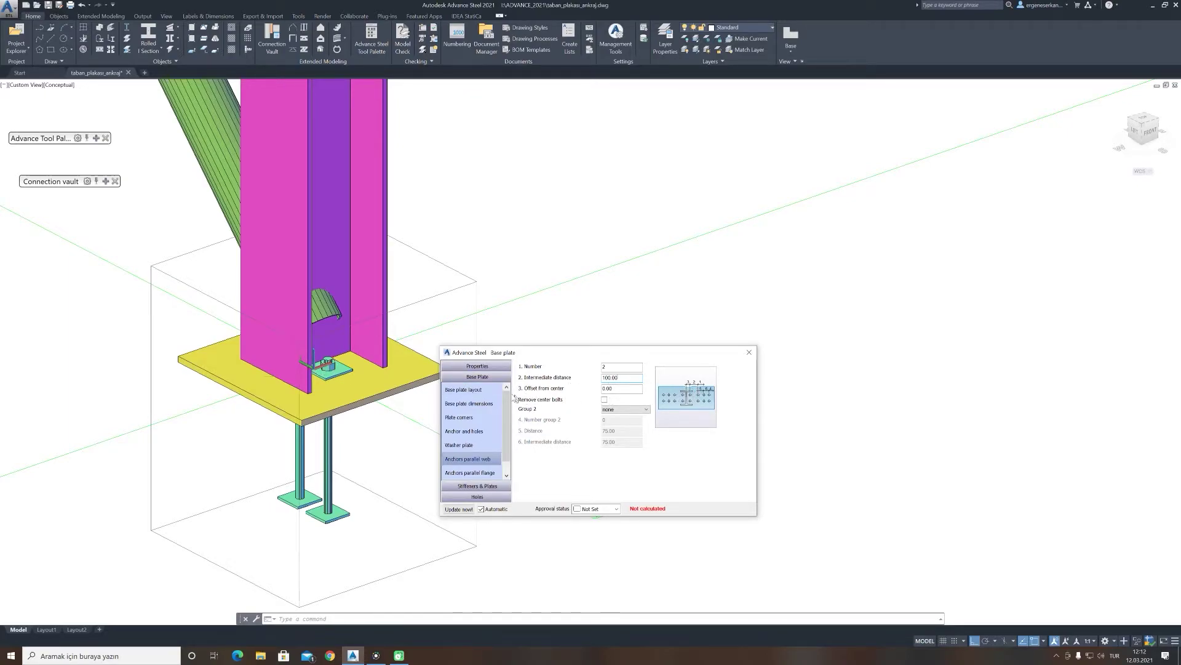
type("150")
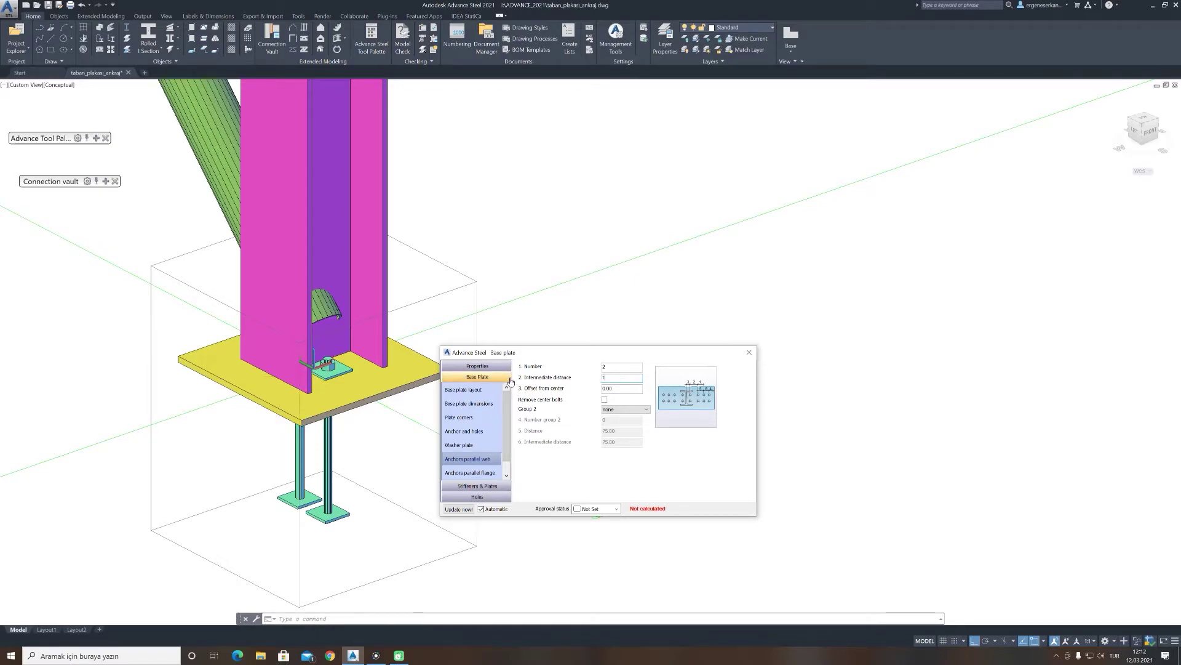
key("Return")
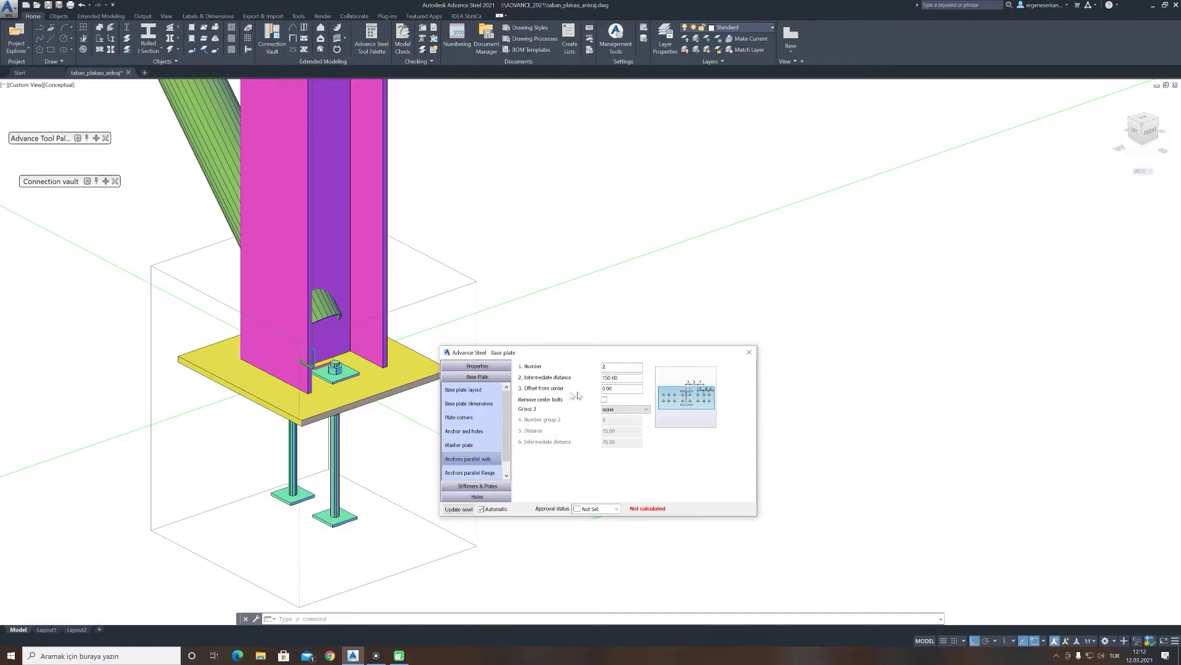
Step: Try then remove a second anchor group, and add flange-parallel anchors (three at 160)
left_click(618, 409)
left_click(623, 431)
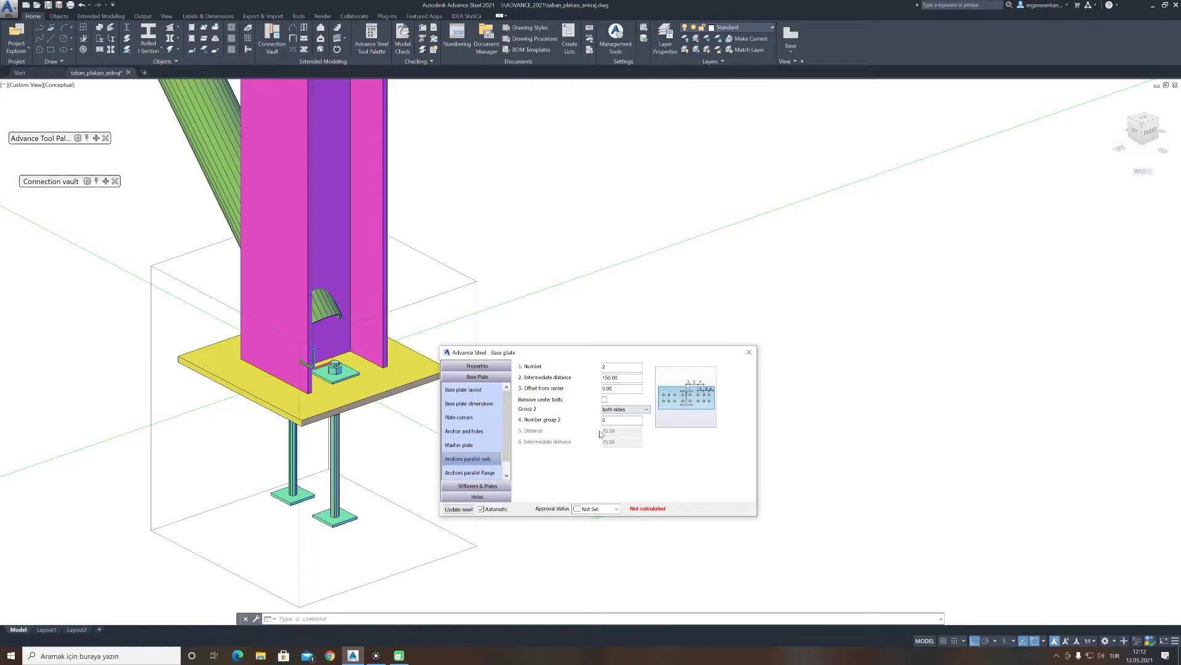
double_click(605, 420)
type("1")
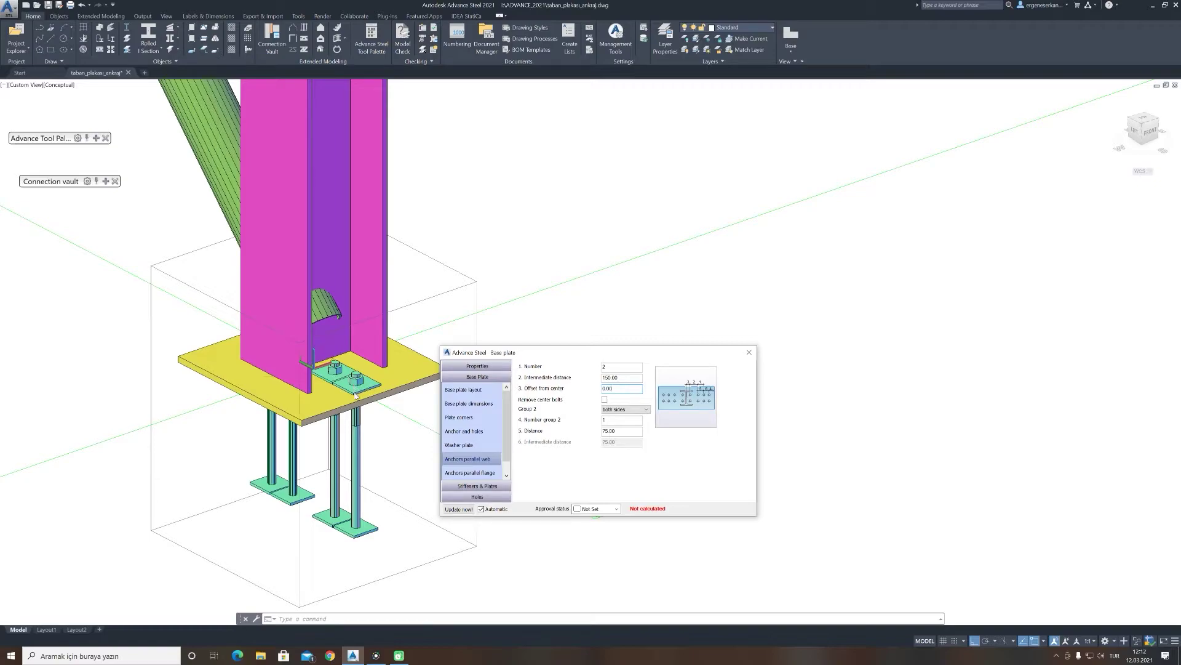
left_click(627, 409)
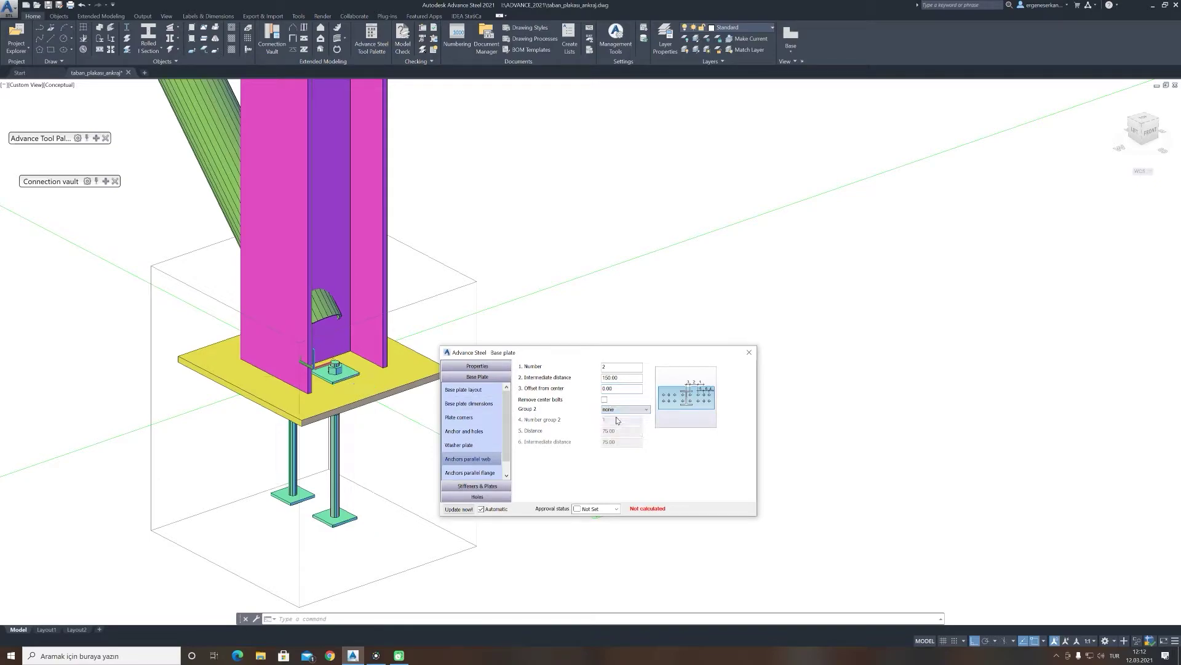
left_click(470, 472)
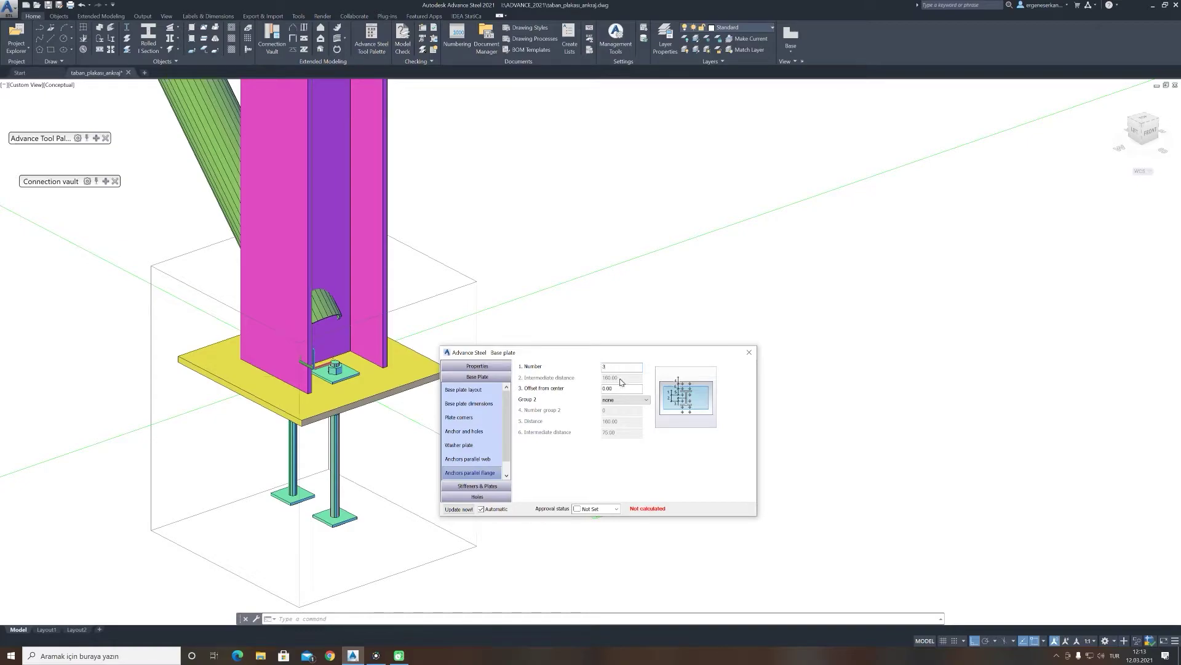
key("Tab")
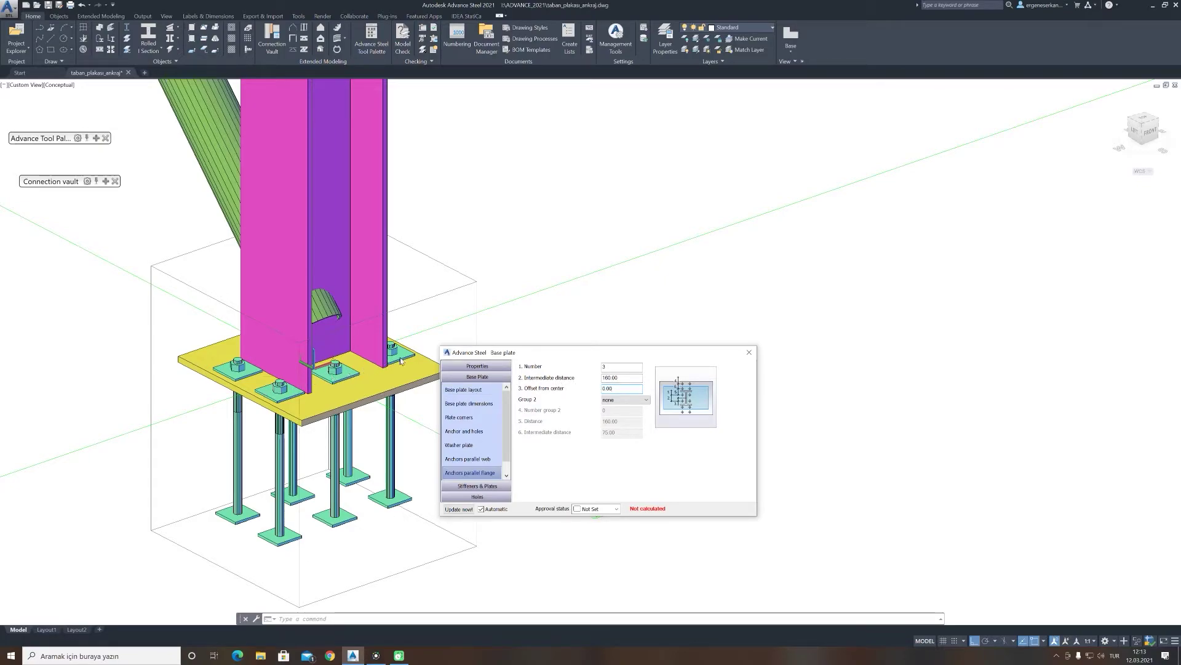
left_click(465, 459)
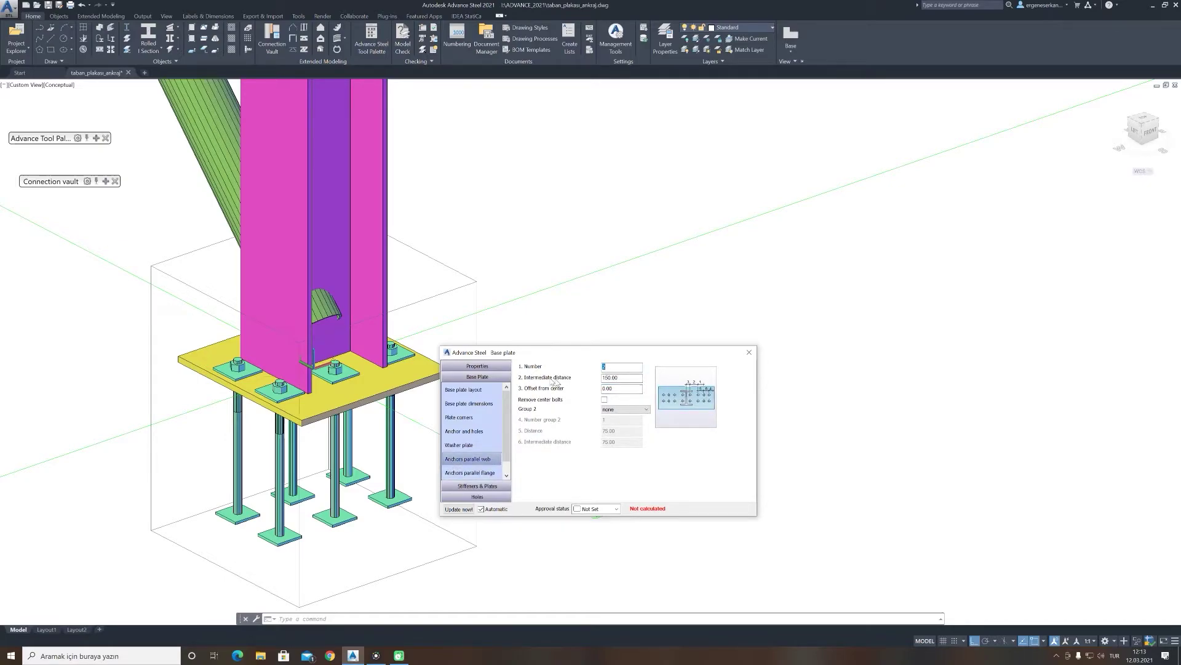
Step: Test web anchor spacings of 250 and 300, orbiting to inspect the anchors
double_click(630, 378)
type("250")
key("Tab")
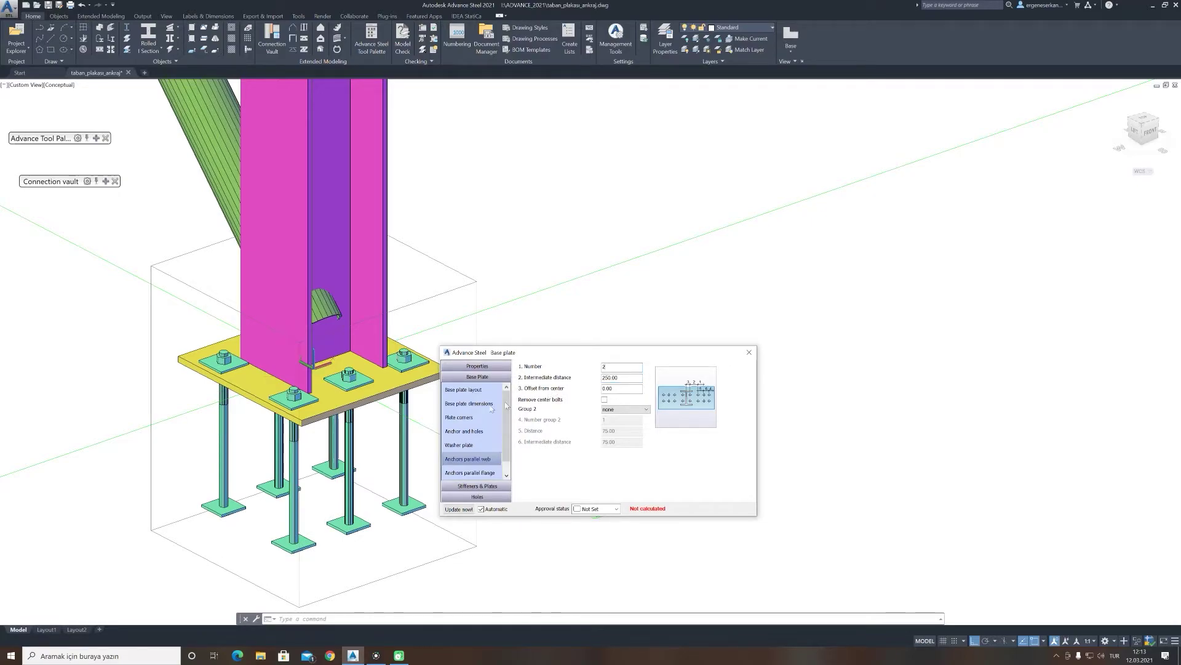
mouse_move(268, 449)
middle_mouse_down("shift")
mouse_move(304, 360)
mouse_move(277, 454)
middle_mouse_up("shift")
key("Escape")
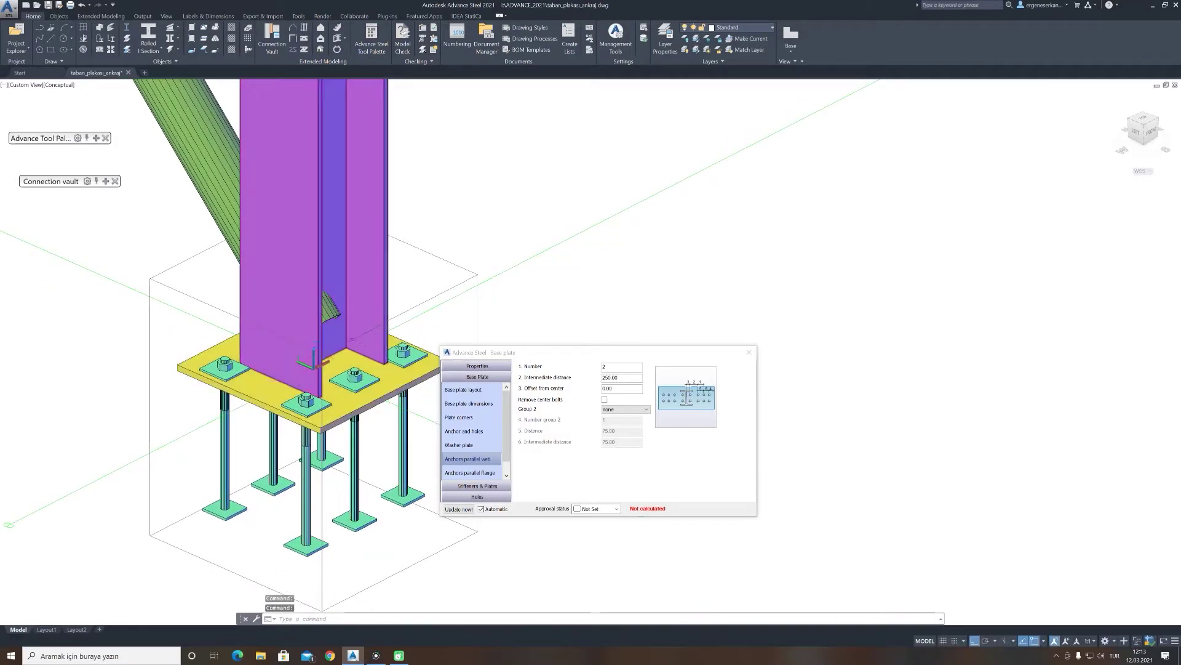
middle_click_drag(299, 458, 298, 431, "shift")
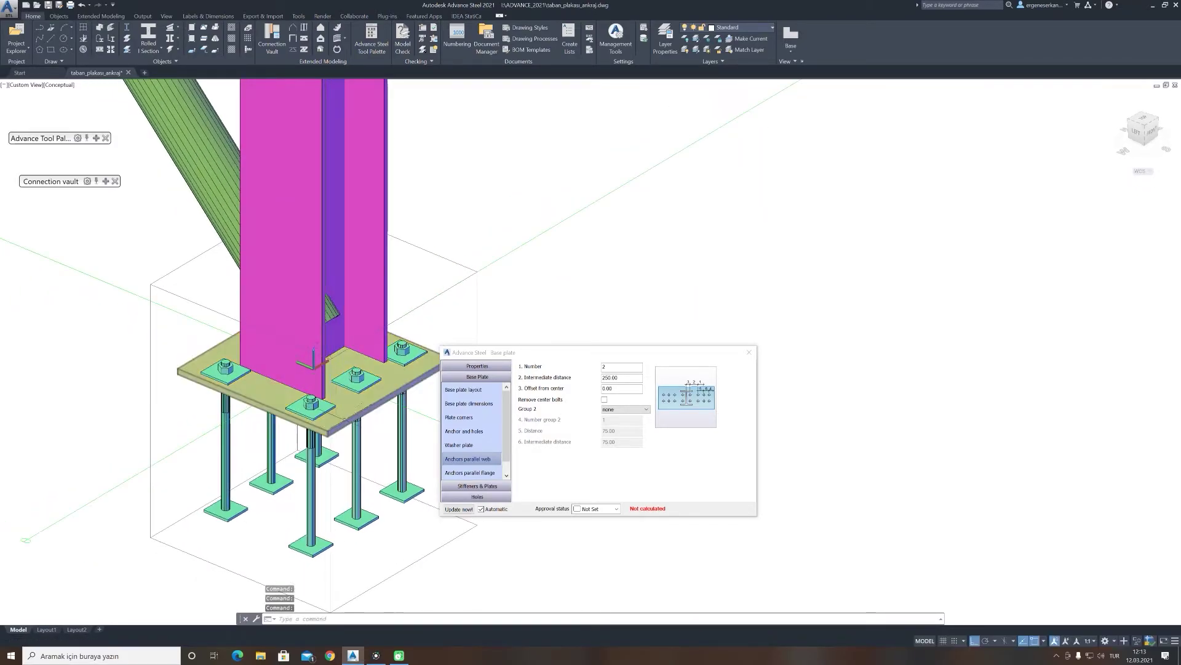
left_click(618, 378)
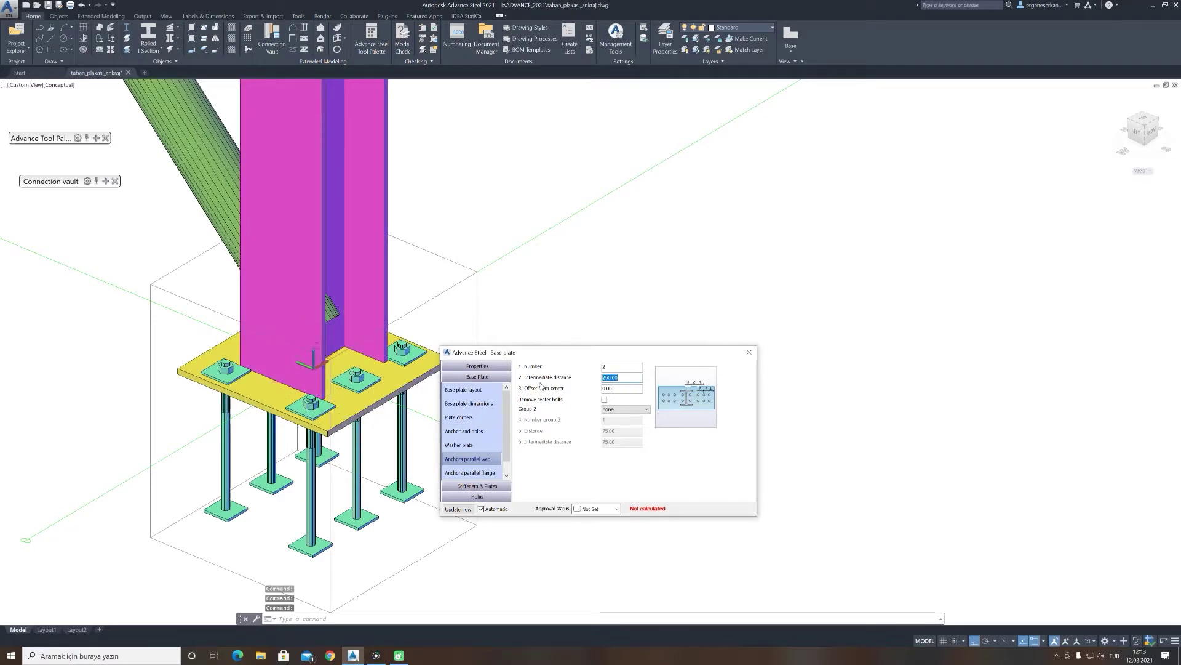
type("3")
key("Tab")
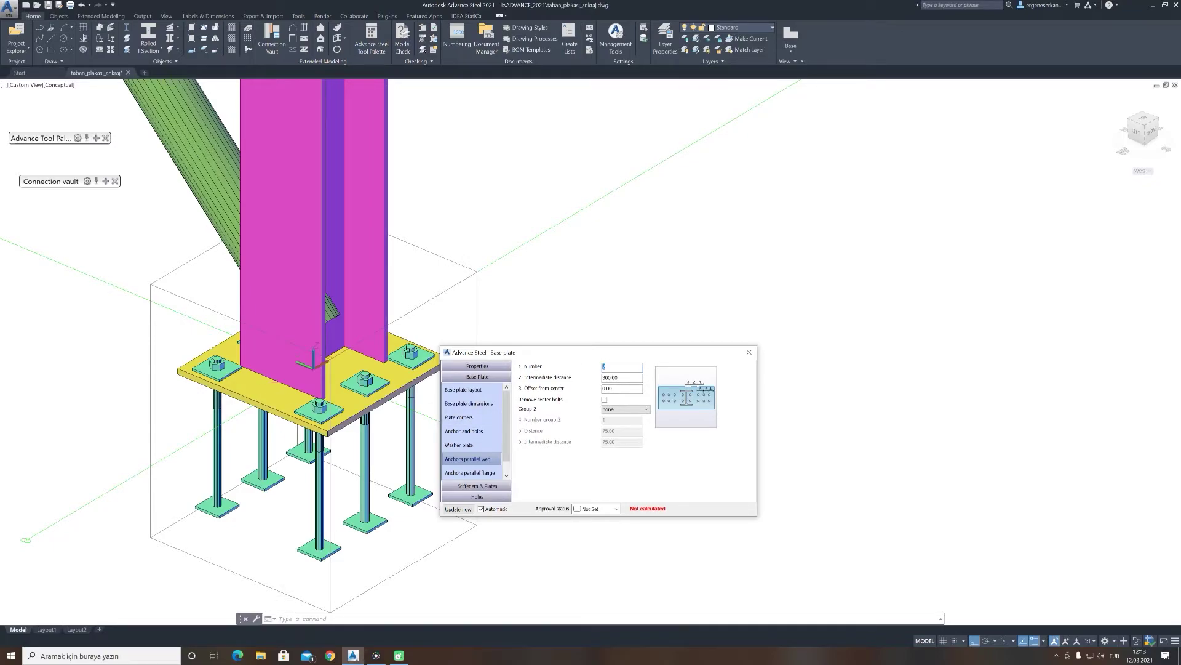
Step: Set three web-parallel anchors per row at 150 spacing and remove the centre bolts
type("3")
key("Tab")
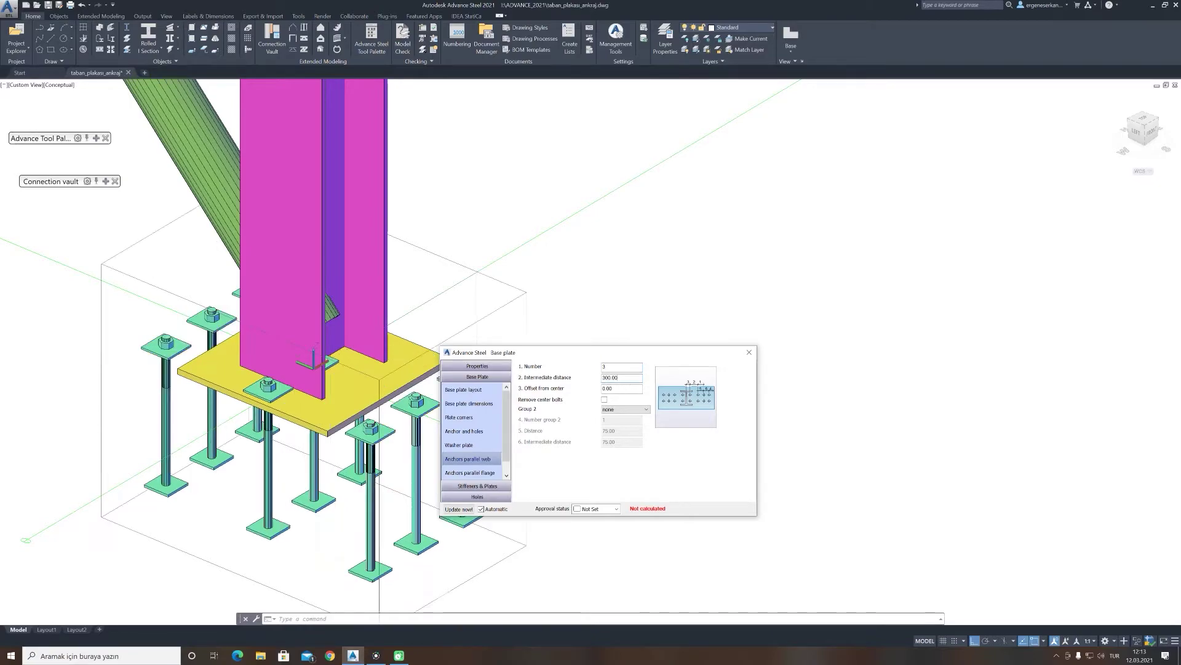
left_click_drag(627, 378, 584, 378)
type("150")
key("Return")
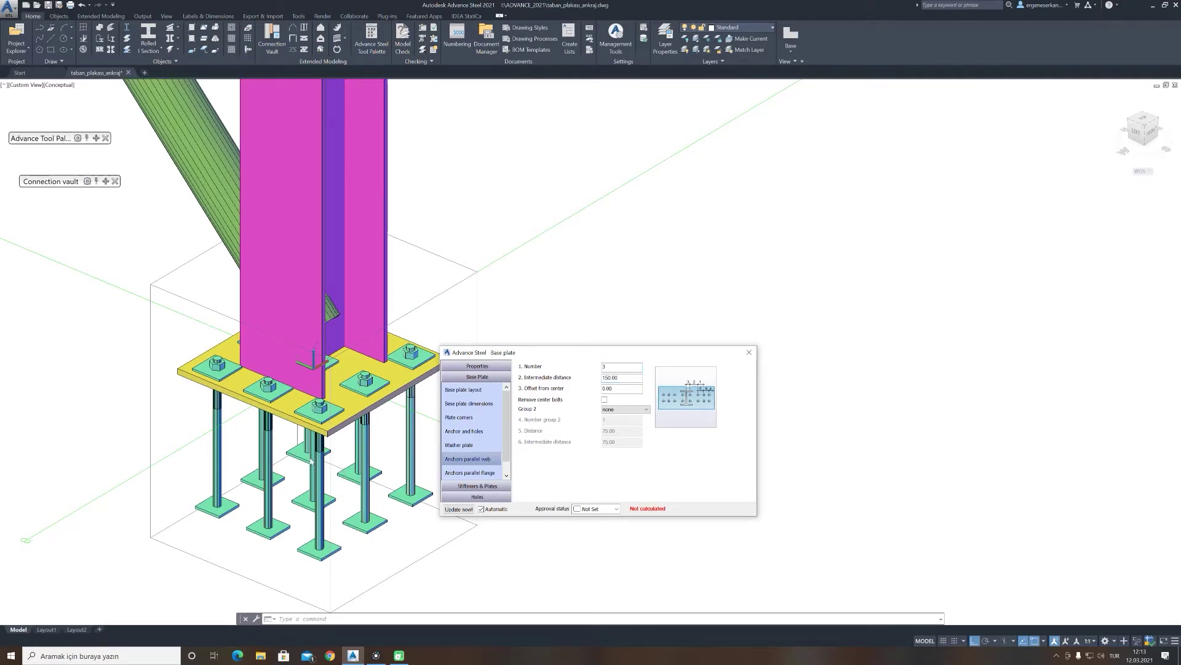
mouse_move(311, 462)
middle_mouse_down("shift")
mouse_move(345, 382)
mouse_move(331, 468)
mouse_move(430, 438)
middle_mouse_up("shift")
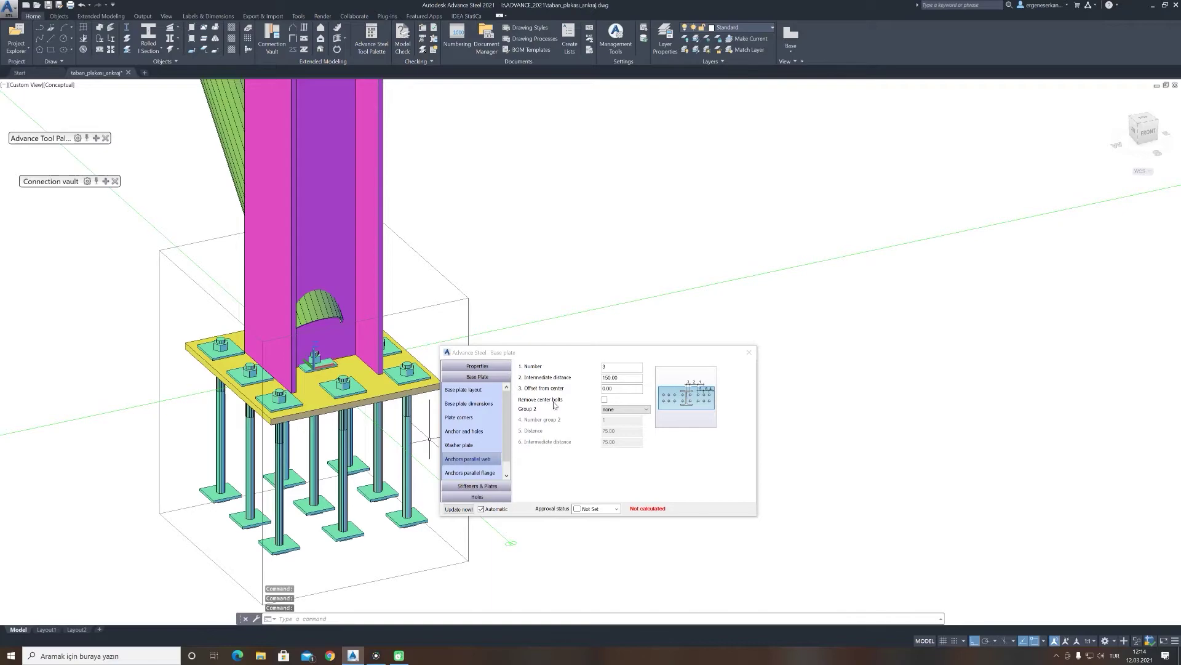
left_click(604, 400)
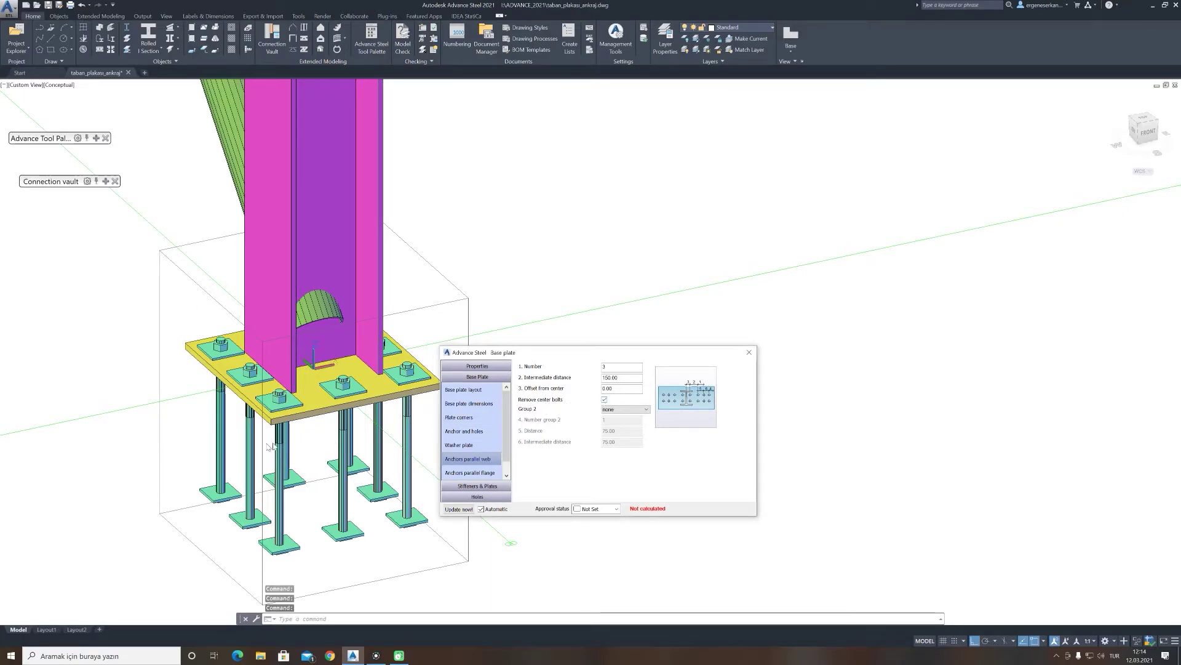
mouse_move(314, 444)
middle_mouse_down("shift")
mouse_move(375, 323)
mouse_move(381, 461)
mouse_move(400, 463)
middle_mouse_up("shift")
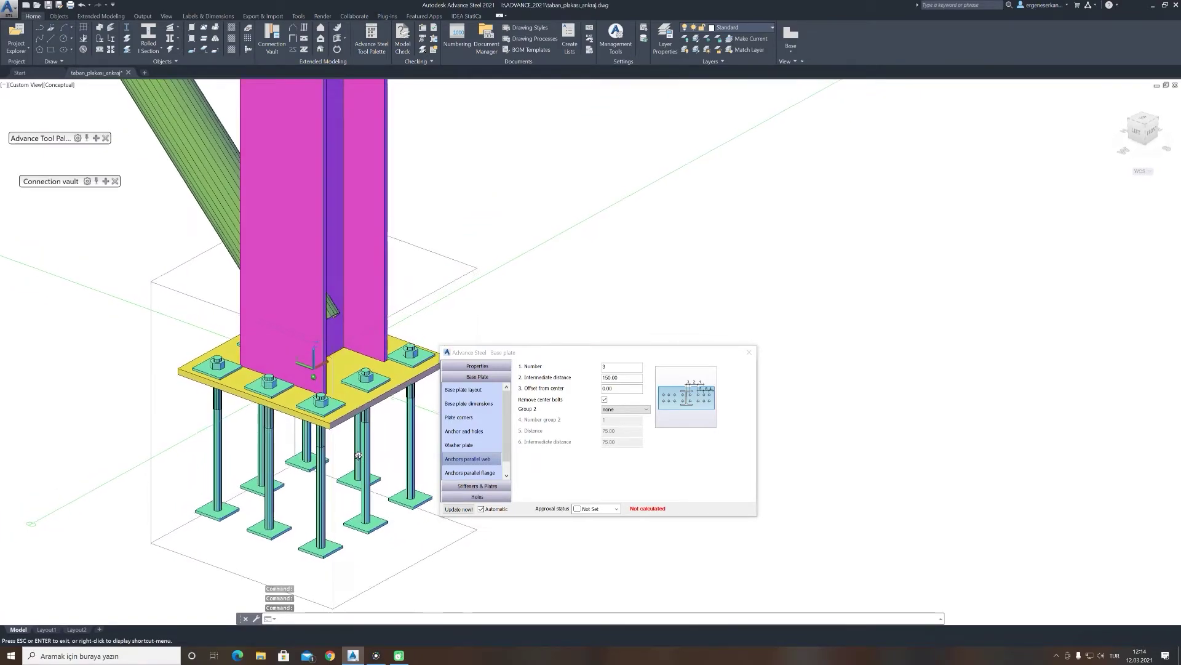
left_click(470, 474)
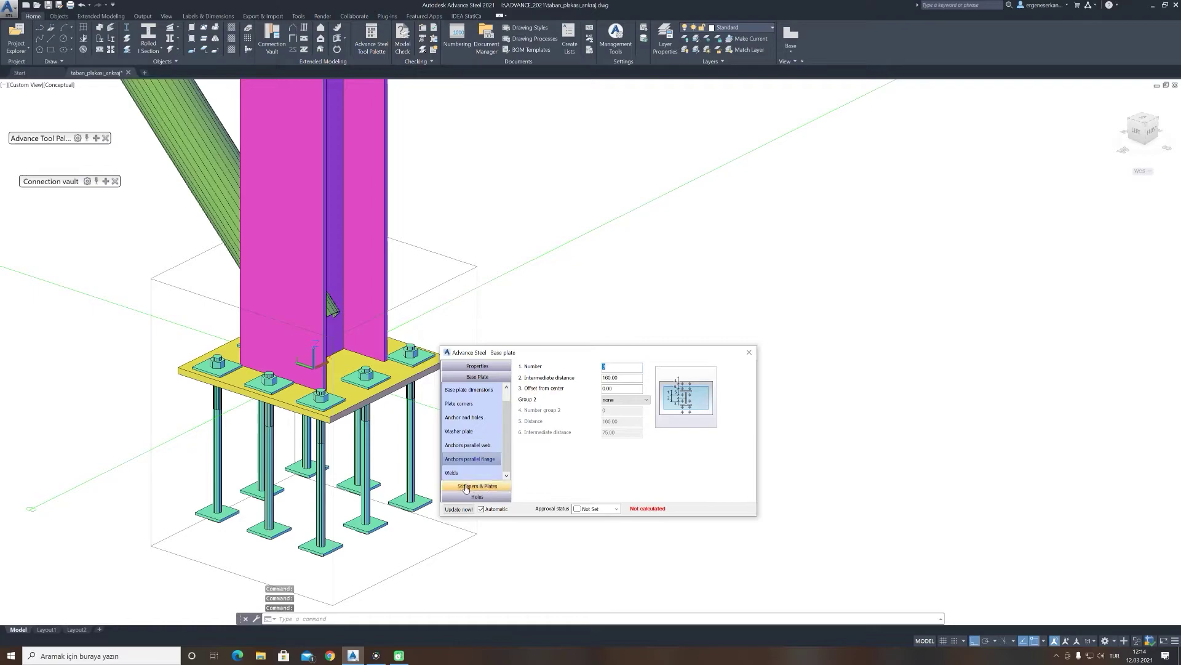
Step: Add a leveling plate under the base plate and review the shim plate settings
left_click(466, 486)
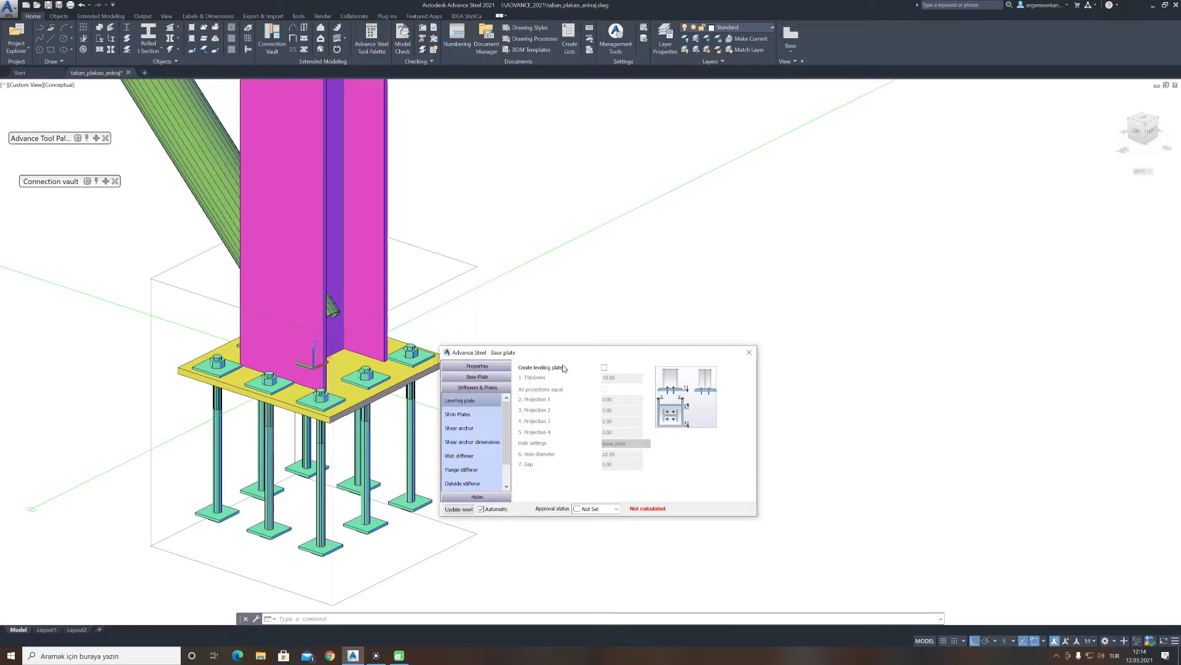
left_click(604, 369)
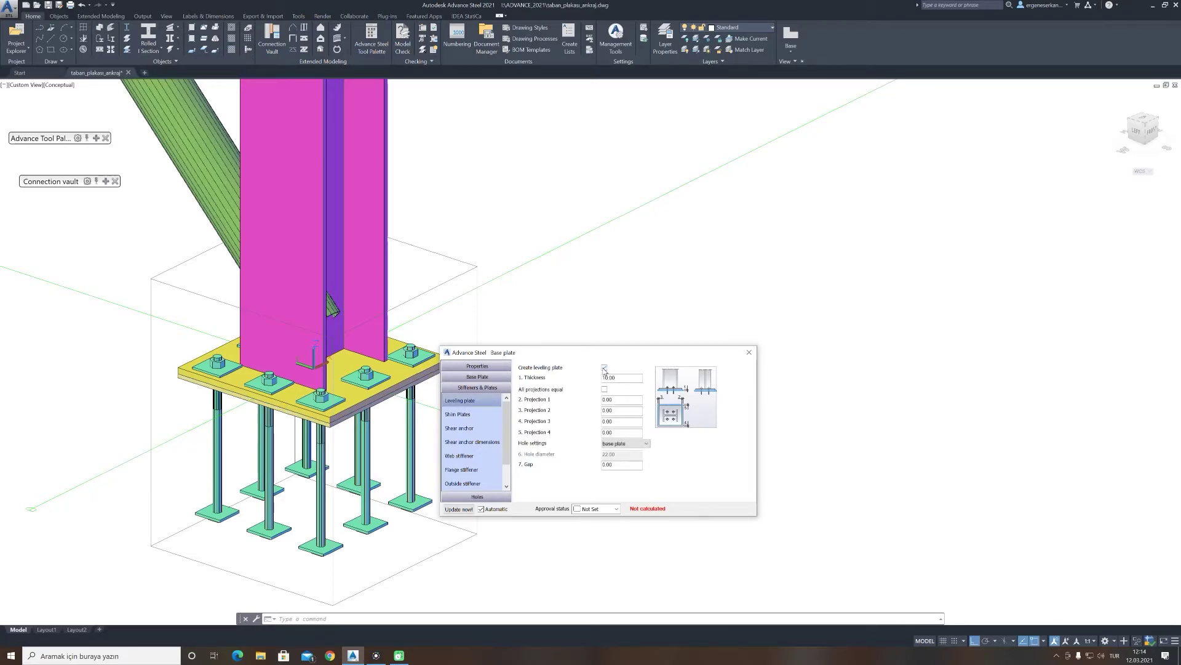
left_click(458, 414)
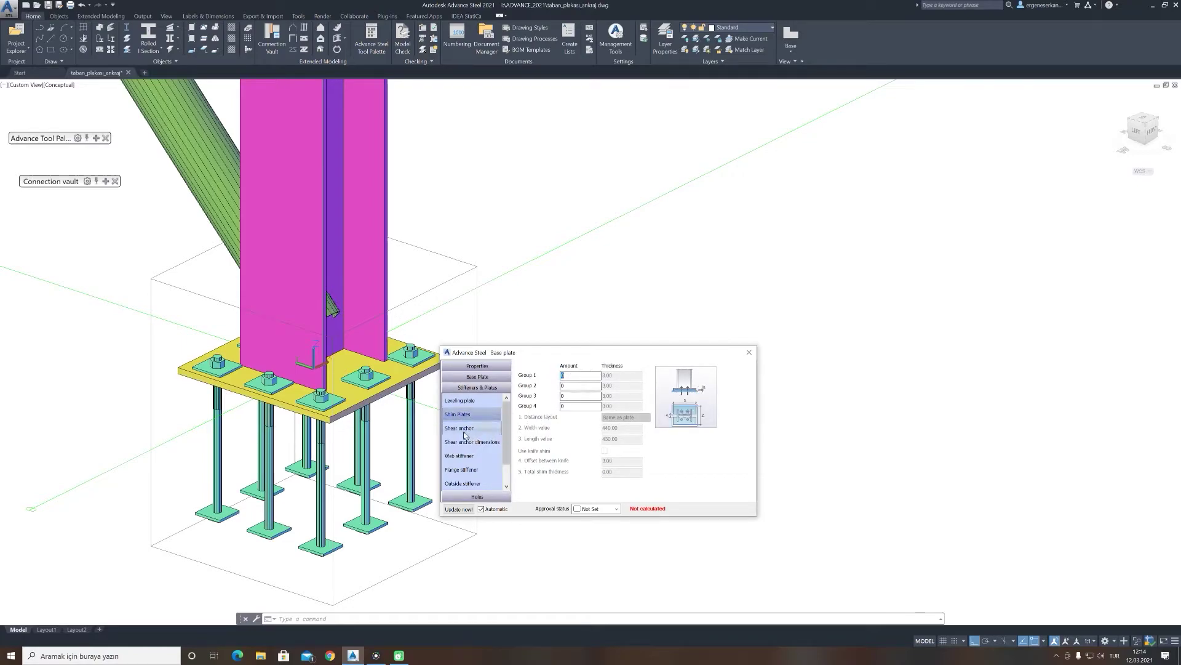
Step: Add an HEA100 profile shear anchor and orbit to view it from below
left_click(459, 428)
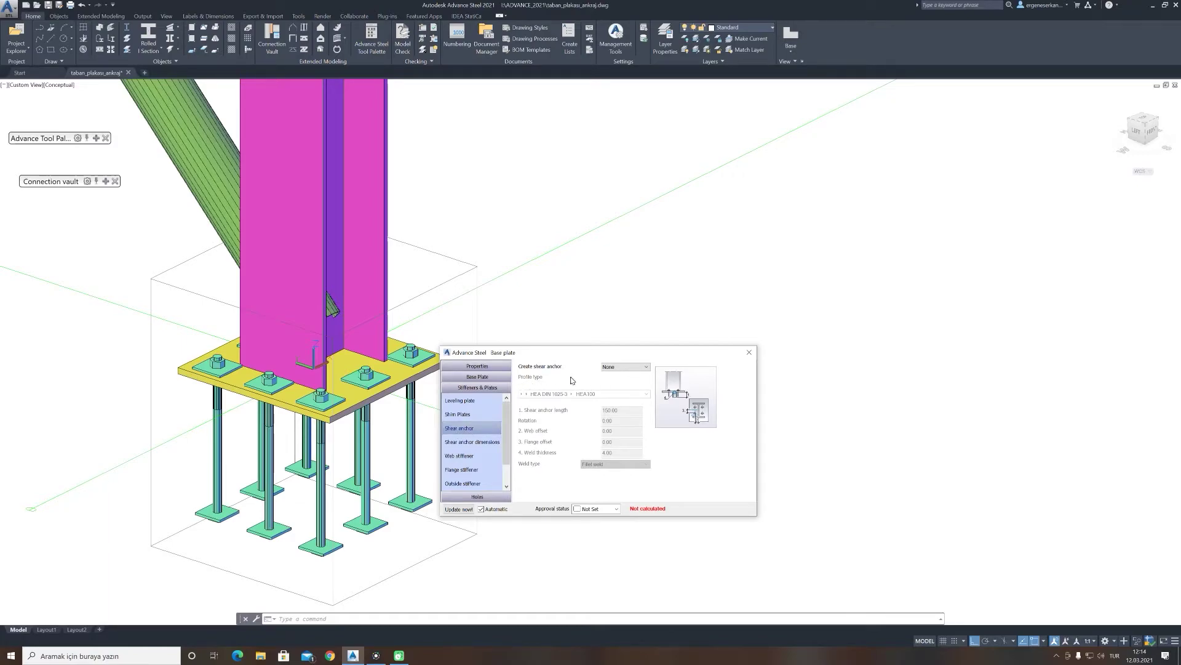
left_click(613, 369)
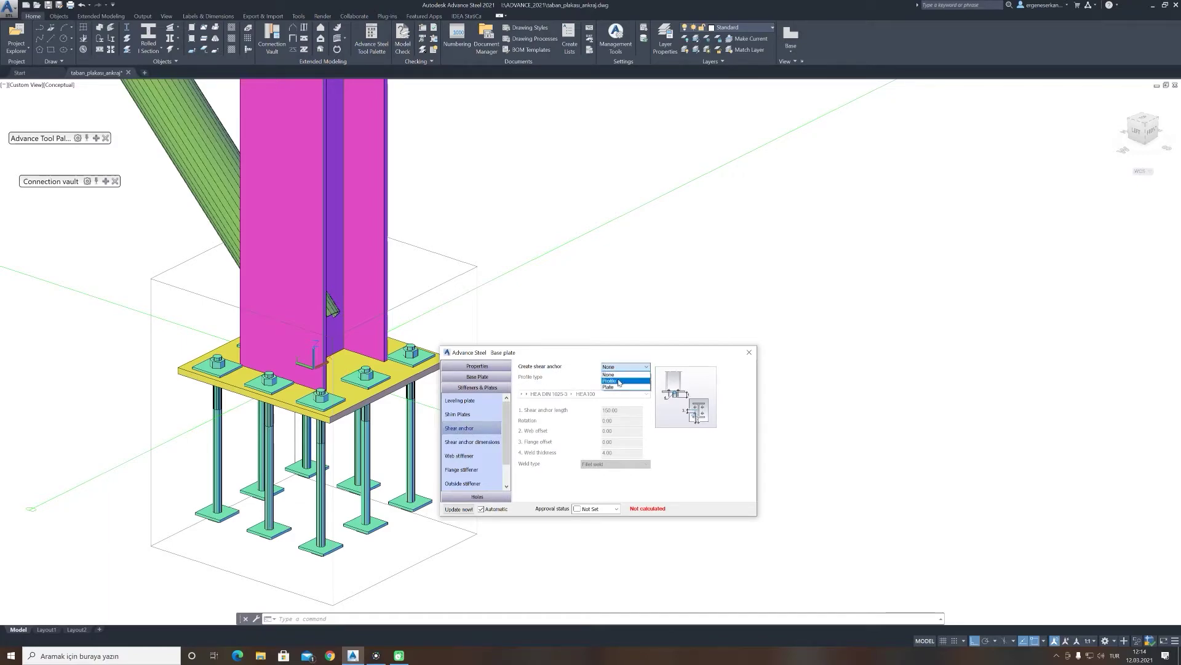
left_click(624, 368)
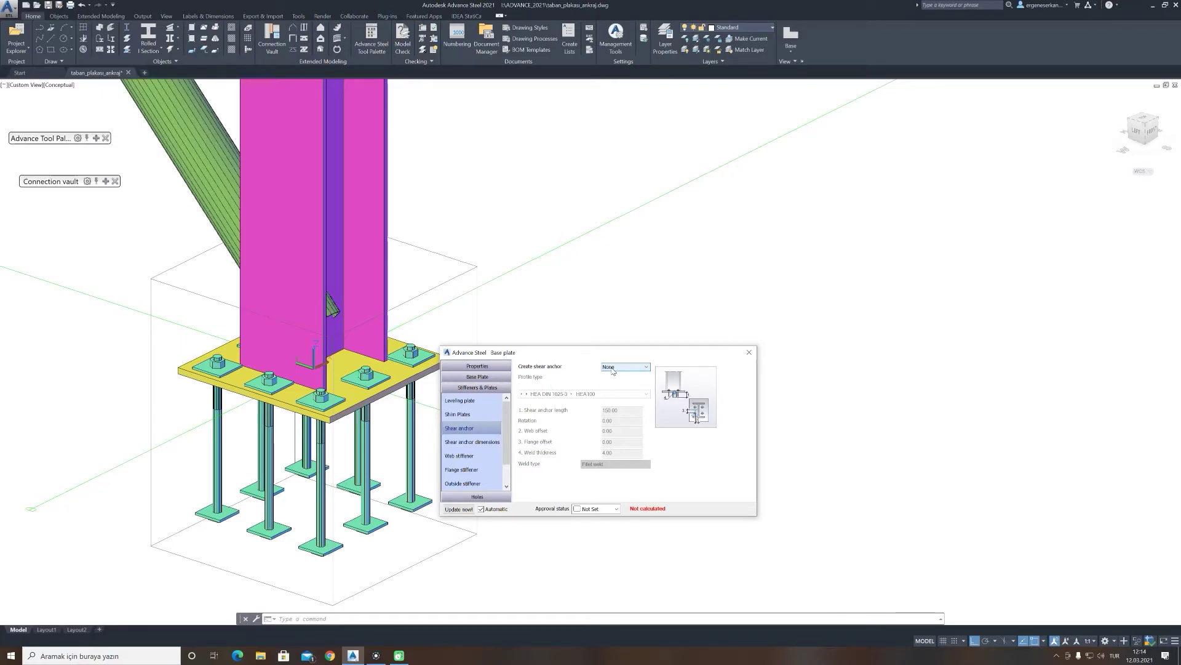
left_click(612, 377)
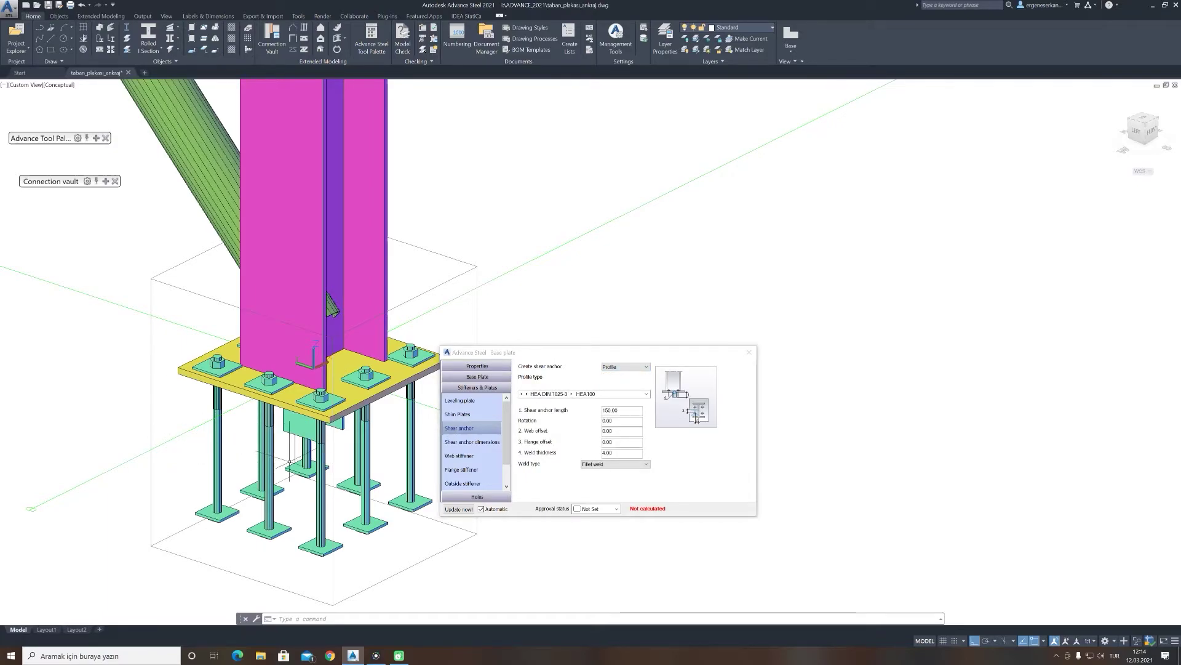
mouse_move(296, 449)
middle_mouse_down("shift")
mouse_move(212, 347)
mouse_move(292, 459)
middle_mouse_up("shift")
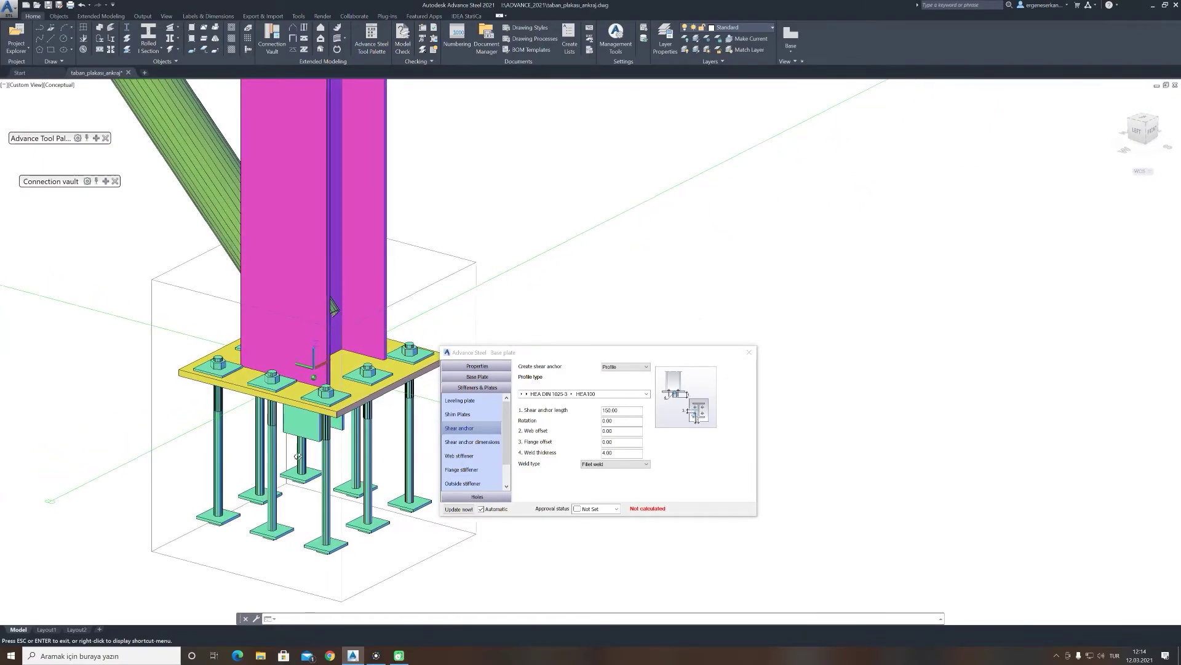
middle_click_drag(291, 459, 302, 454, "shift")
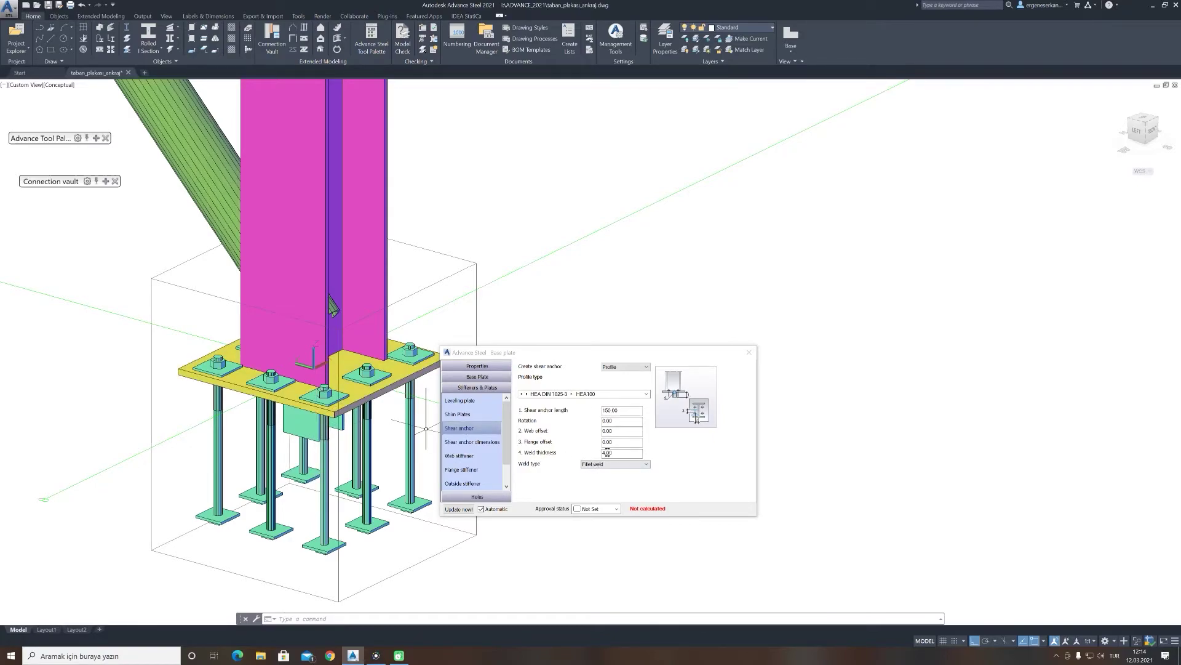
Step: Try web stiffeners on both sides, inspect them, then set them back to none
left_click(468, 443)
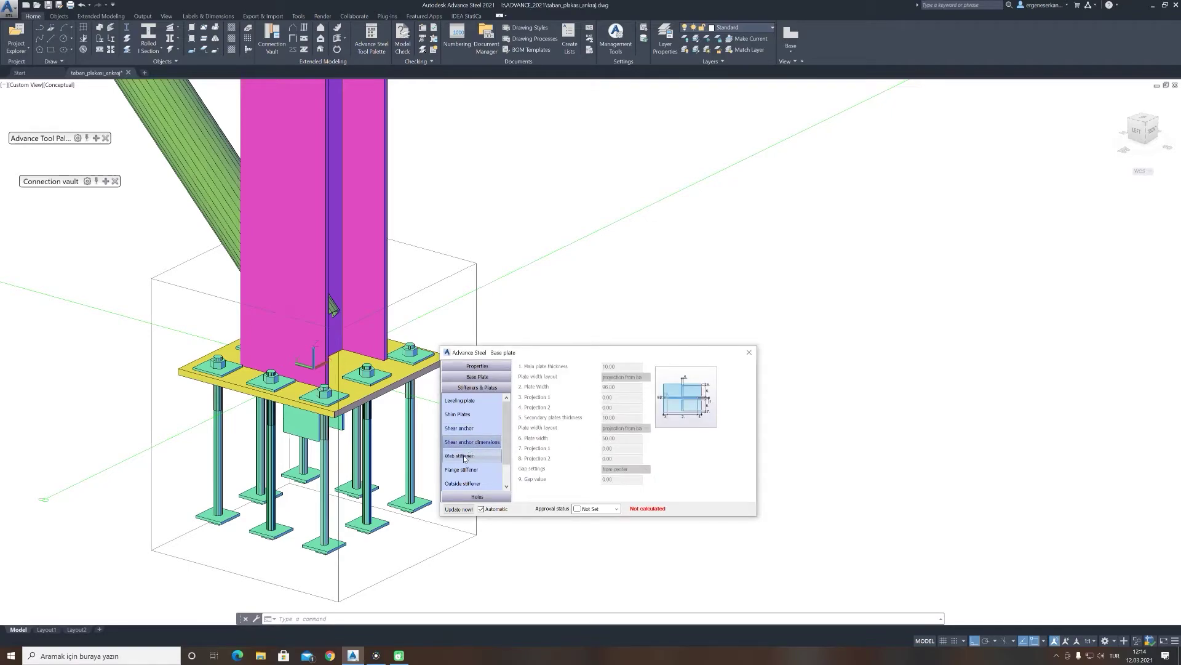
left_click(465, 458)
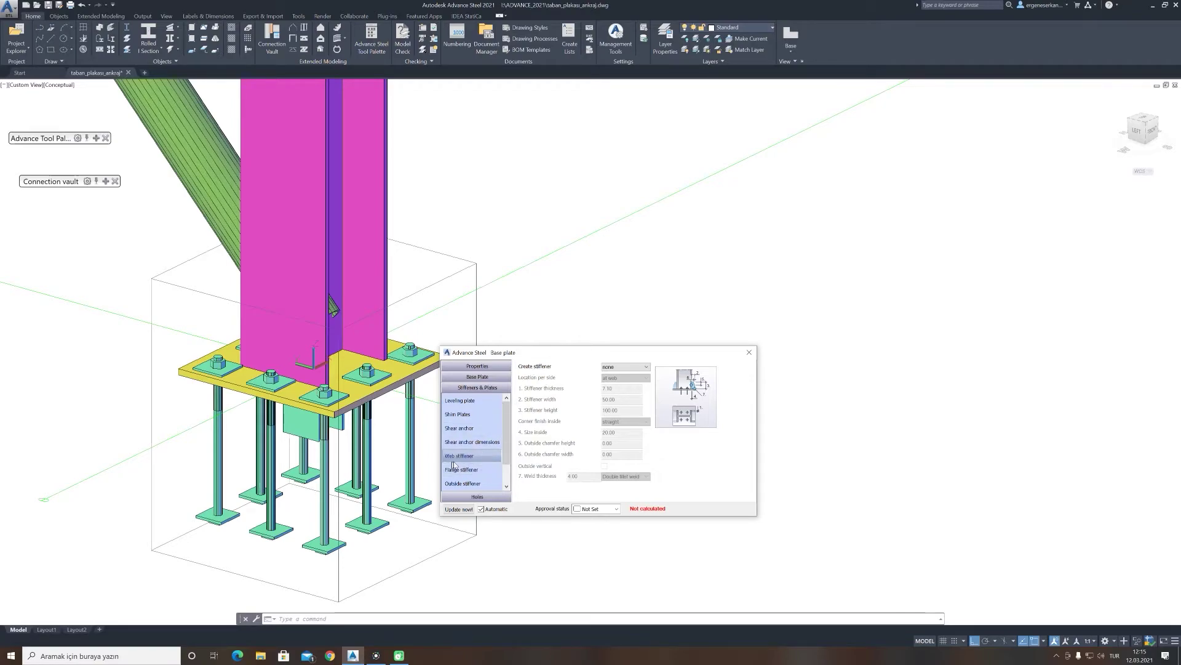
left_click(621, 367)
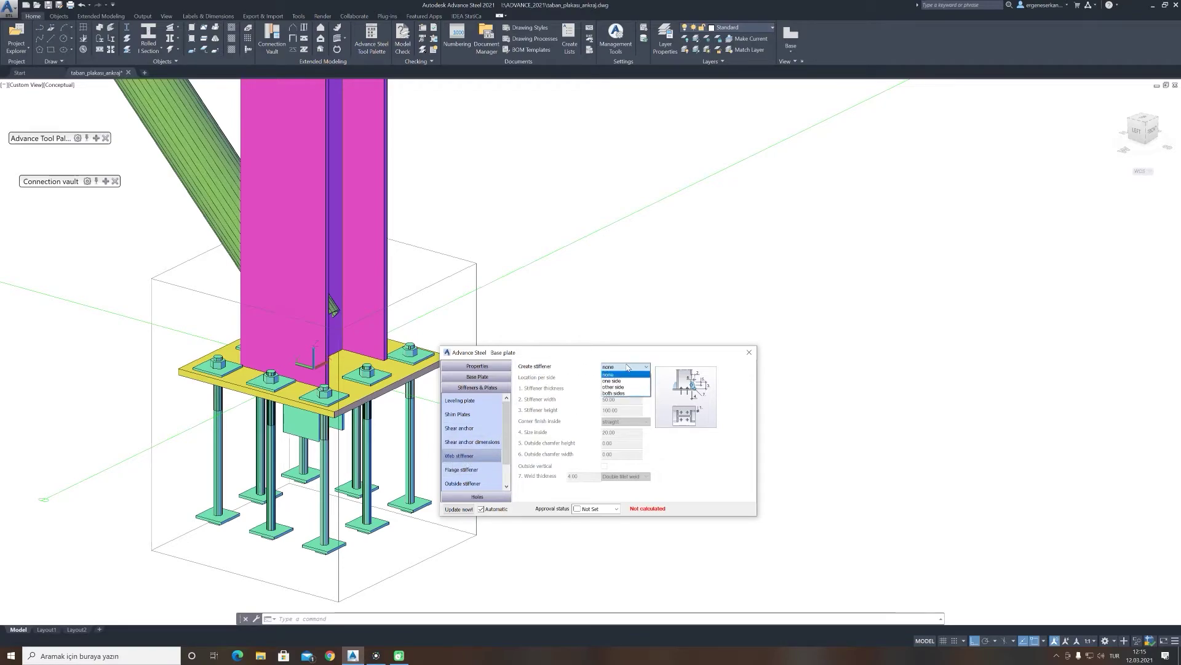
left_click(624, 393)
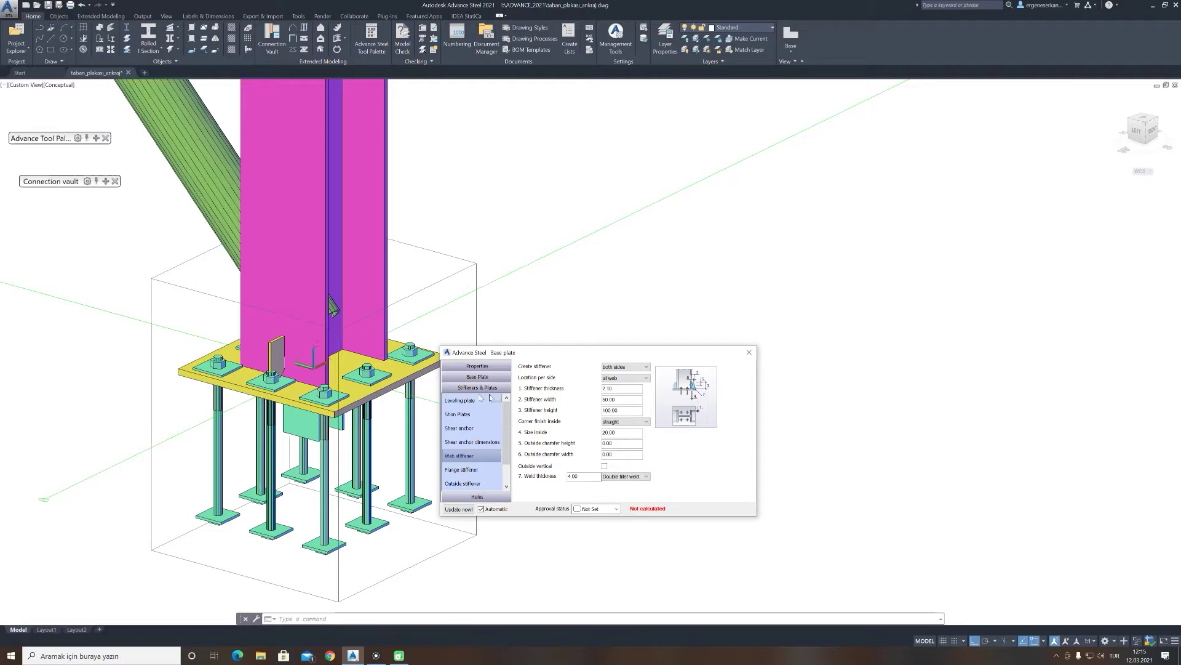
mouse_move(428, 348)
middle_mouse_down("shift")
mouse_move(343, 357)
mouse_move(381, 363)
middle_mouse_up("shift")
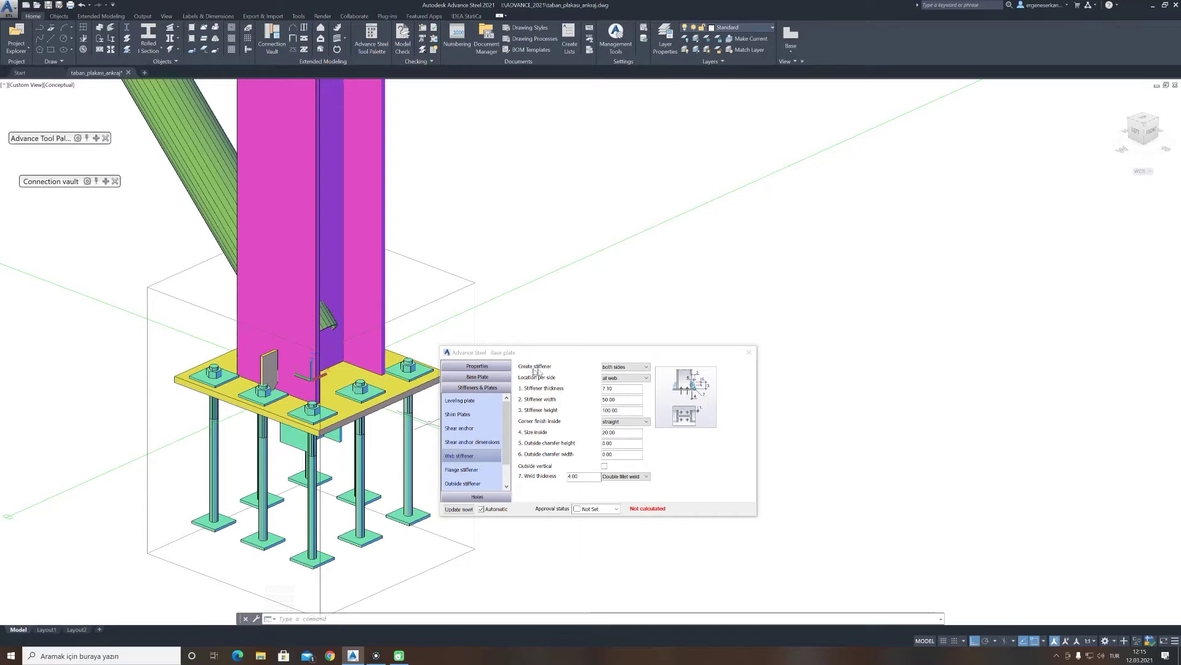
left_click(625, 367)
left_click(622, 373)
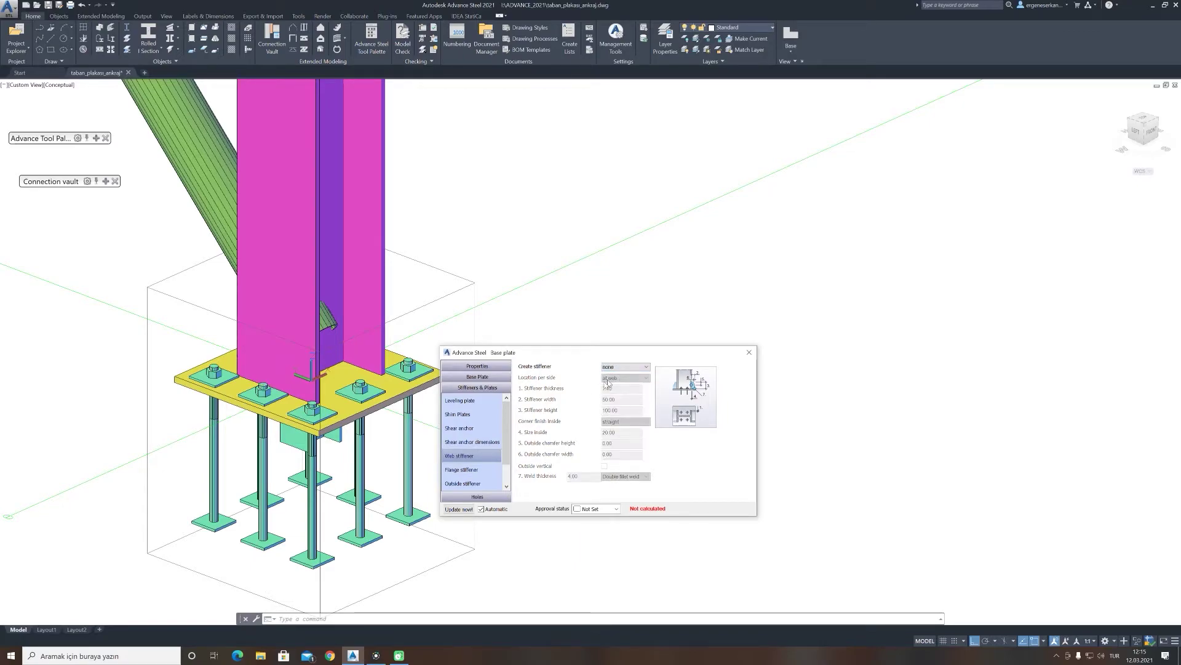
left_click(461, 483)
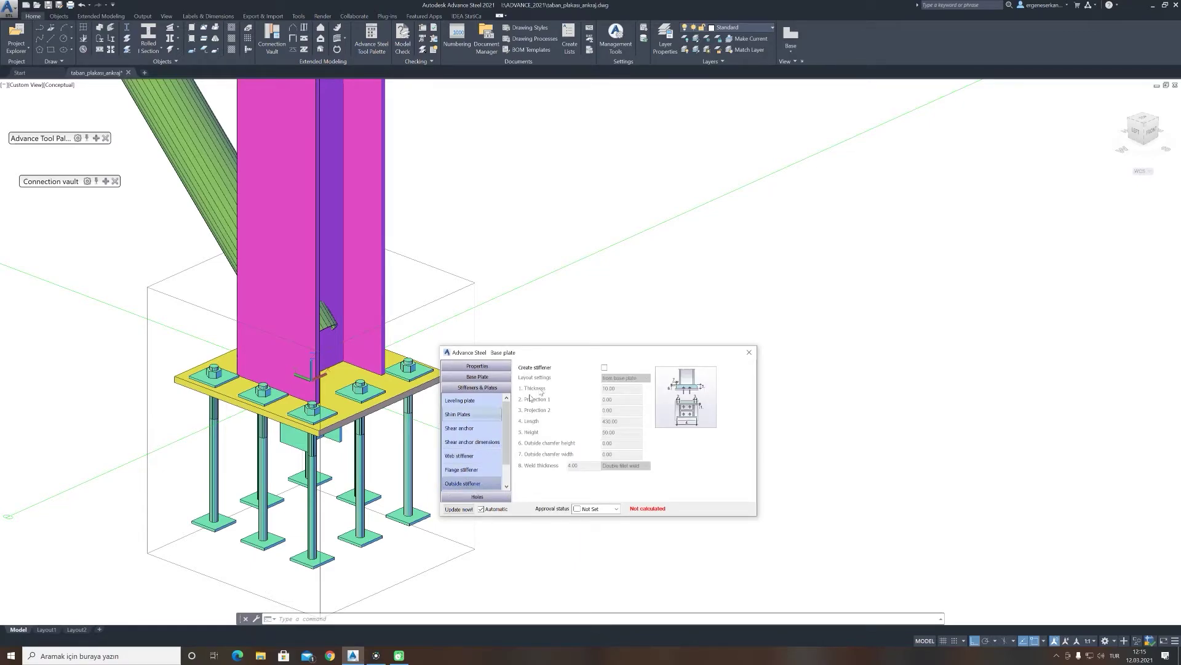
Step: Add outside stiffeners 150 high with 50 × 50 outside chamfers
left_click(605, 368)
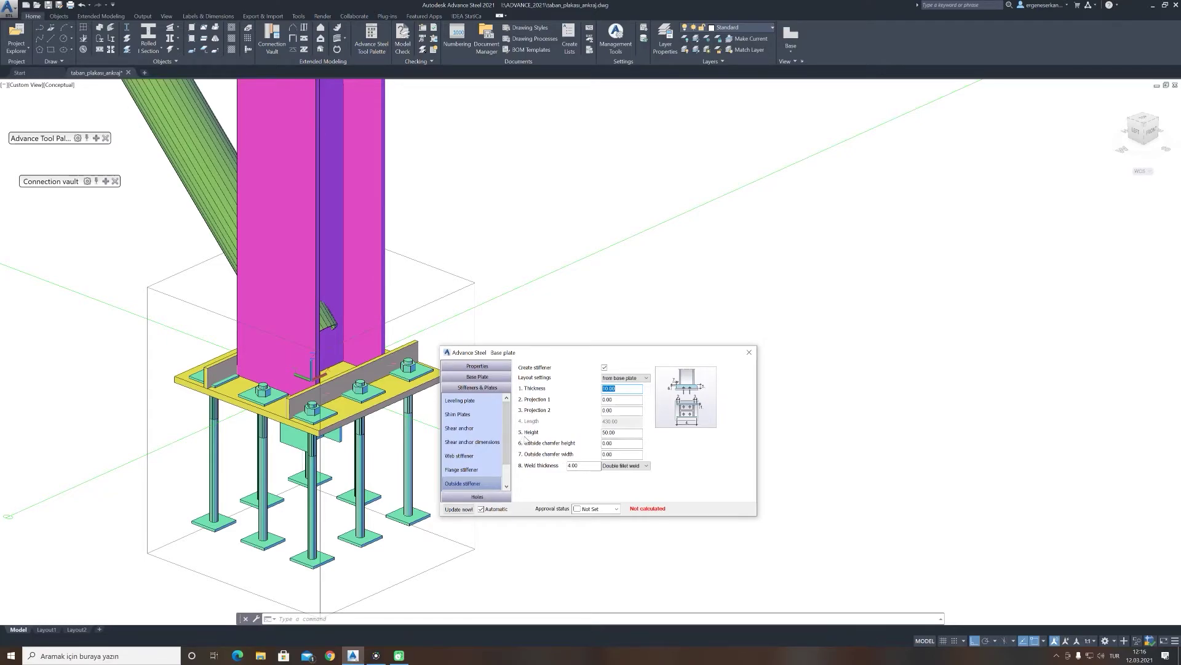
double_click(626, 432)
type("100")
key("Tab")
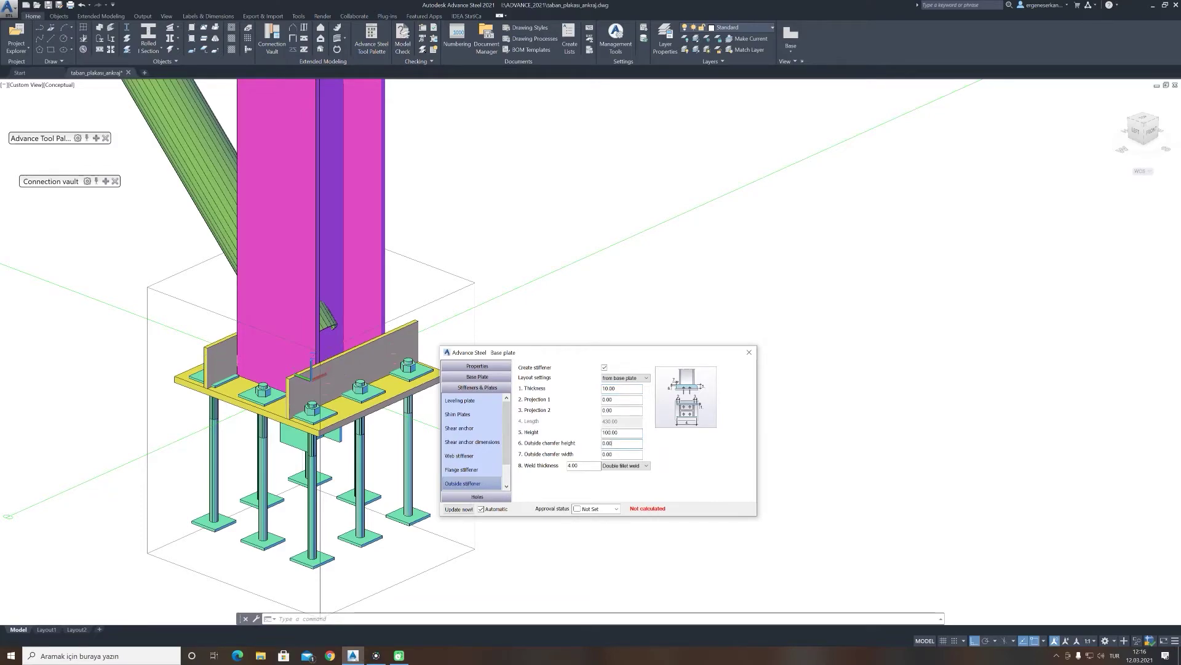
double_click(626, 434)
type("150")
key("Tab")
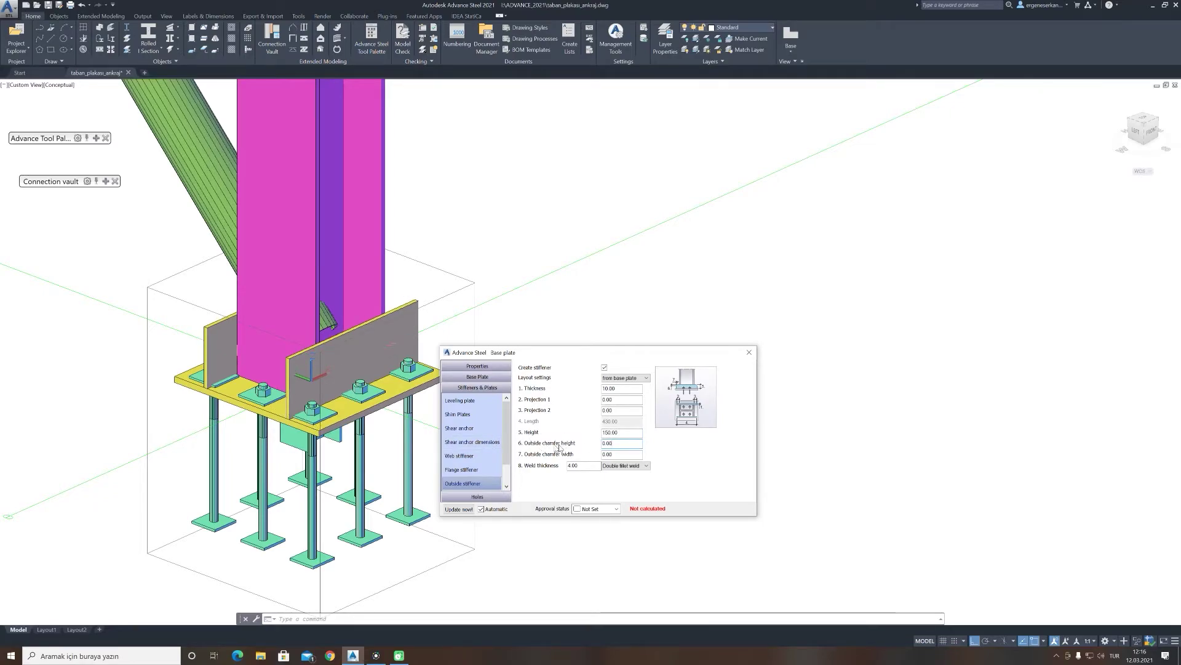
double_click(615, 443)
key("Tab")
key("shift+Tab")
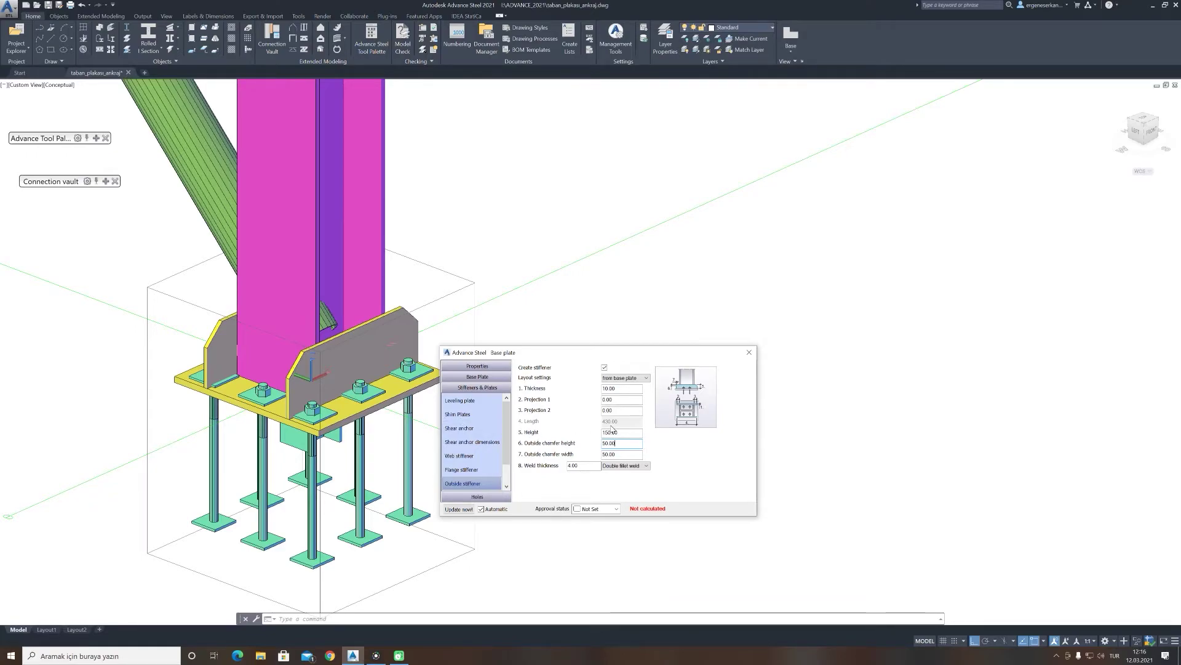
Step: Add flange stiffeners on both sides of the column
left_click(462, 470)
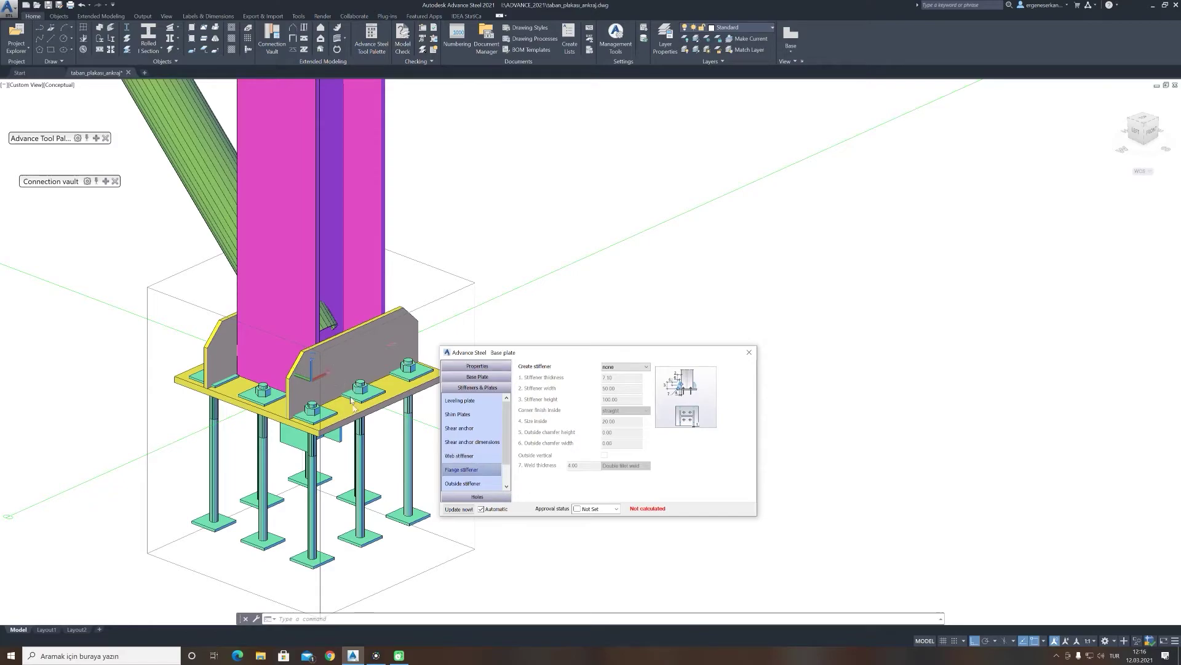
left_click(618, 368)
left_click(614, 397)
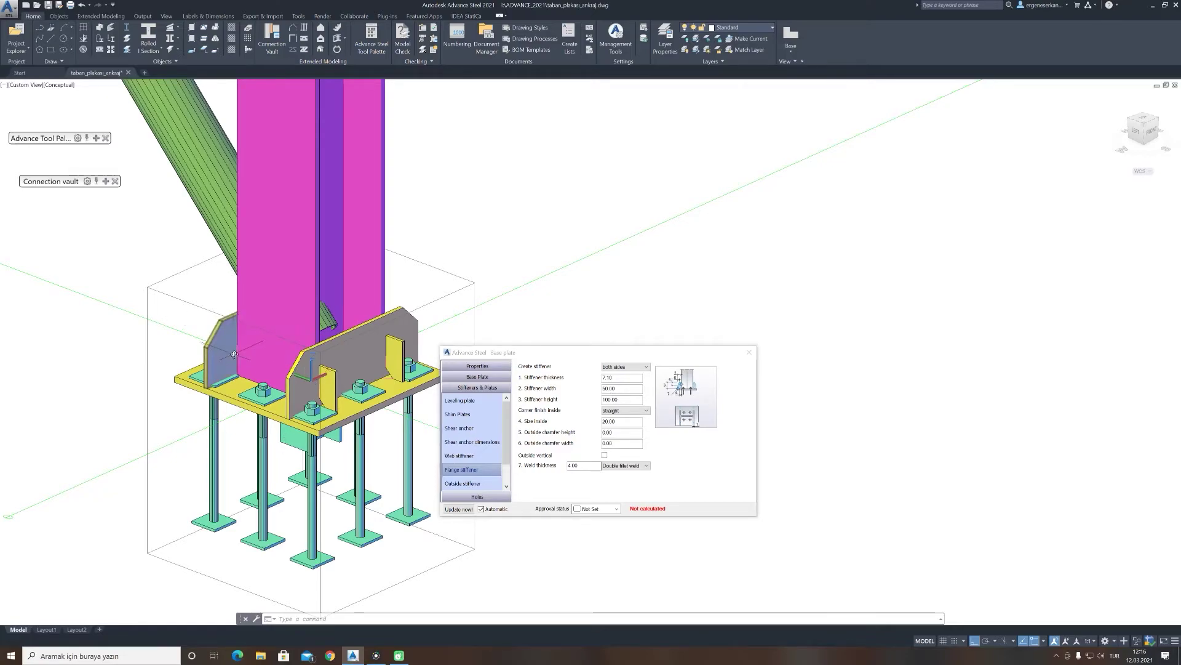
middle_click_drag(234, 355, 242, 352, "shift")
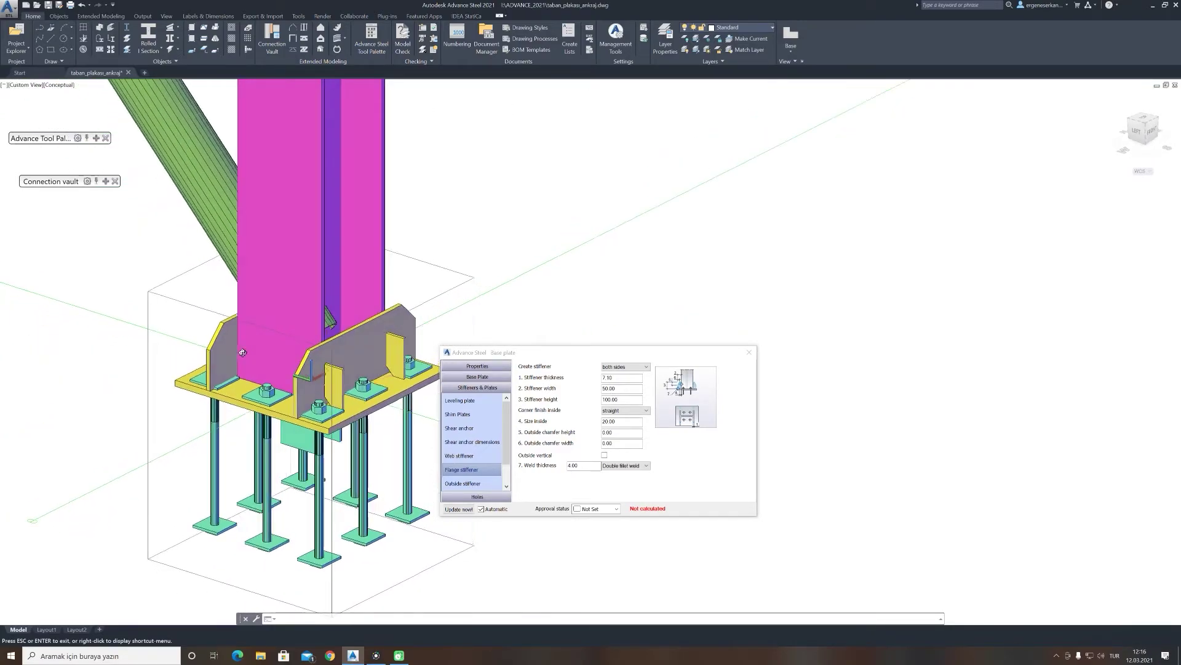
middle_click_drag(242, 352, 387, 434, "shift")
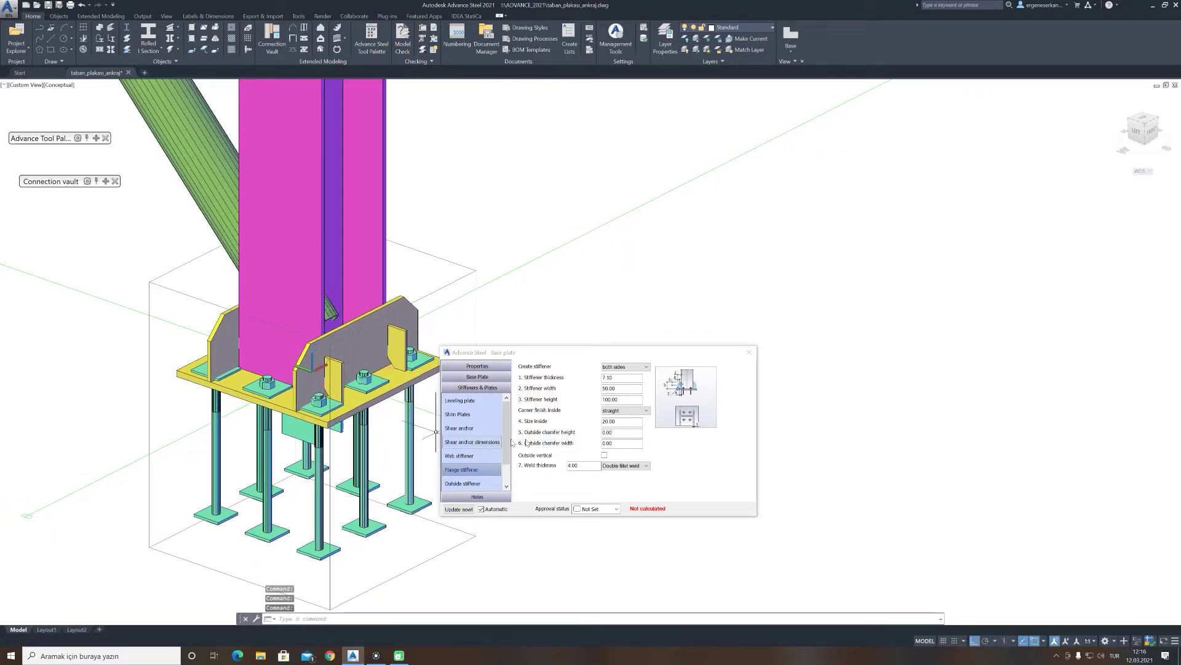
Step: Size the flange stiffeners: thickness 10, height 150, width 90, chamfers 50
double_click(631, 376)
type("10")
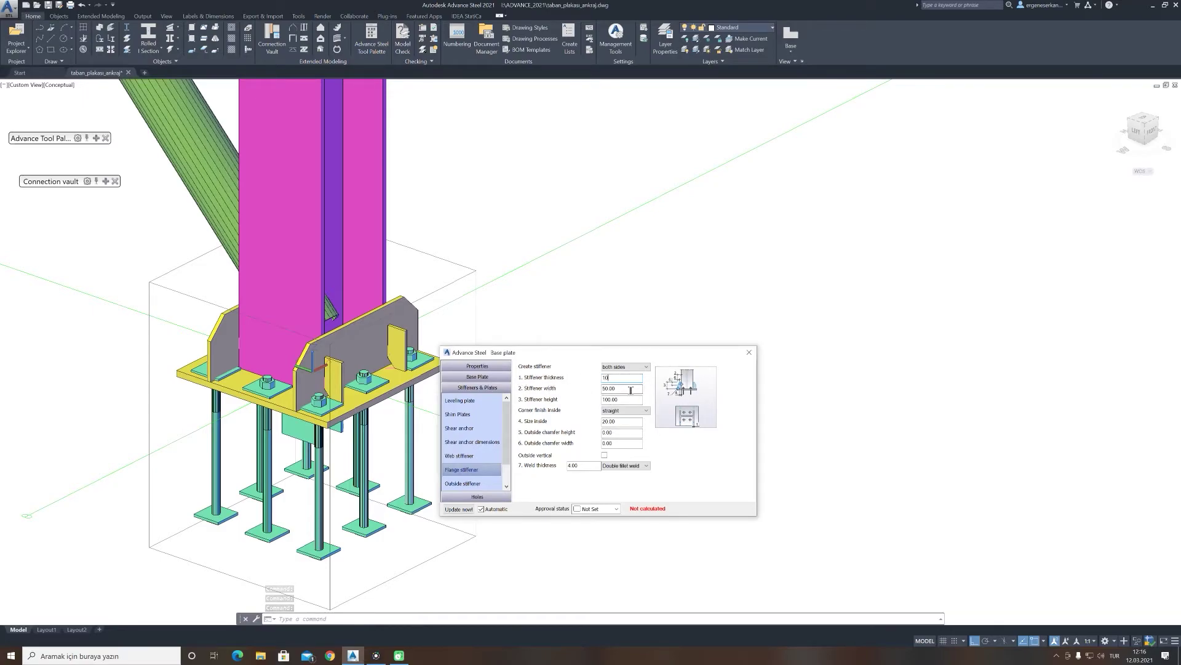
key("Tab")
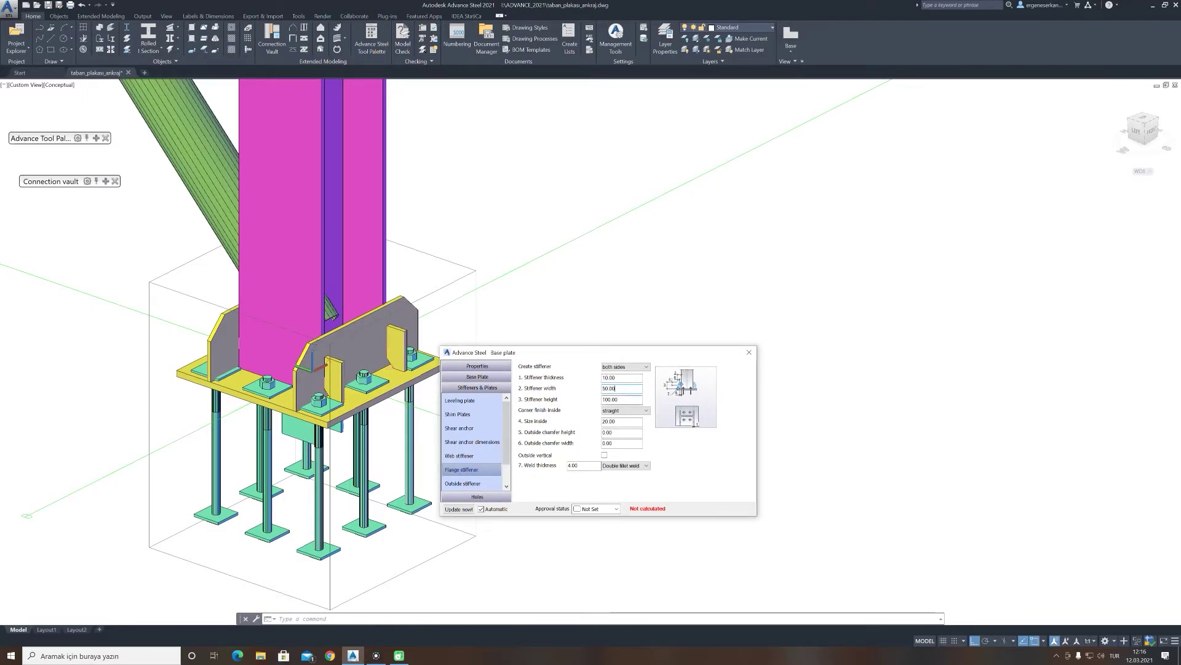
key("Tab")
type("15")
left_click(634, 388)
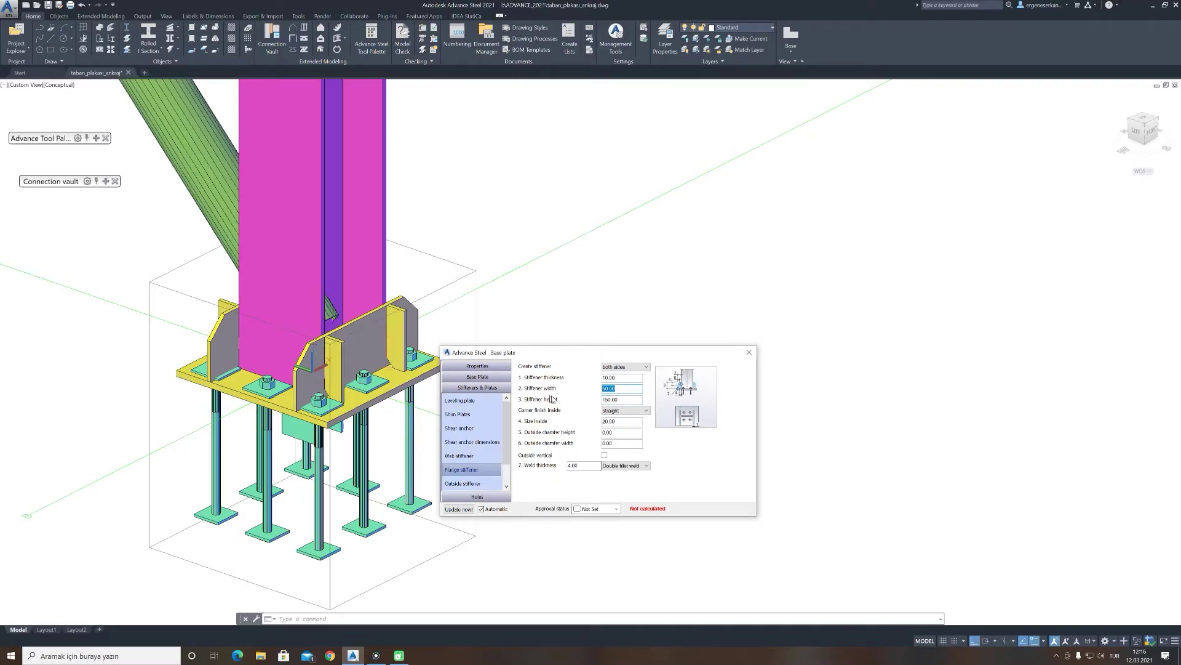
key("shift+Tab")
type("50")
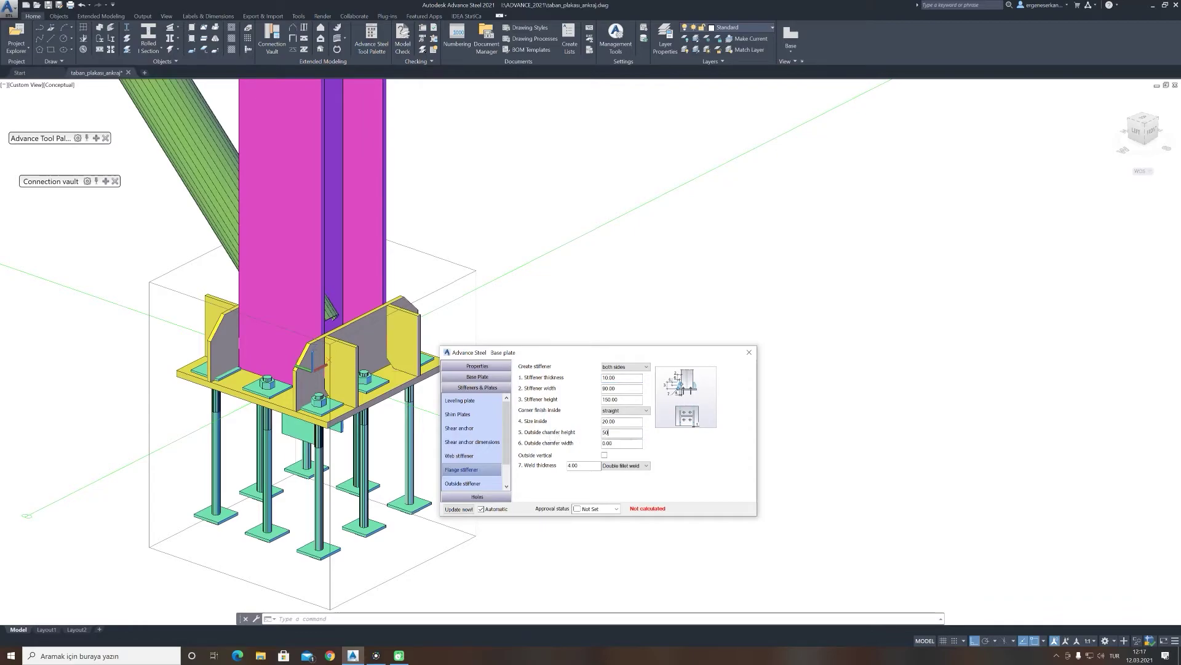
key("Tab")
type("50")
key("shift+Tab")
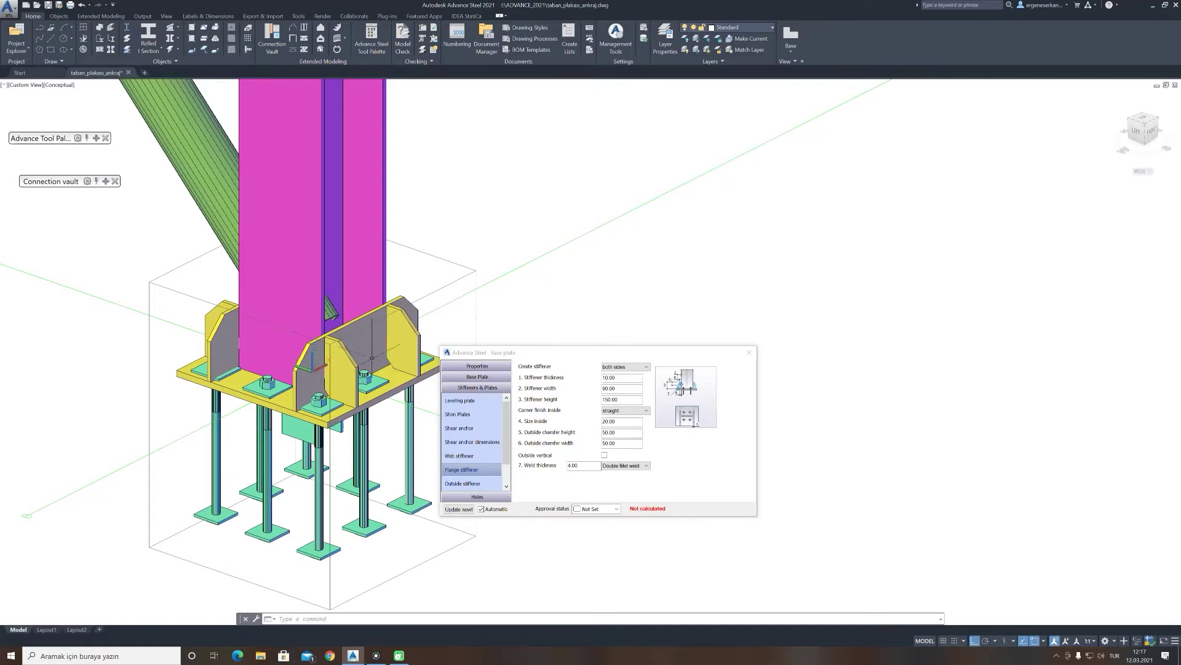
mouse_move(625, 302)
middle_mouse_down("shift")
mouse_move(237, 434)
mouse_move(539, 403)
mouse_move(334, 441)
mouse_move(346, 432)
middle_mouse_up("shift")
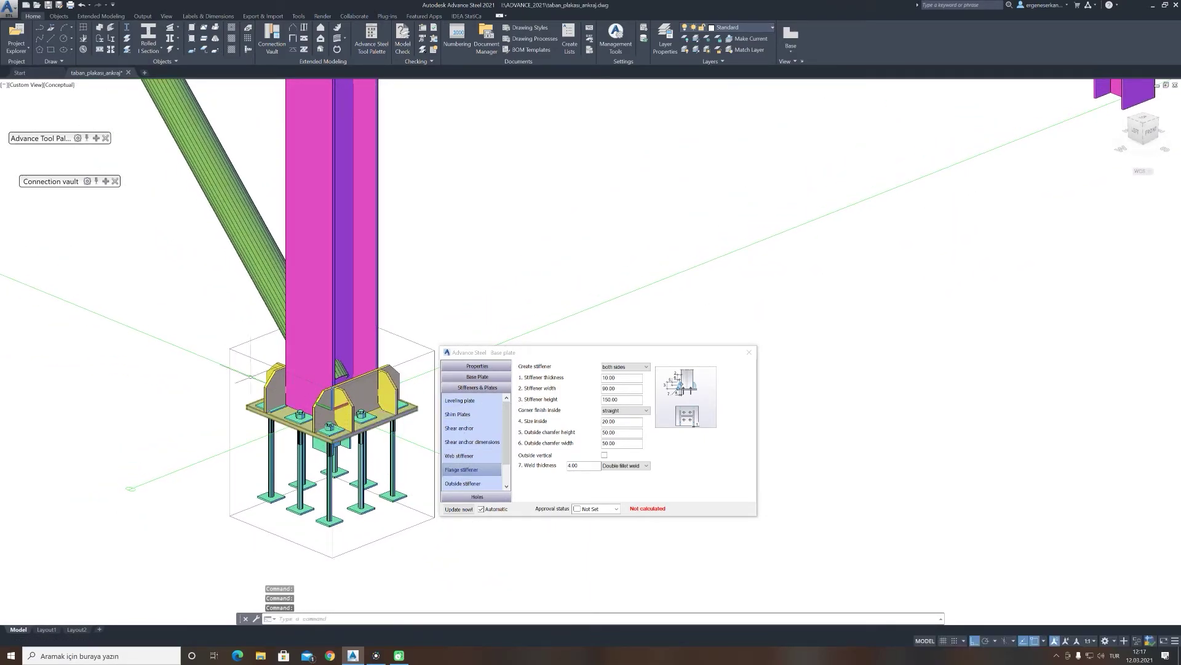
scroll(178, 363, "down", 5)
scroll(176, 386, "up", 1)
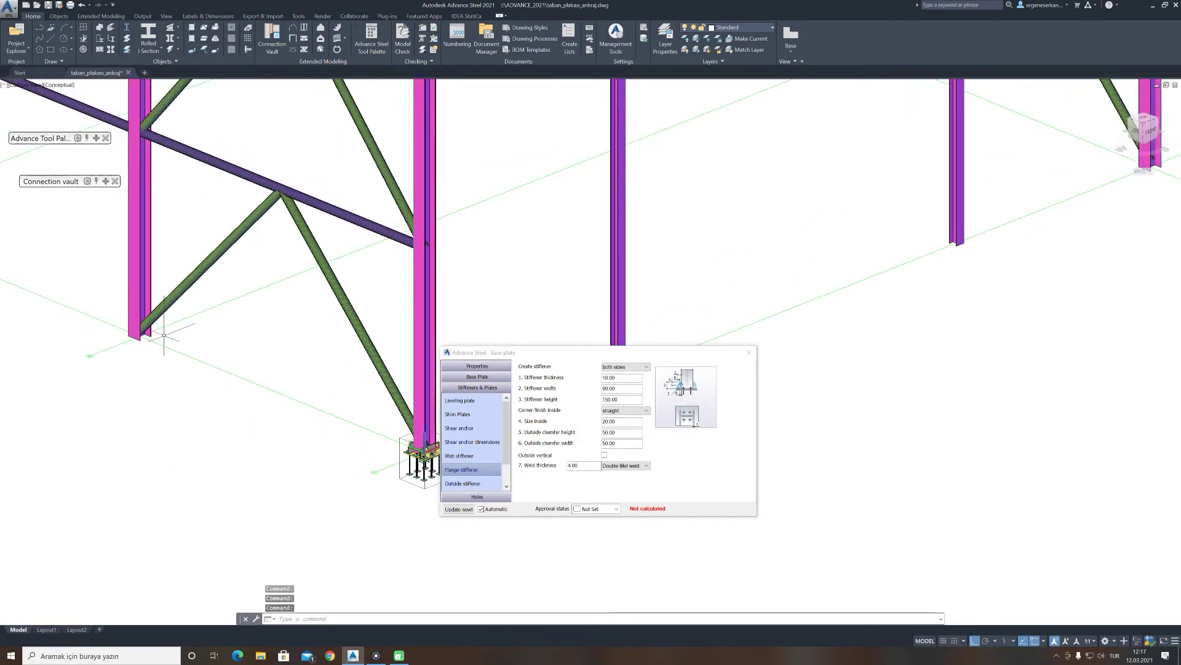
scroll(274, 427, "up", 2)
scroll(275, 427, "up", 1)
scroll(336, 440, "up", 1)
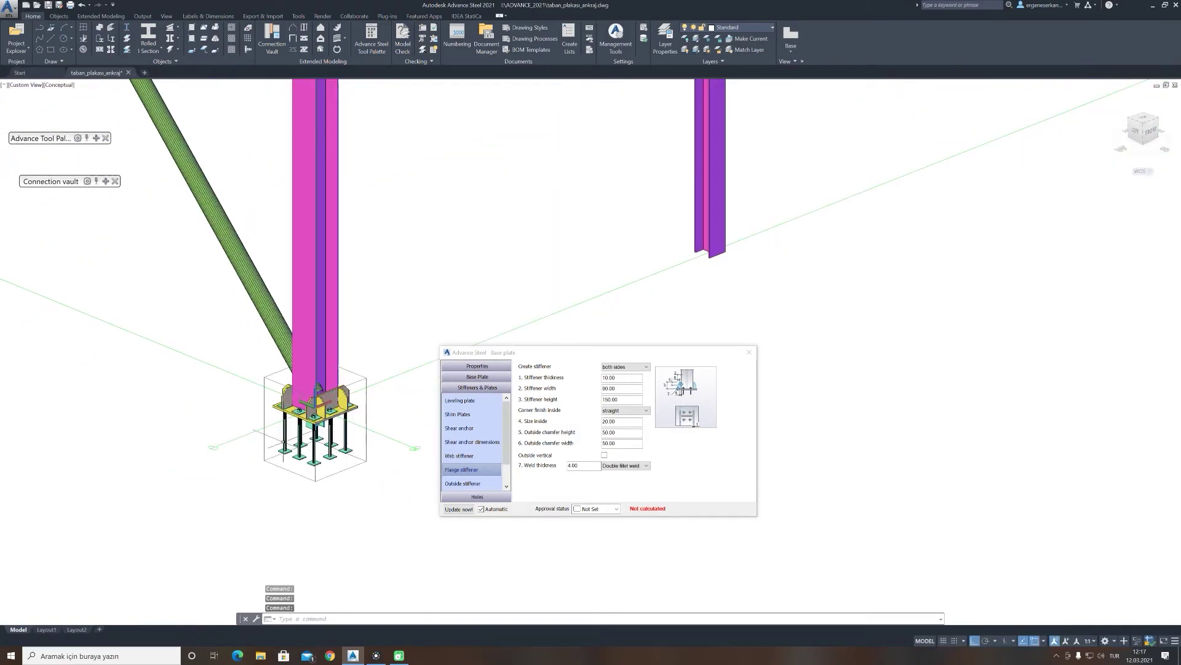
scroll(357, 442, "up", 1)
scroll(364, 443, "up", 2)
scroll(365, 443, "up", 1)
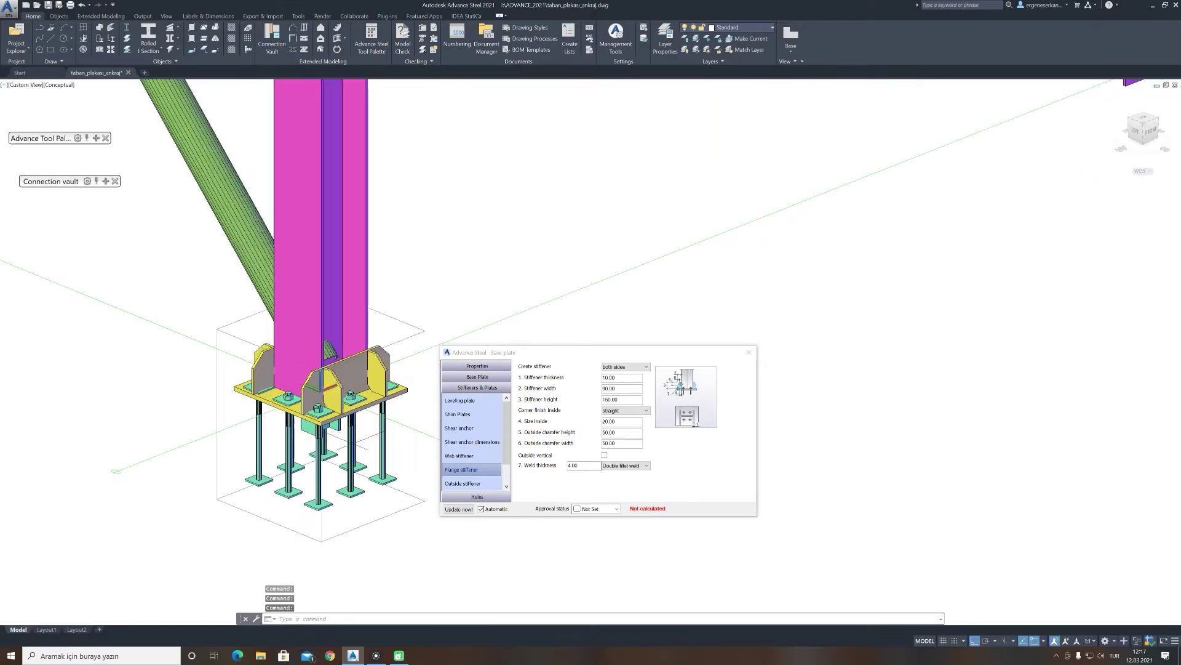
scroll(338, 446, "up", 2)
scroll(350, 422, "up", 2)
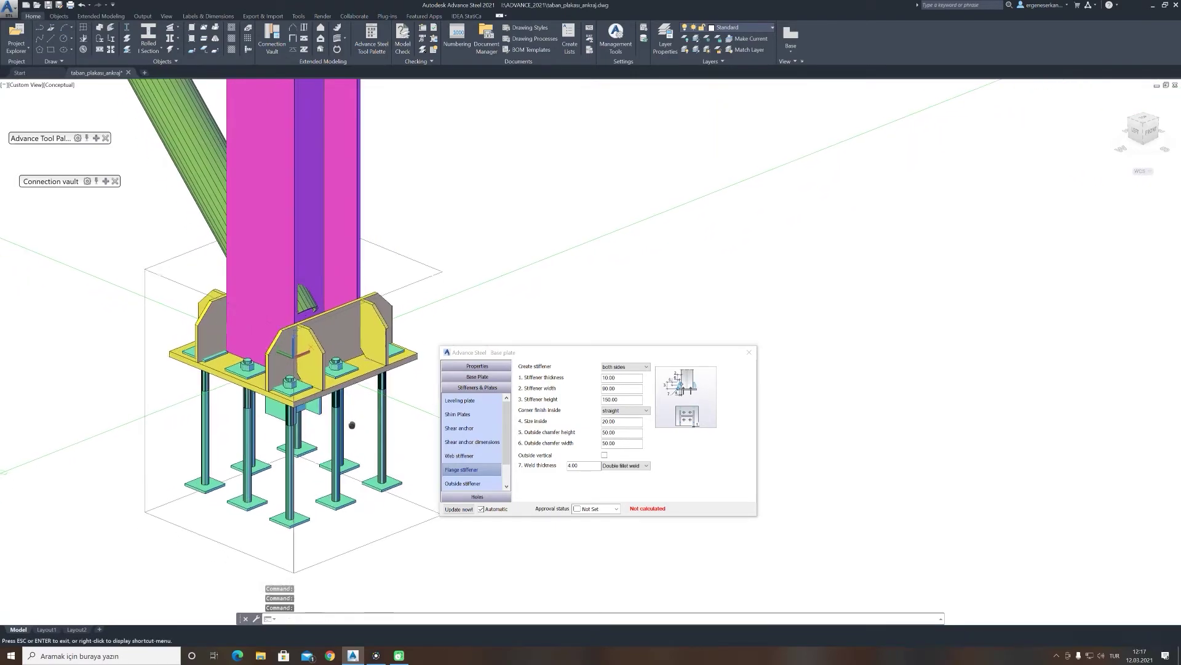
scroll(351, 422, "up", 1)
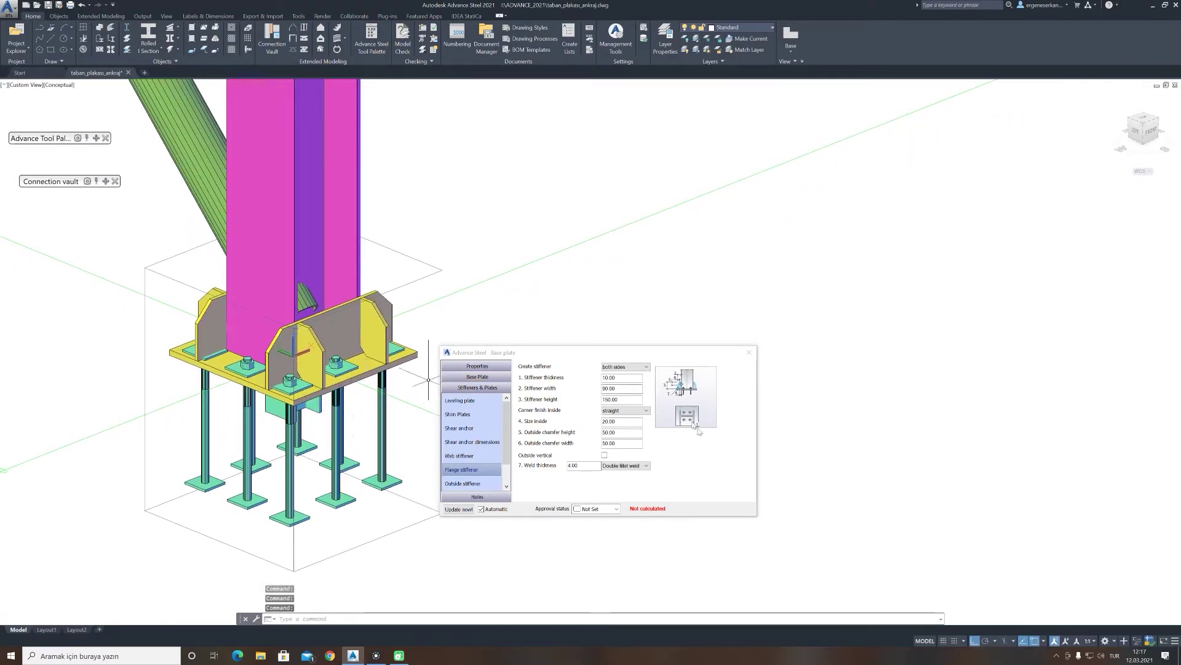
Step: Save the base plate settings as an HEA240 library entry and close the dialog
left_click(476, 366)
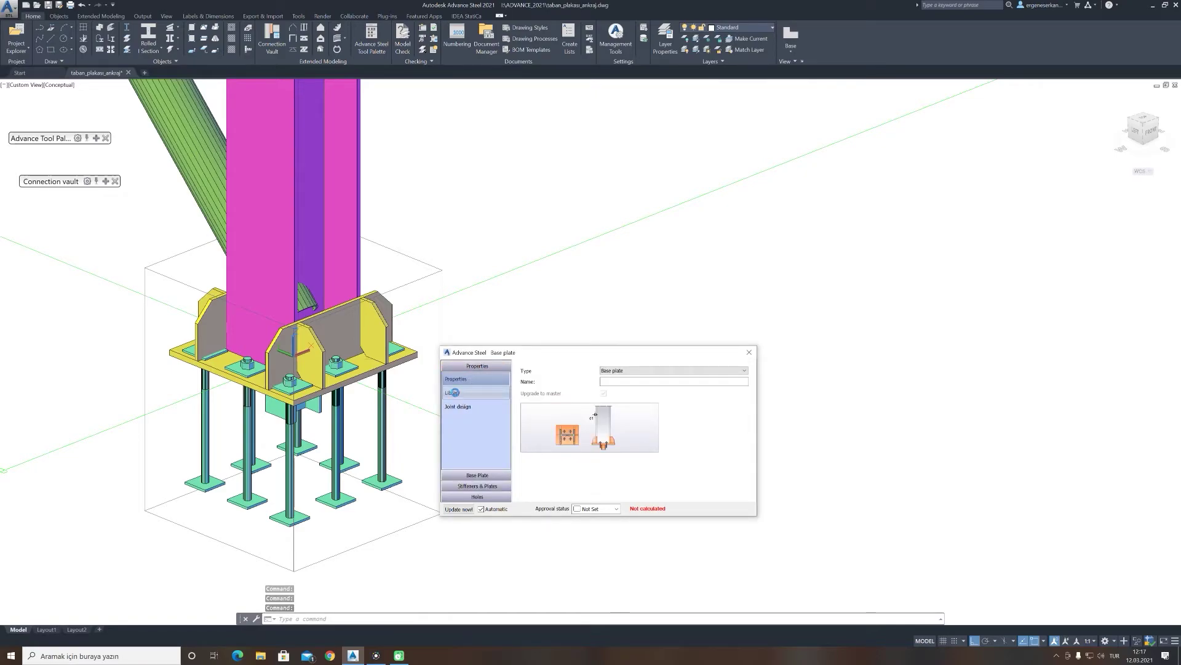
left_click(454, 392)
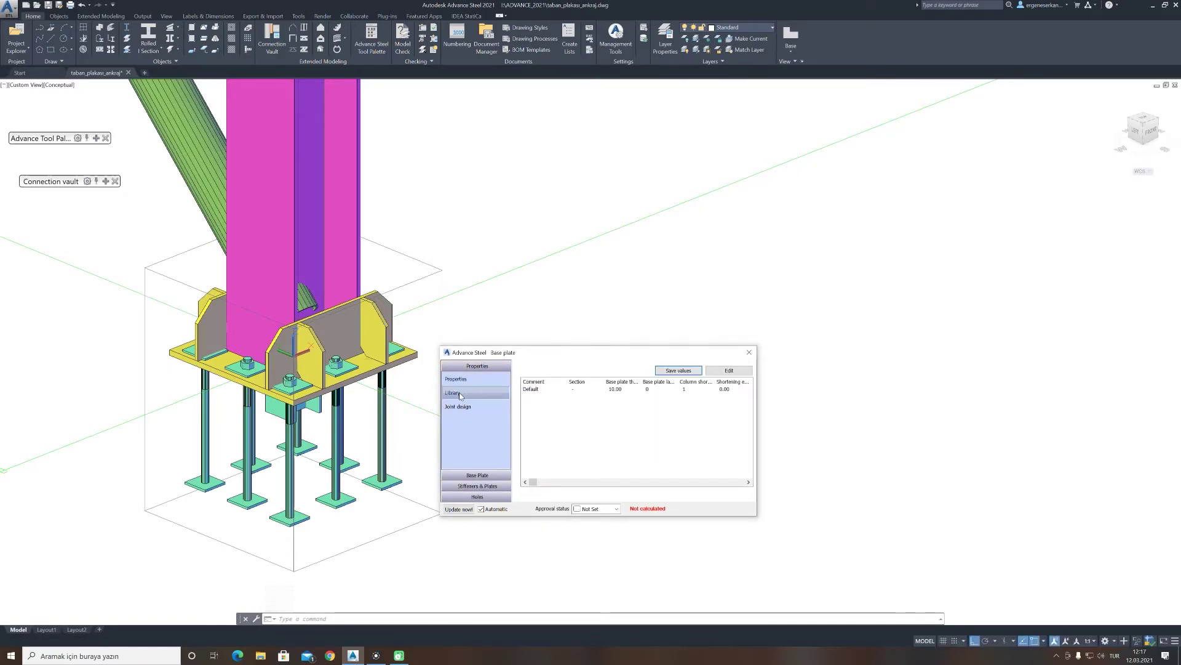
left_click(683, 370)
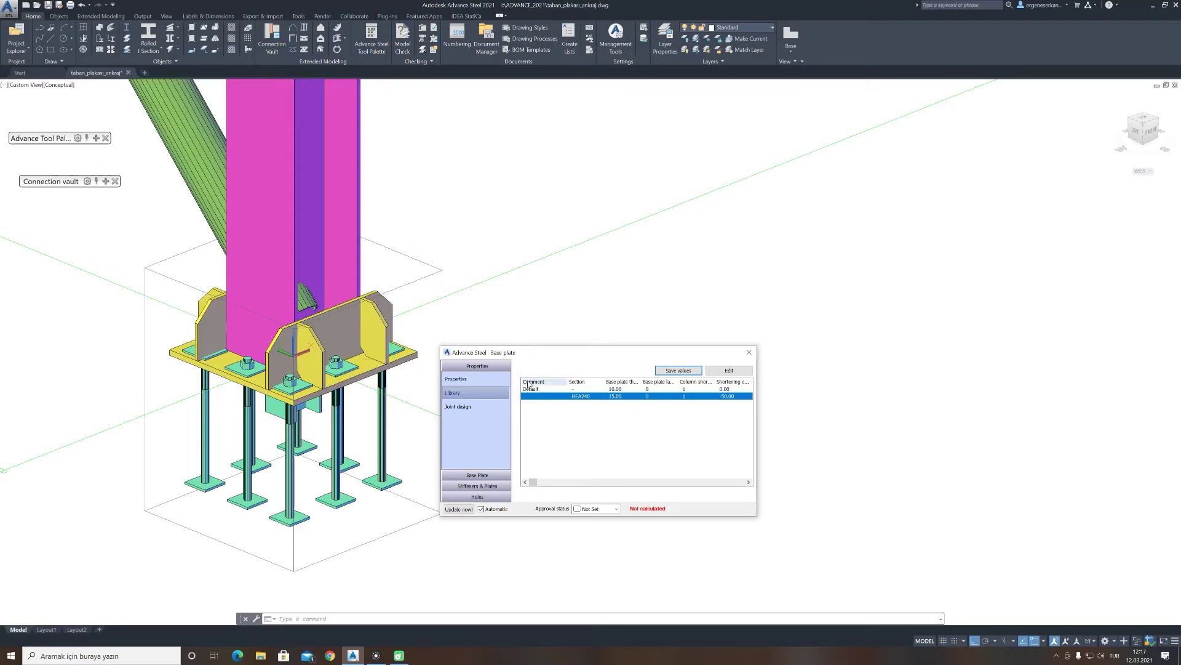
left_click(750, 354)
Step: Place a base plate on the next wall column, declining extra concrete
left_click(529, 338)
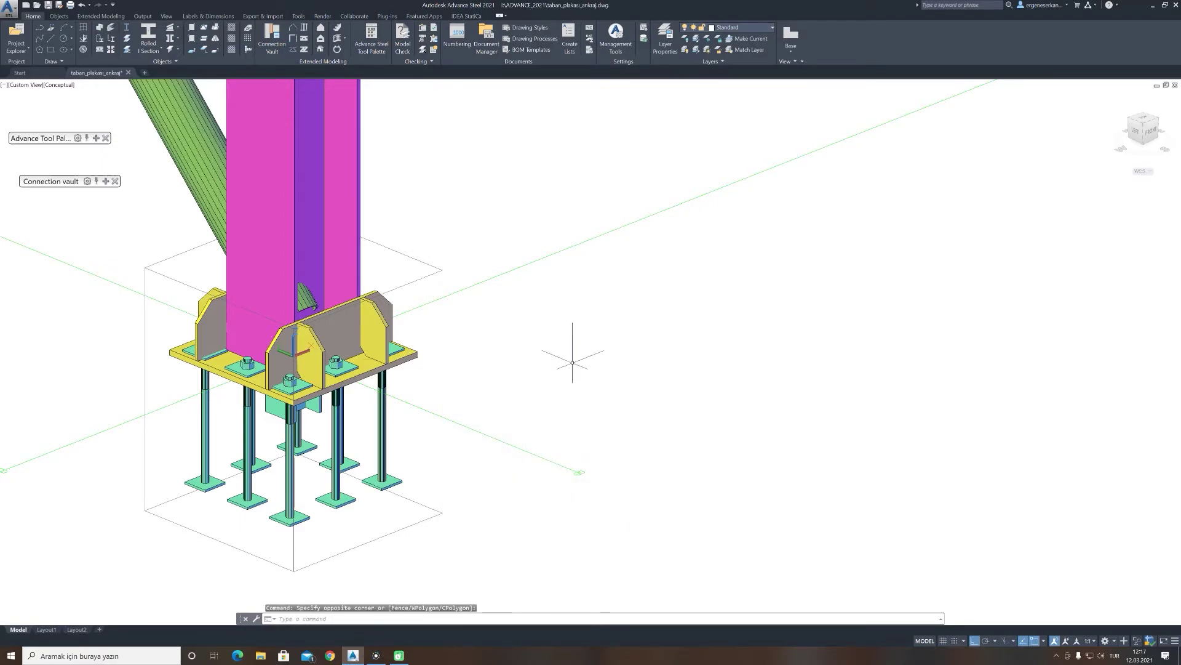
scroll(624, 378, "down", 5)
left_click(441, 427)
scroll(422, 395, "up", 1)
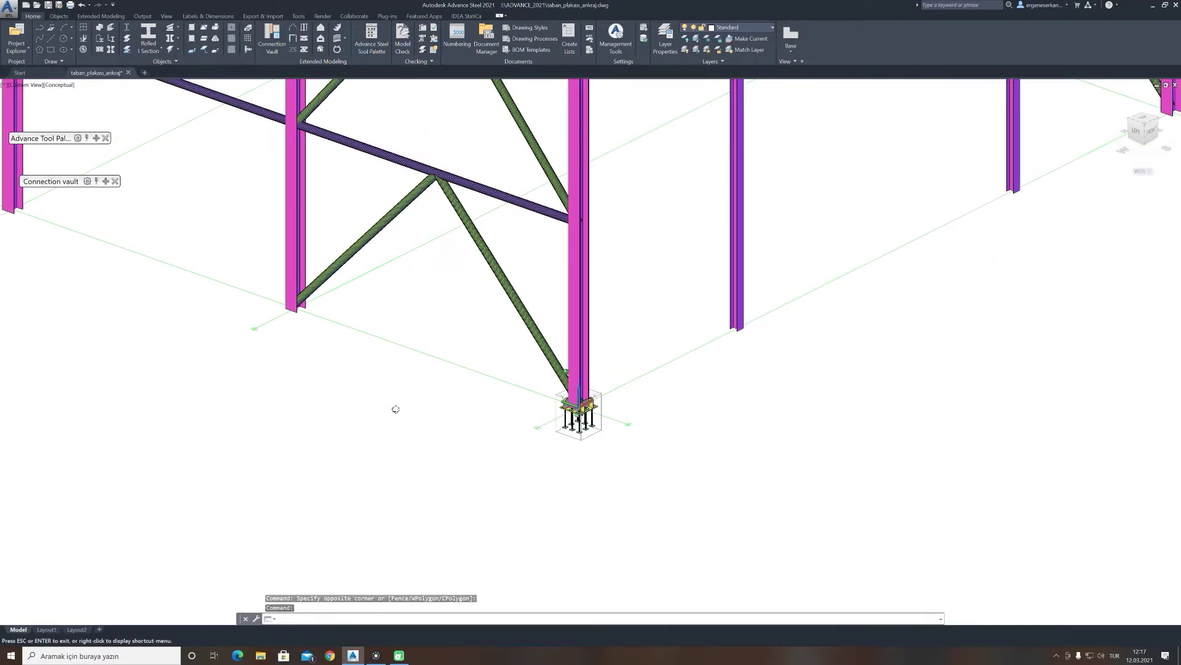
scroll(395, 409, "up", 1)
scroll(400, 375, "up", 1)
scroll(361, 382, "up", 1)
scroll(295, 338, "up", 1)
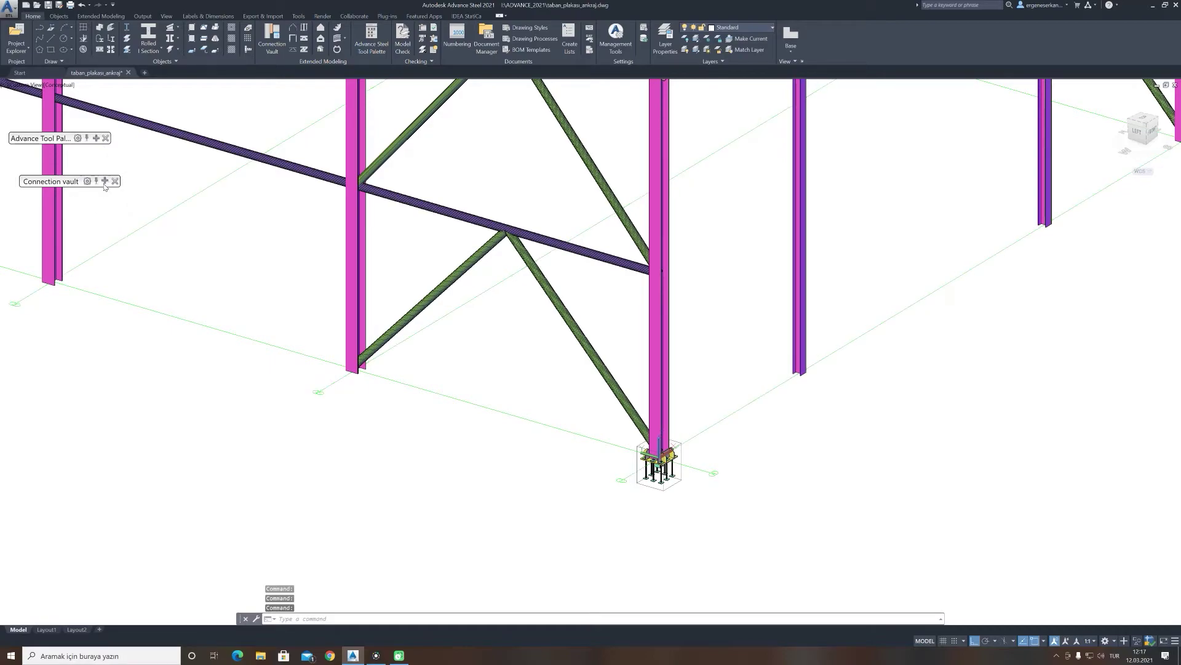
left_click(75, 221)
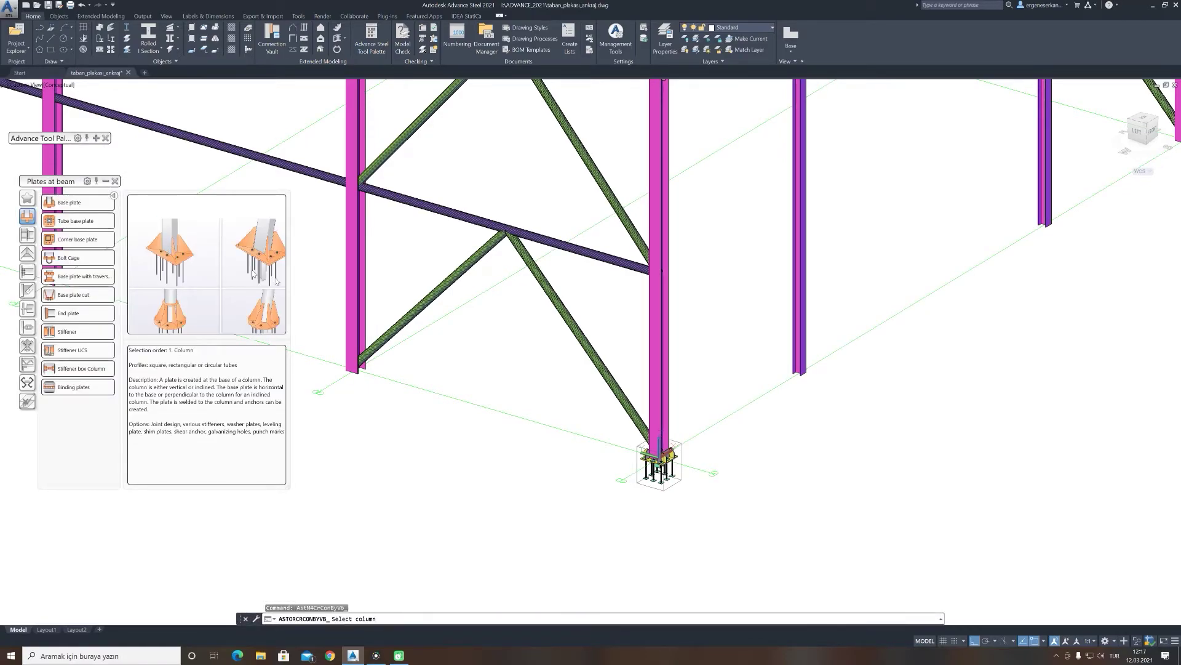
left_click(353, 314)
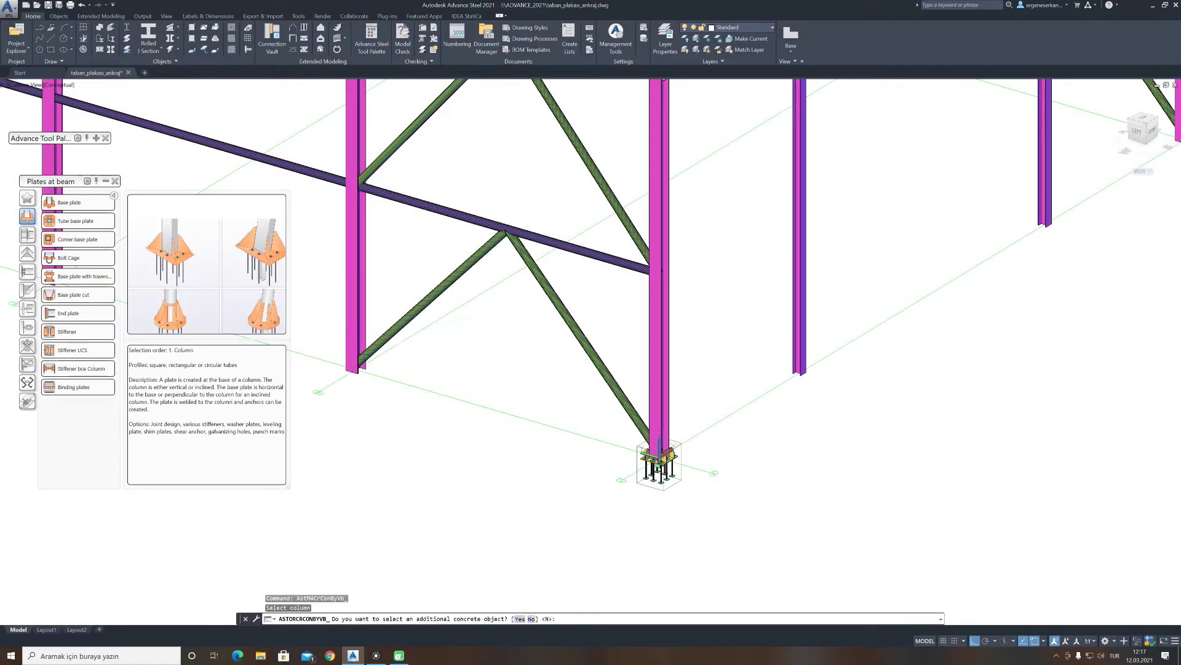
type("n")
key("Return")
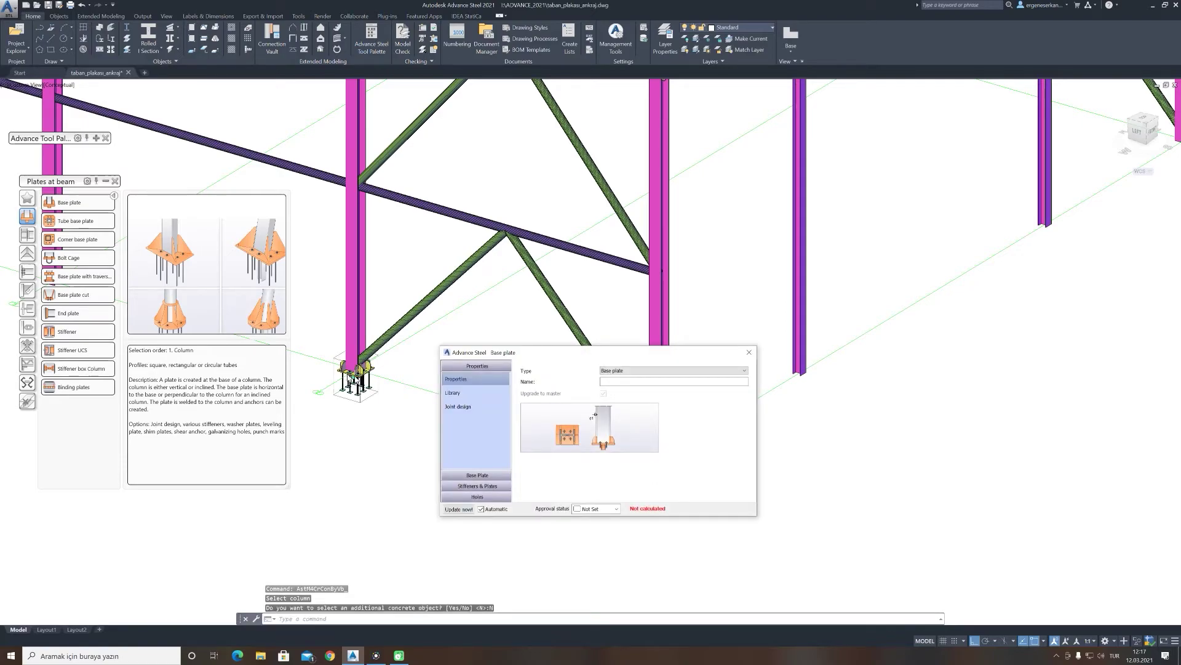
Step: Close the second column's base plate dialog
scroll(357, 367, "up", 2)
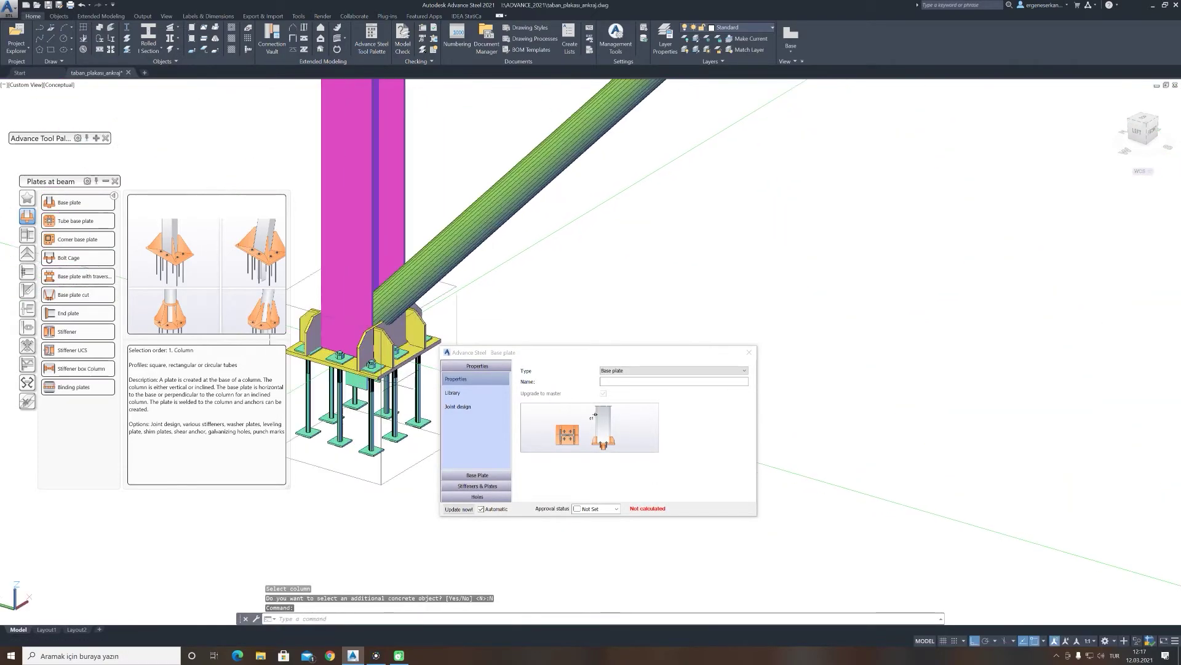
scroll(357, 366, "up", 6)
scroll(356, 366, "down", 2)
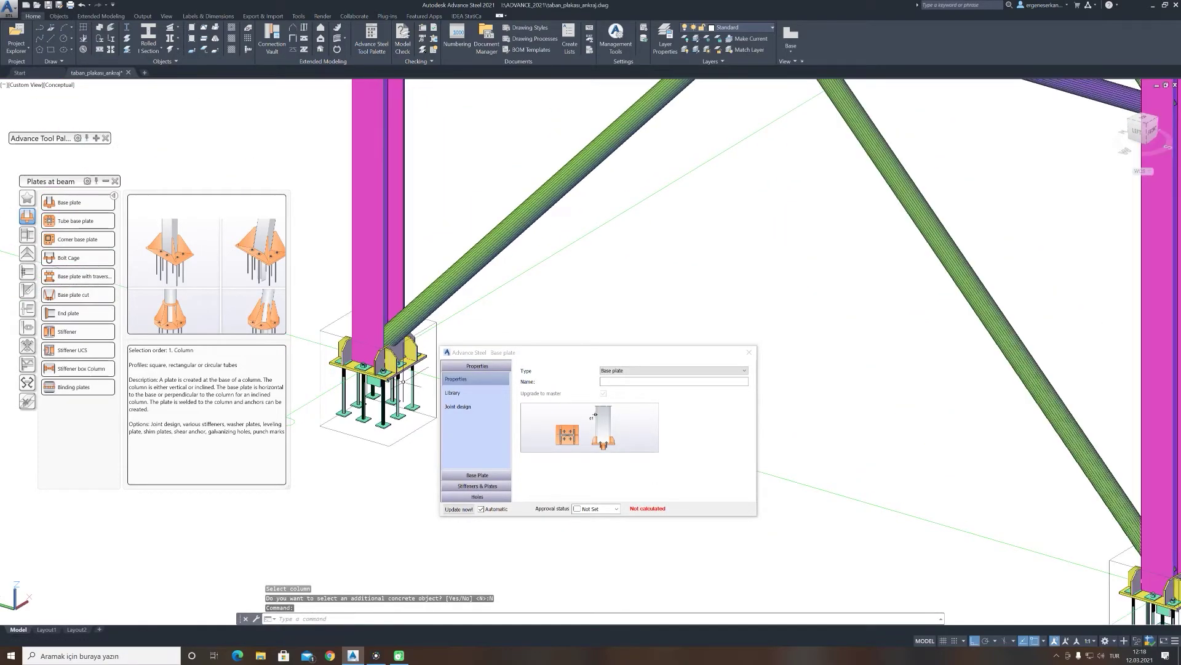
left_click(750, 352)
middle_click_drag(400, 362, 627, 409)
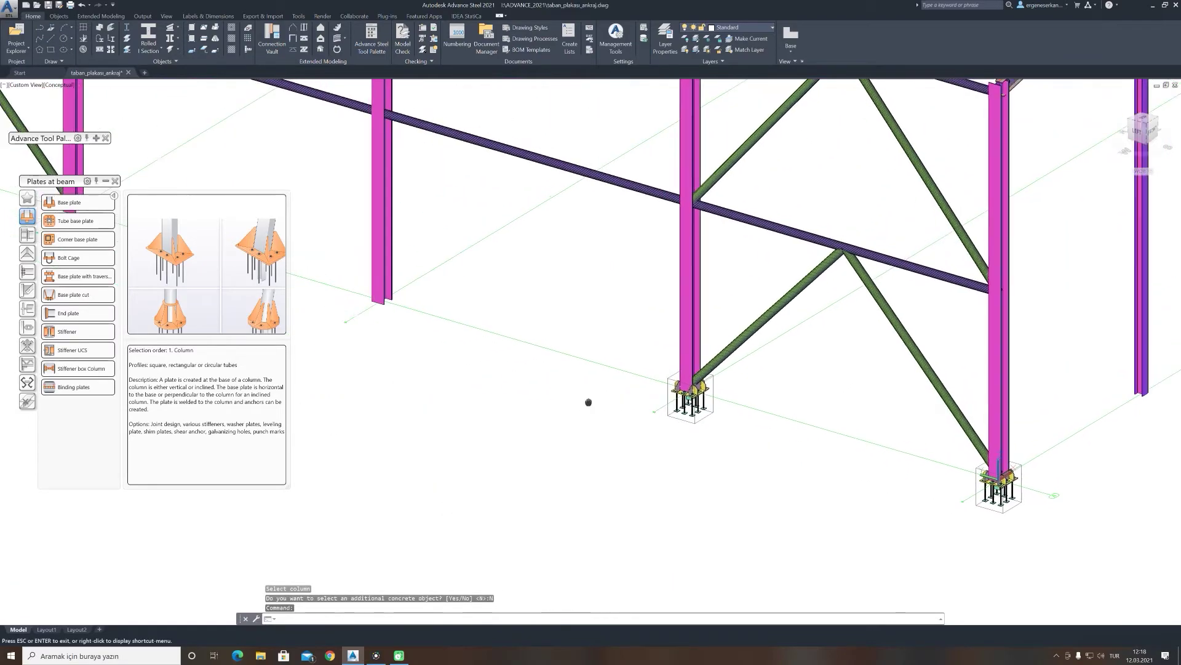
Step: Add a base plate to the next wall column, keeping the HEA240 library settings
left_click(76, 204)
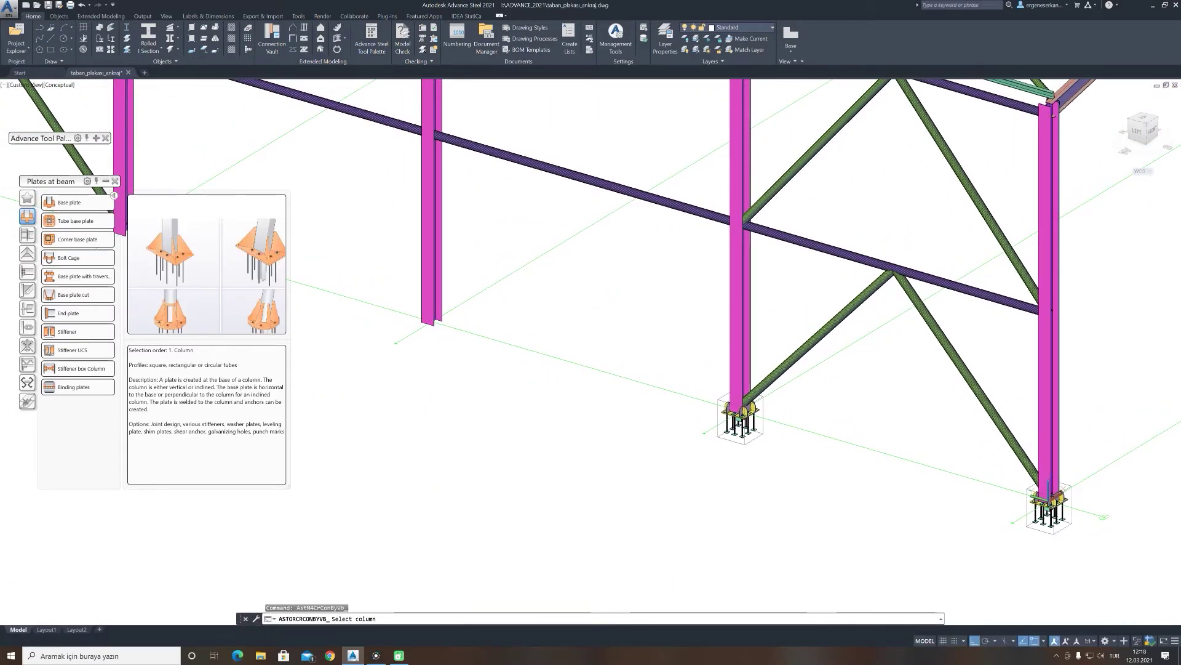
left_click(434, 315)
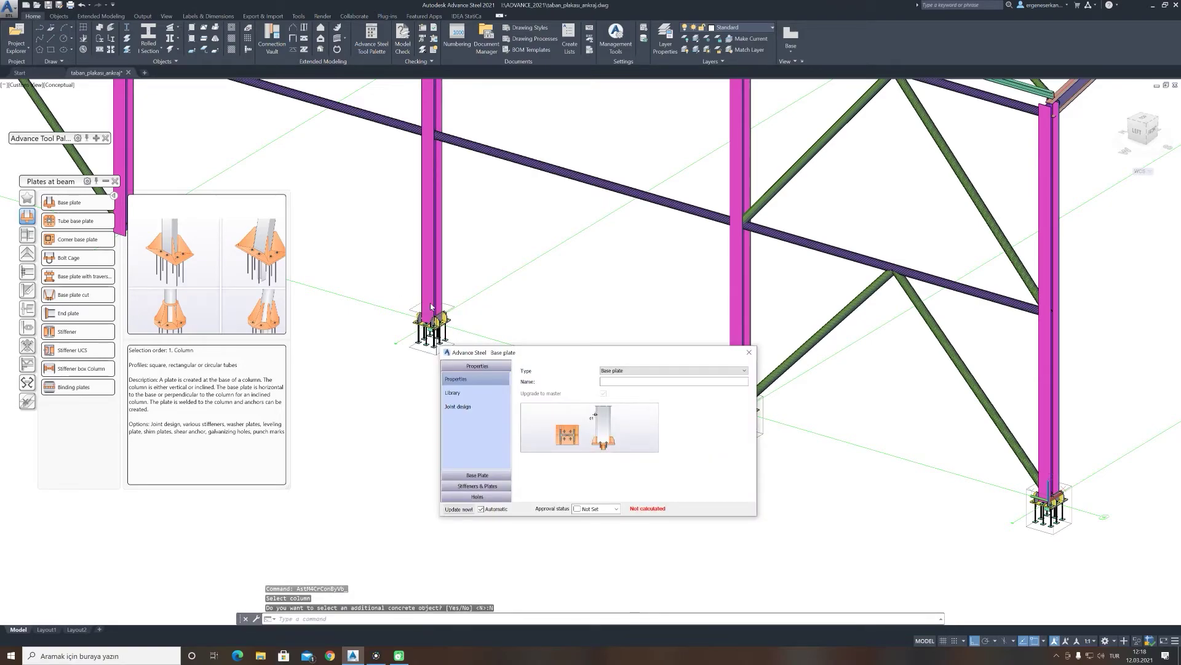
left_click_drag(541, 355, 588, 319)
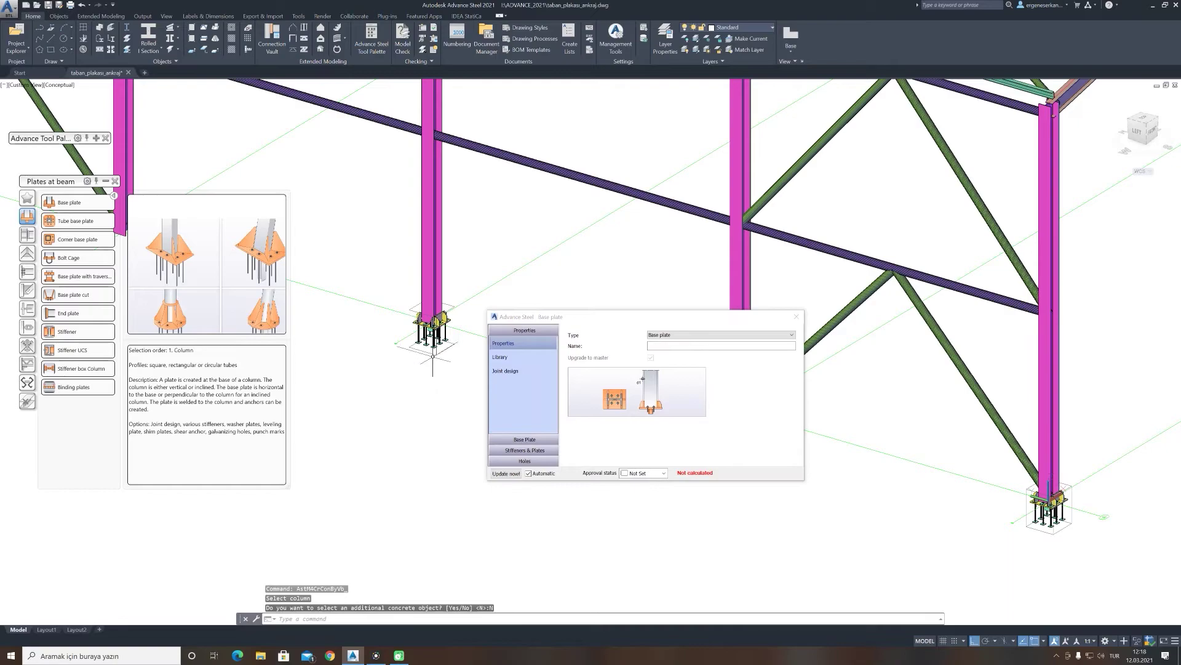
scroll(1052, 452, "up", 3)
scroll(438, 420, "up", 3)
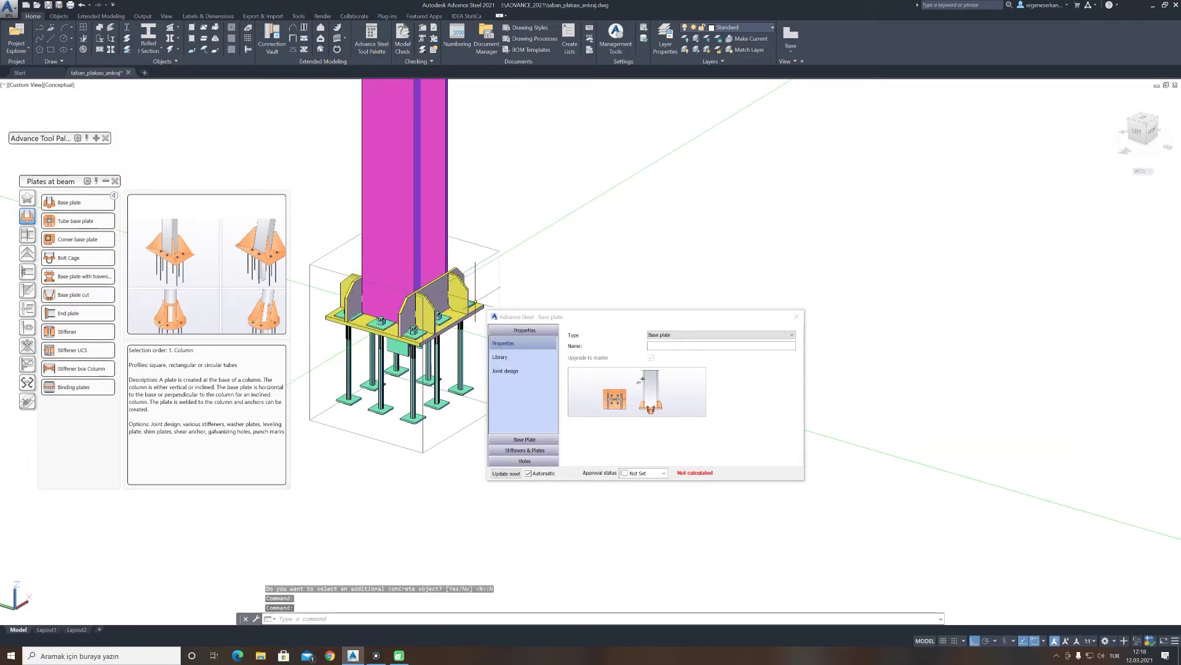
left_click(508, 356)
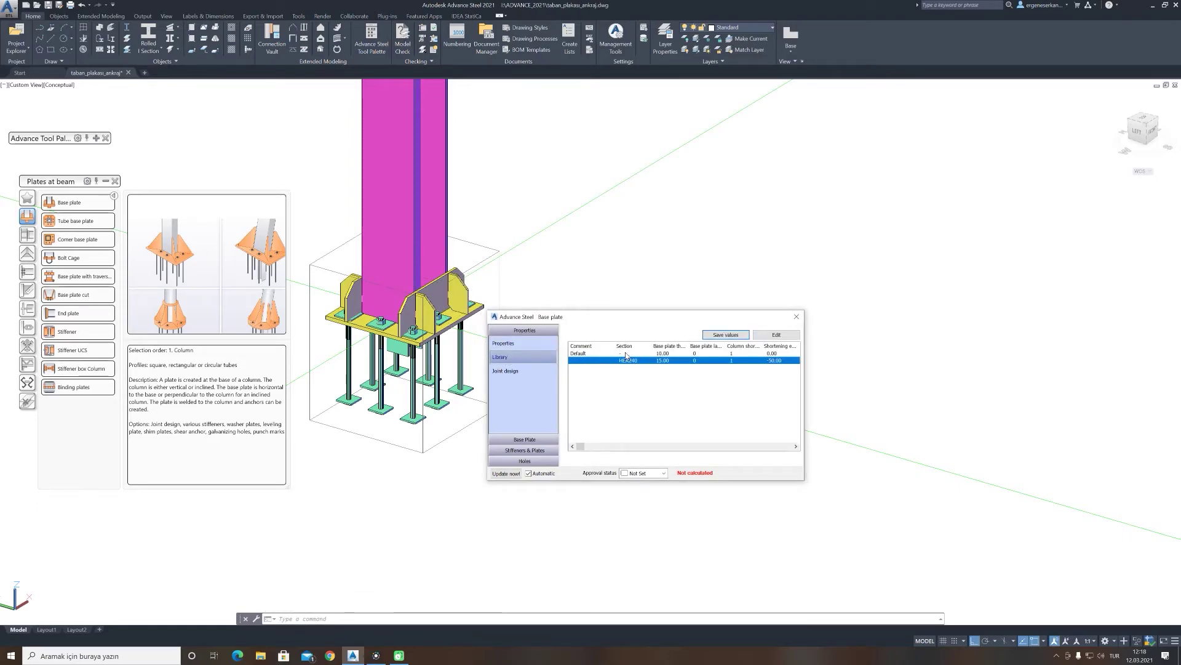
key("Up")
left_click_drag(586, 320, 681, 262)
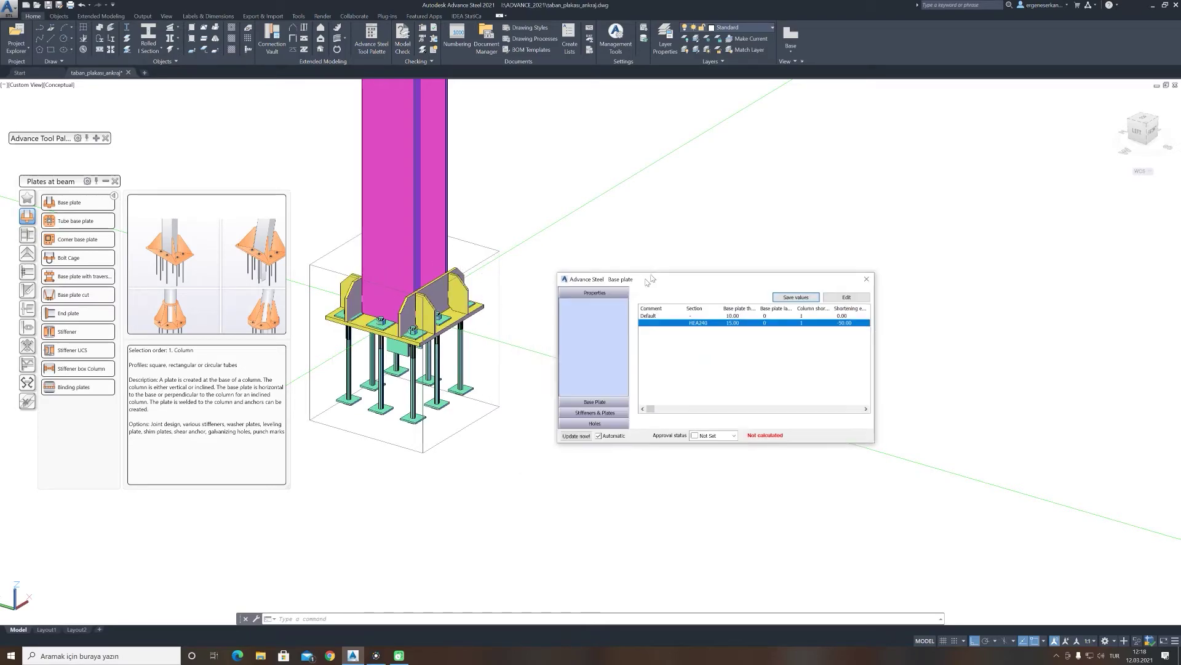
scroll(401, 348, "down", 5)
middle_click_drag(345, 382, 402, 347)
left_click_drag(402, 348, 532, 441)
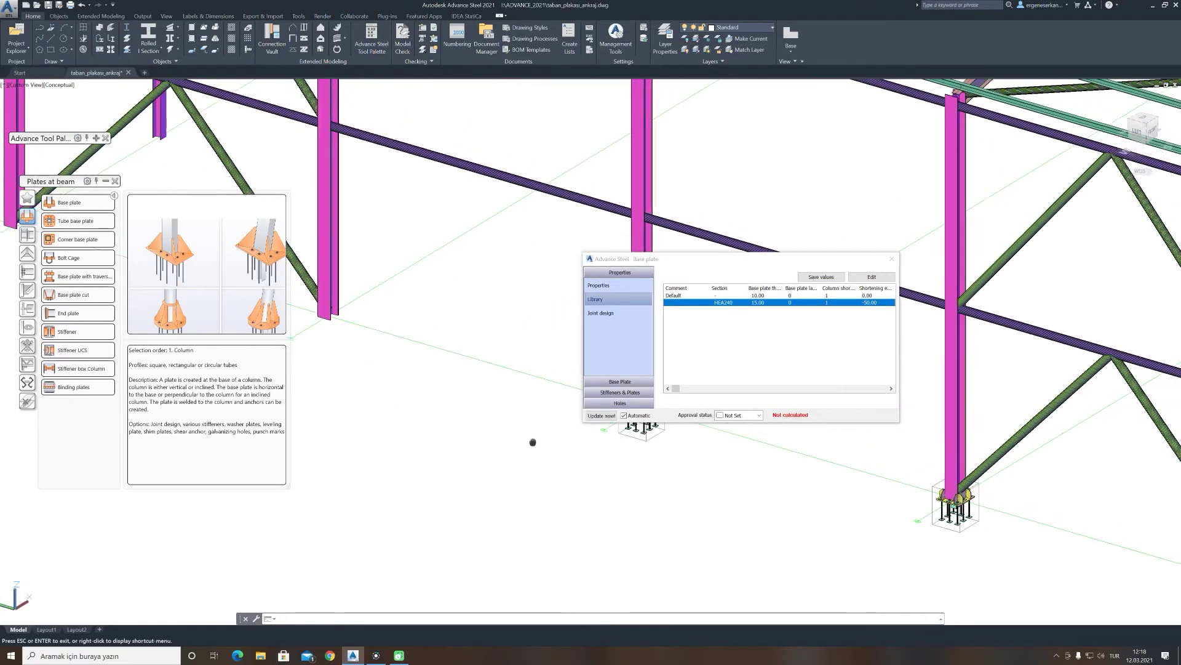
key("Escape")
mouse_move(491, 350)
middle_mouse_down()
mouse_move(625, 357)
mouse_move(590, 353)
mouse_move(615, 388)
middle_mouse_up()
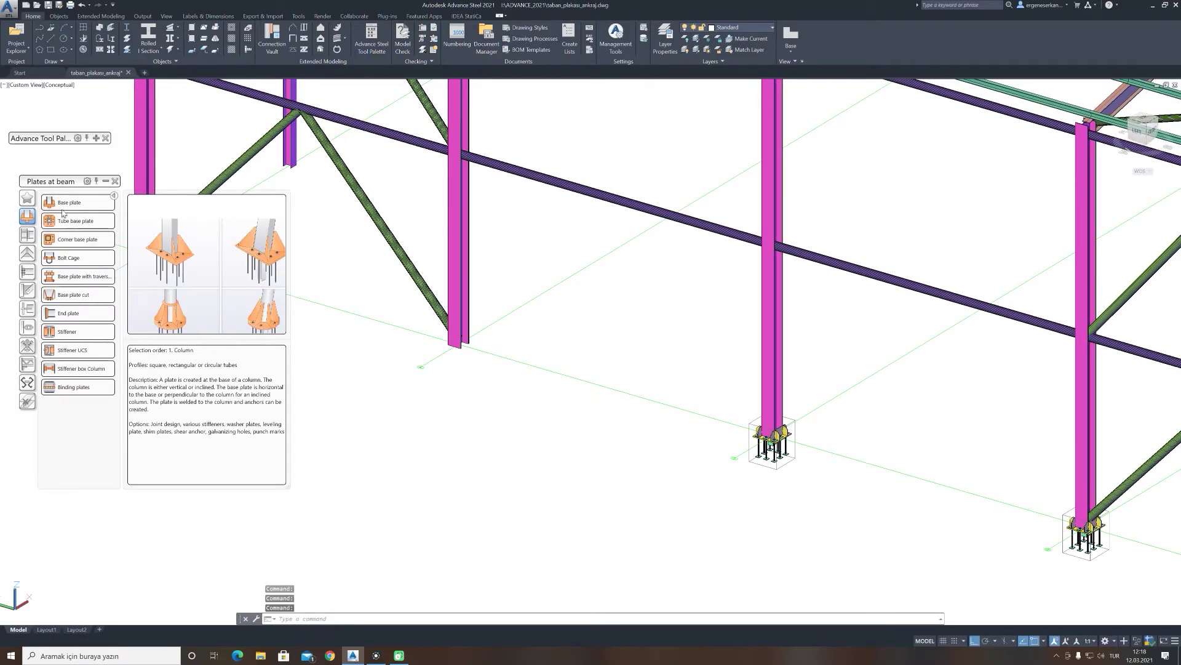
Step: Place a corner base plate on another wall column without extra concrete
left_click(77, 238)
left_click(469, 306)
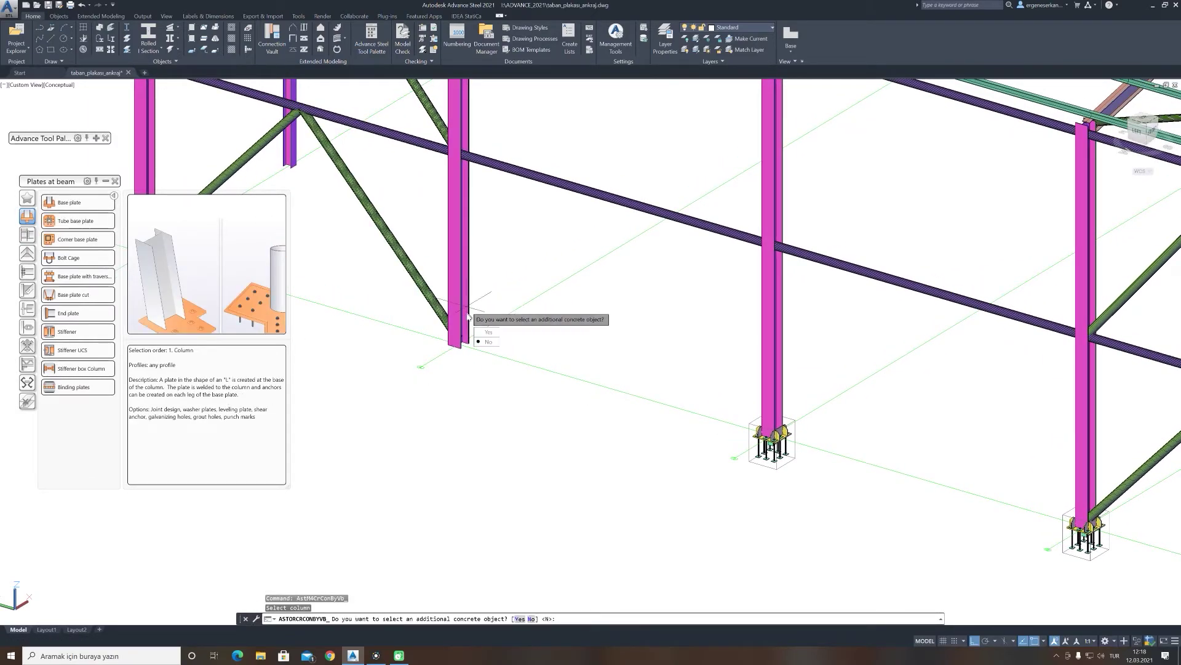
left_click(489, 342)
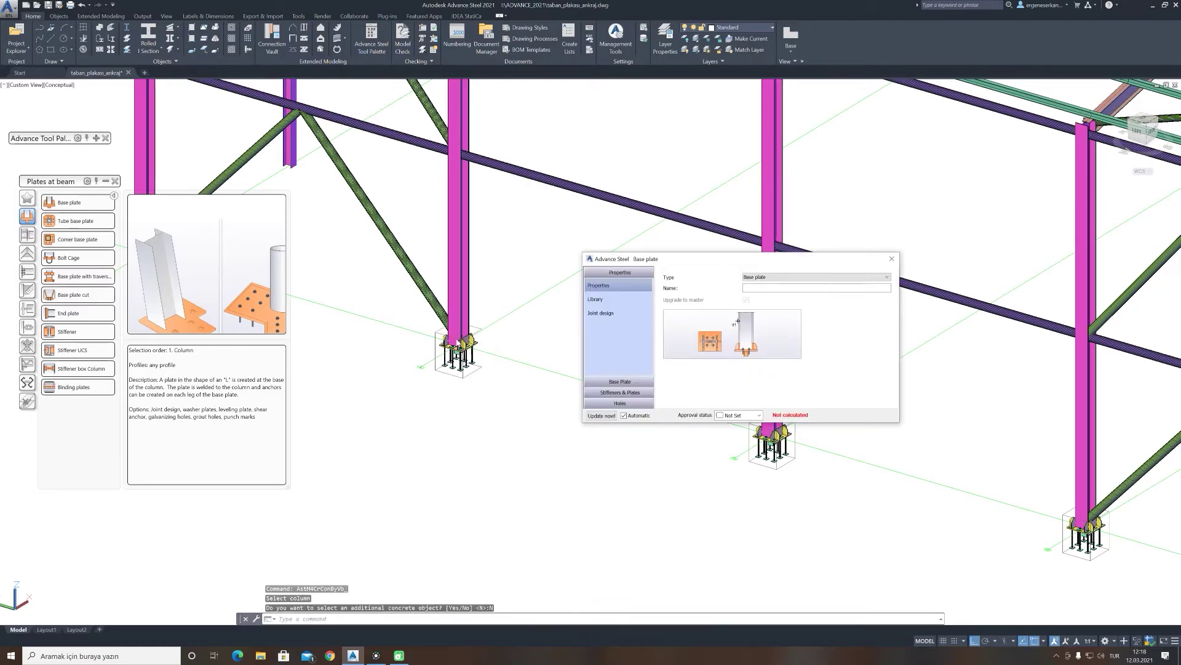
left_click(892, 257)
left_click(359, 409)
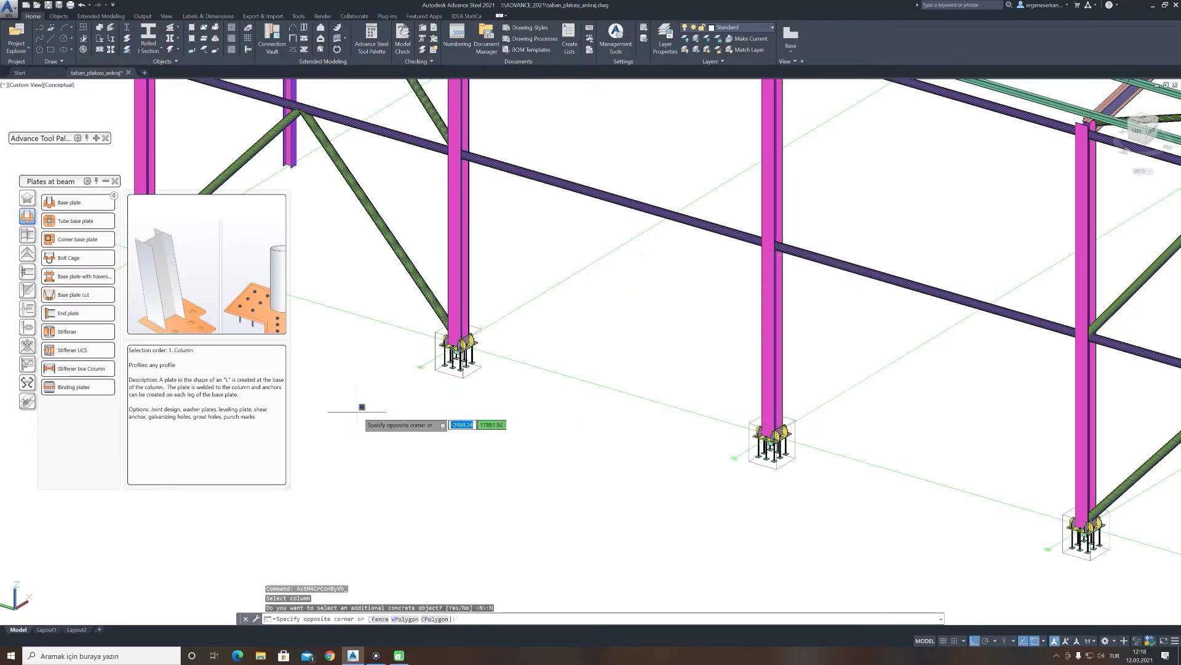
left_click(400, 372)
middle_click_drag(113, 221, 165, 255)
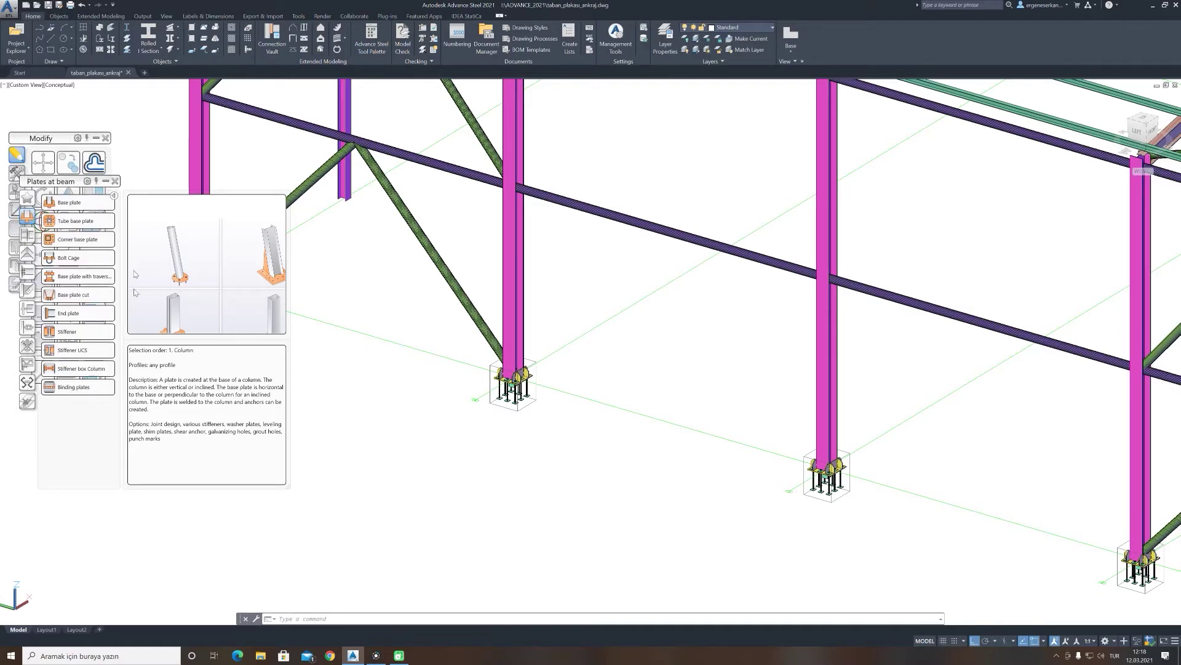
Step: Launch Create by template from the Tools palette to transfer a connection
left_click(96, 139)
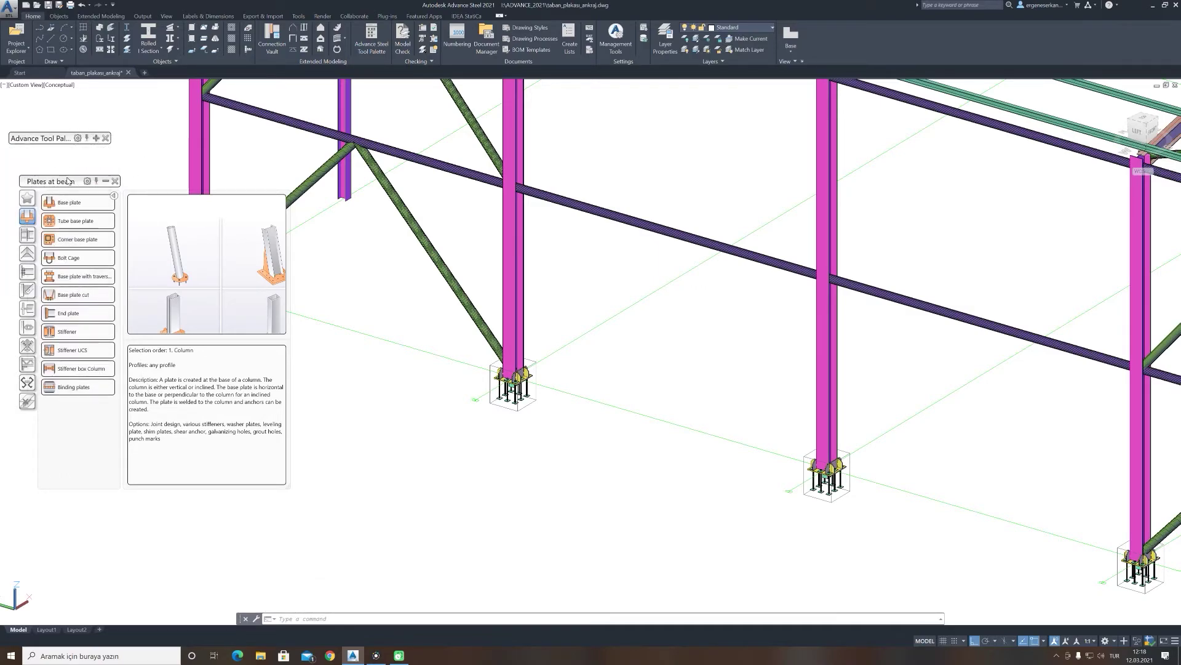
mouse_move(68, 181)
left_mouse_down()
mouse_move(493, 213)
mouse_move(910, 146)
left_mouse_up()
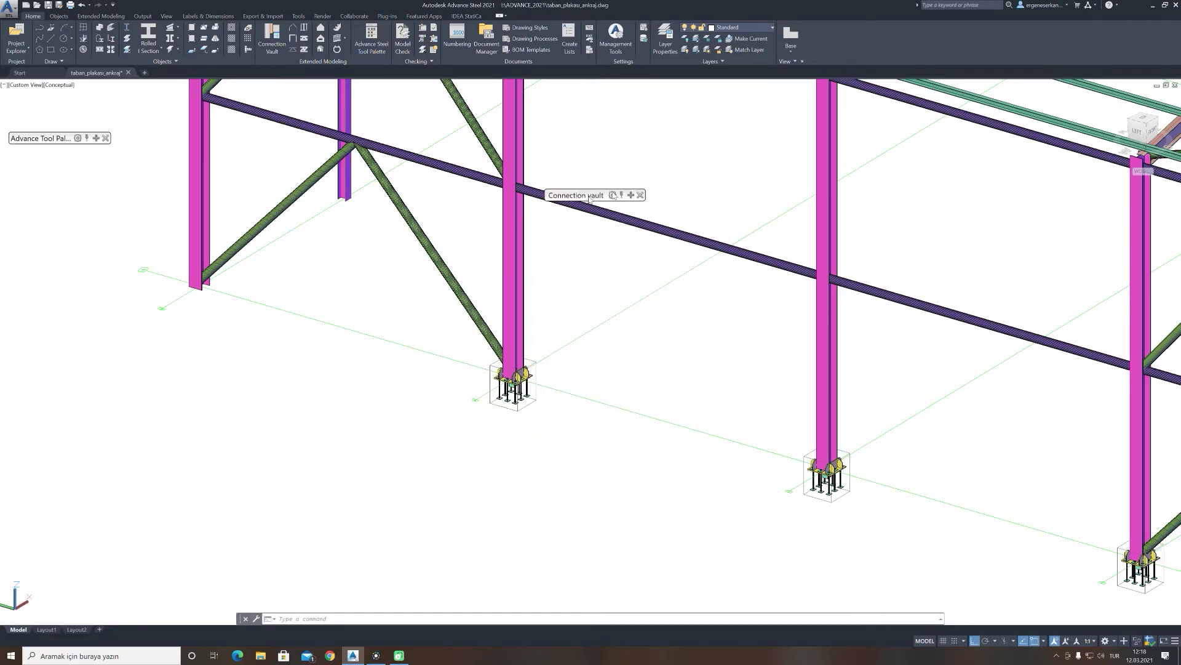
left_click(96, 138)
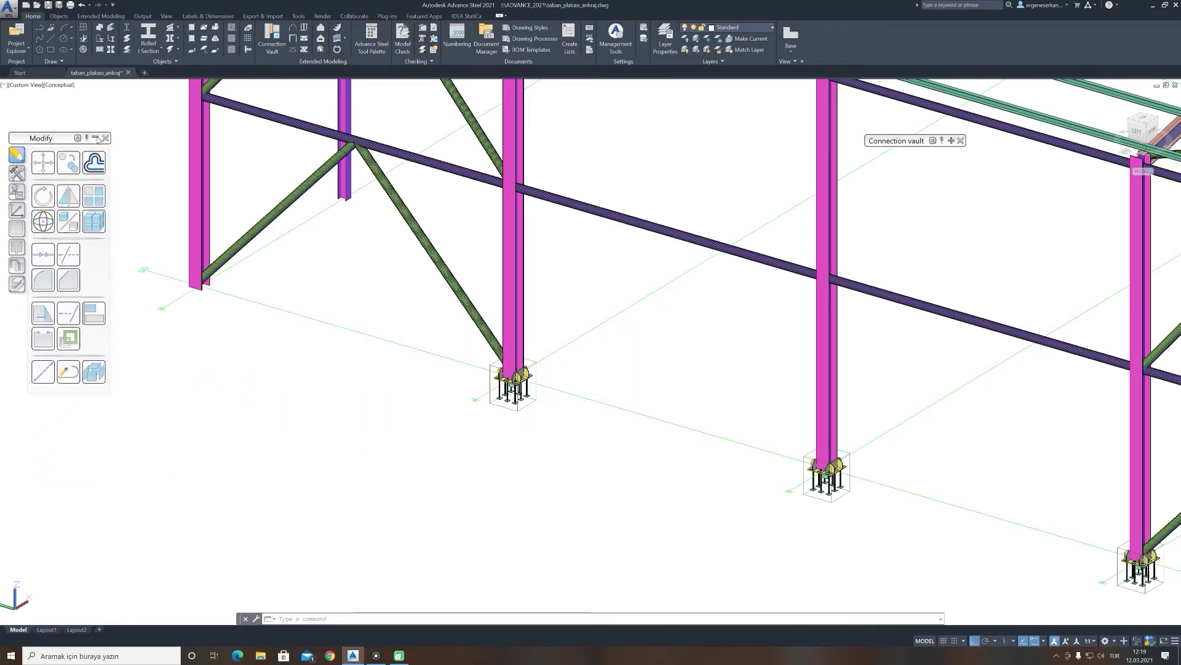
left_click(14, 268)
left_click(14, 247)
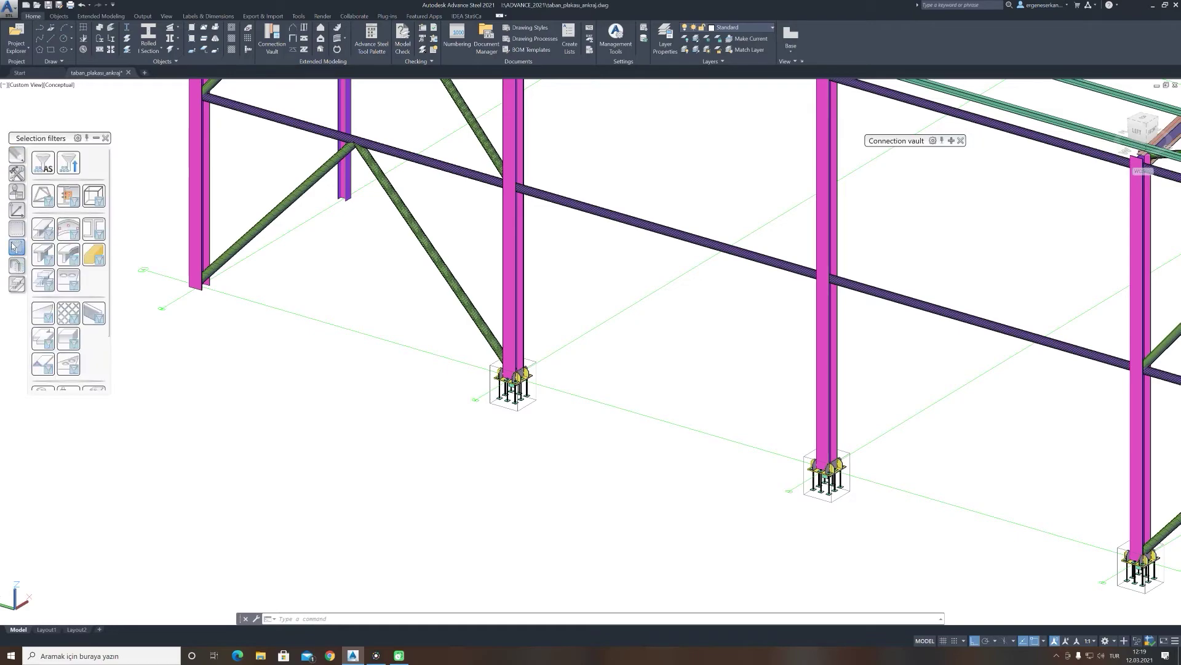
left_click(16, 210)
left_click(18, 283)
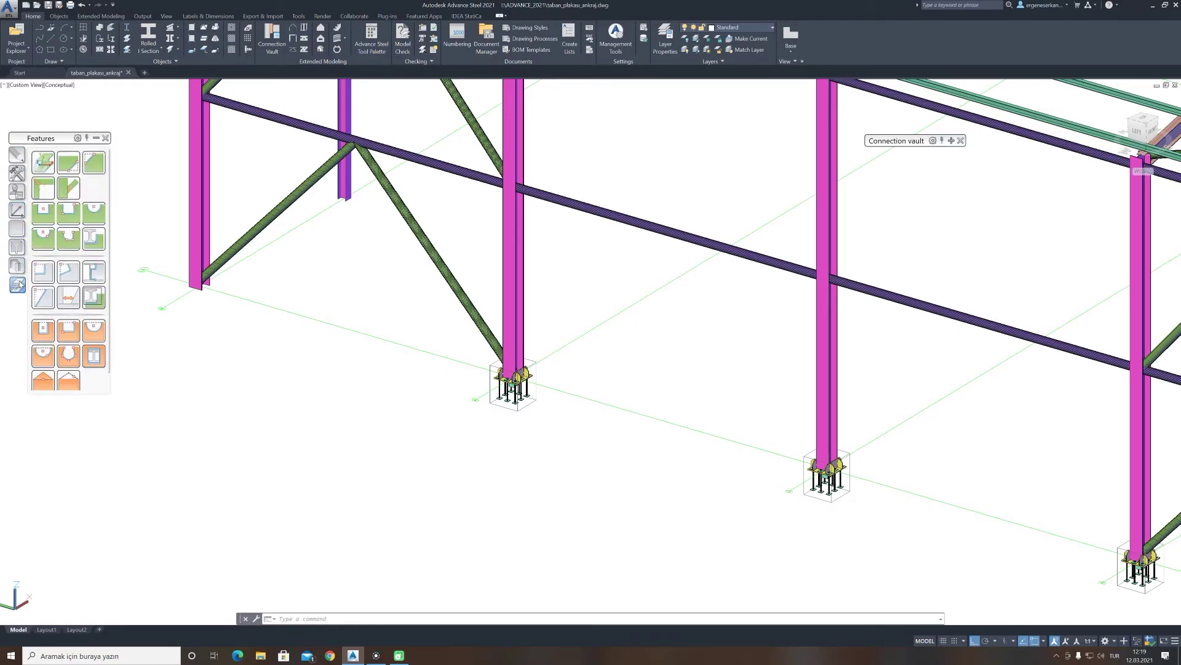
left_click(15, 173)
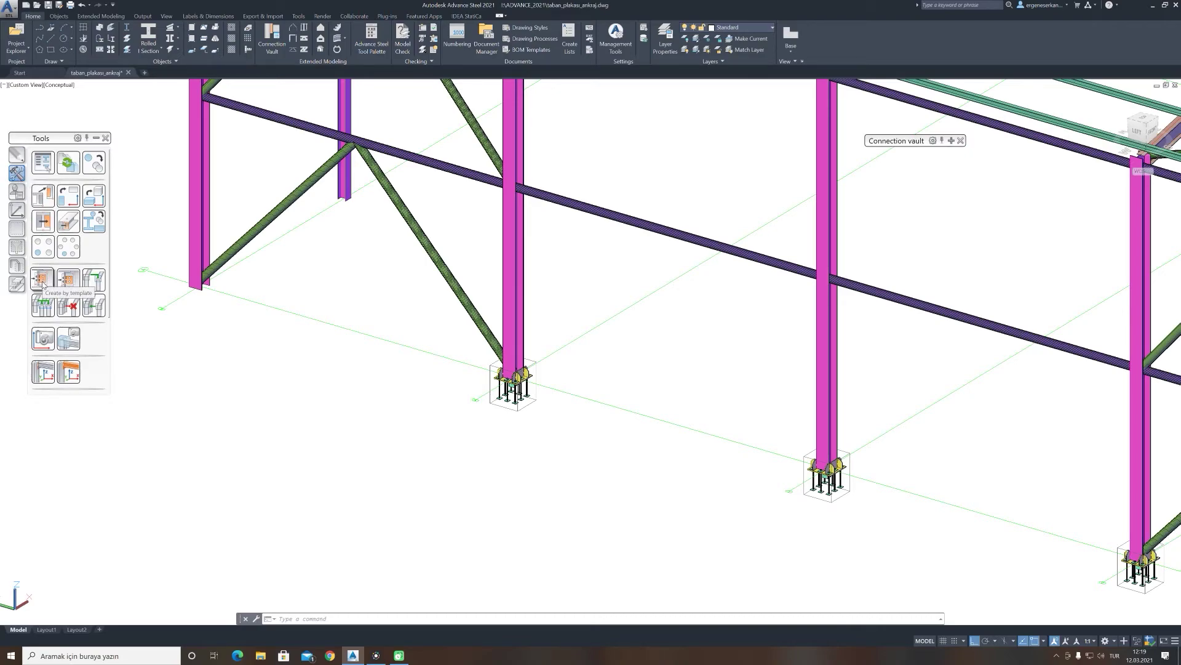
left_click(45, 284)
scroll(564, 367, "up", 3)
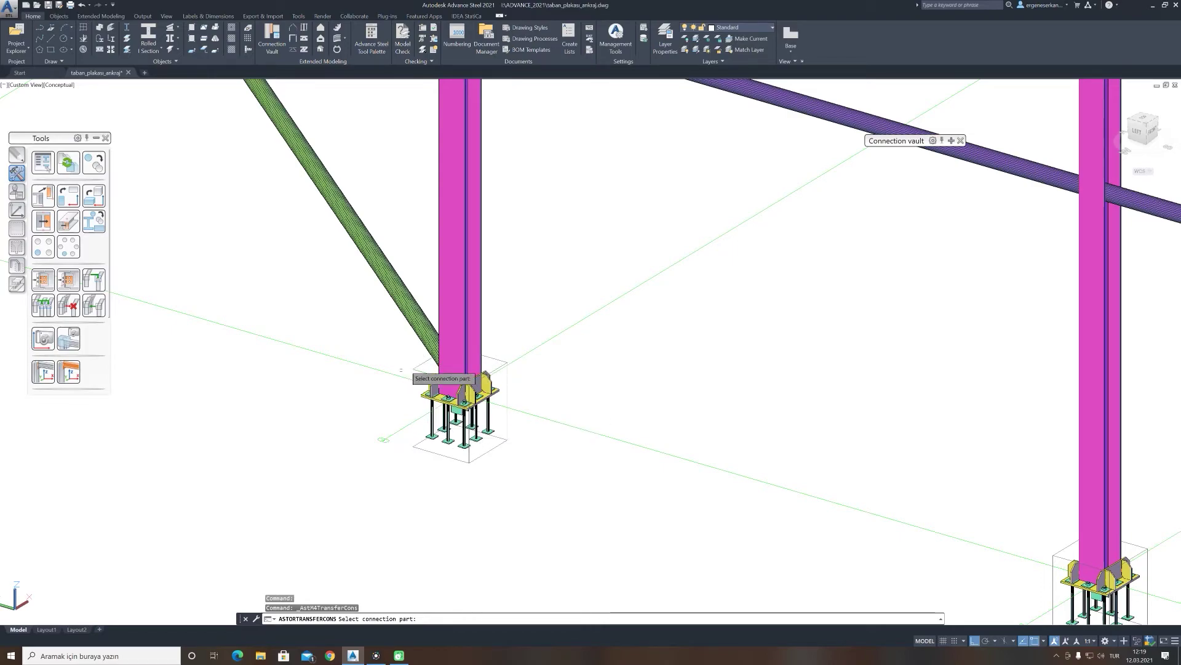
Step: Copy the source base plate to the left and right columns, declining extra concrete
left_click(497, 359)
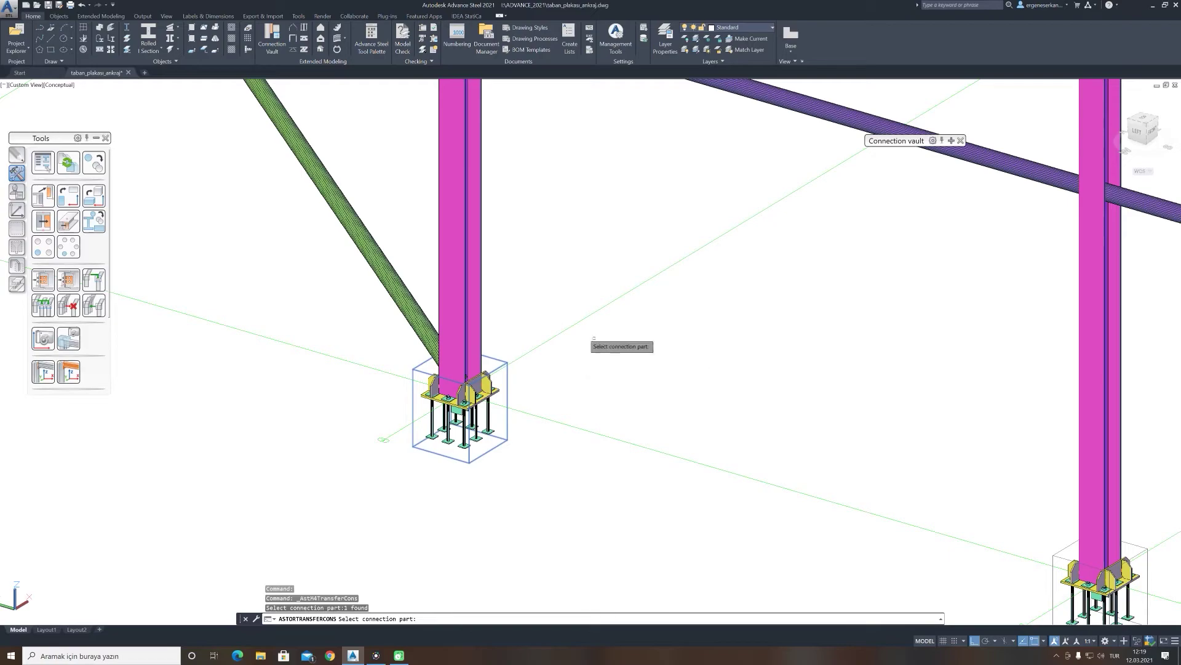
key("Return")
scroll(693, 376, "down", 2)
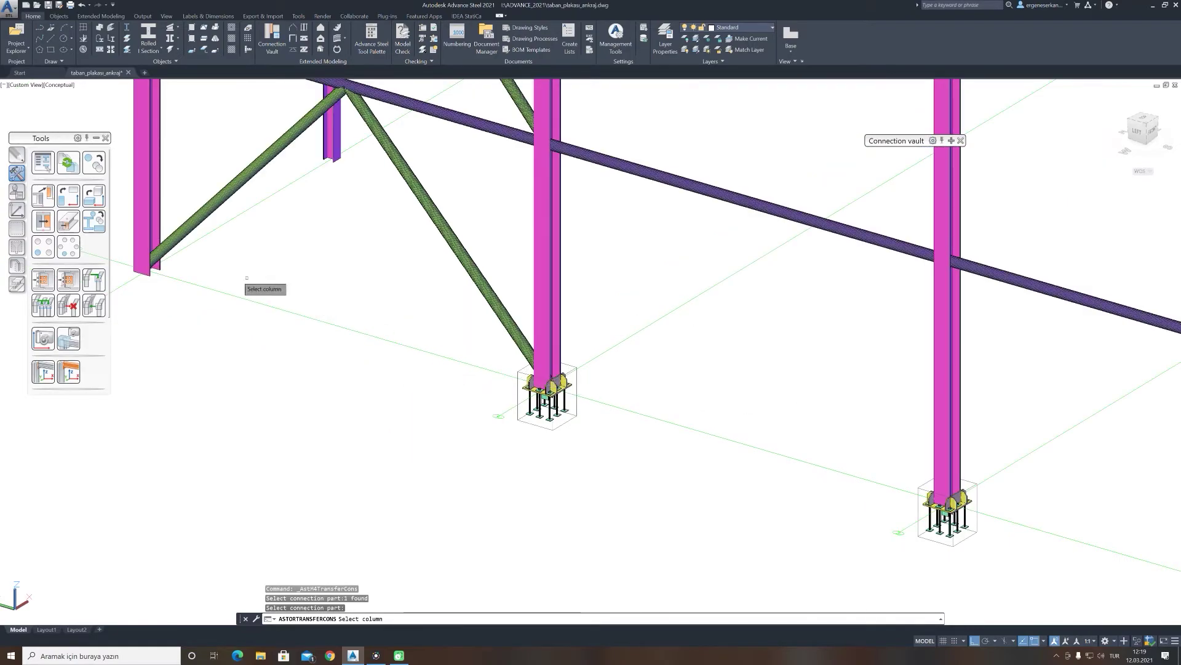
left_click(147, 228)
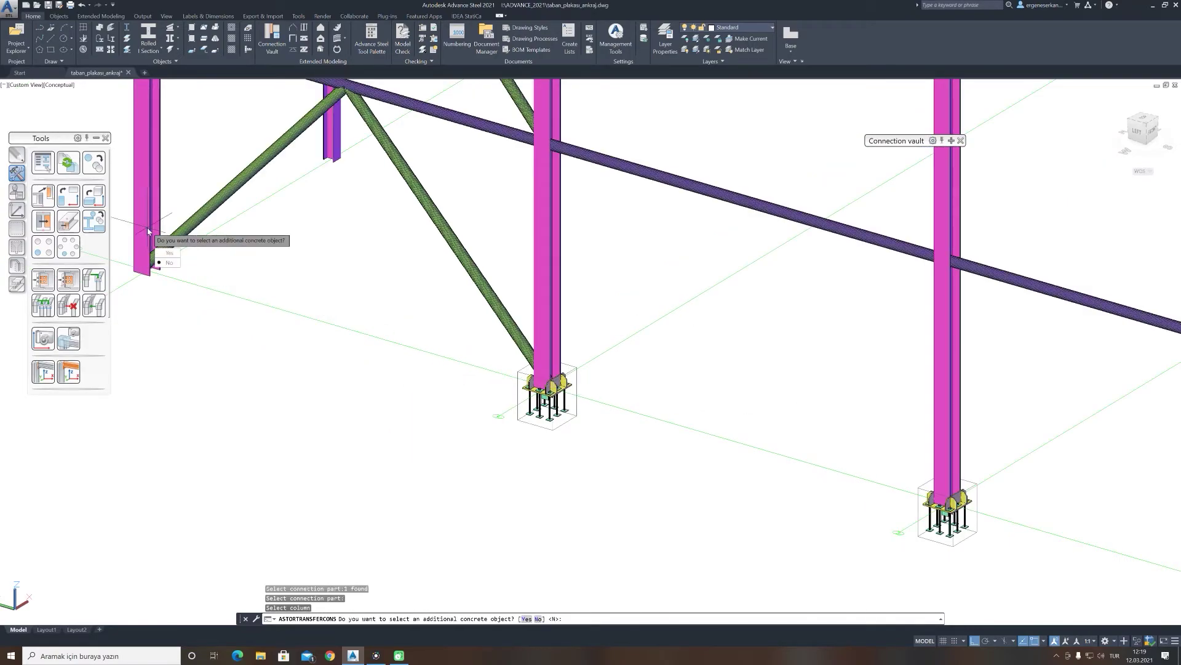
left_click(169, 263)
scroll(308, 277, "down", 3)
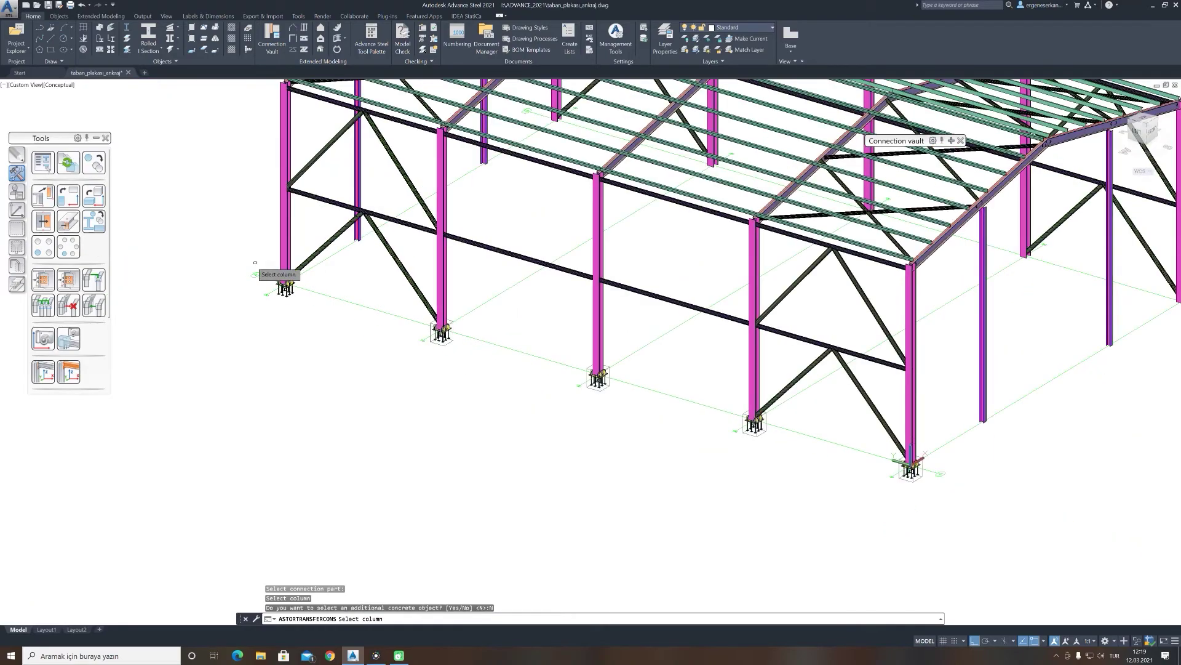
scroll(422, 304, "down", 2)
scroll(914, 296, "up", 5)
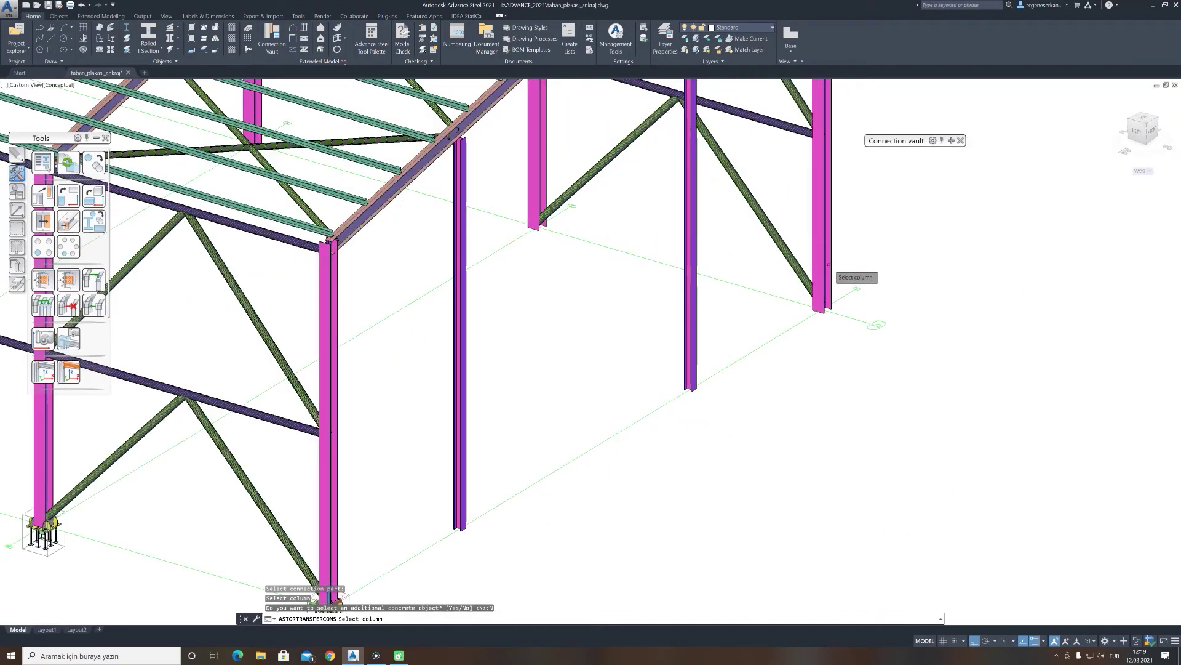
left_click(828, 265)
left_click(847, 298)
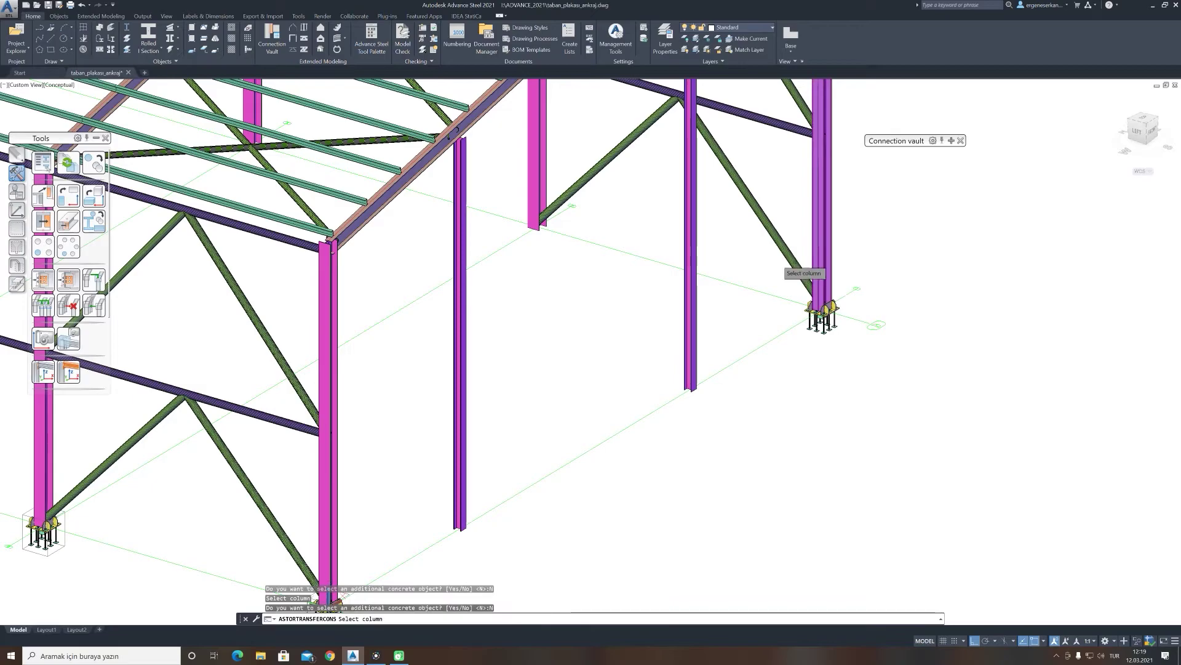
Step: Copy it to four more side columns, declining concrete each time, then finish
left_click(540, 181)
left_click(561, 213)
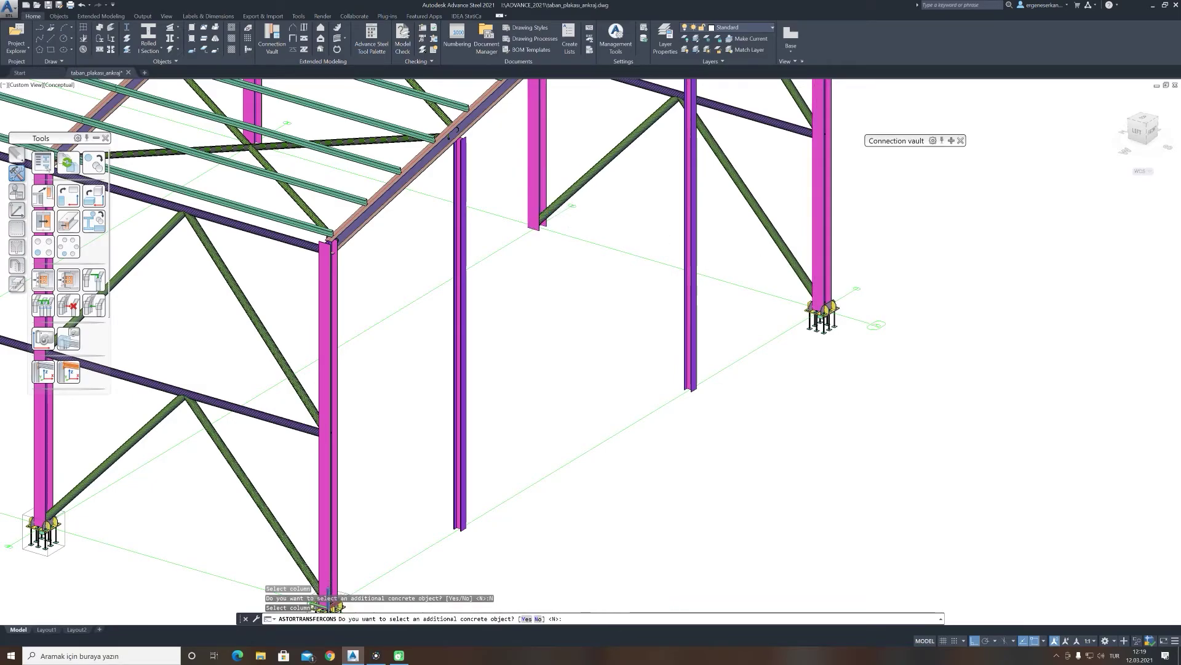
scroll(589, 314, "down", 5)
middle_click_drag(590, 315, 443, 320, "shift")
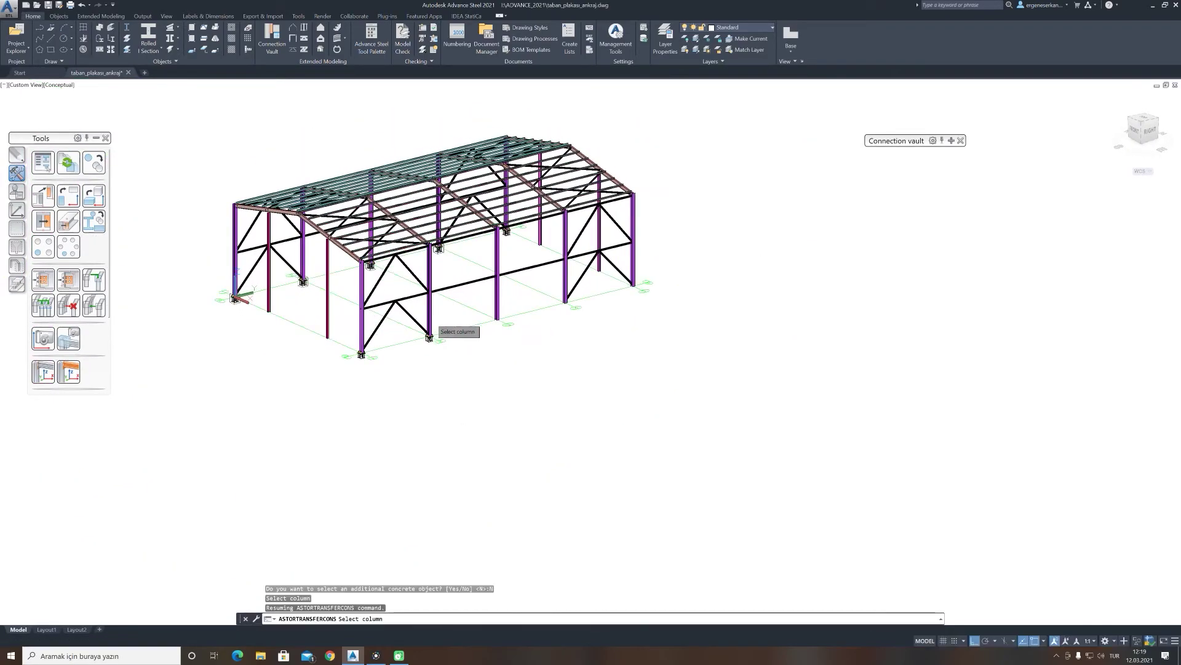
scroll(525, 314, "up", 6)
left_click(525, 314)
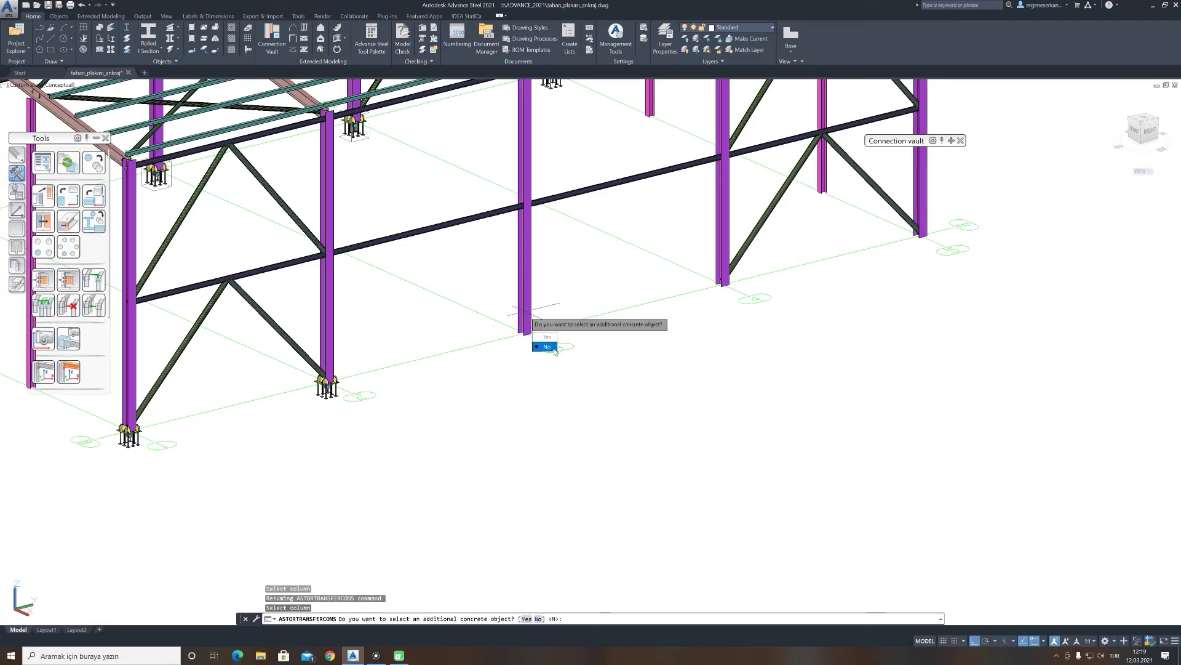
left_click(544, 346)
left_click(703, 256)
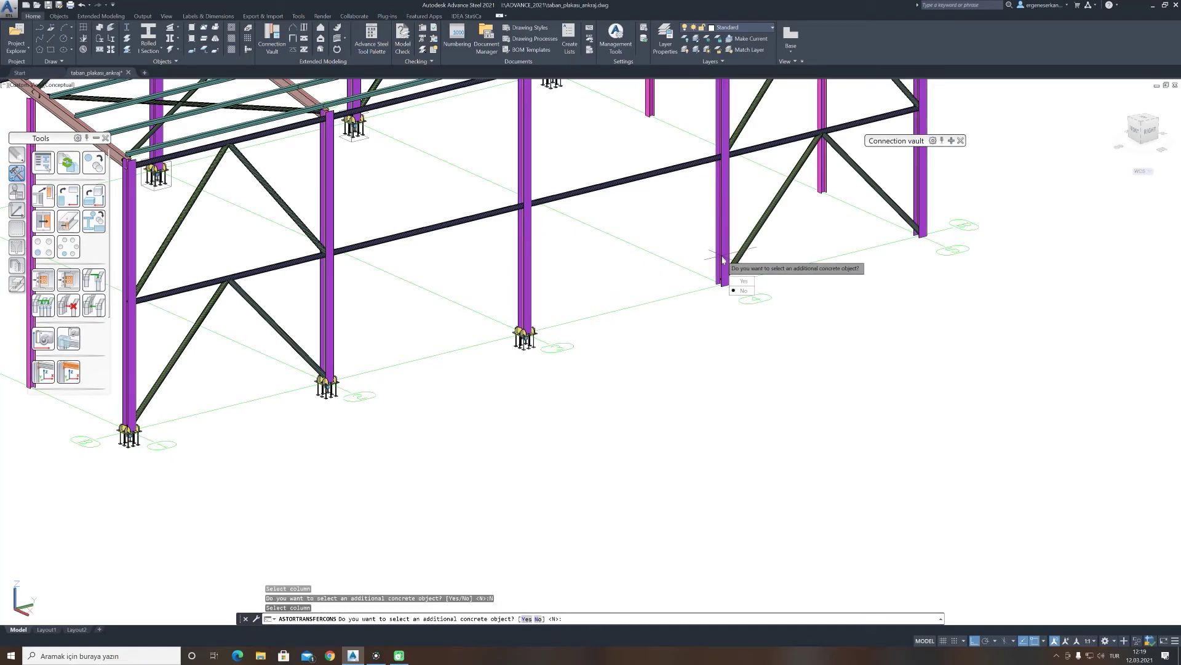
left_click(745, 292)
left_click(919, 193)
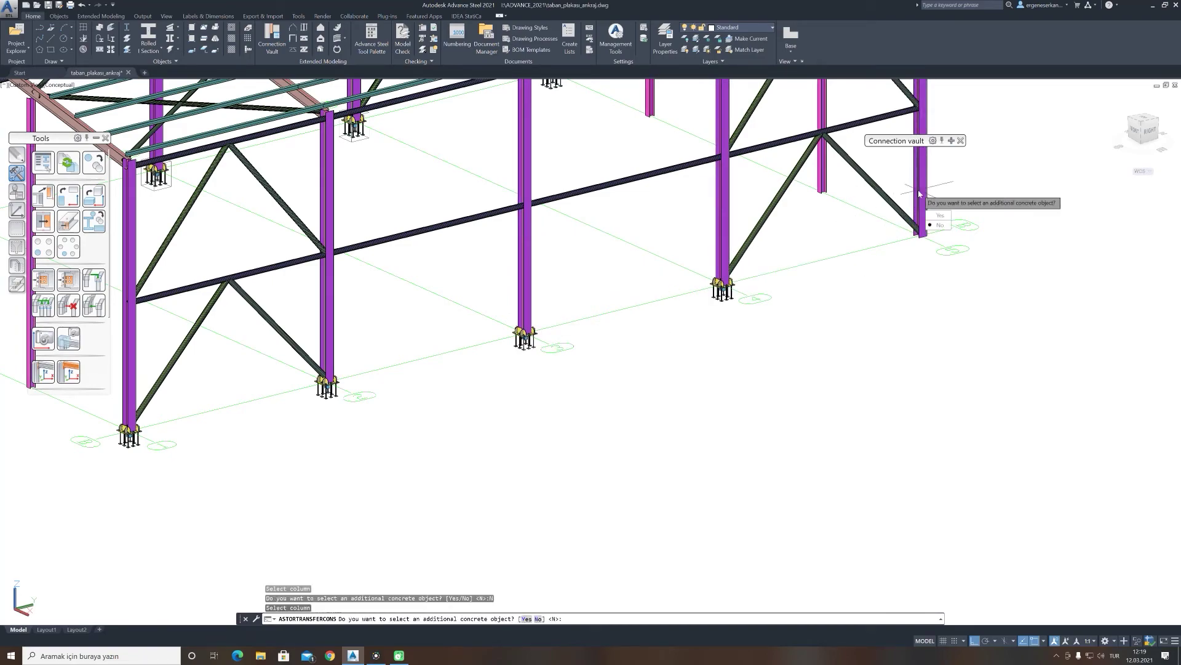
left_click(945, 226)
mouse_move(825, 262)
middle_mouse_down("shift")
mouse_move(369, 338)
mouse_move(554, 329)
mouse_move(430, 333)
middle_mouse_up("shift")
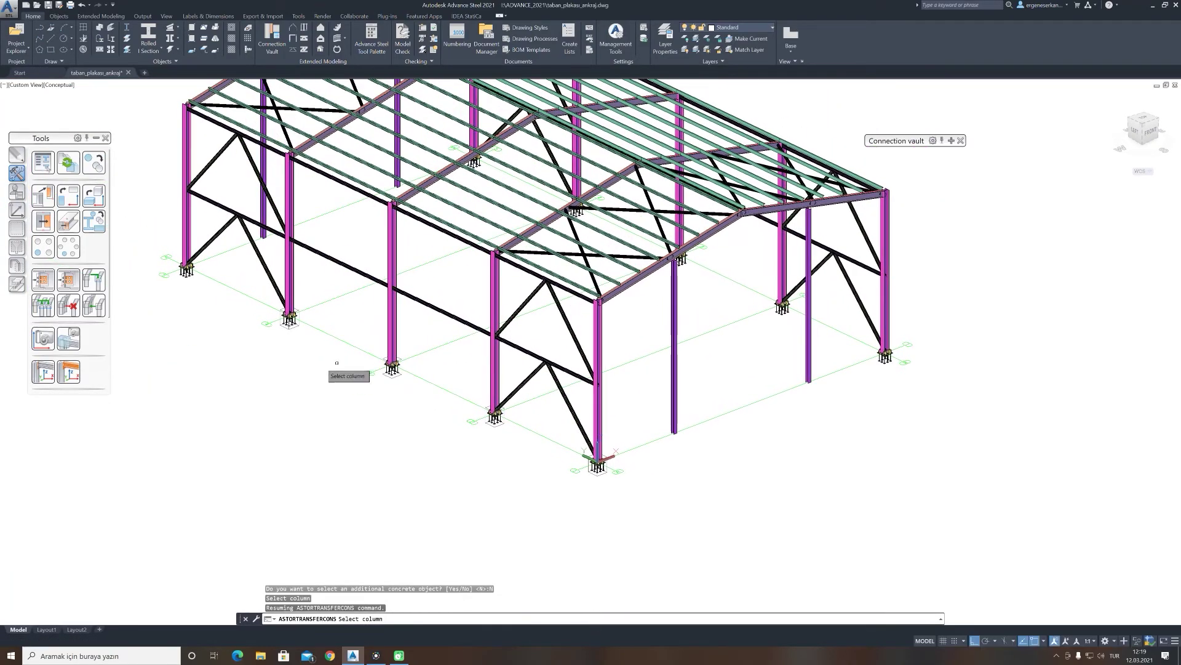
key("Return")
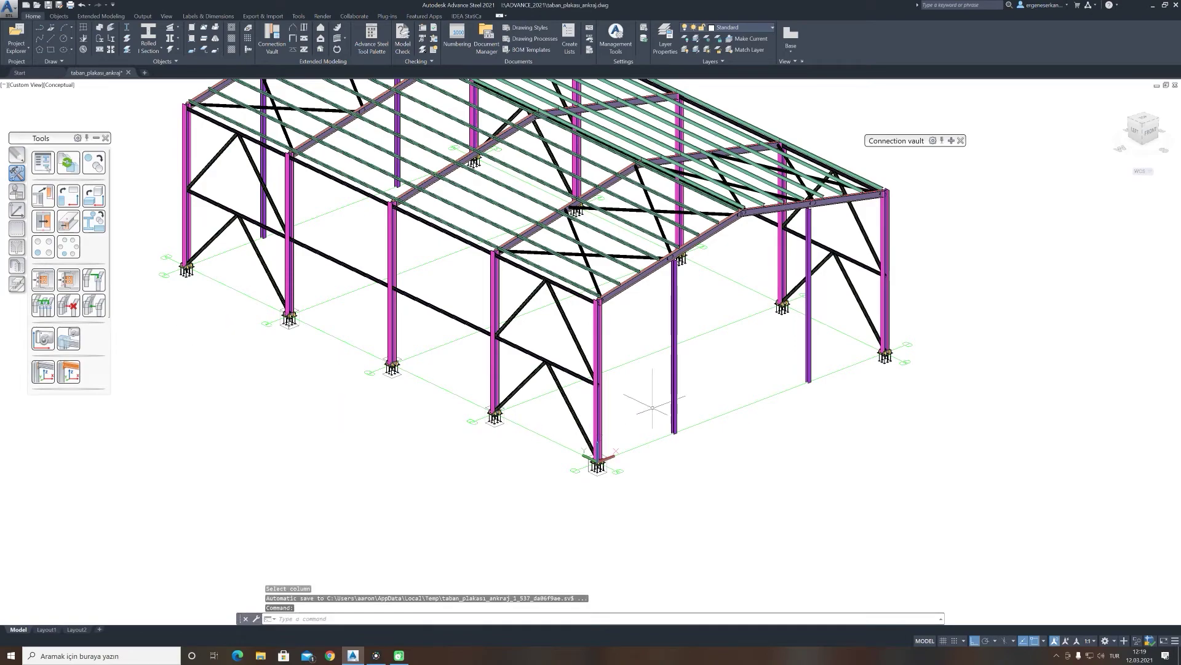
middle_click_drag(652, 407, 466, 421, "shift")
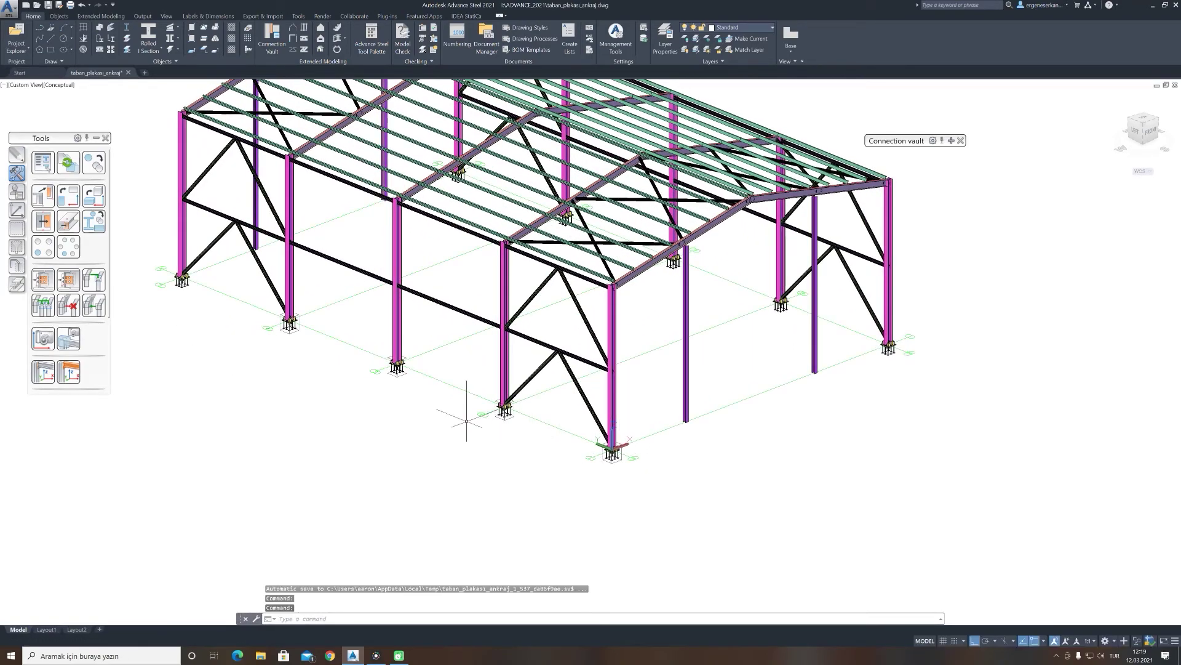
mouse_move(480, 401)
middle_mouse_down("shift")
mouse_move(520, 443)
mouse_move(601, 454)
middle_mouse_up("shift")
scroll(625, 453, "up", 3)
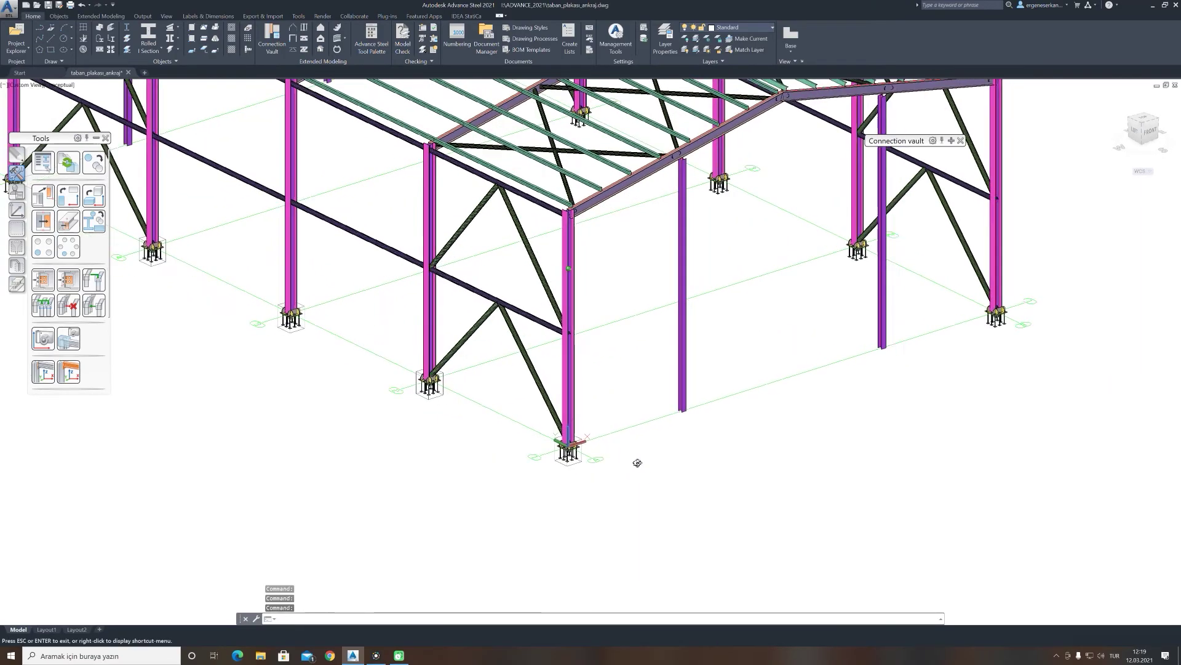
scroll(638, 463, "down", 3)
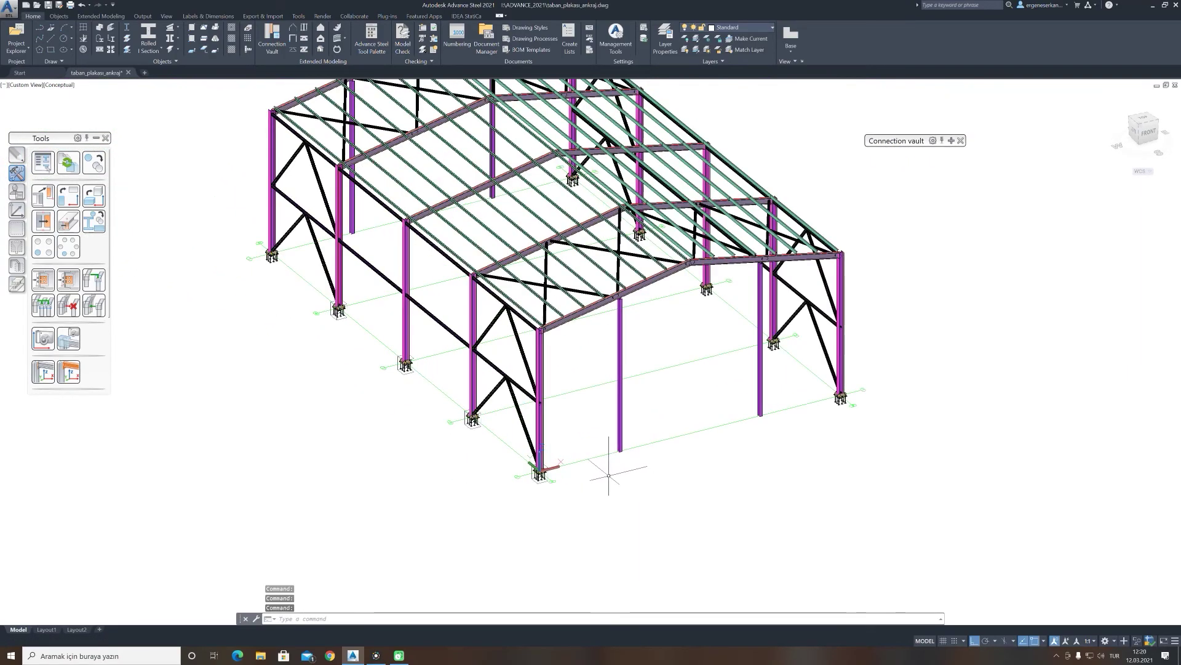
mouse_move(390, 422)
middle_mouse_down()
mouse_move(396, 491)
mouse_move(384, 480)
middle_mouse_up()
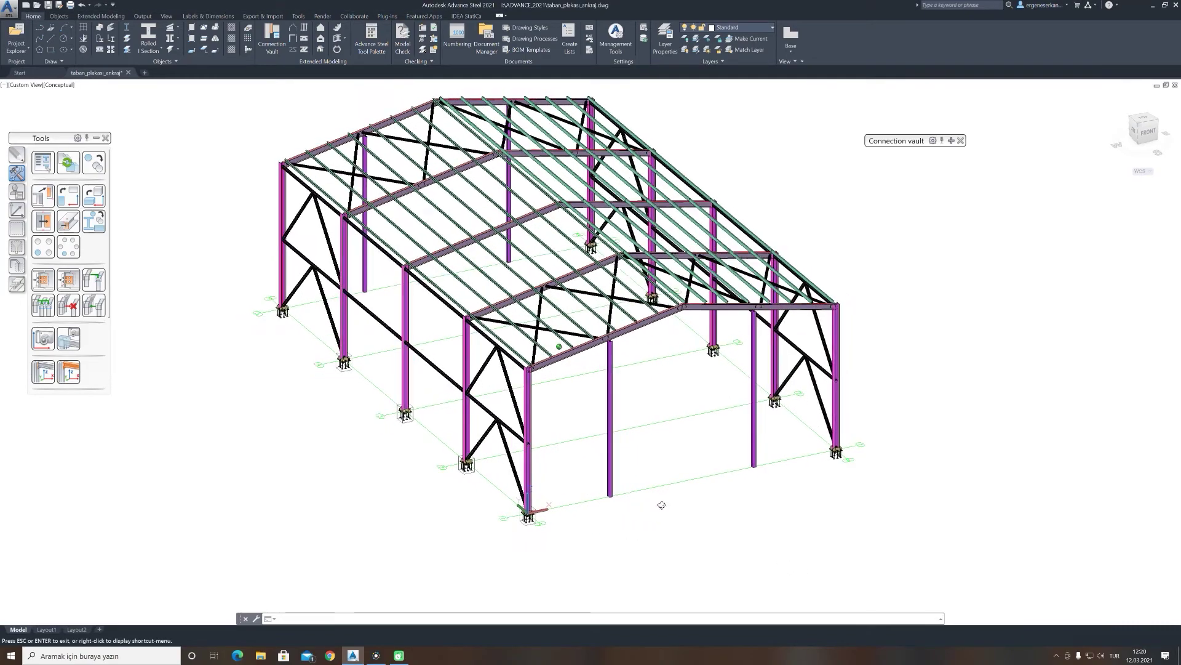
middle_click_drag(642, 506, 656, 481, "shift")
scroll(598, 497, "up", 5)
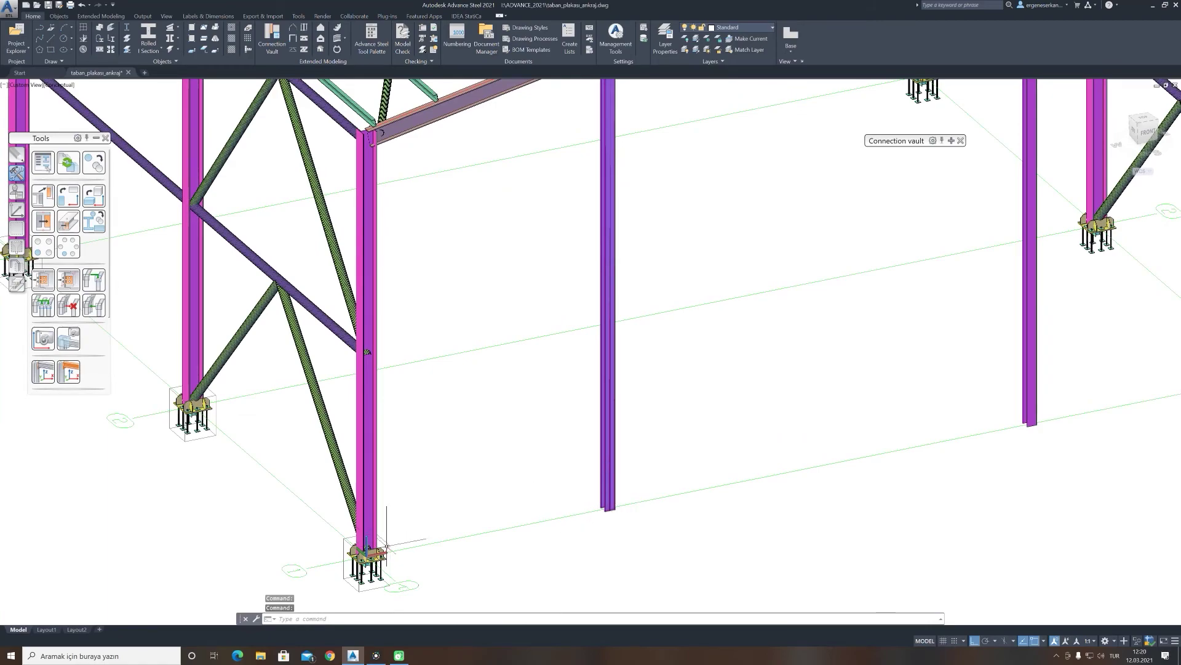
middle_click_drag(567, 522, 640, 501, "shift")
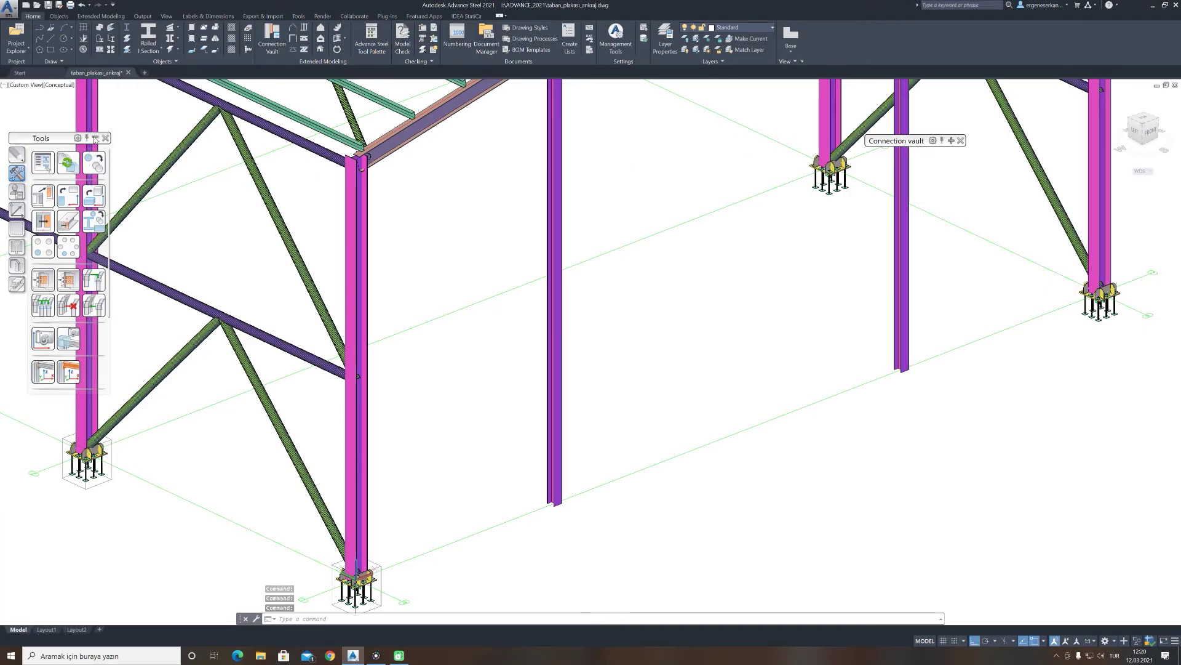
left_click_drag(913, 143, 680, 179)
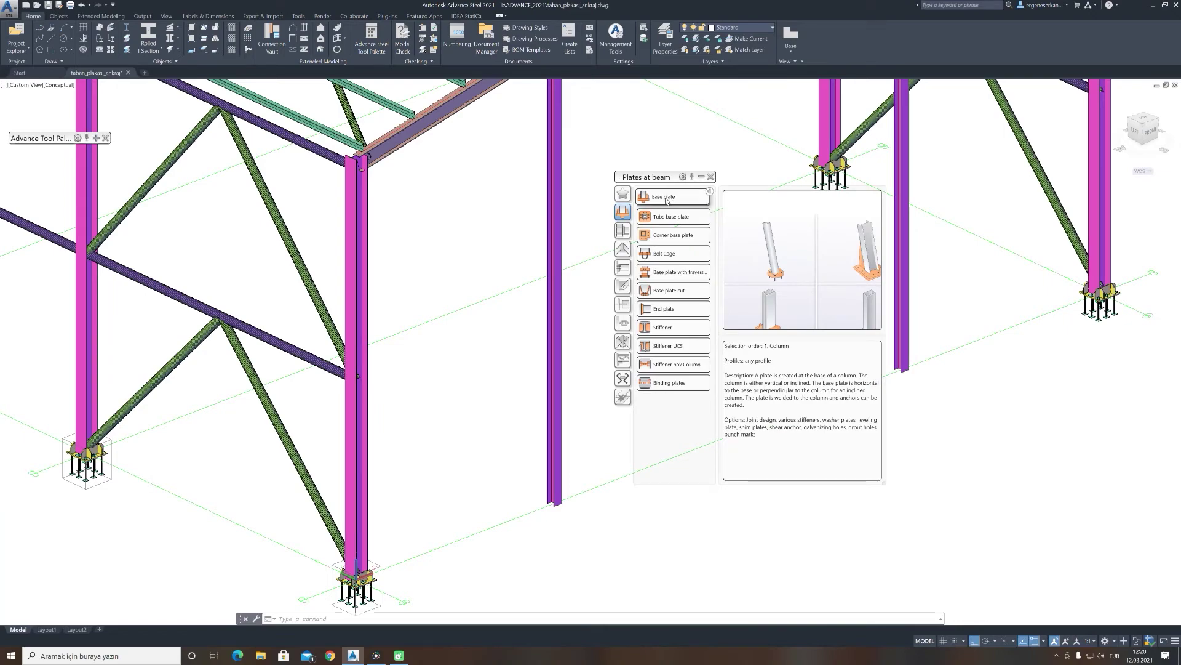
Step: Place a base plate on the end-wall column without extra concrete
left_click(667, 199)
left_click(558, 480)
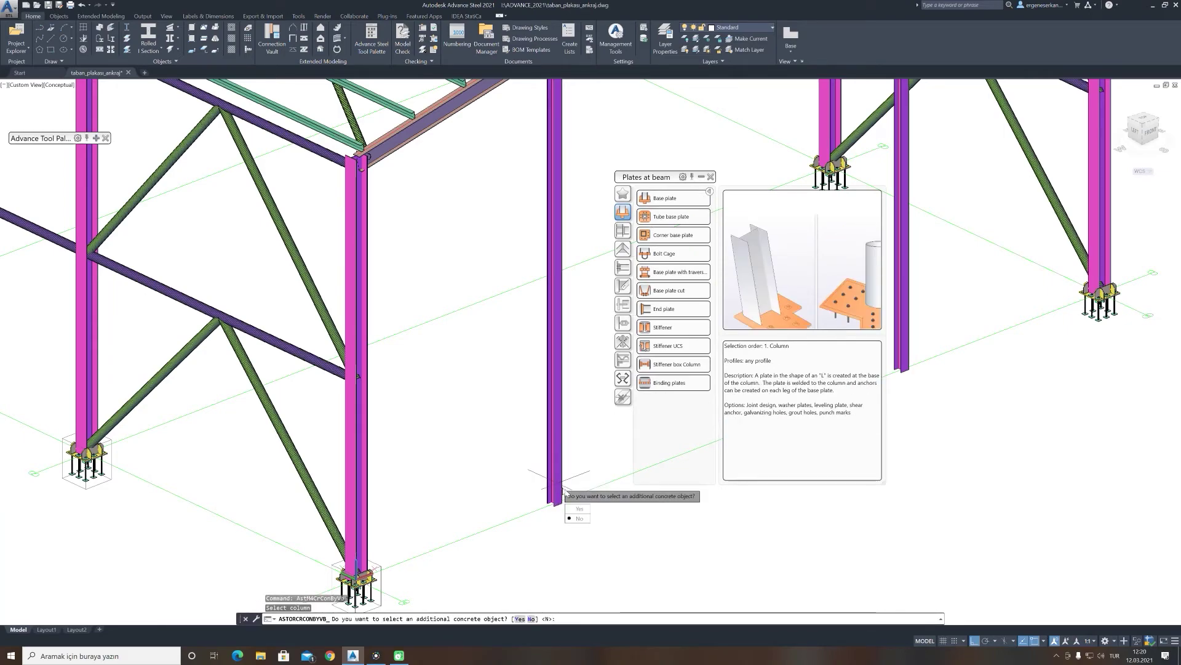
left_click(585, 520)
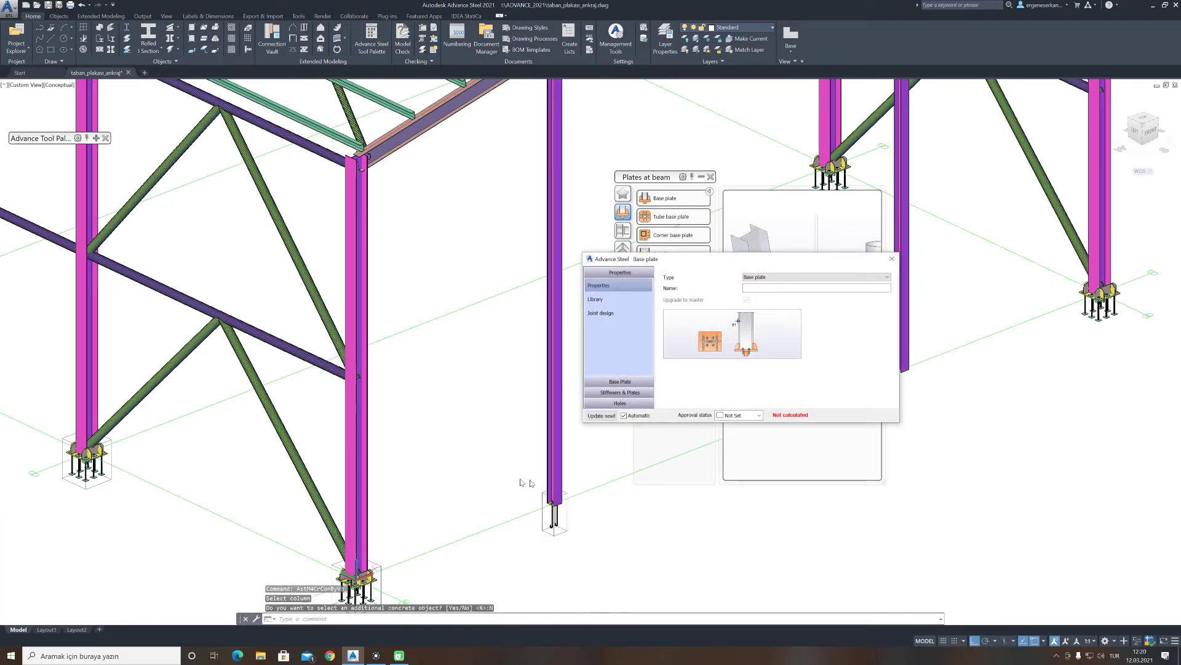
scroll(424, 412, "up", 2)
scroll(440, 394, "up", 3)
scroll(443, 391, "up", 2)
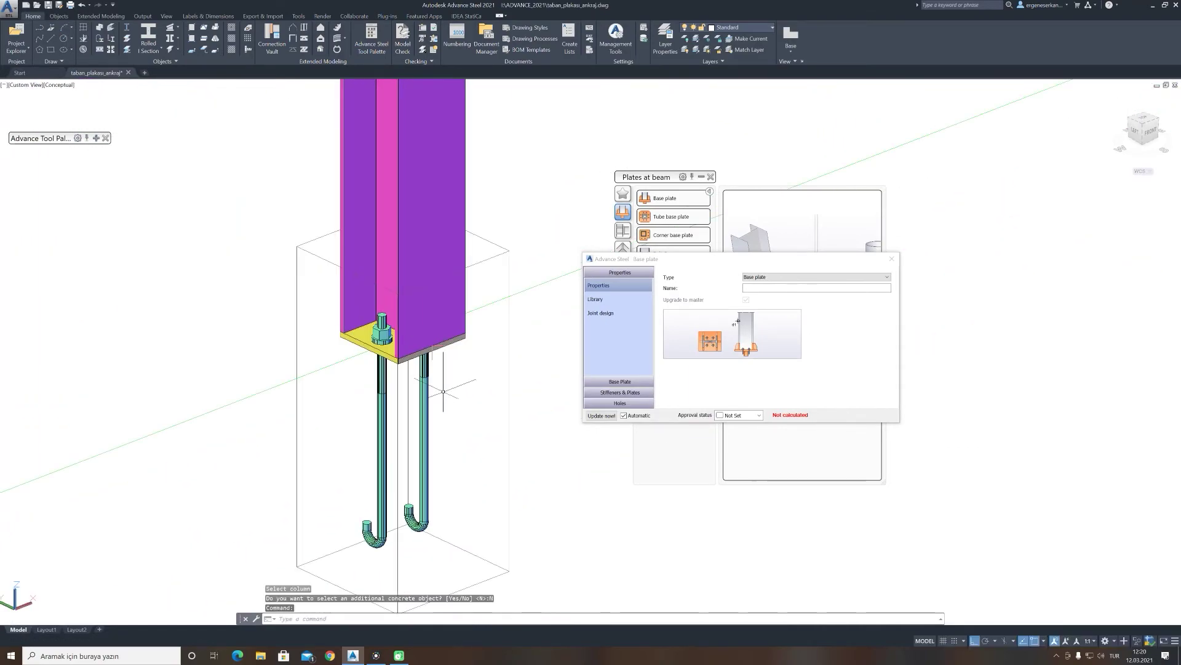
scroll(443, 391, "down", 3)
middle_click_drag(443, 391, 420, 417, "shift")
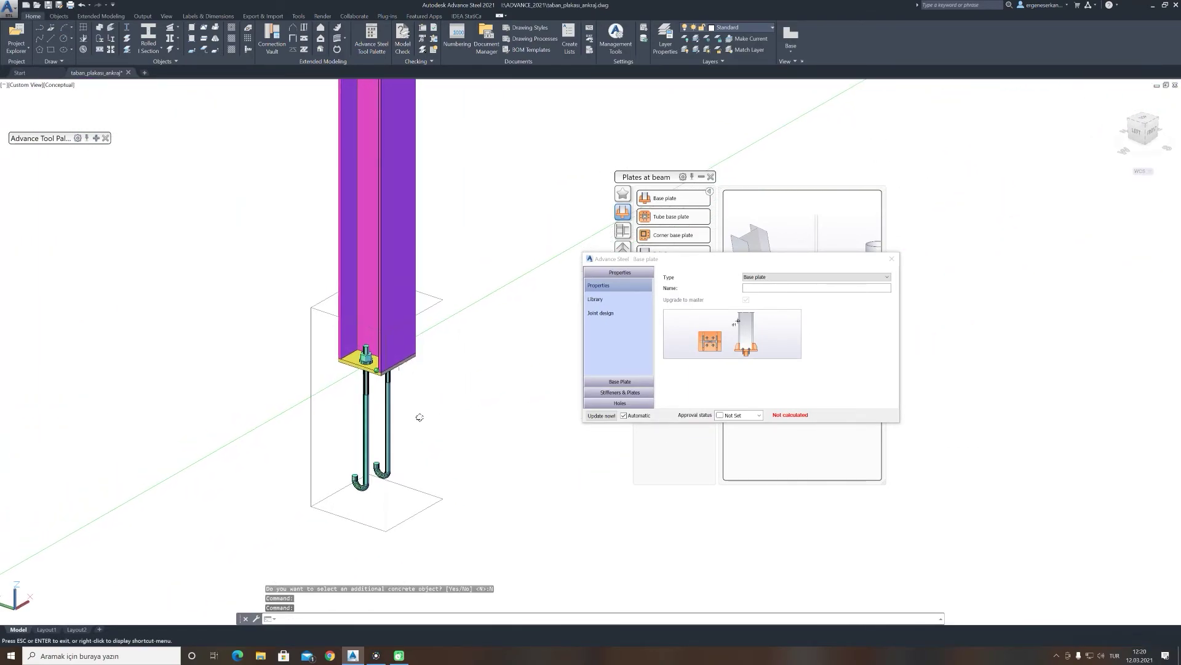
Step: Set the base plate projection to 20 on every side
left_click(615, 384)
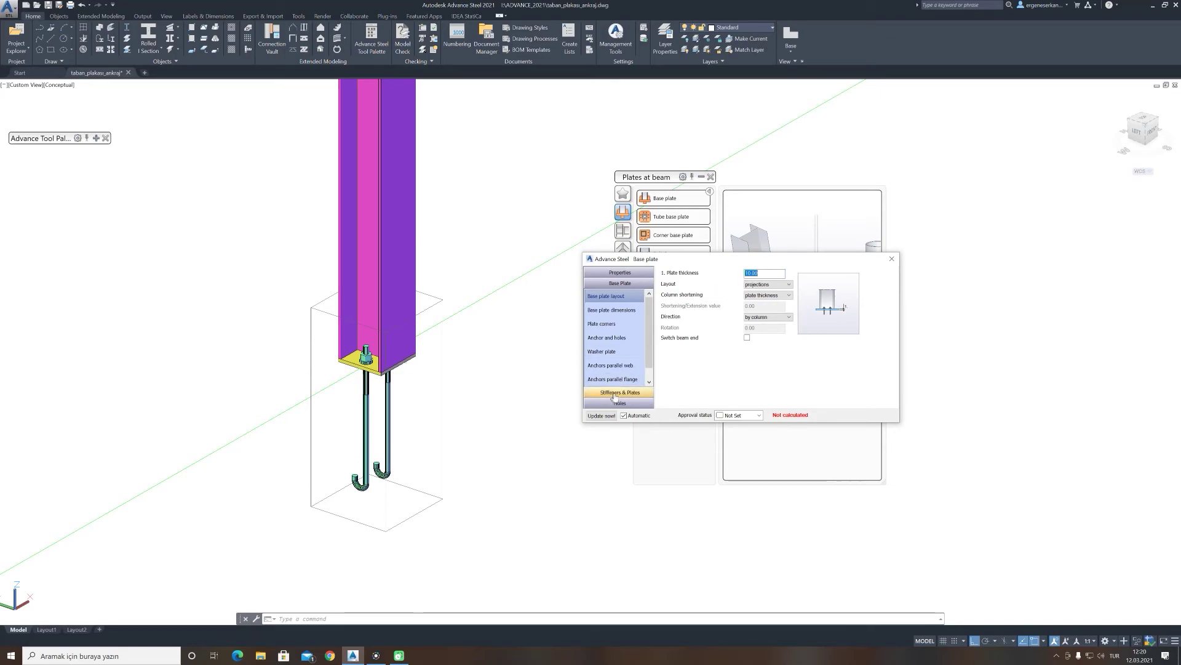
left_click(601, 310)
type("20")
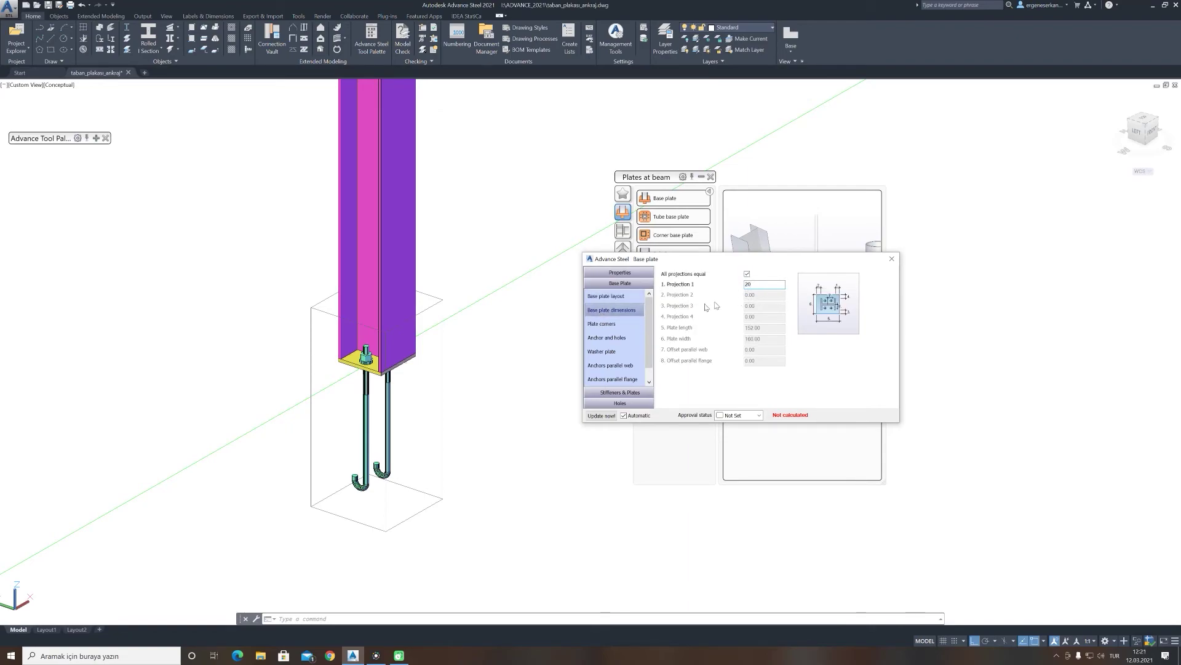
left_click(612, 328)
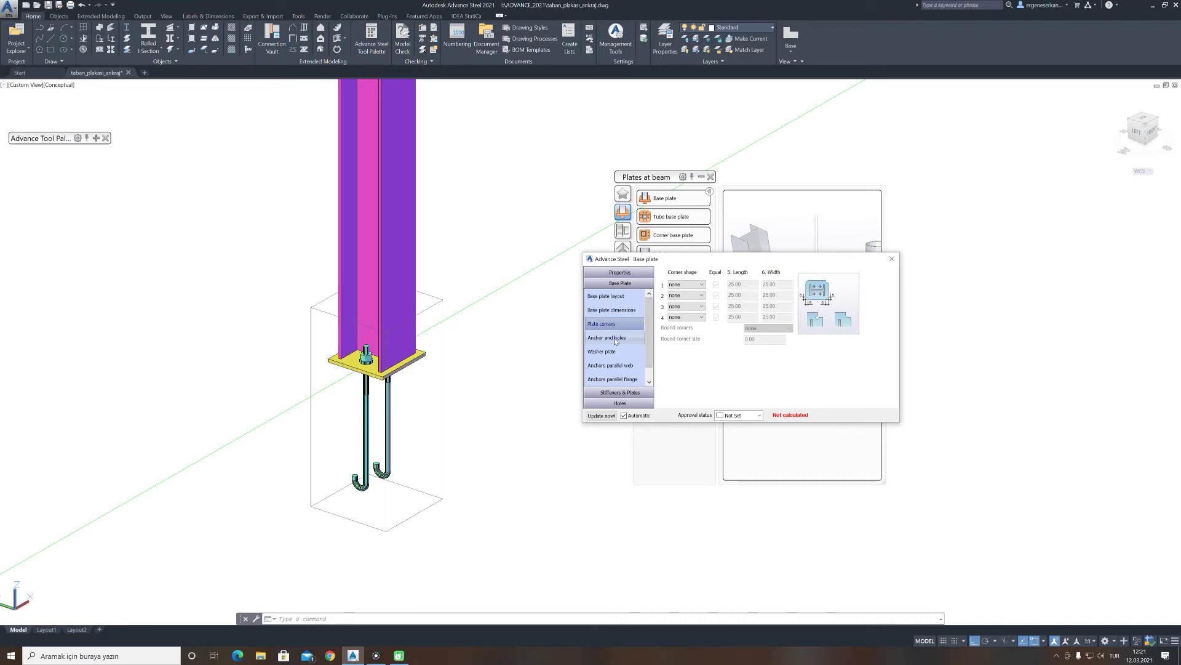
Step: Switch the anchors to HOLDING DOWN BOLTS with a 300.00 length
left_click(614, 337)
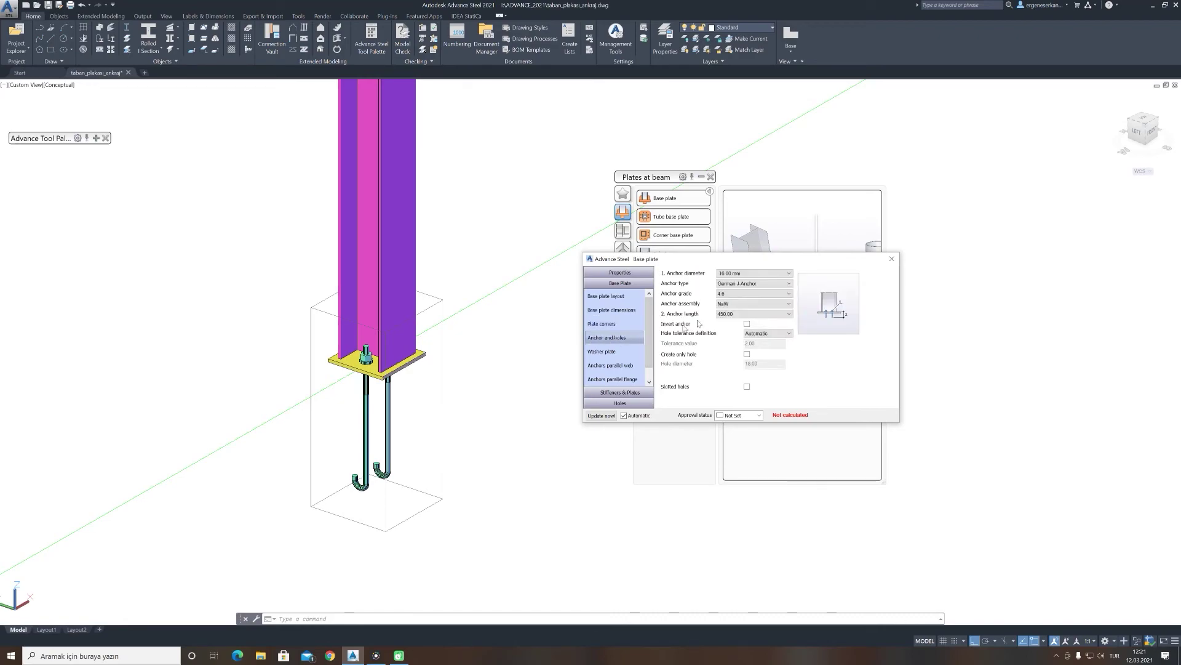
left_click(787, 284)
left_click_drag(790, 309, 789, 431)
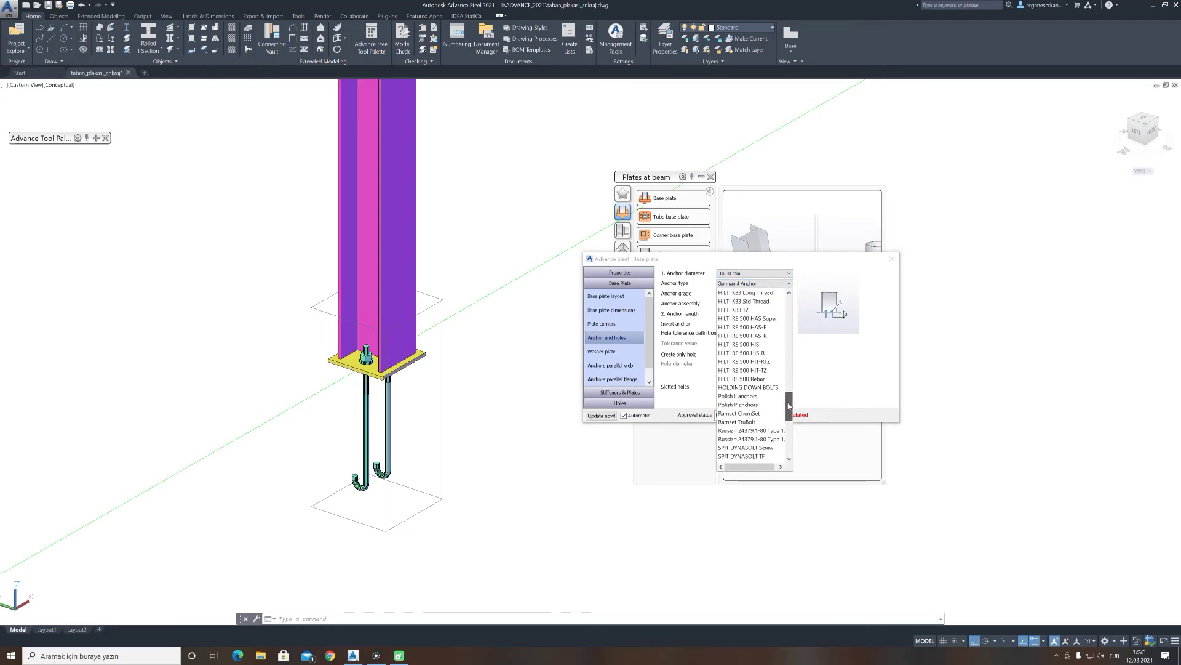
left_click(739, 382)
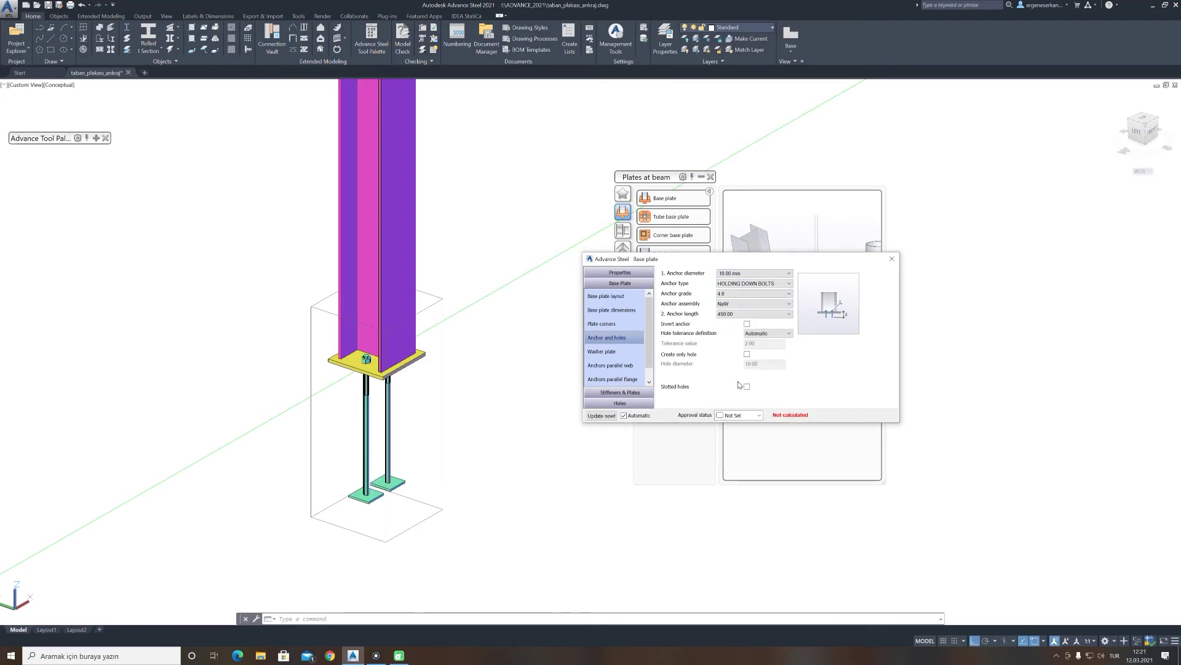
left_click(730, 283)
left_click(720, 280)
left_click(748, 263)
left_click(742, 316)
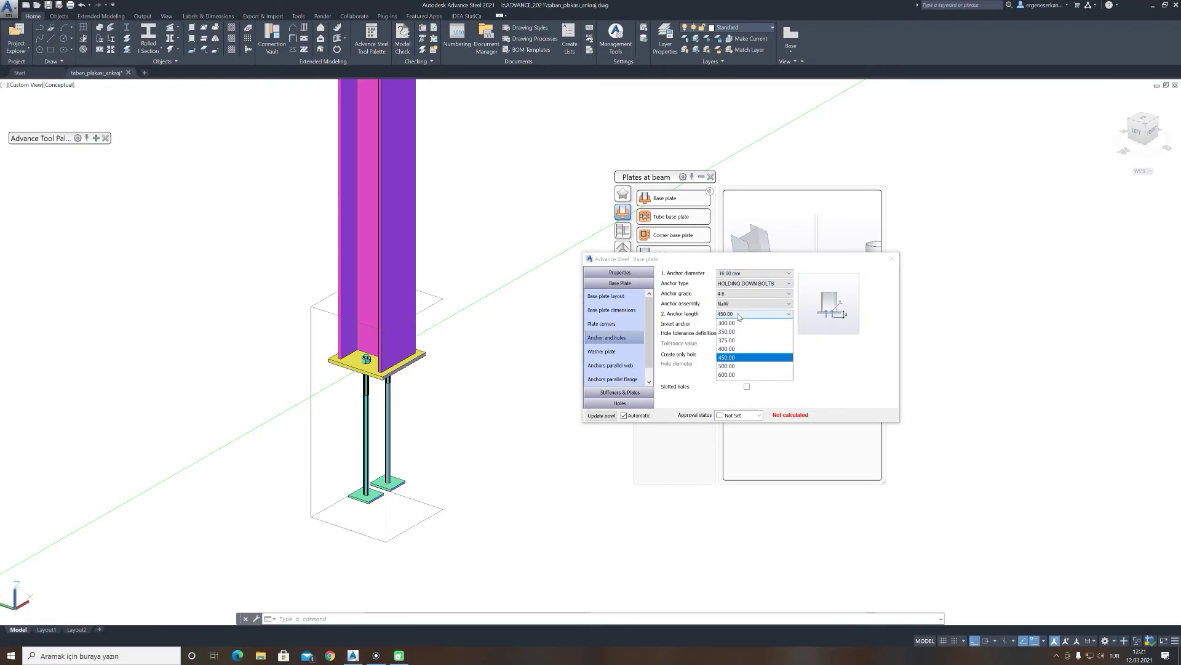
left_click(735, 324)
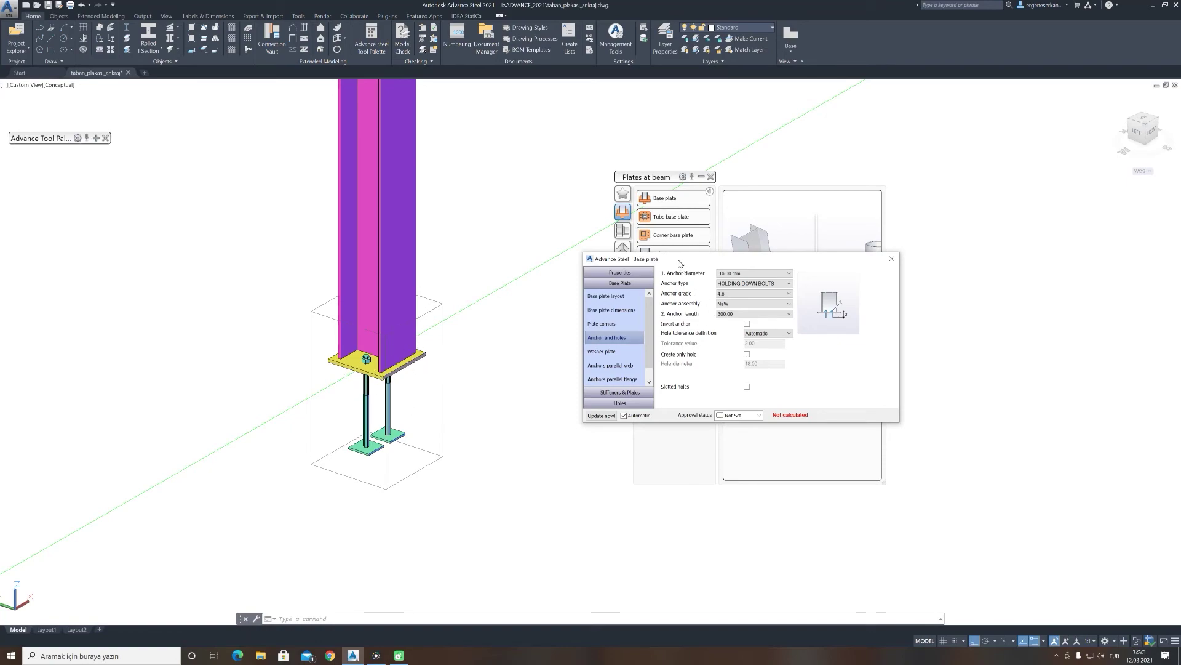
left_click_drag(679, 263, 619, 302)
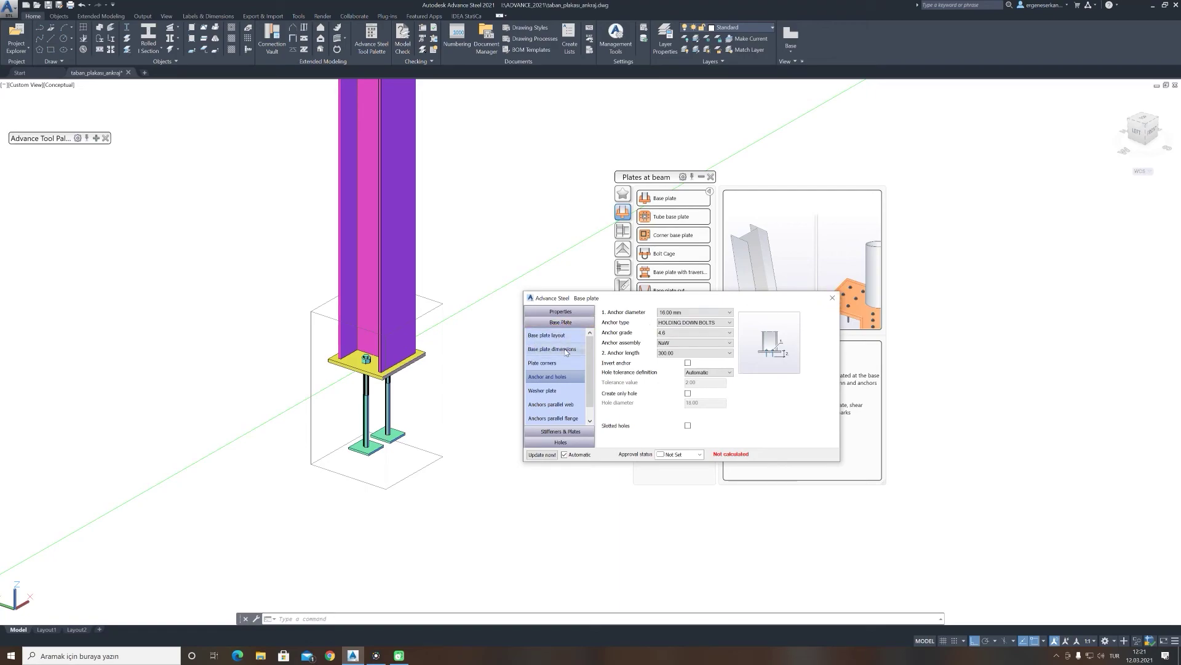
Step: Save the end-wall base plate values as a new HEA160 library row and close
left_click(559, 312)
left_click(541, 344)
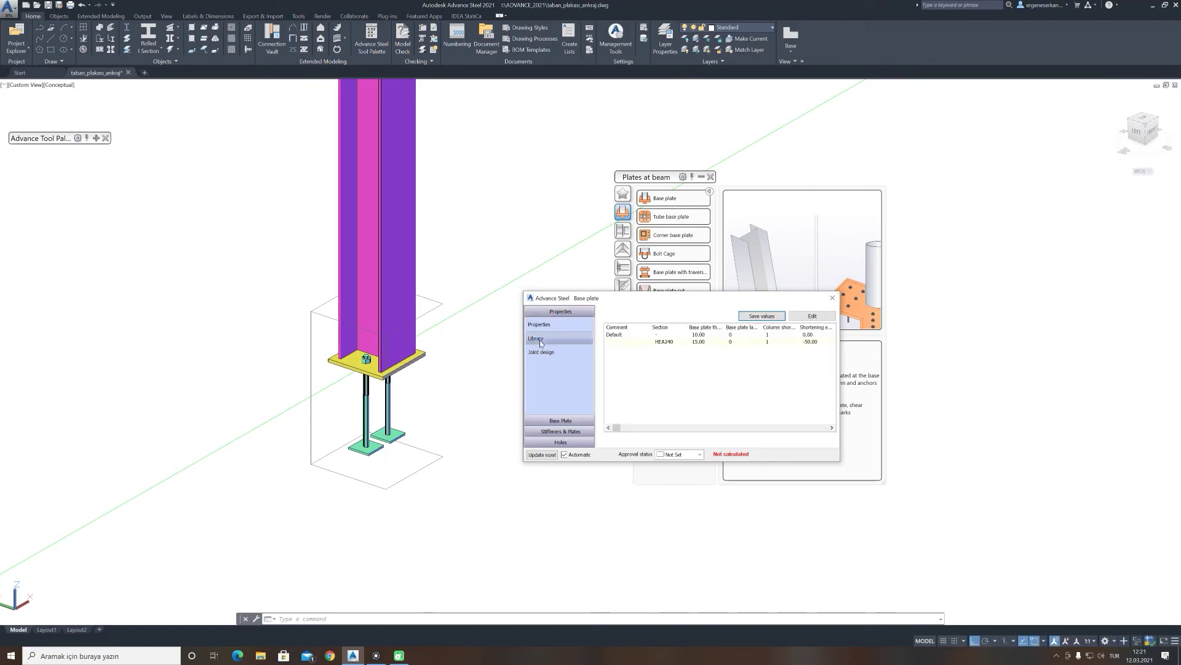
left_click(762, 316)
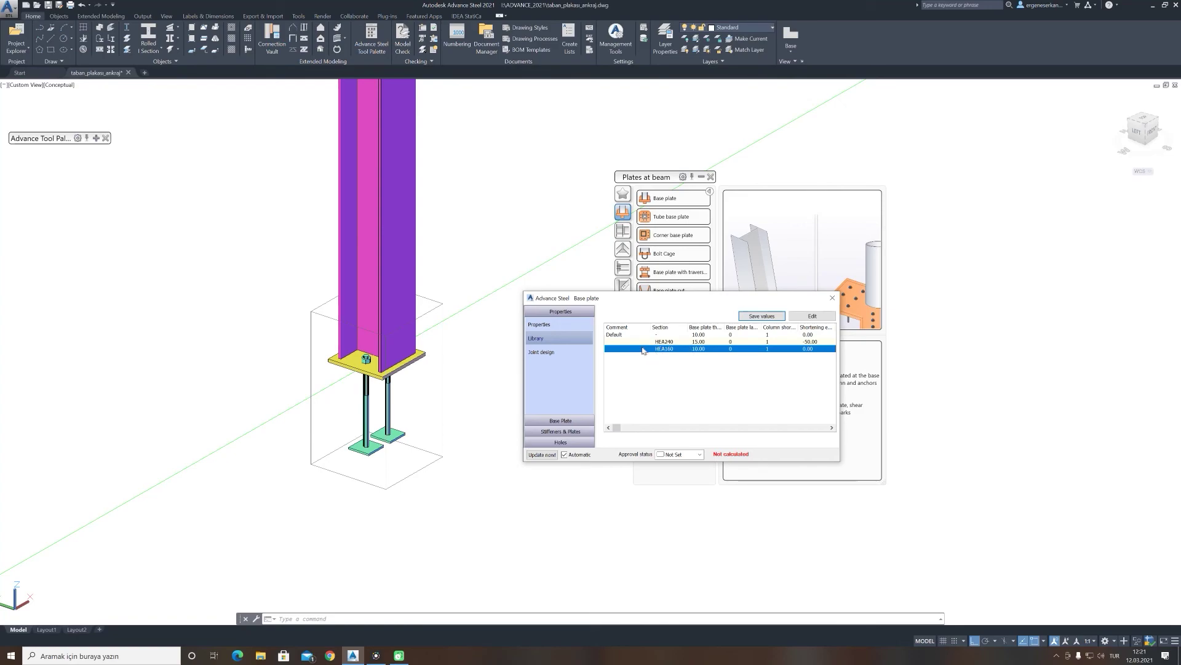
left_click_drag(659, 307, 651, 321)
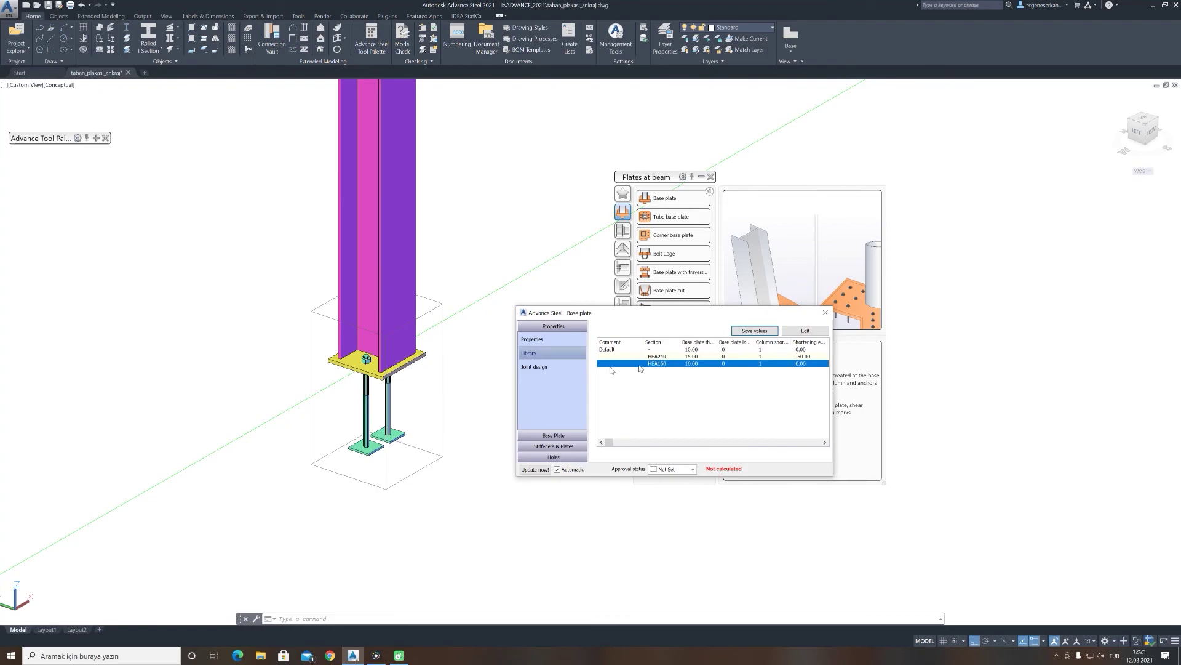
left_click(823, 315)
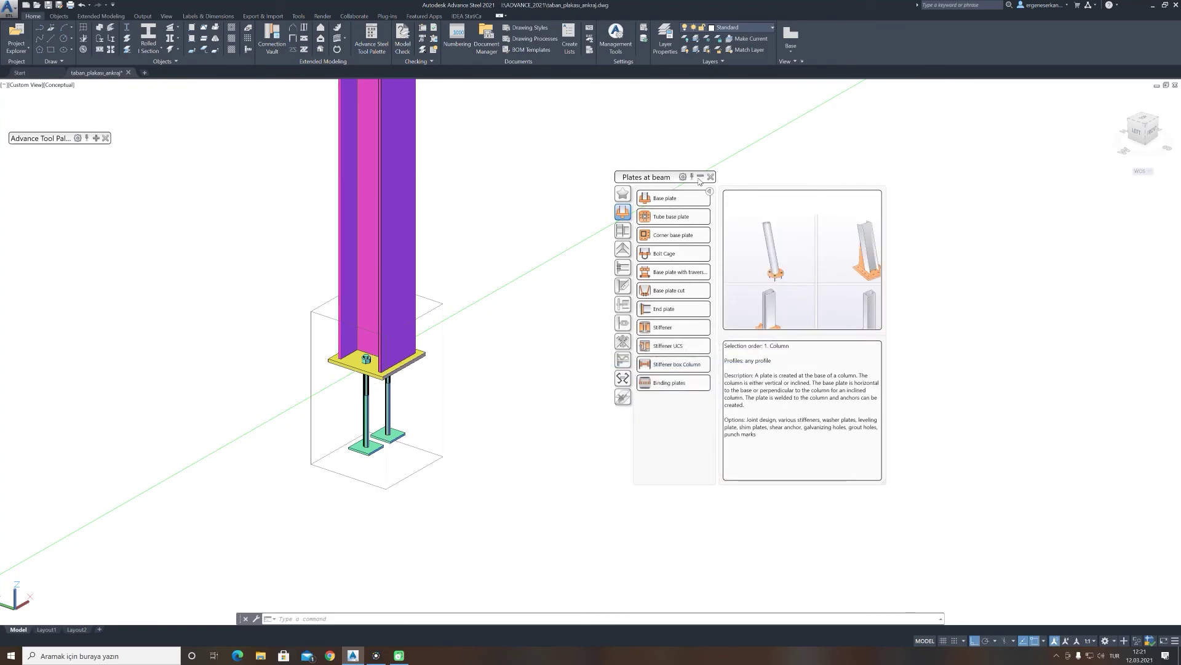
scroll(581, 397, "down", 5)
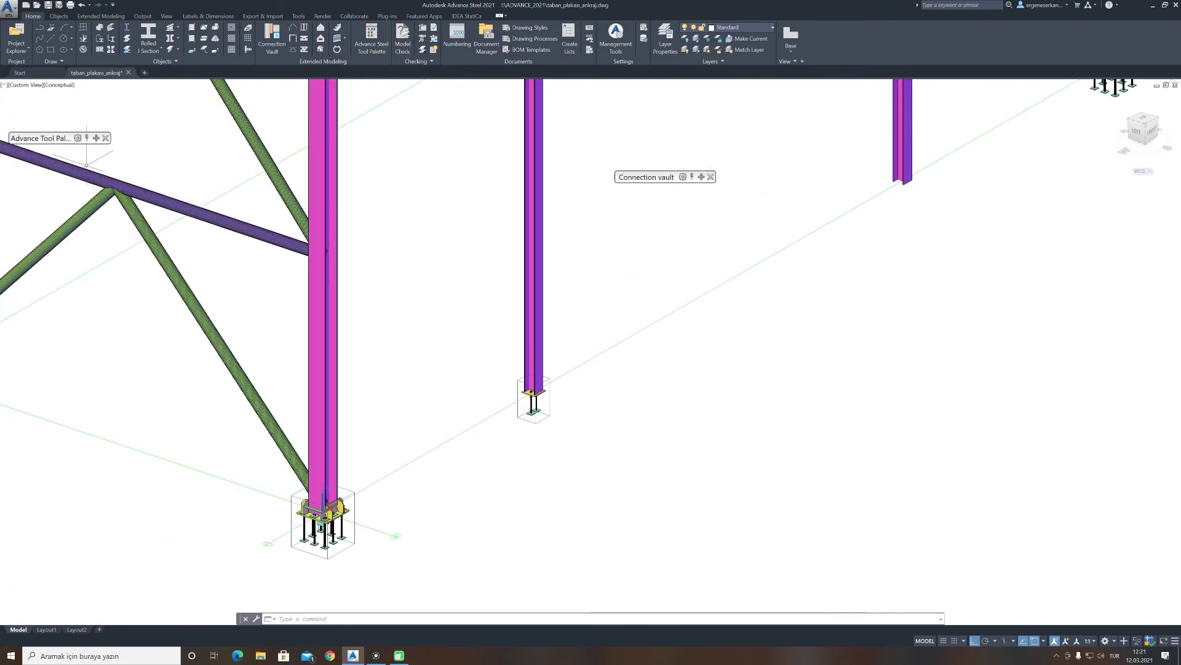
mouse_move(42, 137)
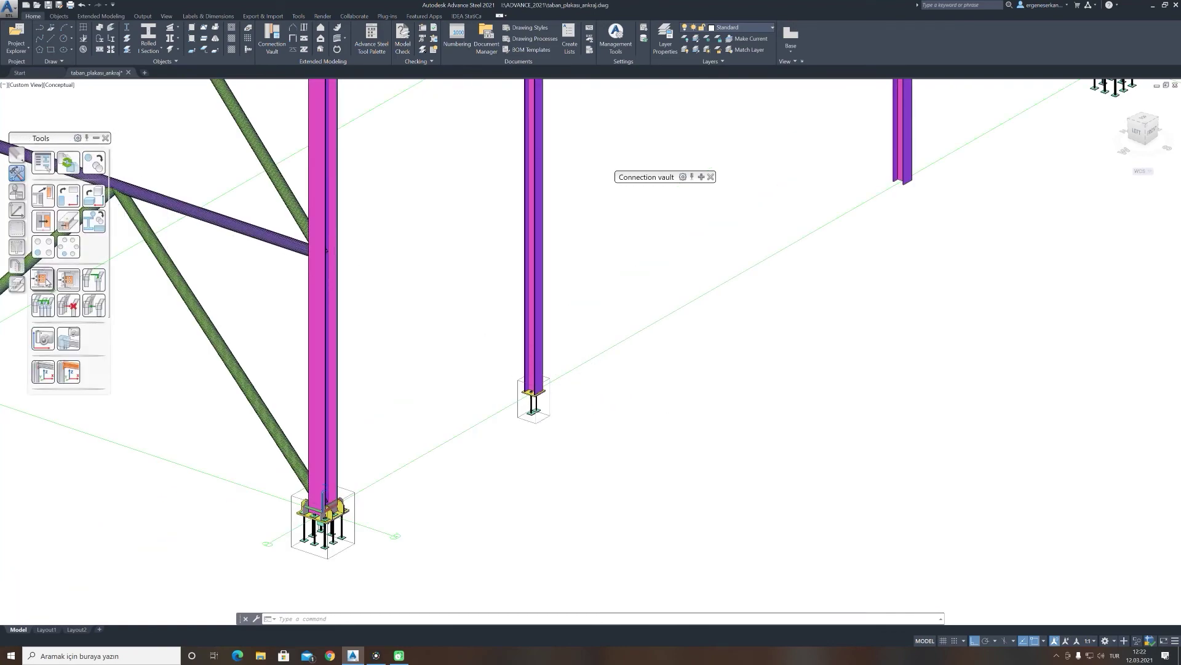
Step: Transfer the smaller base plate connection onto a first end-wall column, declining extra concrete objects
left_click(42, 281)
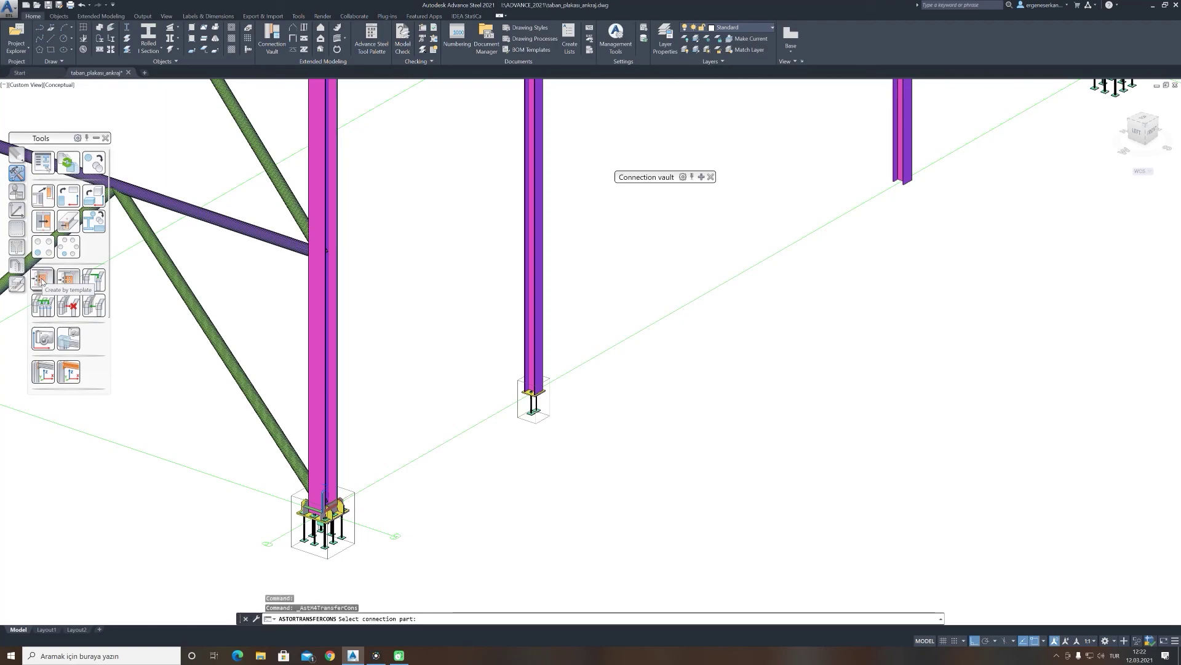
left_click(549, 395)
key("Return")
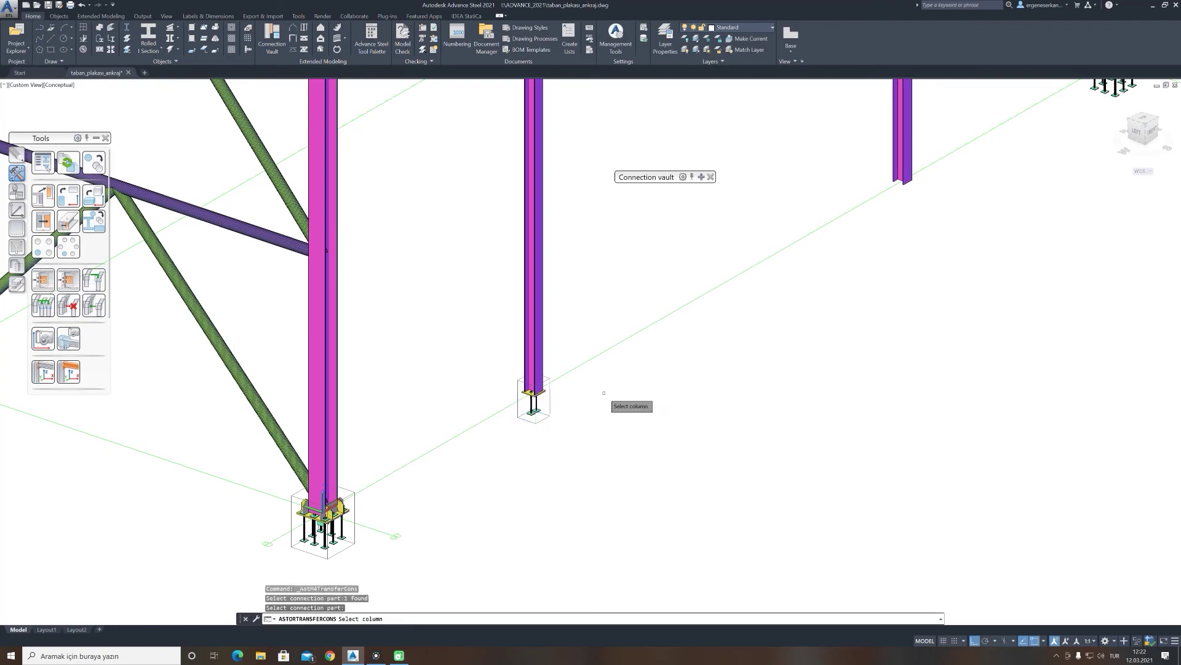
left_click(905, 147)
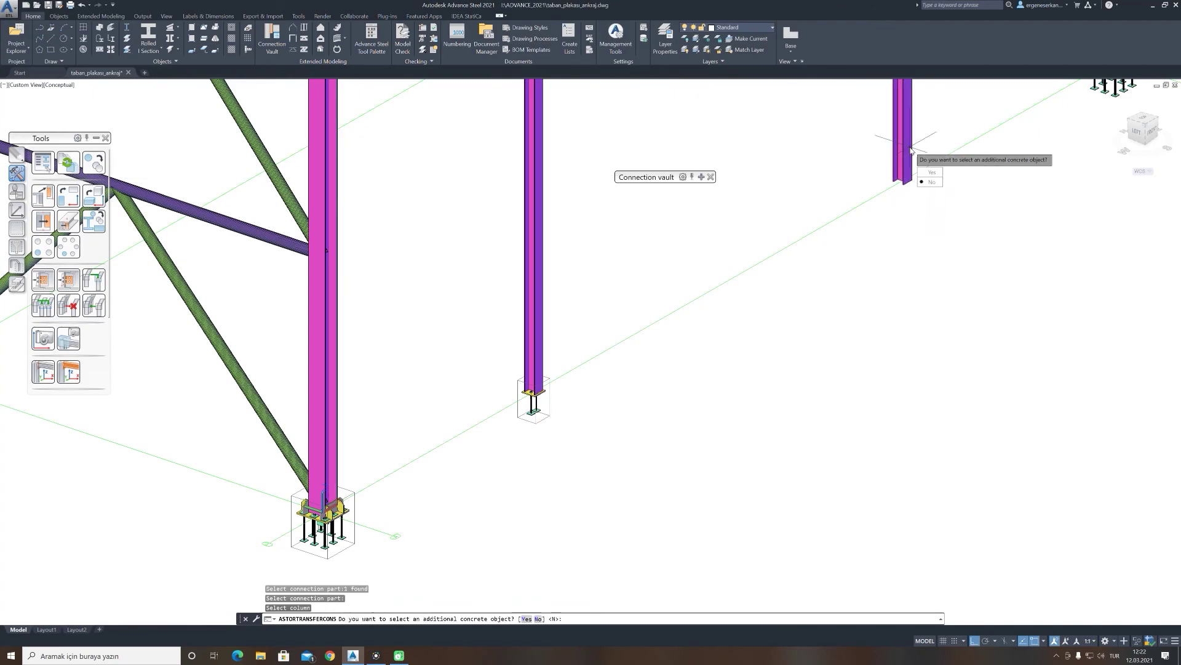
left_click(932, 182)
Step: Copy the same base plate onto two more end-wall columns, including one on the opposite end wall
scroll(776, 354, "down", 5)
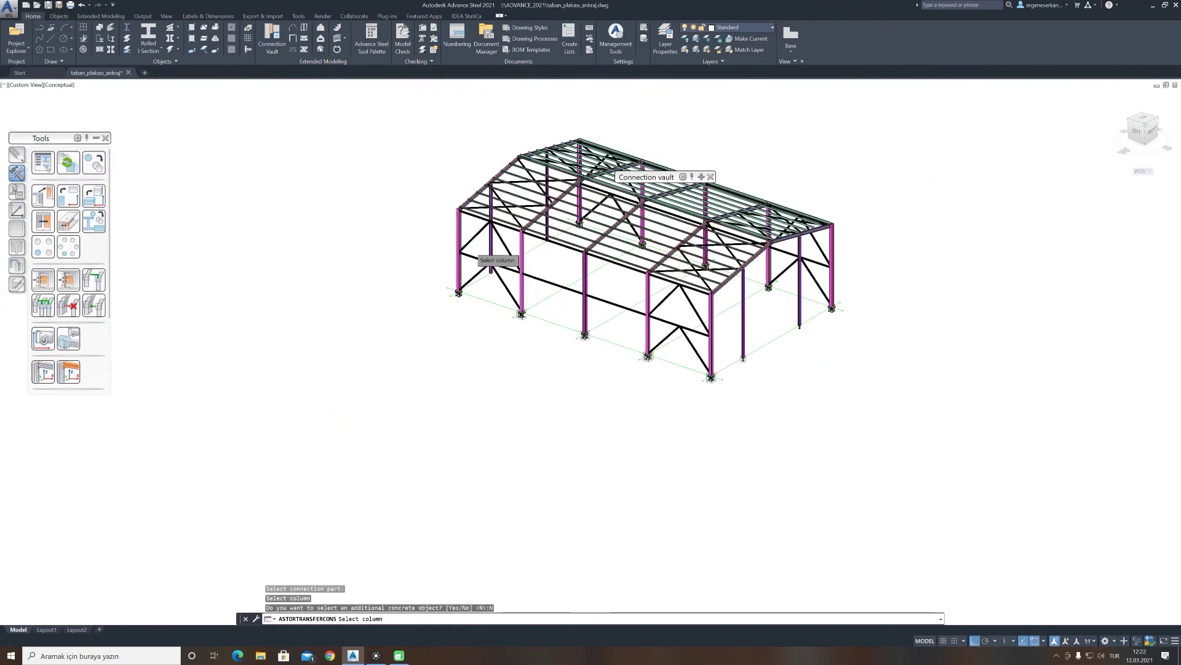
scroll(498, 259, "up", 6)
left_click(531, 271)
left_click(554, 301)
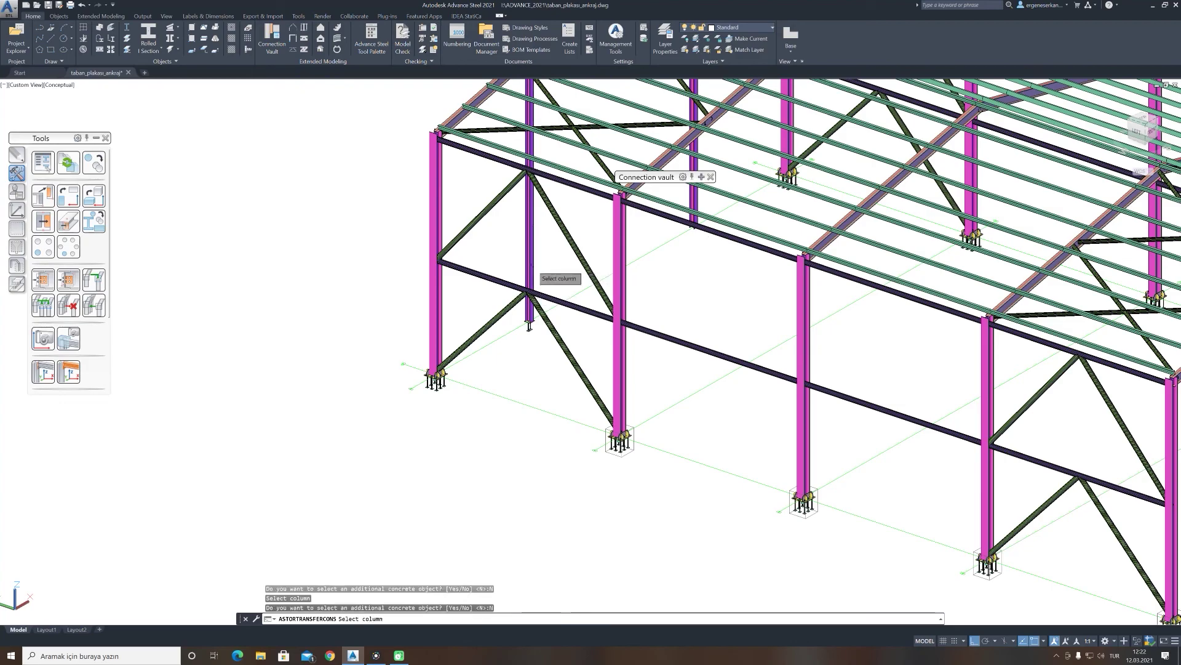
middle_click_drag(487, 342, 524, 414, "shift")
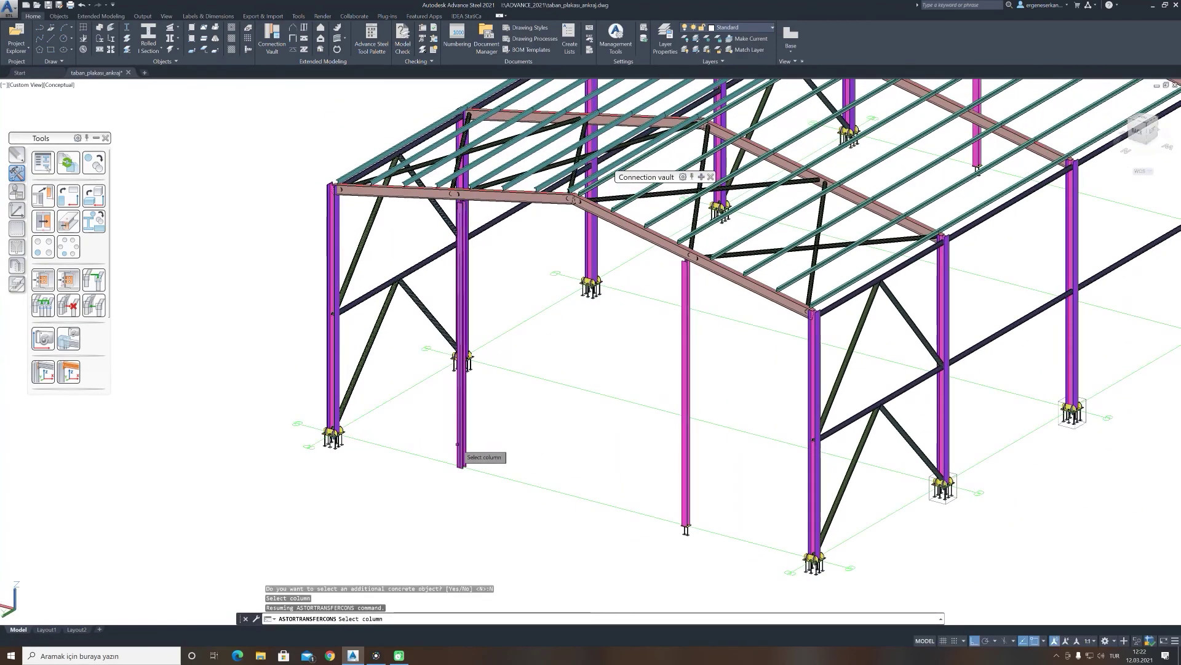
left_click(463, 430)
key("Return")
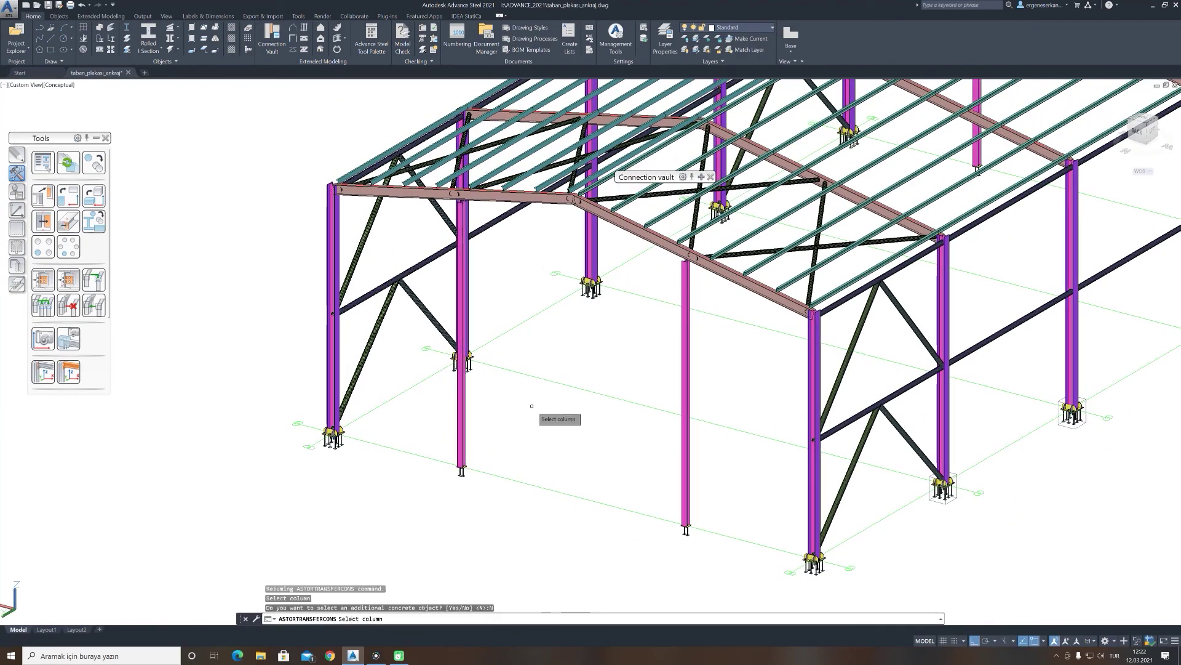
scroll(469, 439, "down", 8)
mouse_move(443, 430)
middle_mouse_down("shift")
mouse_move(416, 419)
mouse_move(425, 425)
middle_mouse_up("shift")
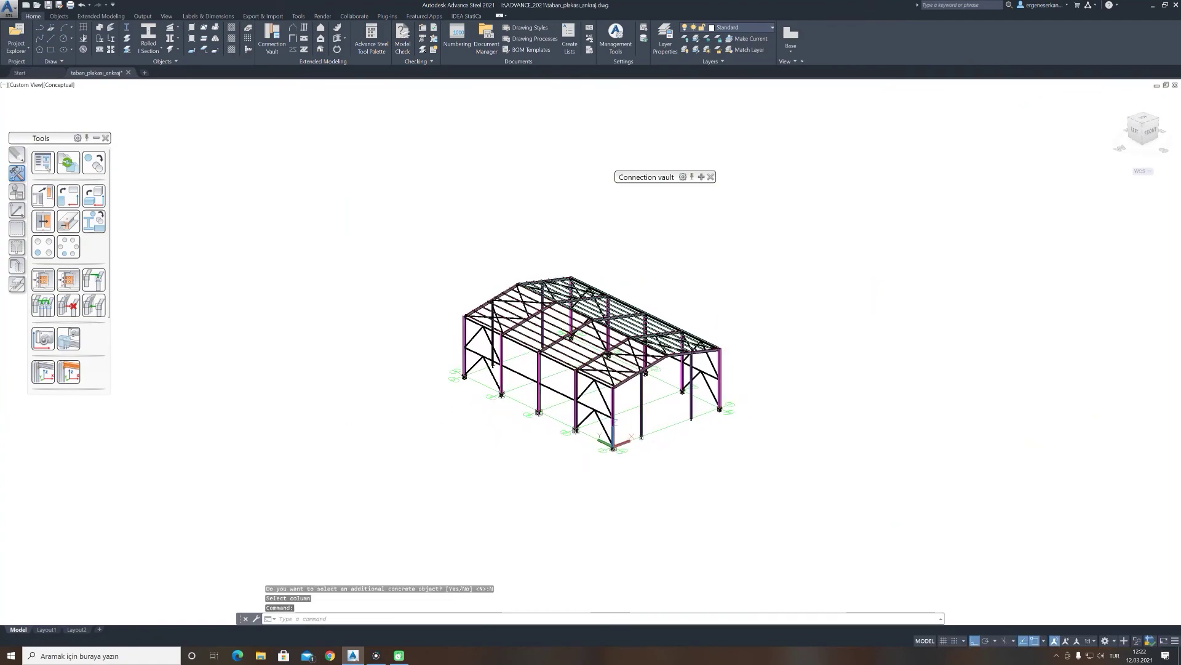
key("Escape")
key("Escape")
scroll(691, 422, "up", 5)
scroll(681, 488, "down", 2)
middle_click_drag(679, 500, 693, 512, "shift")
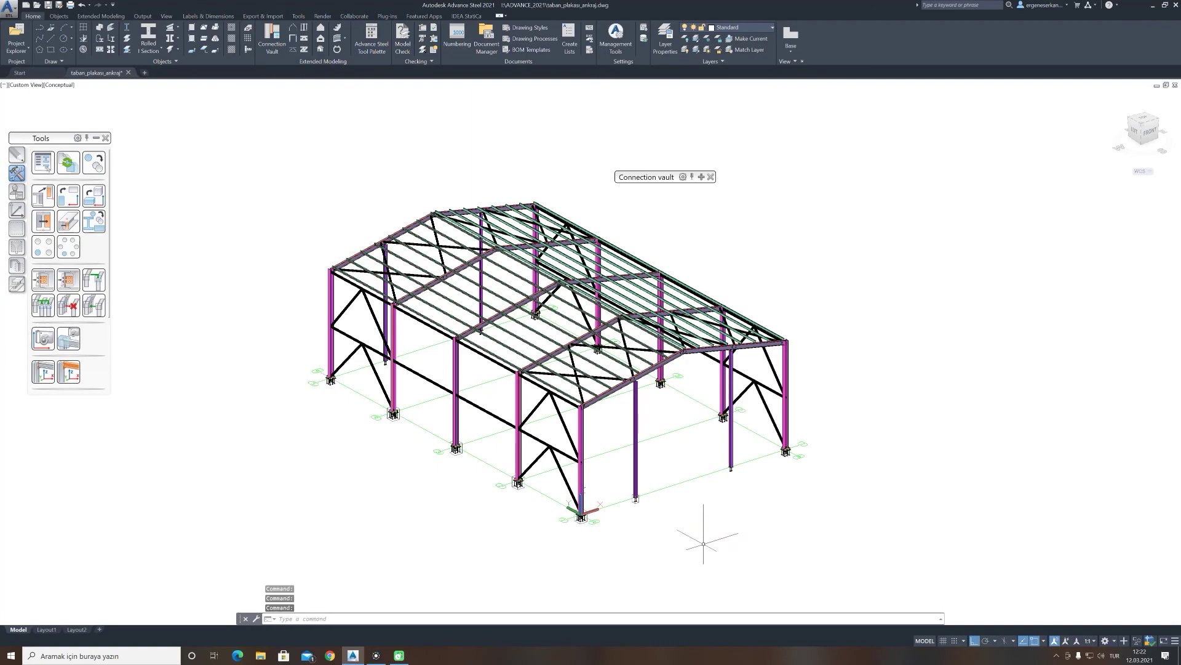
scroll(656, 541, "up", 2)
middle_click_drag(657, 541, 681, 541, "shift")
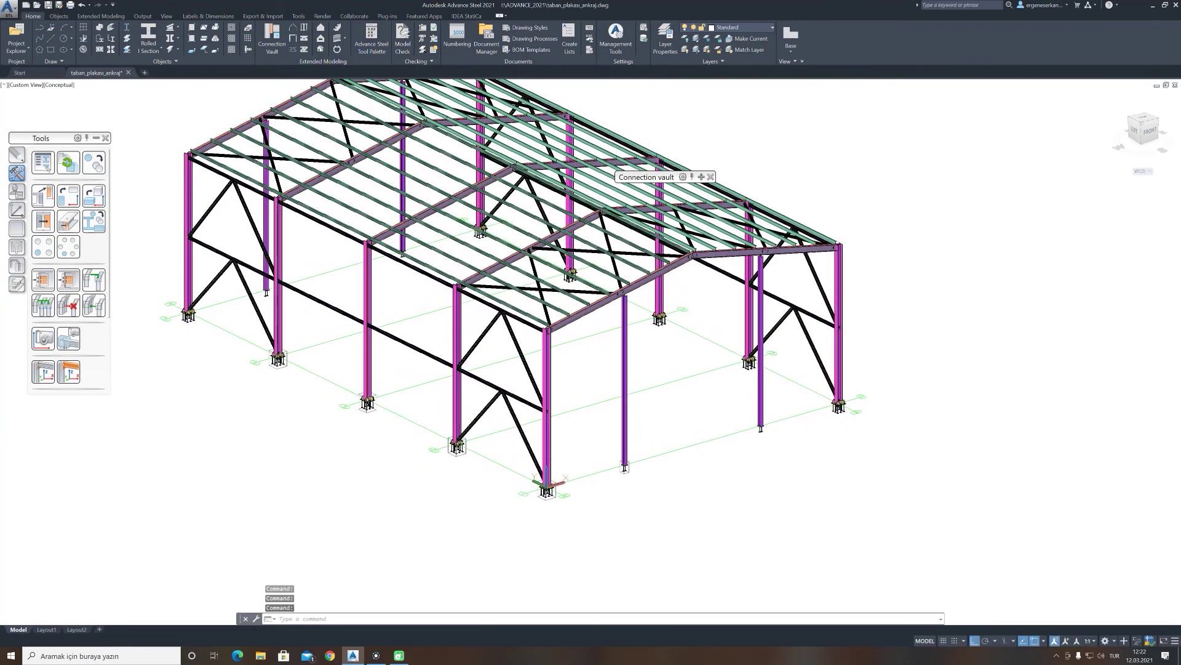